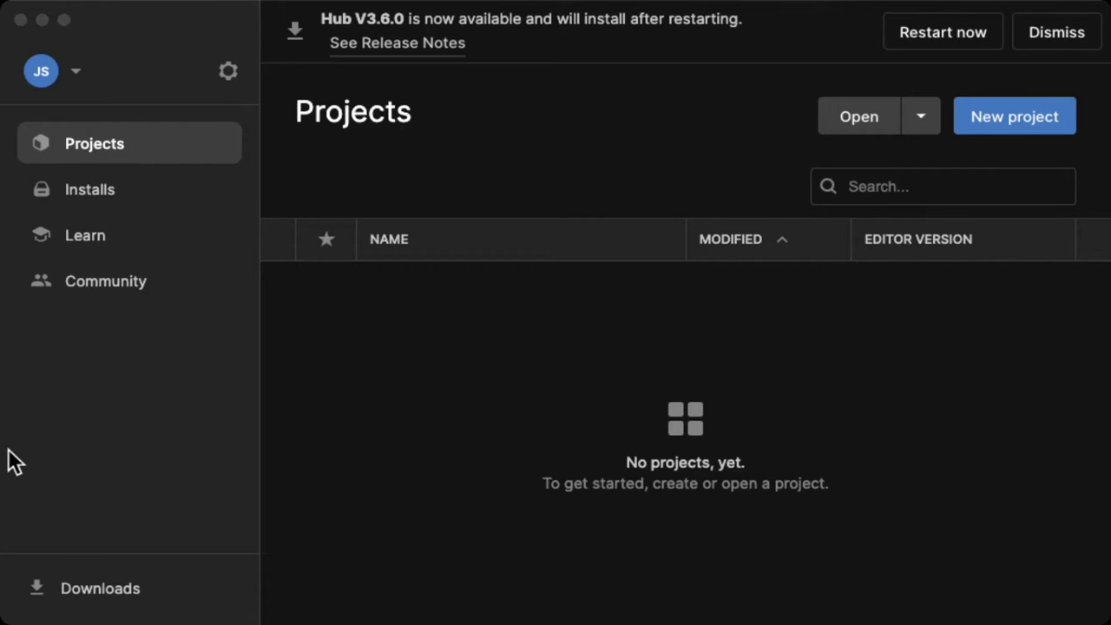
Show Unity Hub's installed editors: 2023.3.0a7, 2022.2.1f1 and 2022.2.0f1
left_click(100, 440)
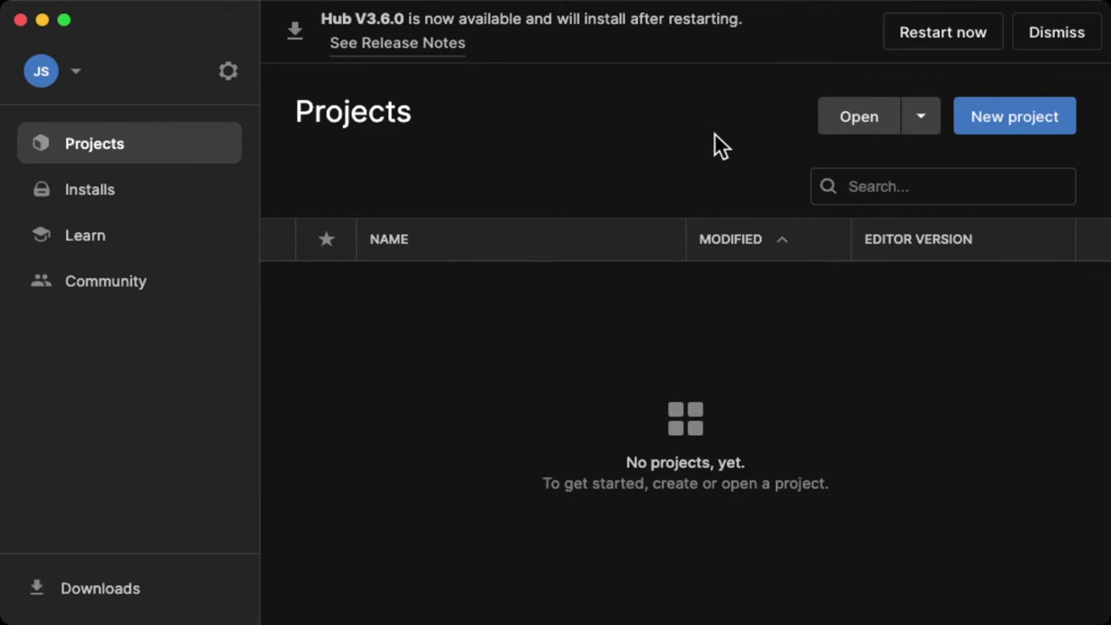
left_click(91, 193)
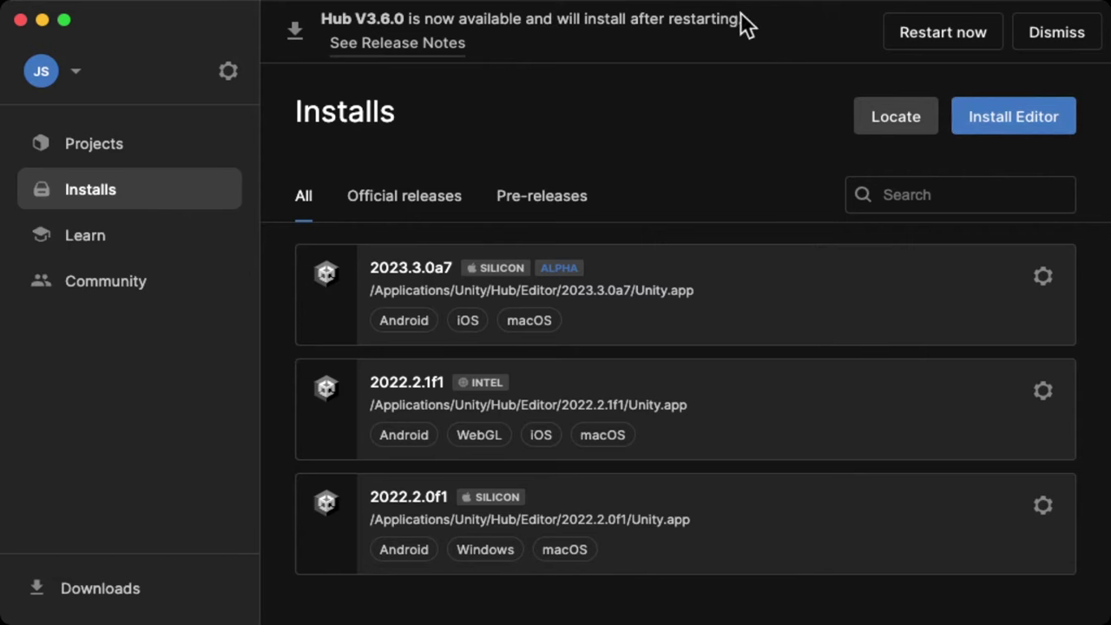
left_click_drag(738, 19, 900, 145)
Begin installing the recommended 2022.3.12f1 Silicon LTS editor from the official releases
left_click(1009, 126)
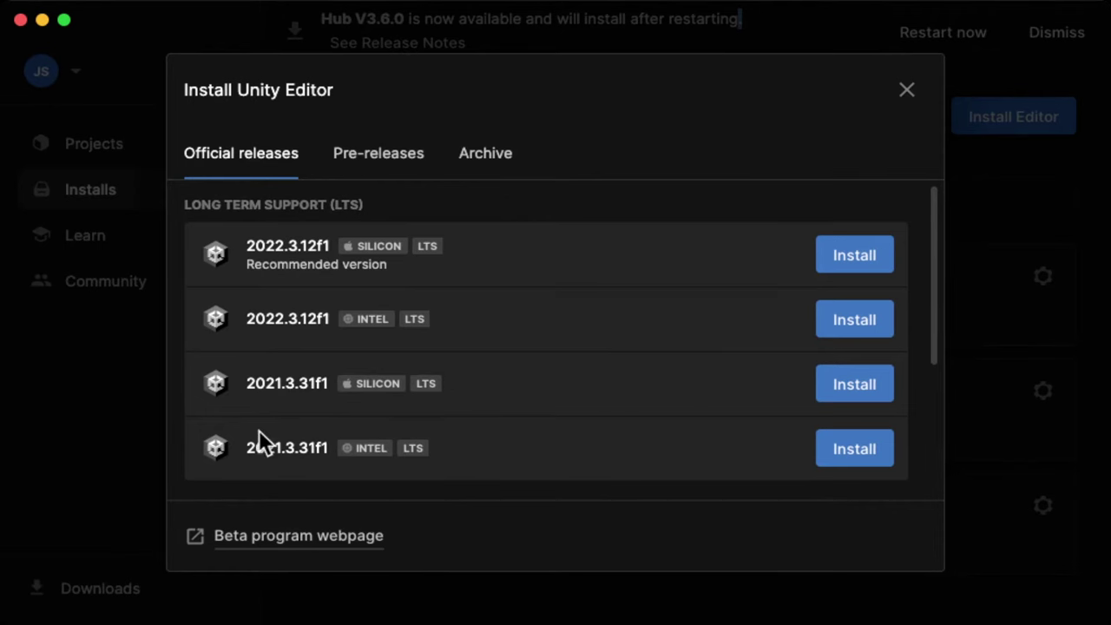
scroll(364, 360, "down", 5)
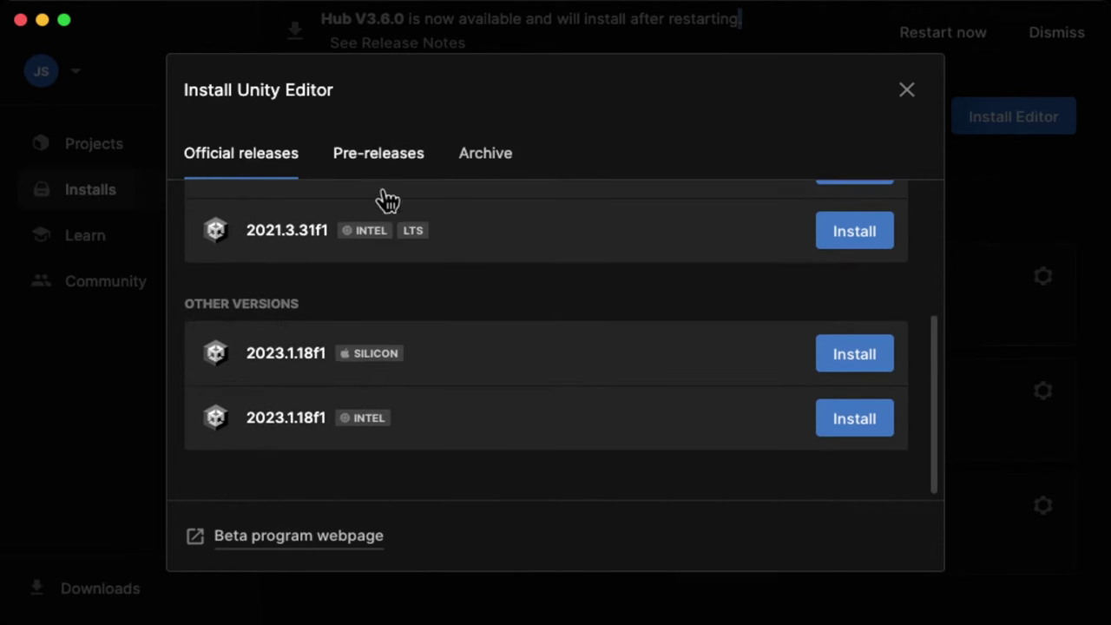
scroll(343, 337, "up", 5)
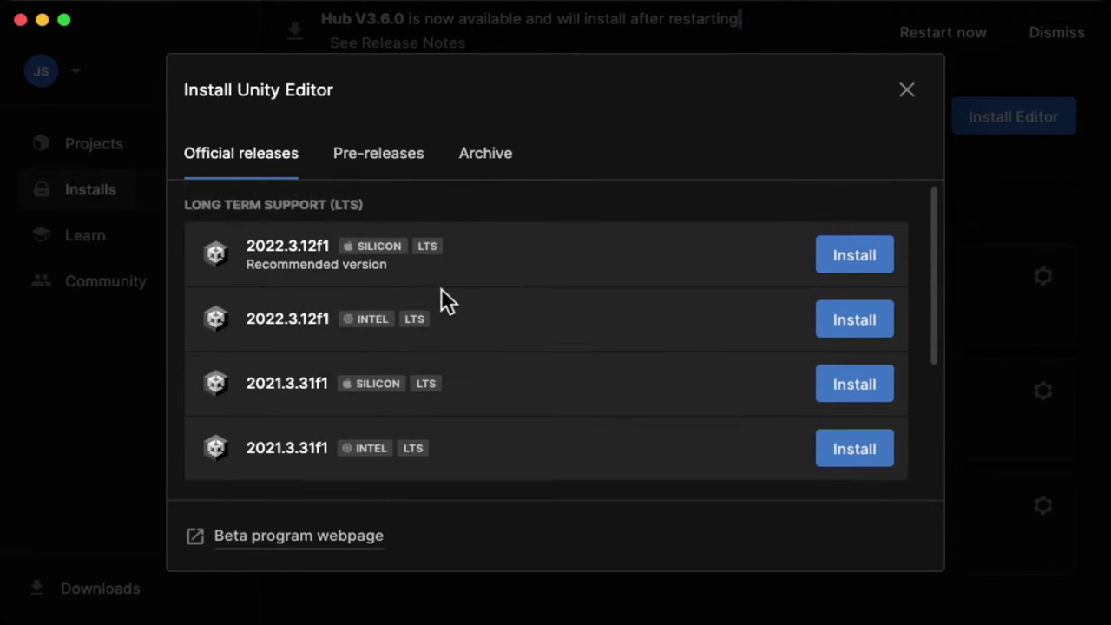
left_click(859, 252)
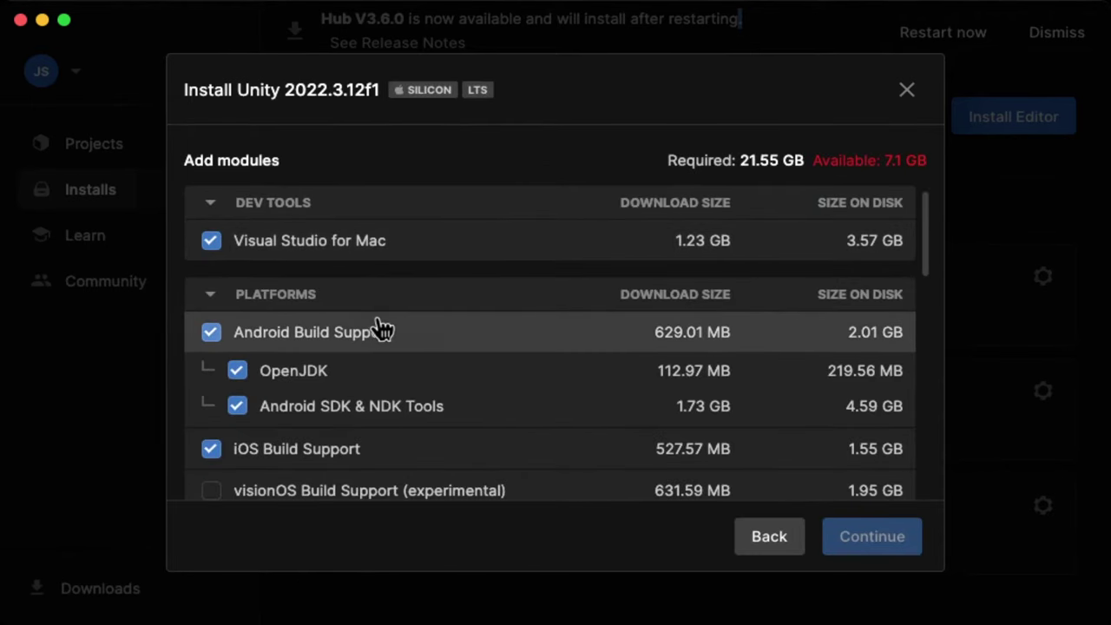
scroll(388, 338, "down", 3)
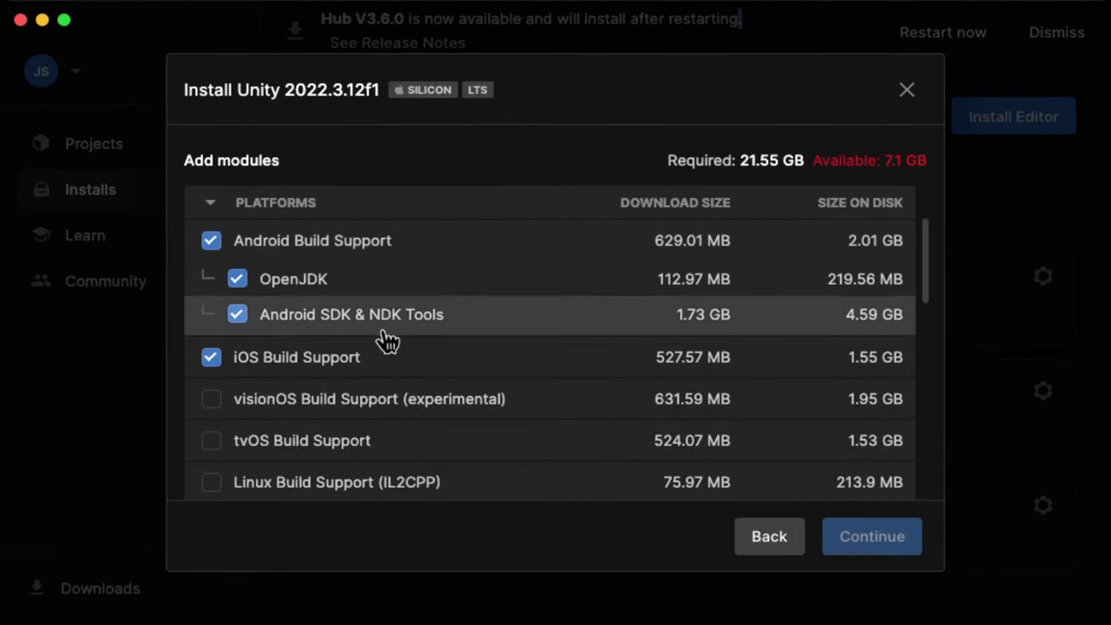
scroll(384, 342, "up", 1)
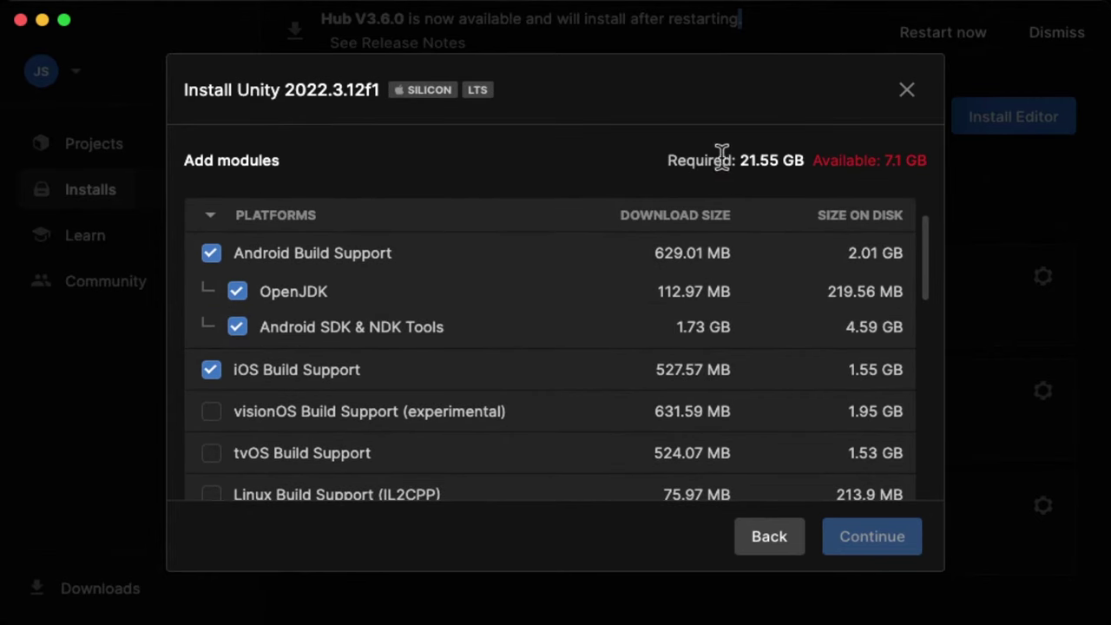
left_click_drag(741, 157, 779, 157)
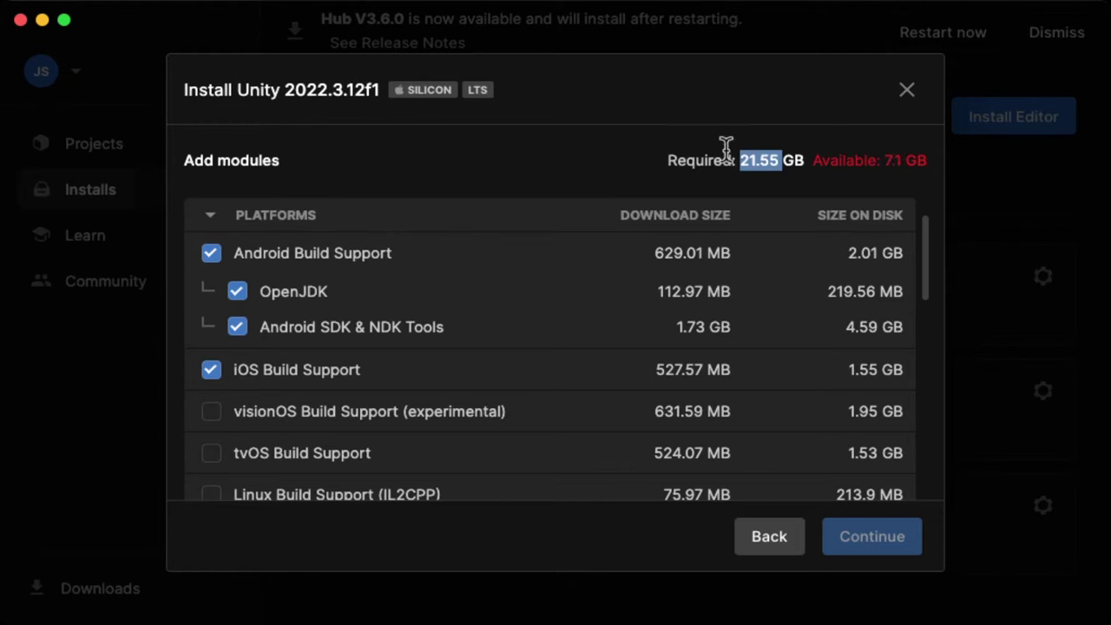
left_click(638, 160)
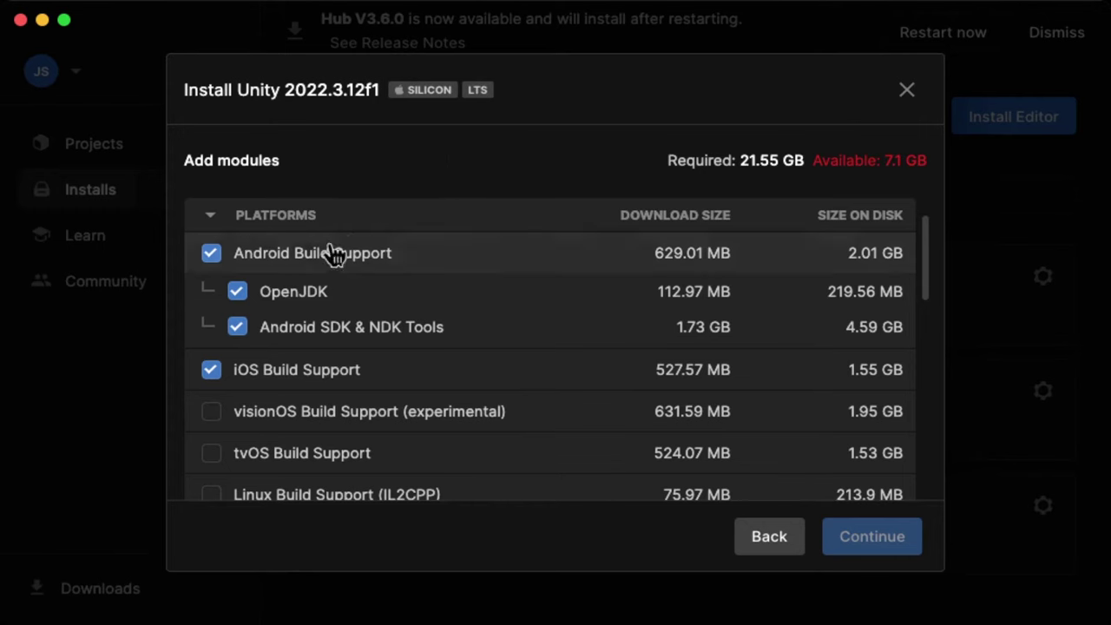
Deselect the iOS Build Support module and review the rest of the module list
left_click(211, 374)
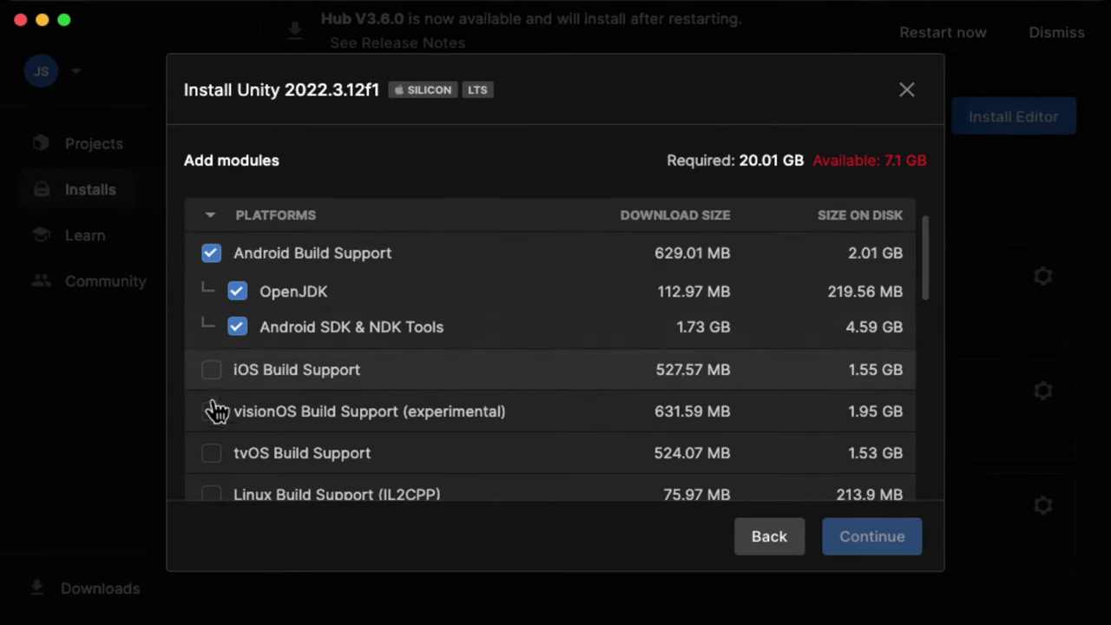
scroll(279, 421, "down", 5)
scroll(279, 421, "up", 3)
scroll(278, 421, "up", 3)
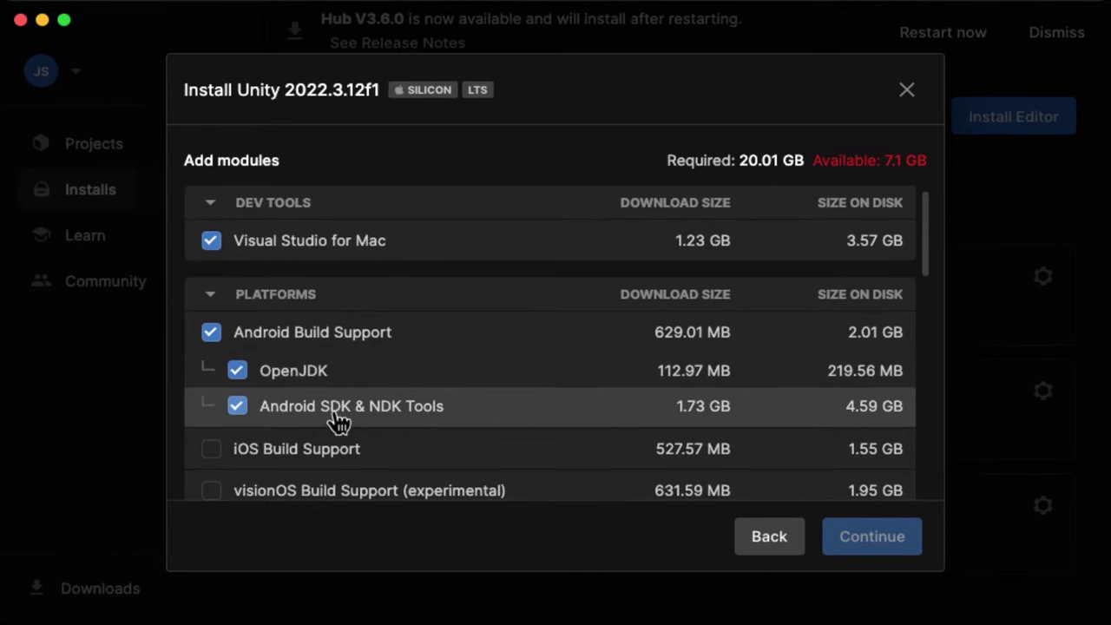
scroll(446, 414, "down", 3)
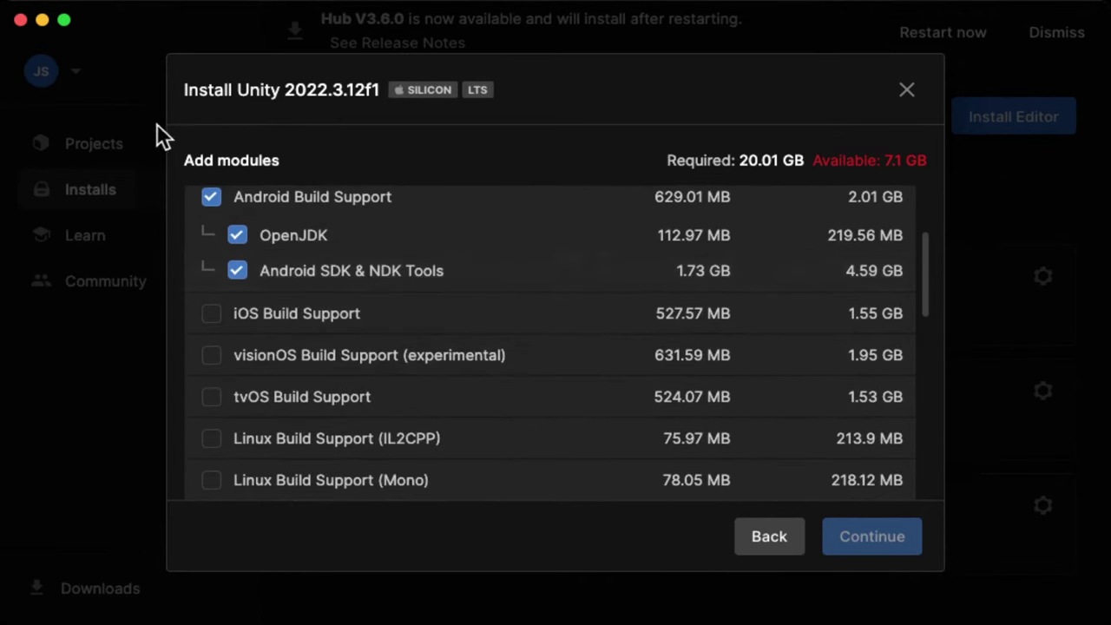
scroll(434, 365, "down", 4)
scroll(436, 361, "up", 3)
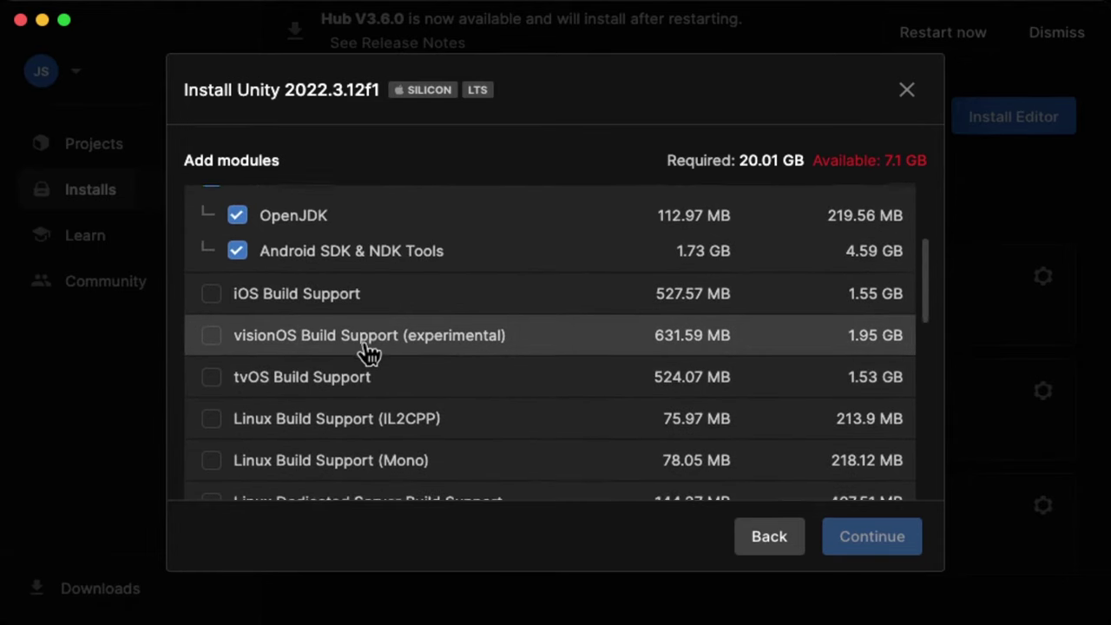
scroll(368, 352, "down", 5)
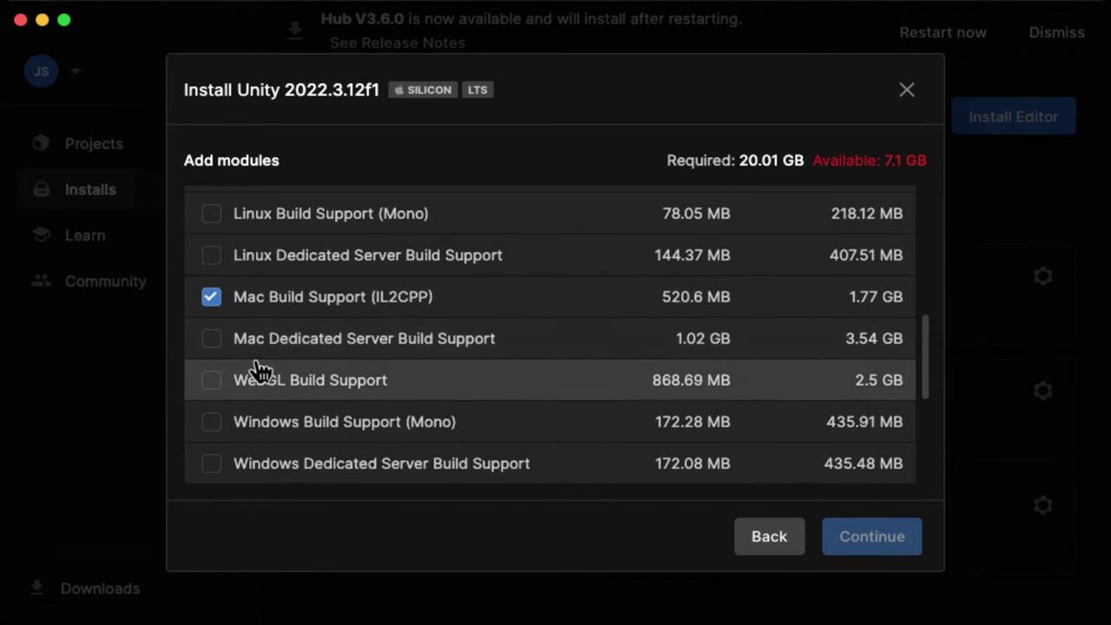
scroll(328, 386, "down", 1)
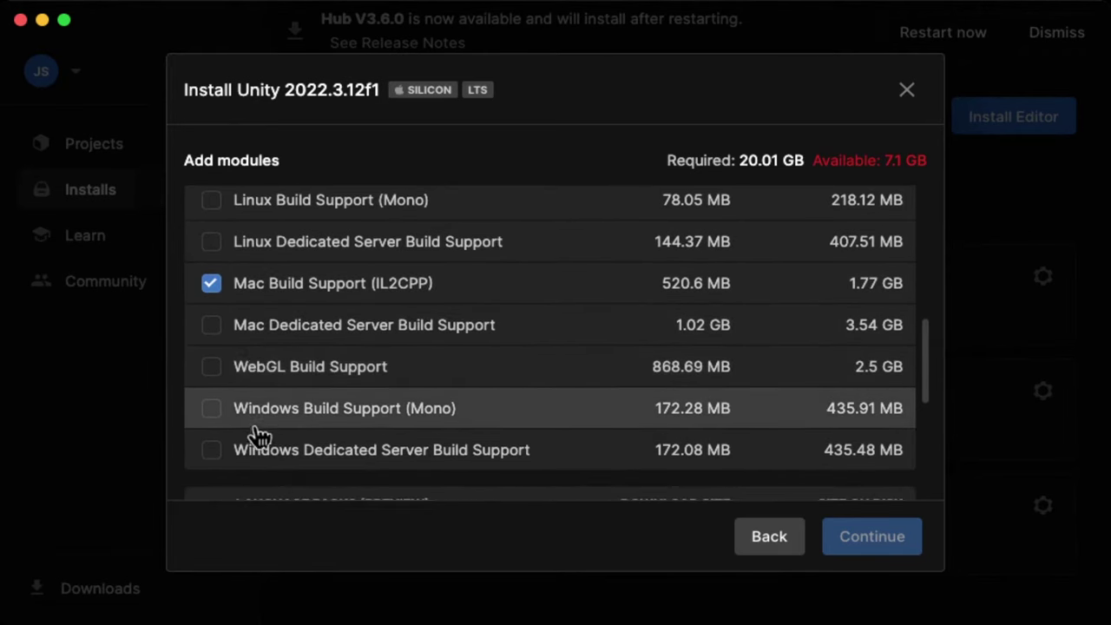
scroll(299, 417, "down", 2)
scroll(299, 416, "down", 2)
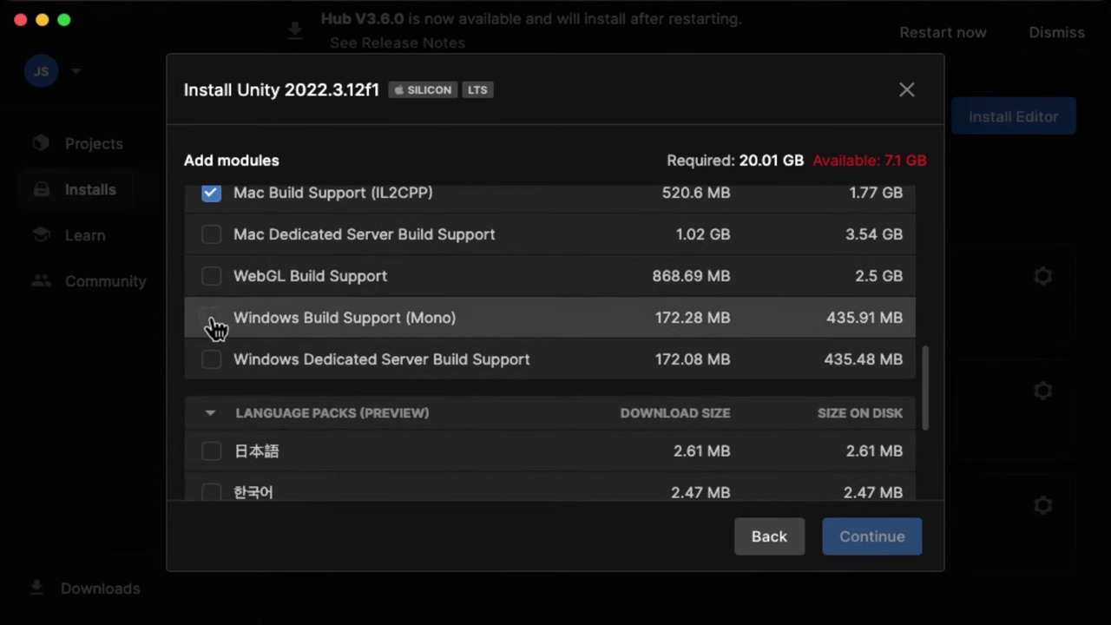
scroll(353, 347, "down", 5)
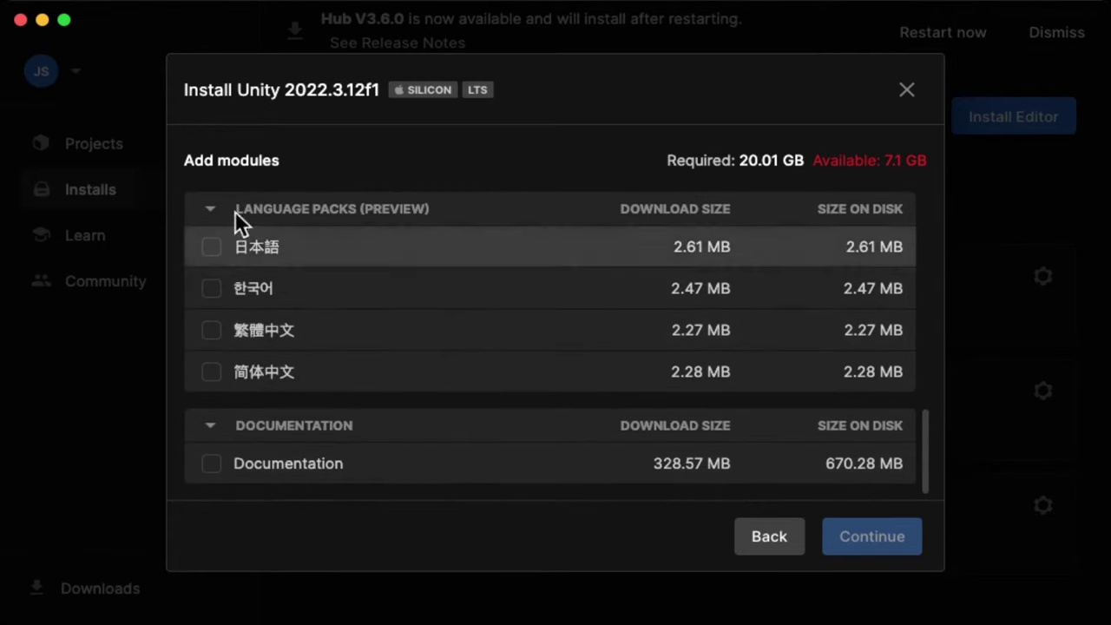
scroll(354, 435, "up", 6)
scroll(354, 437, "up", 10)
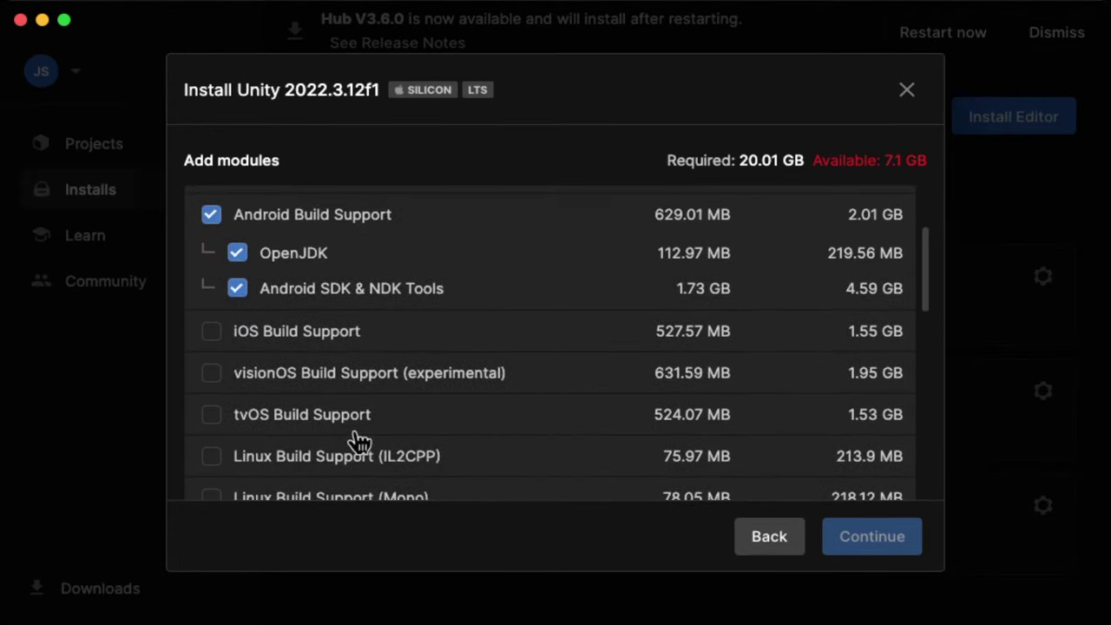
scroll(298, 342, "up", 1)
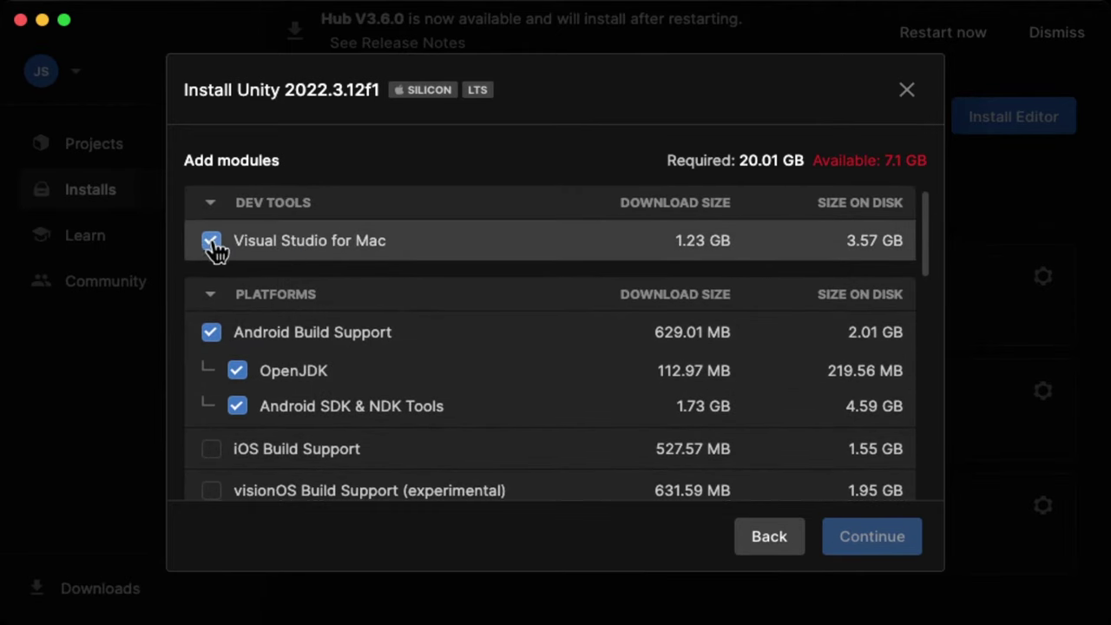
Deselect Visual Studio for Mac and return to the editor release list
left_click(211, 242)
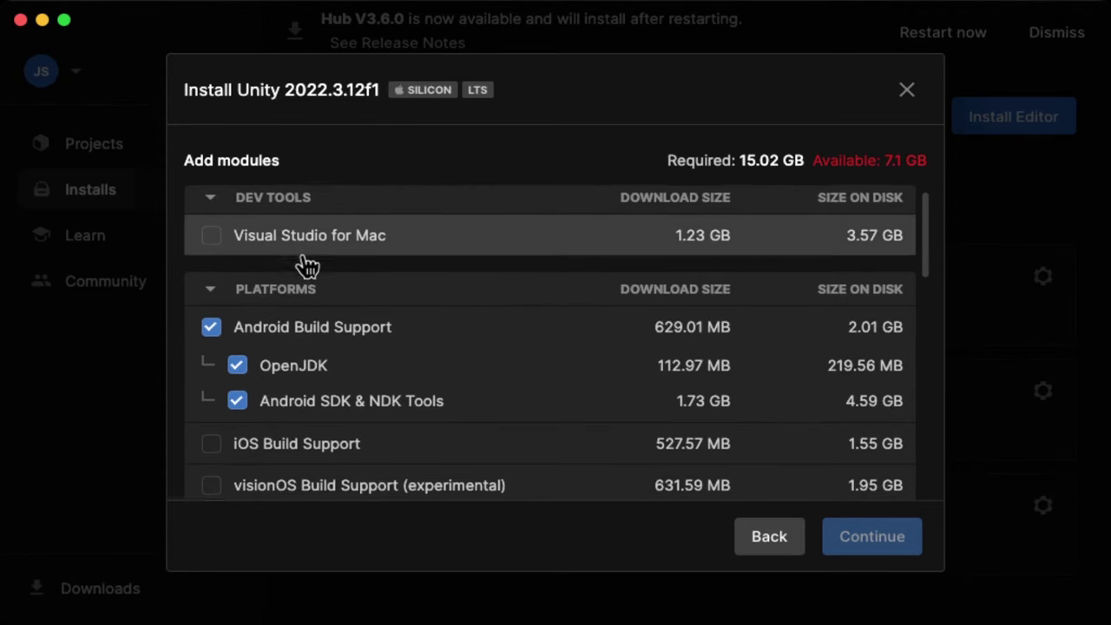
scroll(260, 230, "down", 2)
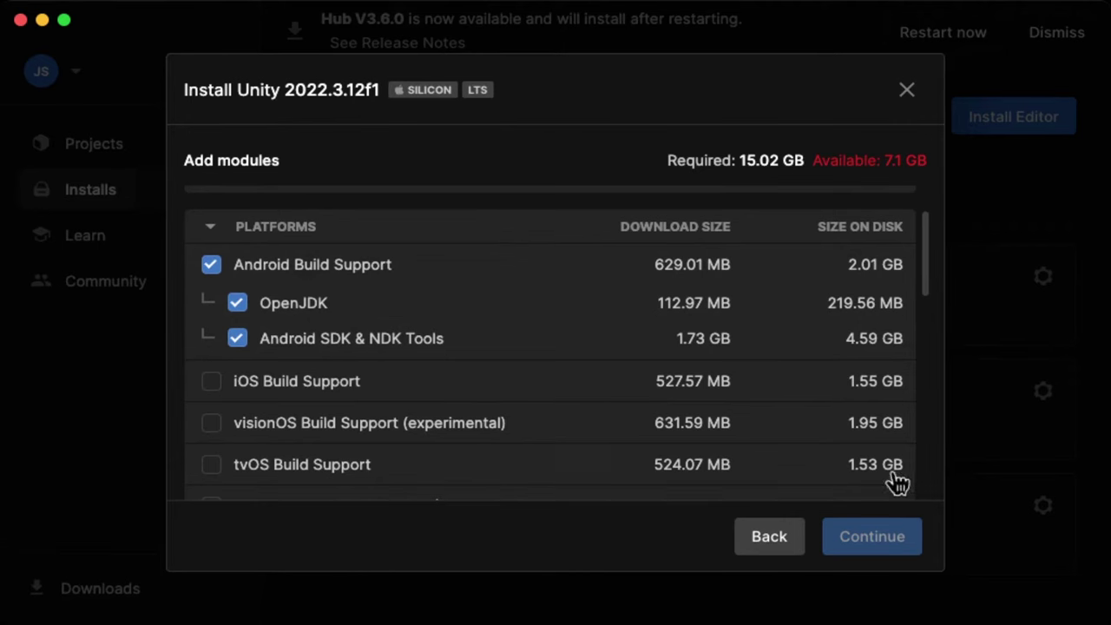
left_click(771, 543)
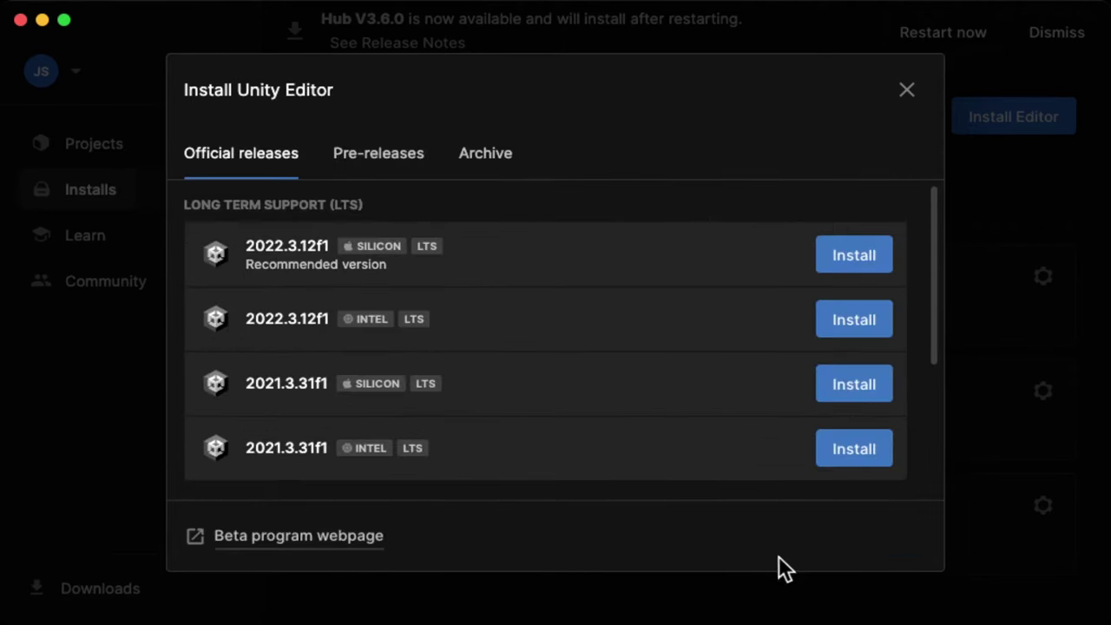
Close the installer without adding 2022.3.12f1 and show the empty Projects page
left_click(906, 91)
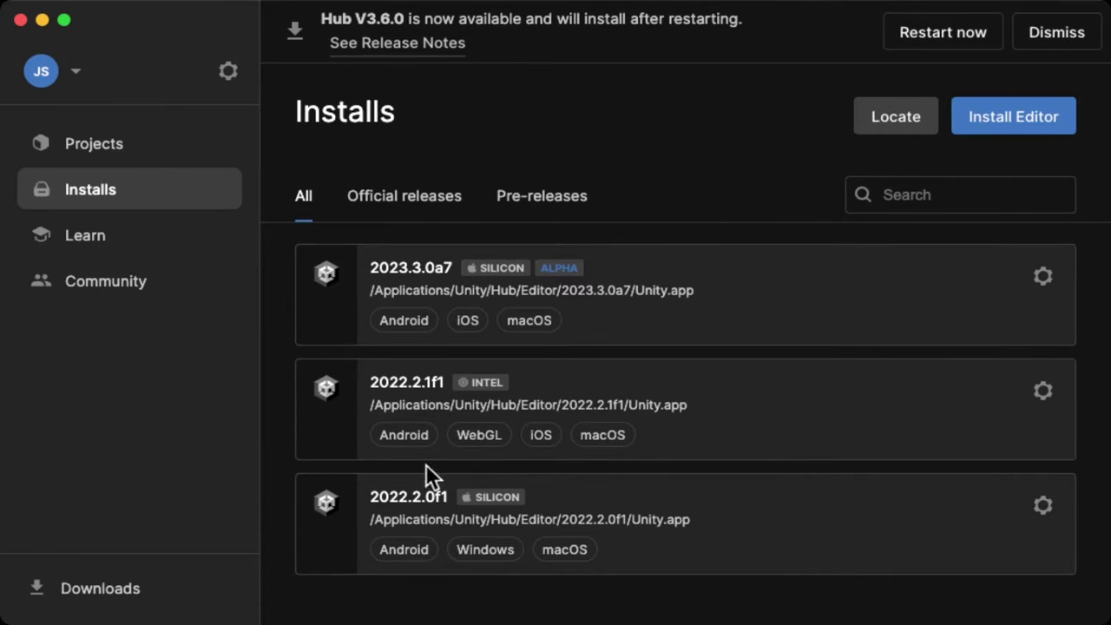
left_click(92, 148)
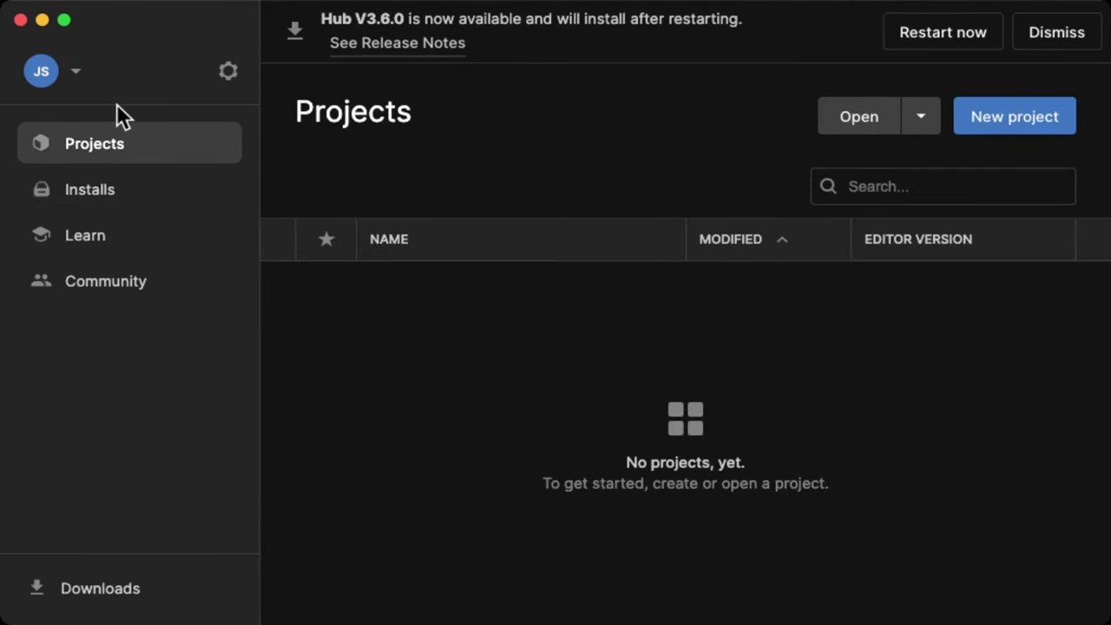
Start a 3D Core project in editor 2022.2.1f1 named myarapp, saved to Desktop
left_click(1002, 116)
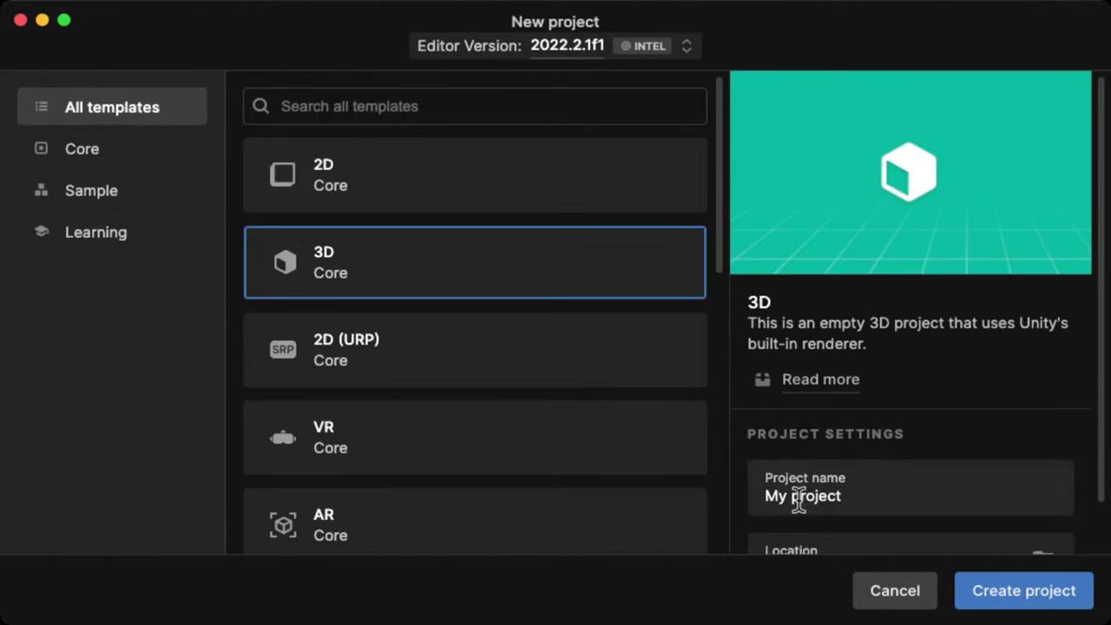
left_click(799, 501)
triple_click(803, 499)
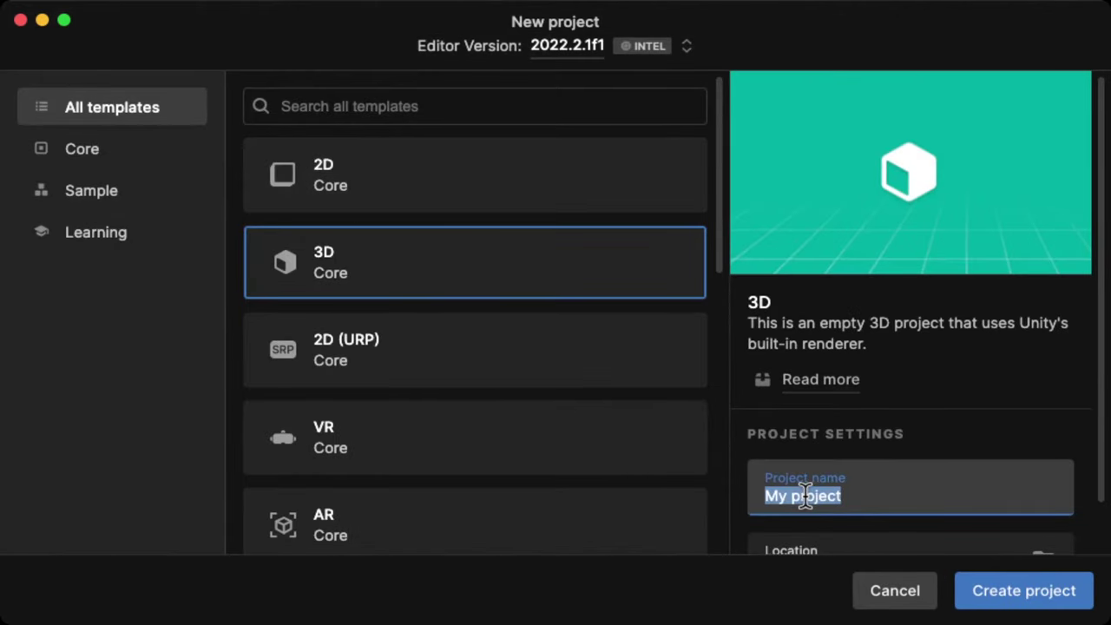
type("M")
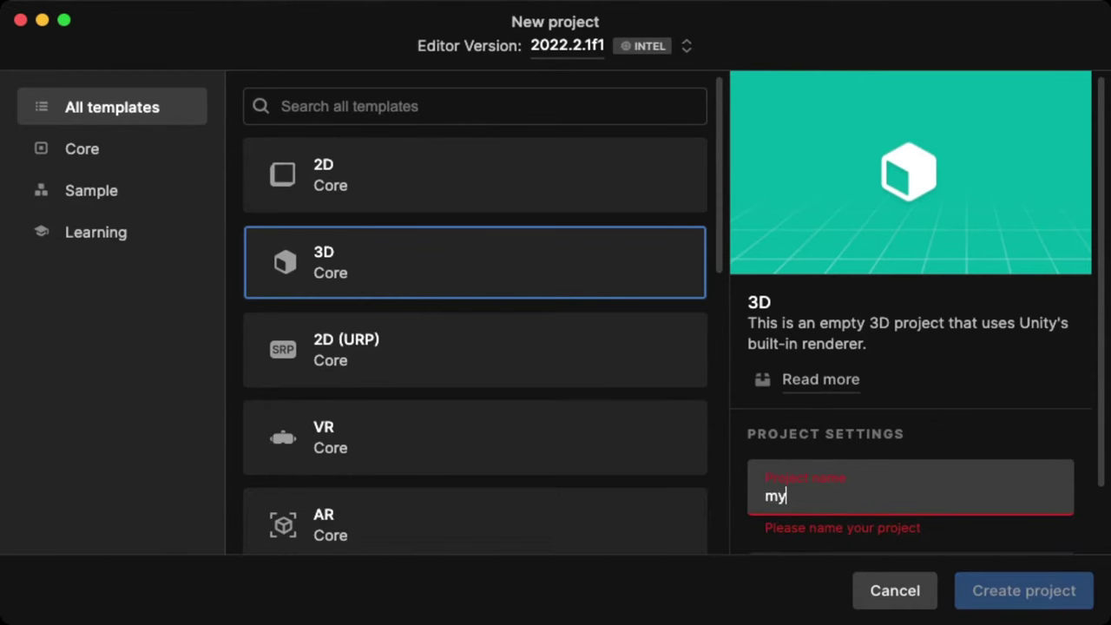
type("myarapp")
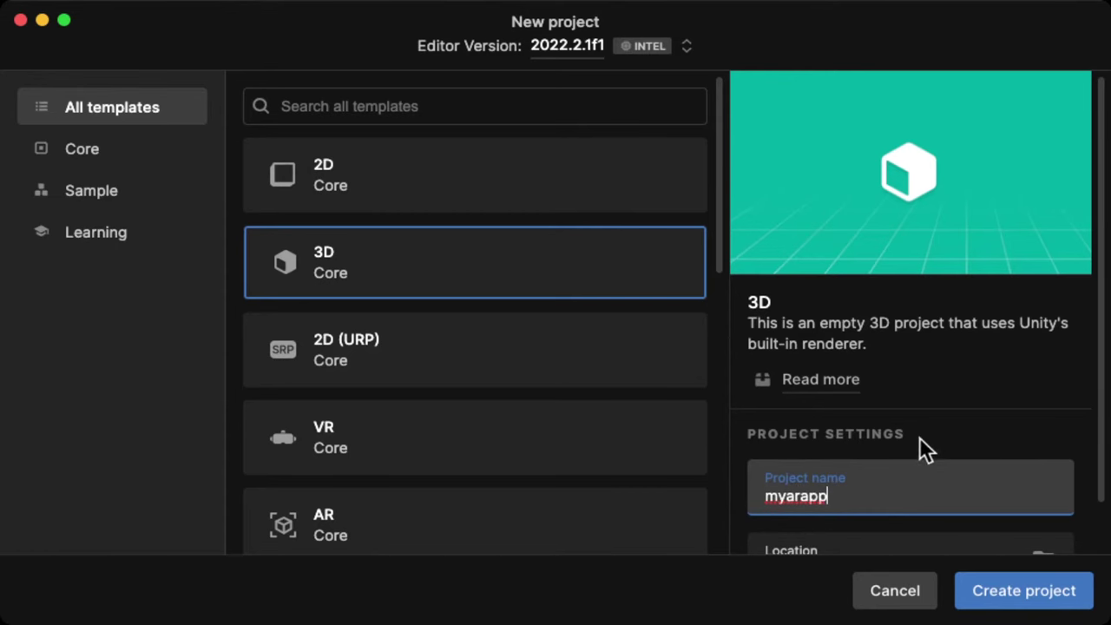
scroll(922, 450, "down", 2)
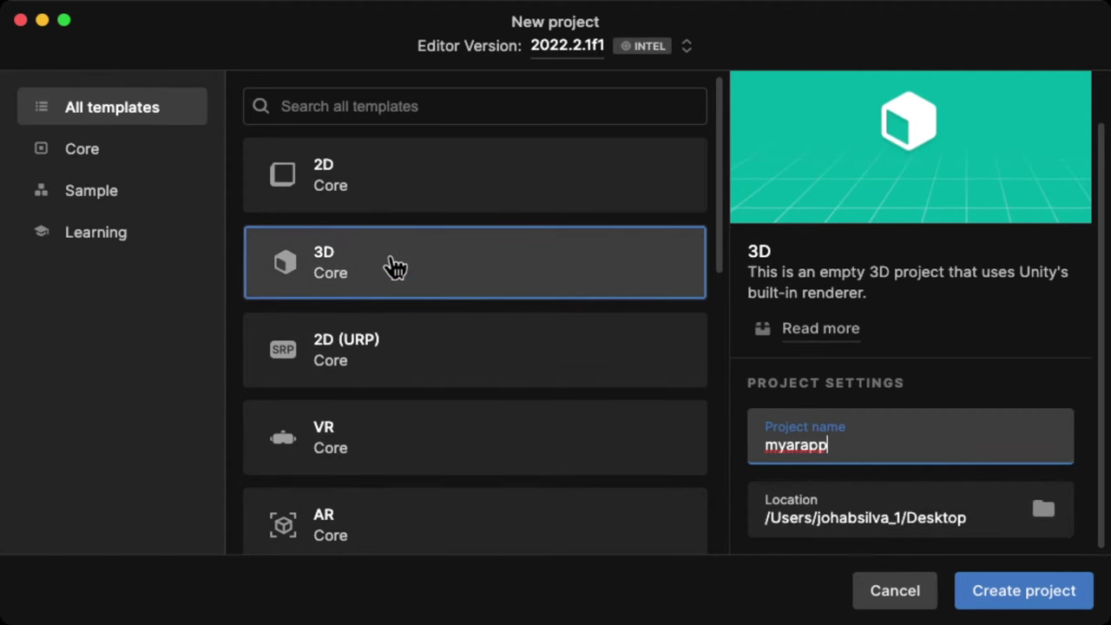
scroll(355, 318, "down", 5)
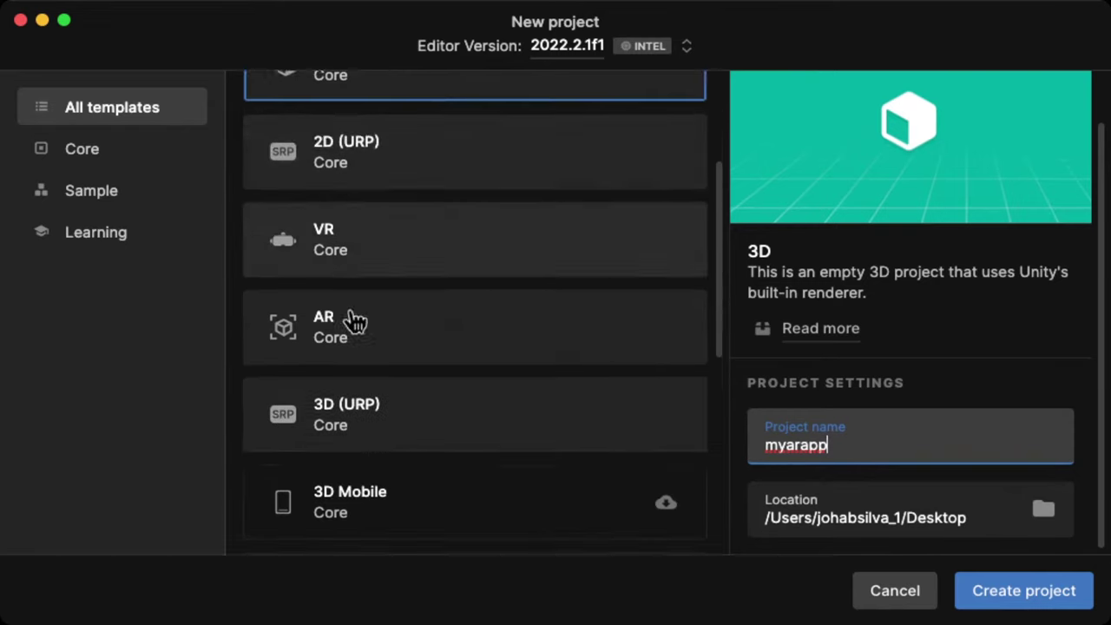
scroll(356, 314, "up", 3)
scroll(356, 314, "up", 2)
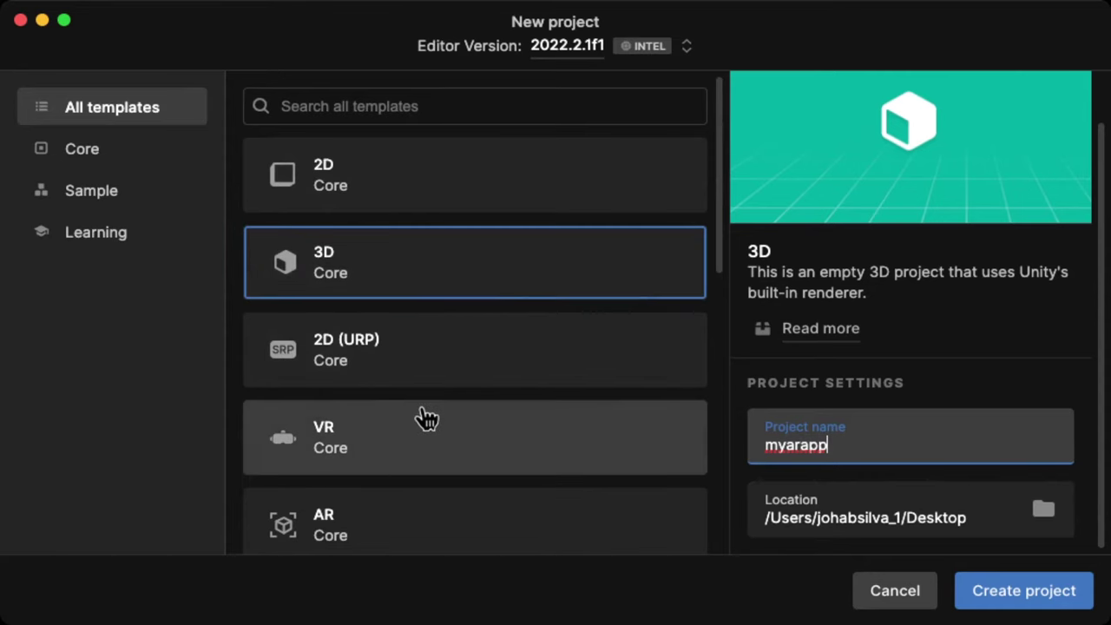
scroll(426, 417, "down", 1)
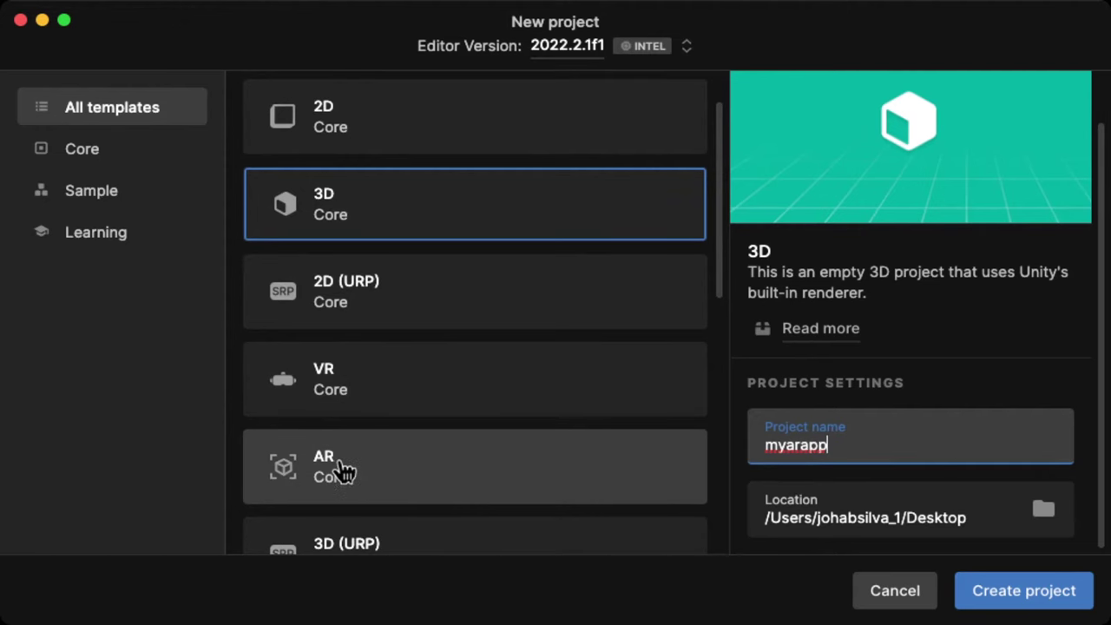
left_click(395, 478)
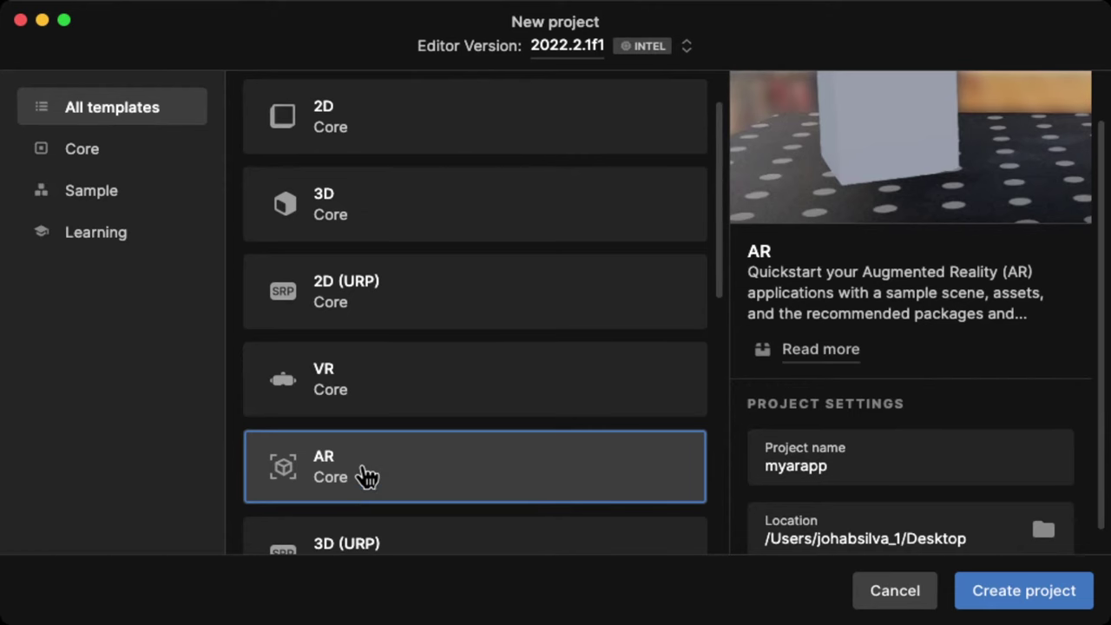
left_click(383, 200)
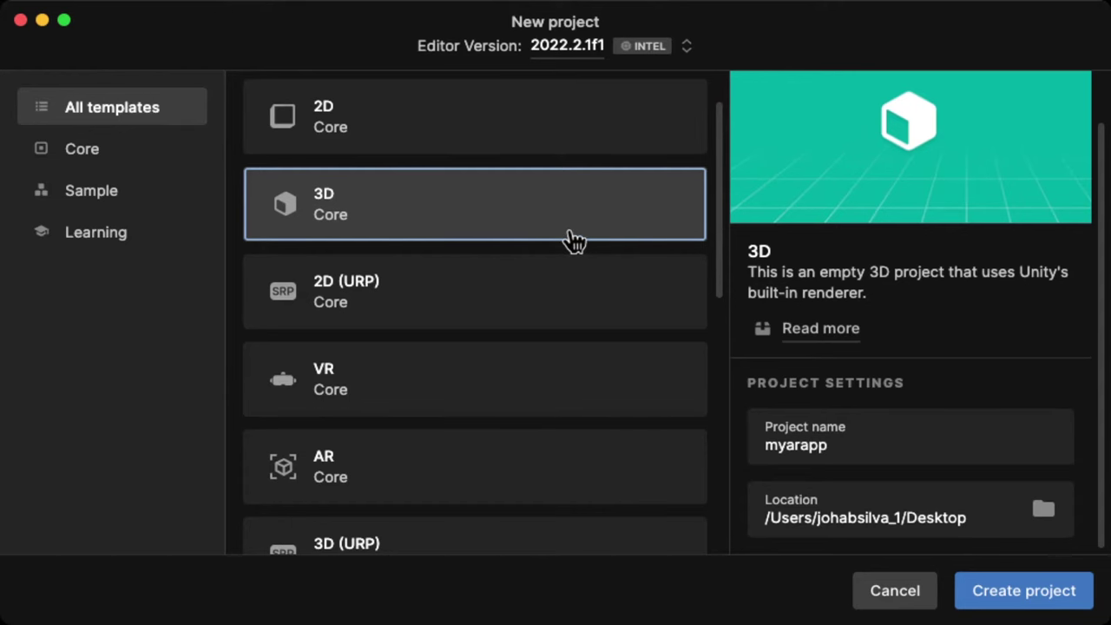
Replace the project name with NewMediaWorshopARapp, correcting its capital letters
double_click(800, 443)
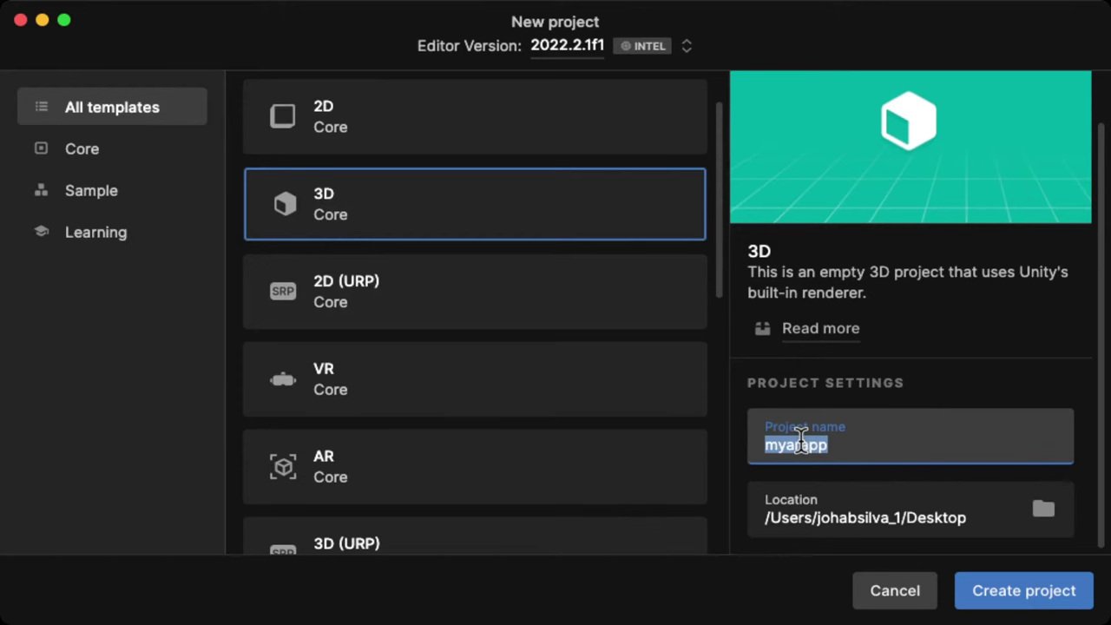
type("newmediaworshopAR")
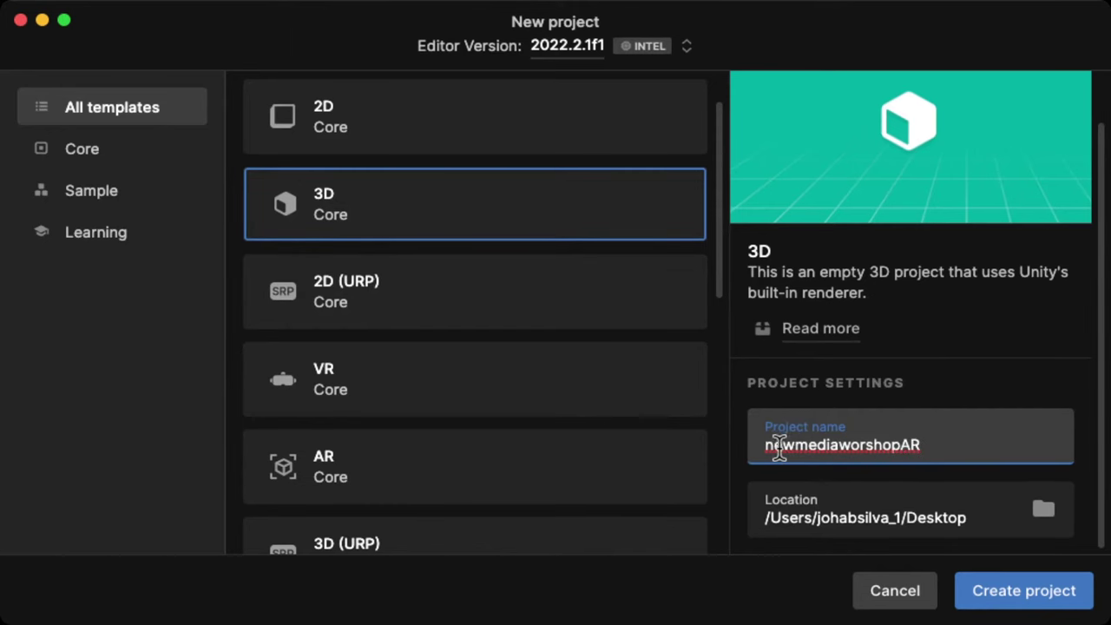
left_click_drag(773, 444, 765, 444)
type("N")
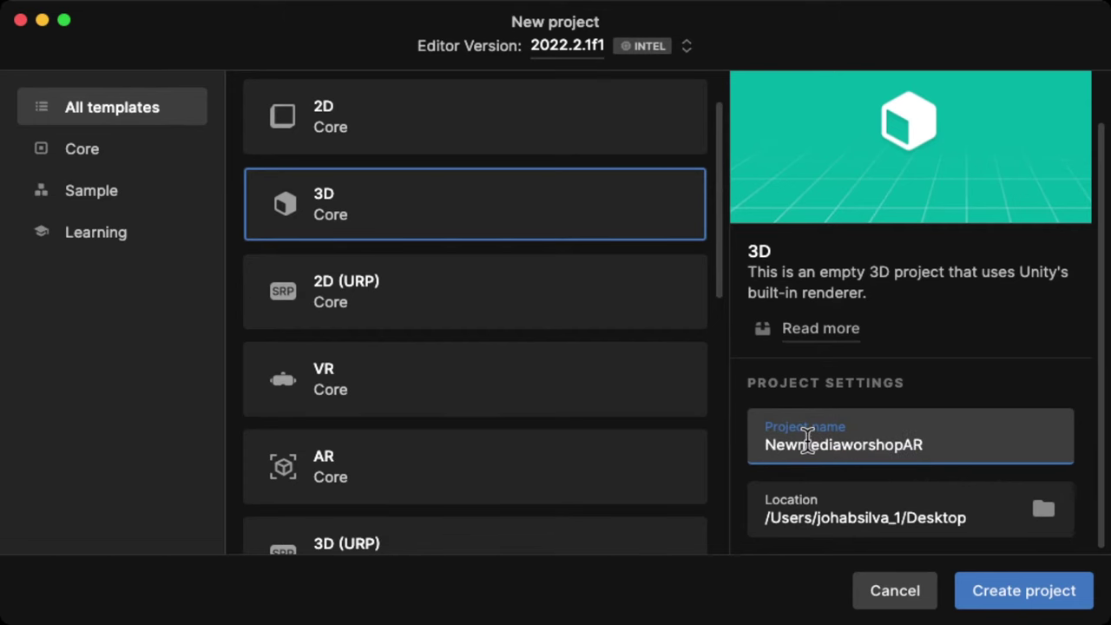
left_click_drag(807, 445, 840, 444)
type("MediaW")
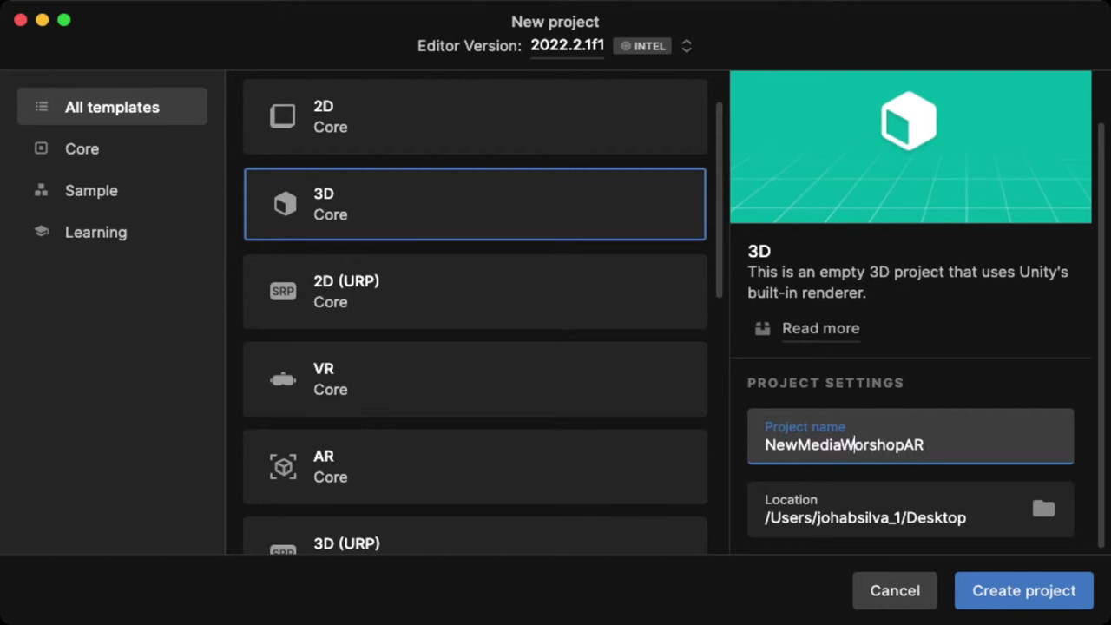
left_click(952, 444)
type("app")
Create NewMediaWorshopARapp and open its SampleScene in the Unity 2022.2.1f1 editor
left_click(1009, 598)
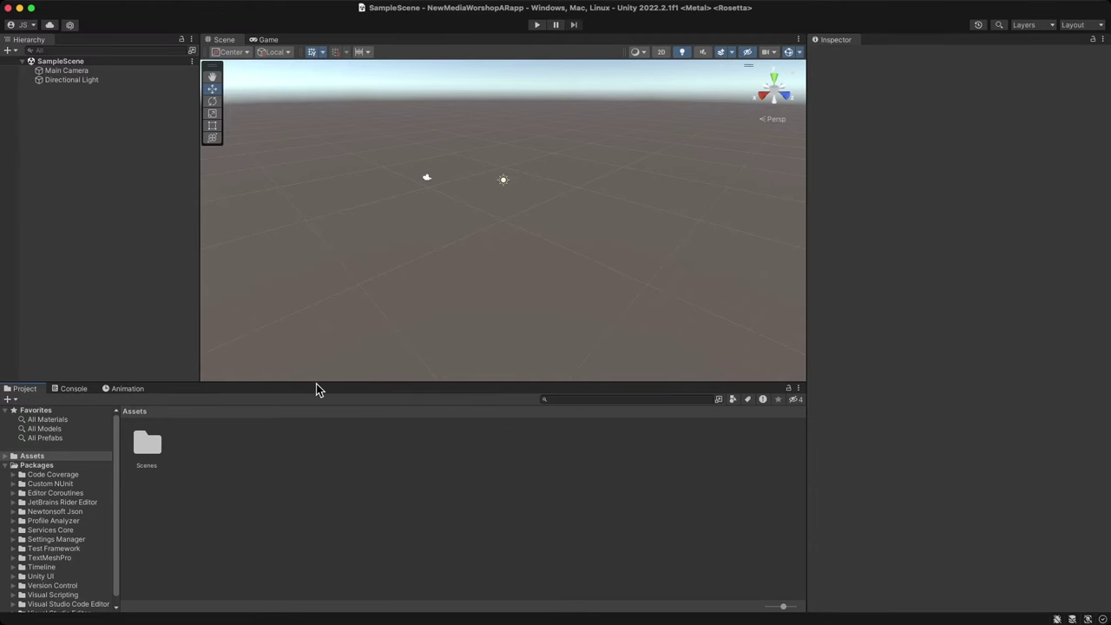
Enlarge the Scene view over the Project panel, orbit the camera, and show the Window menu
left_click_drag(330, 382, 325, 441)
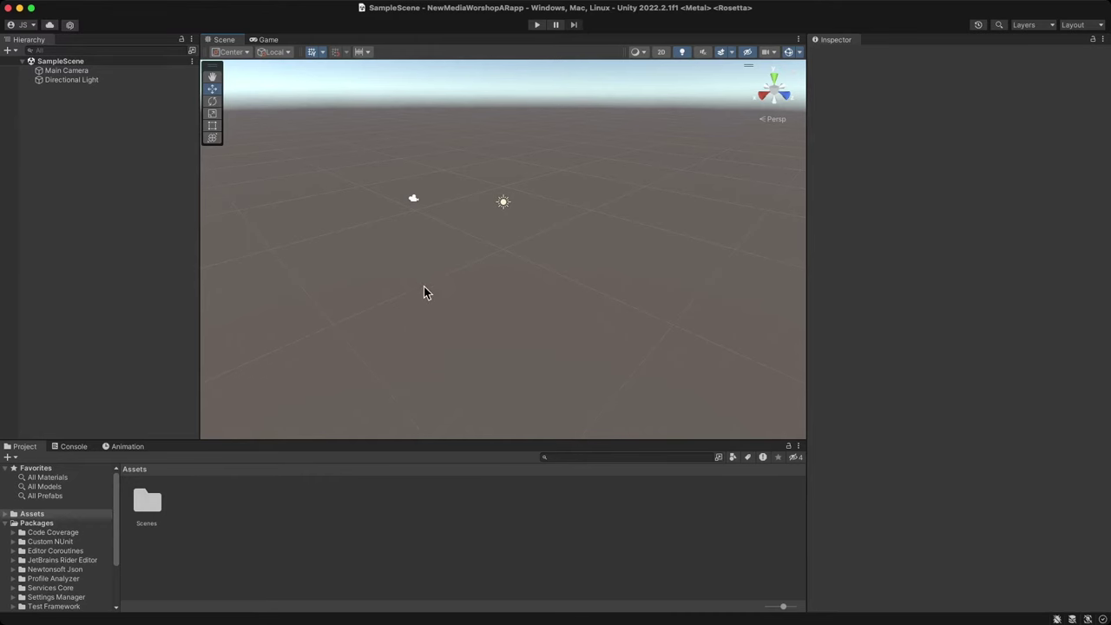
mouse_move(424, 292)
right_mouse_down()
mouse_move(426, 268)
mouse_move(402, 225)
mouse_move(369, 242)
mouse_move(455, 266)
mouse_move(442, 272)
mouse_move(419, 223)
mouse_move(454, 270)
mouse_move(526, 277)
mouse_move(466, 324)
mouse_move(427, 313)
right_mouse_up()
right_click_drag(320, 229, 419, 181)
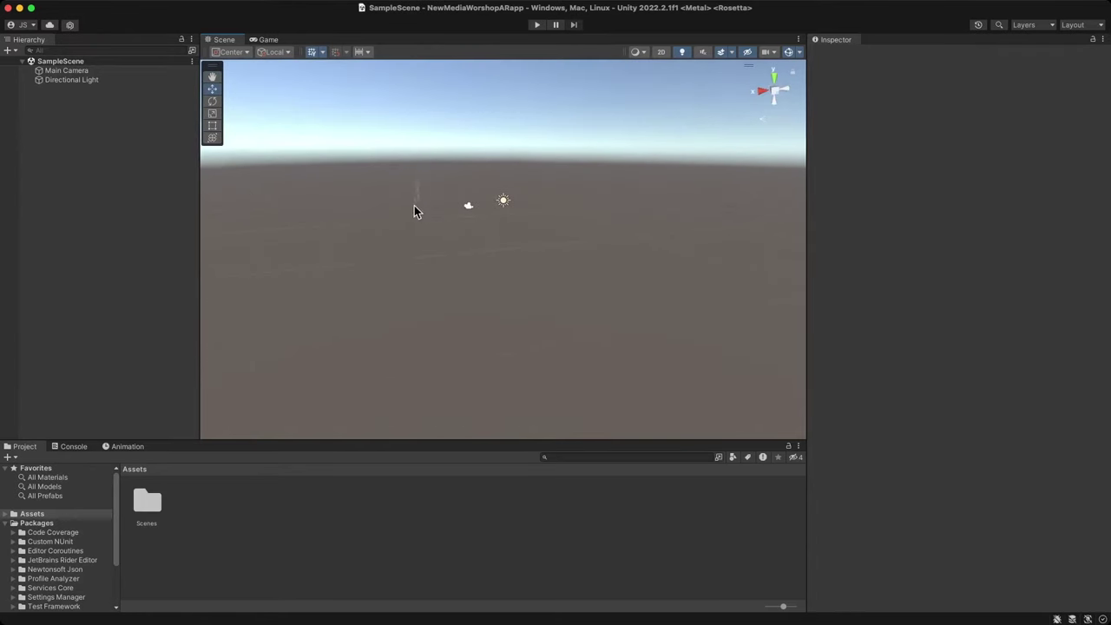
mouse_move(439, 273)
right_mouse_down()
mouse_move(421, 220)
mouse_move(420, 264)
right_mouse_up()
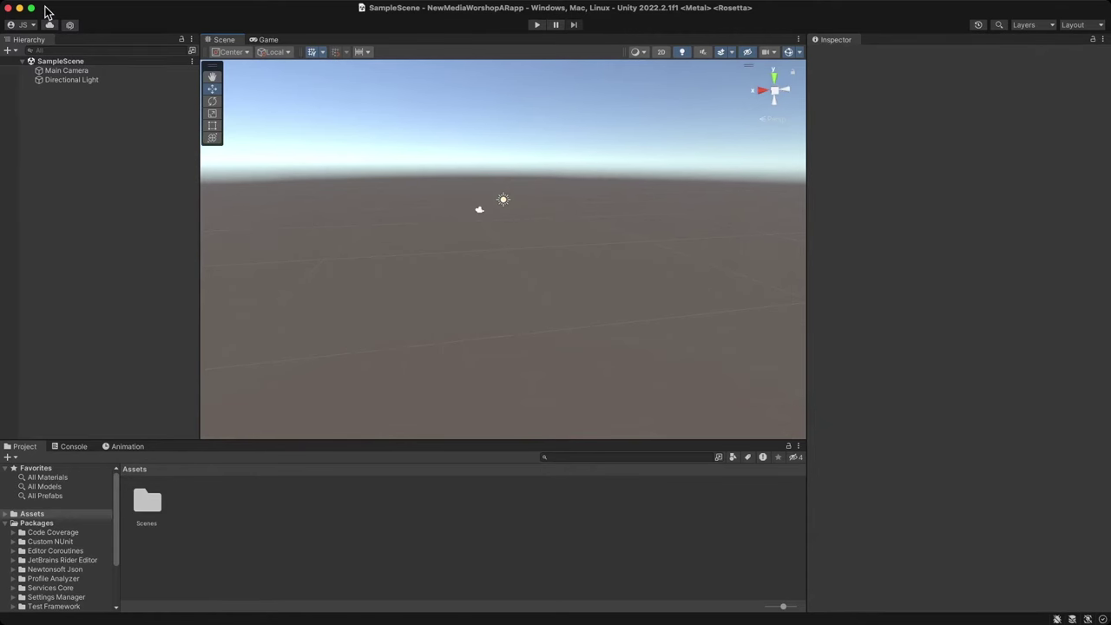
left_click(308, 8)
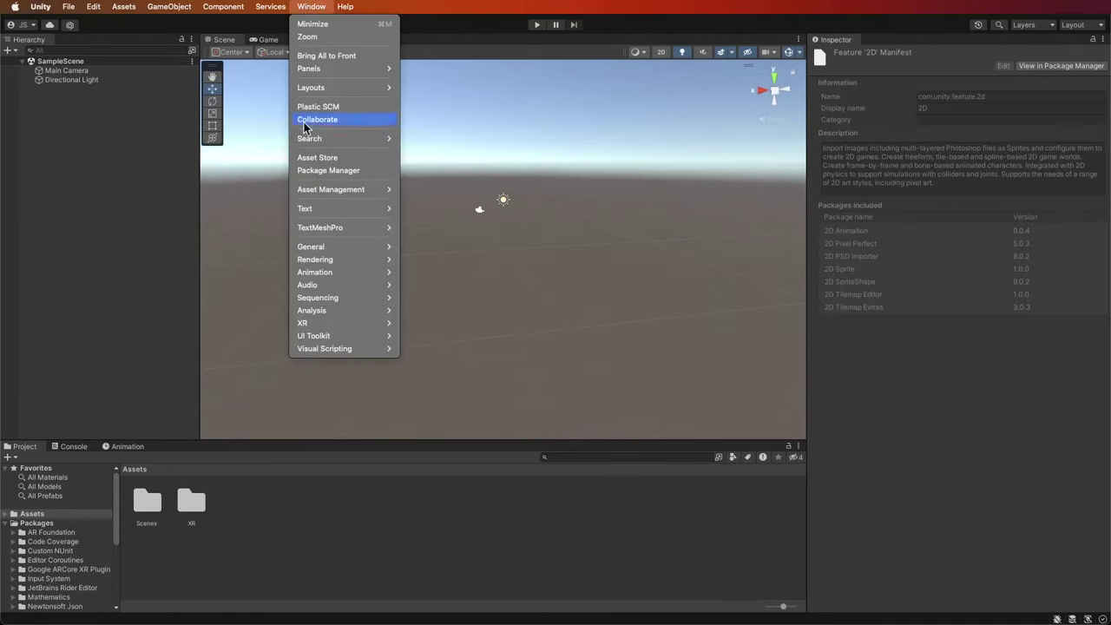
Open Package Manager on Unity Registry packages and filter the list to AR
left_click(321, 171)
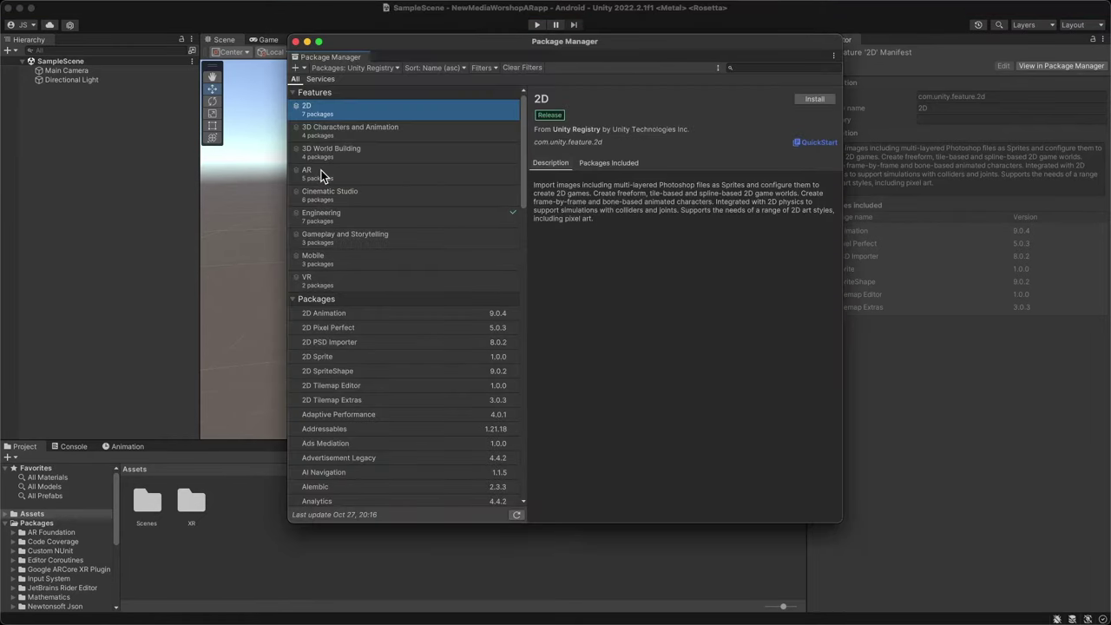
left_click(377, 68)
left_click(343, 81)
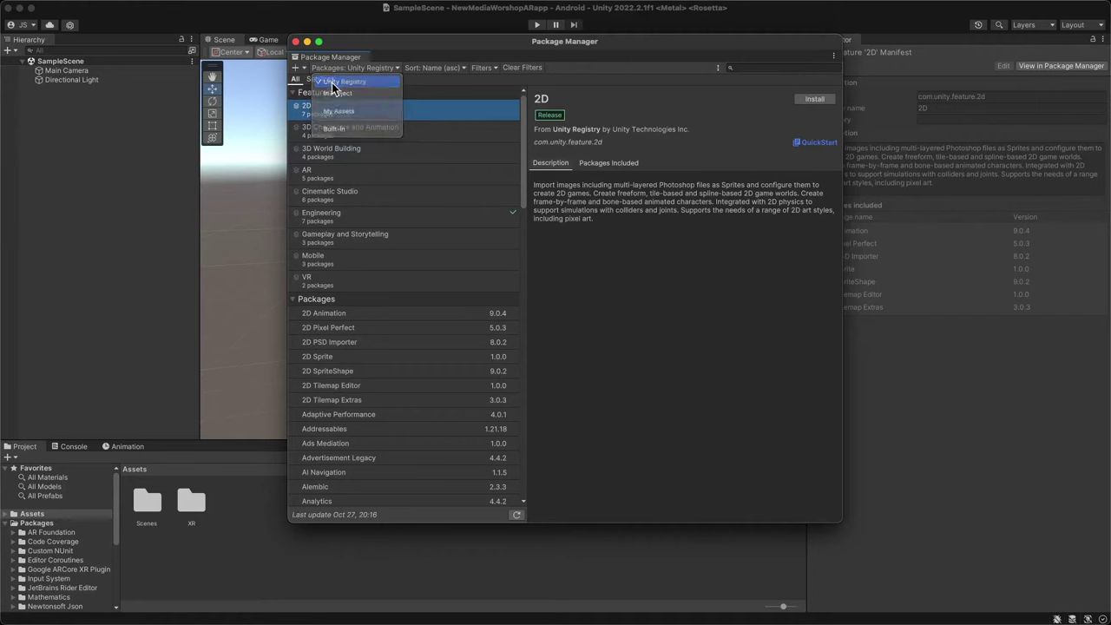
left_click(764, 68)
type("AR")
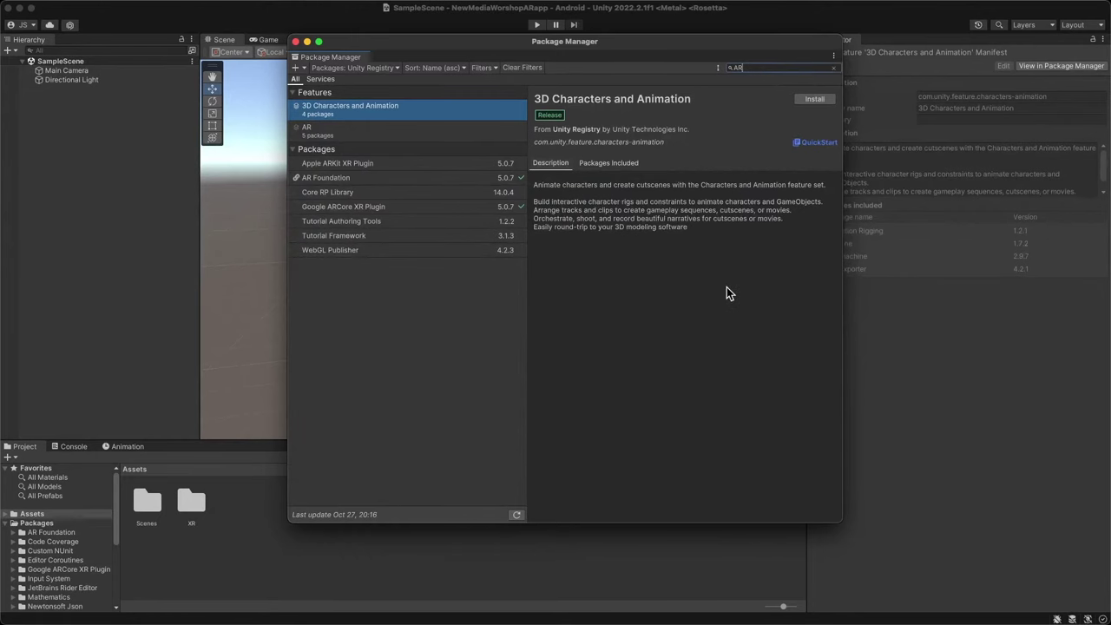
Compare the Google ARCore XR Plugin, AR Foundation and Core RP Library details
left_click(709, 294)
left_click(344, 209)
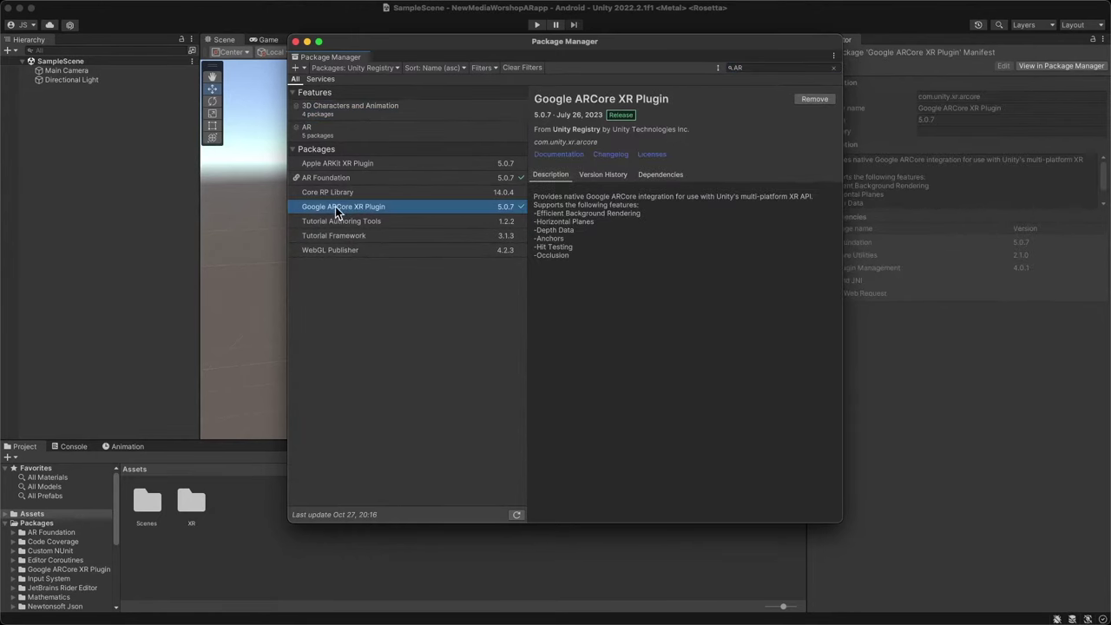
left_click(391, 177)
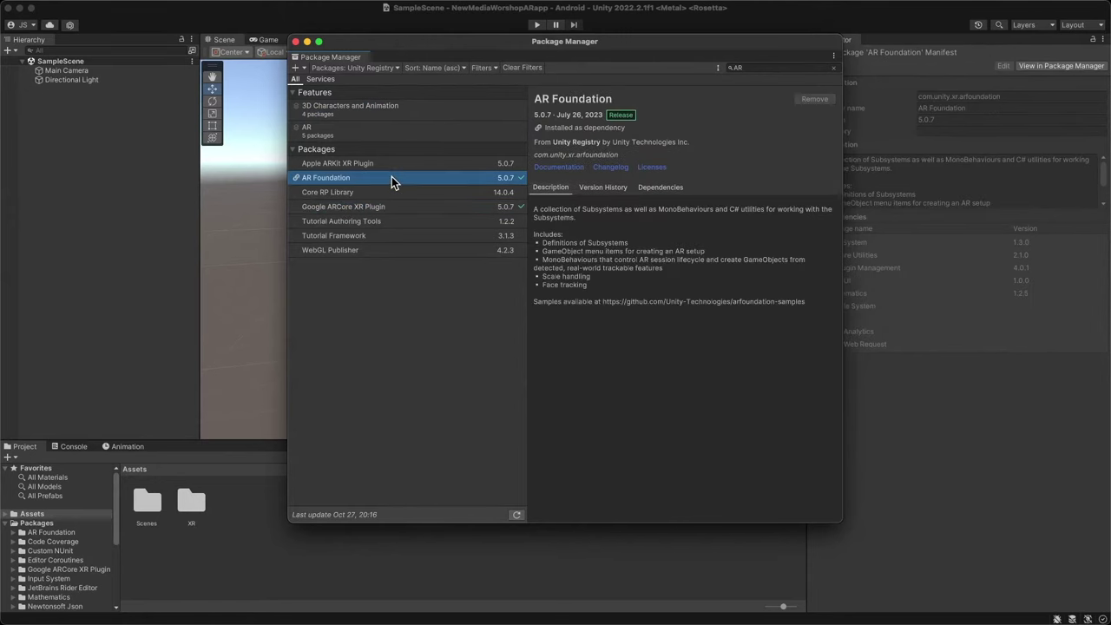
left_click(348, 209)
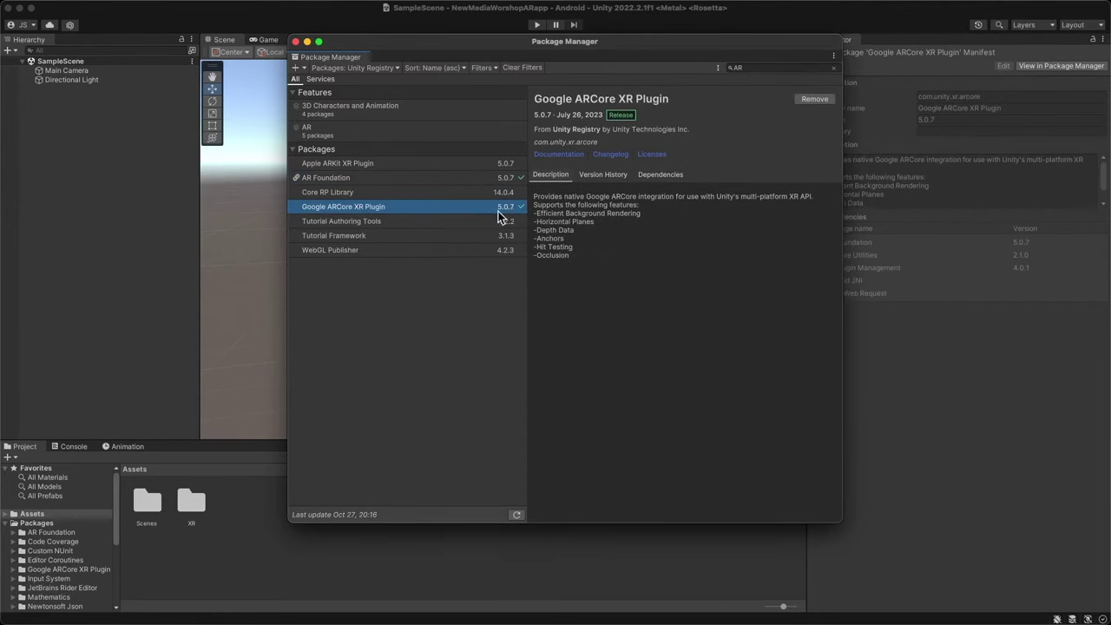
left_click(481, 191)
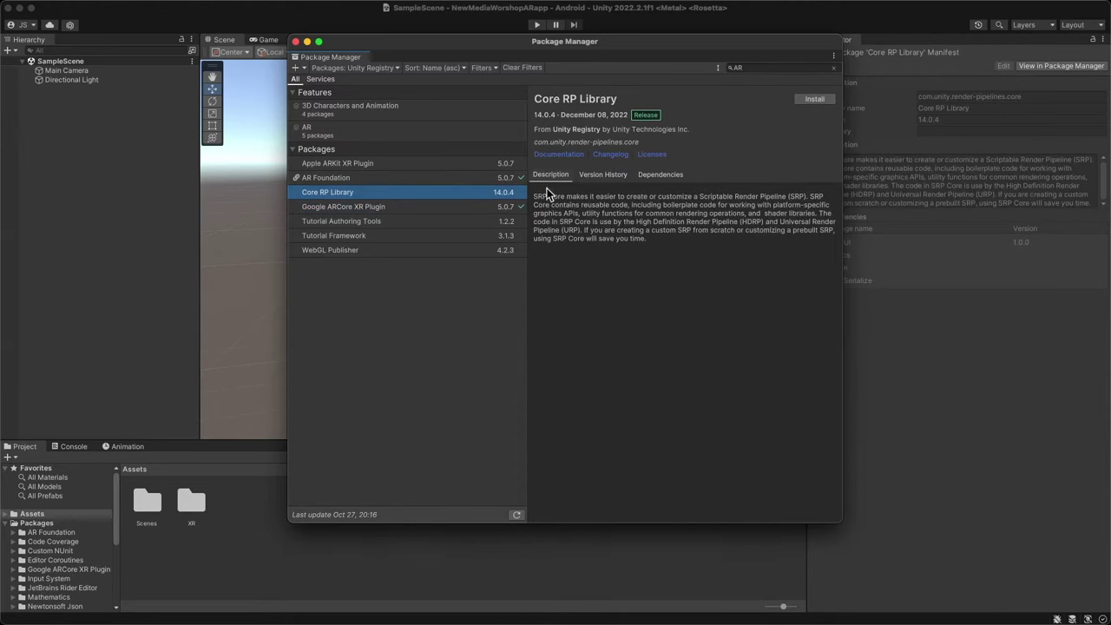
left_click(386, 208)
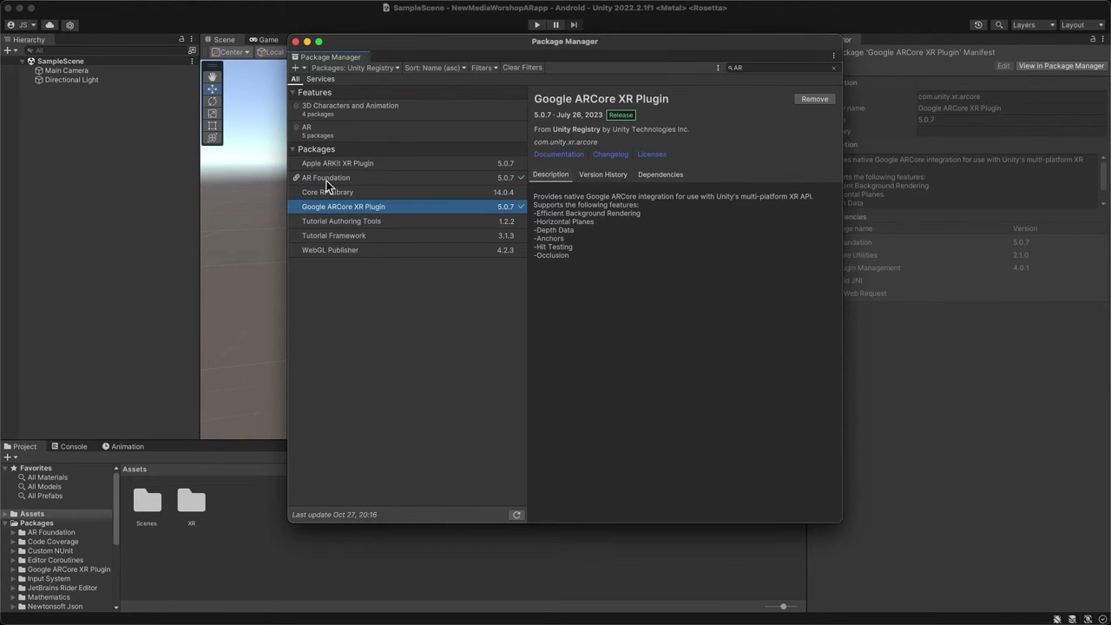
Check the 3D Characters and Animation and AR feature sets, then Tutorial Authoring Tools
left_click(317, 115)
left_click(315, 131)
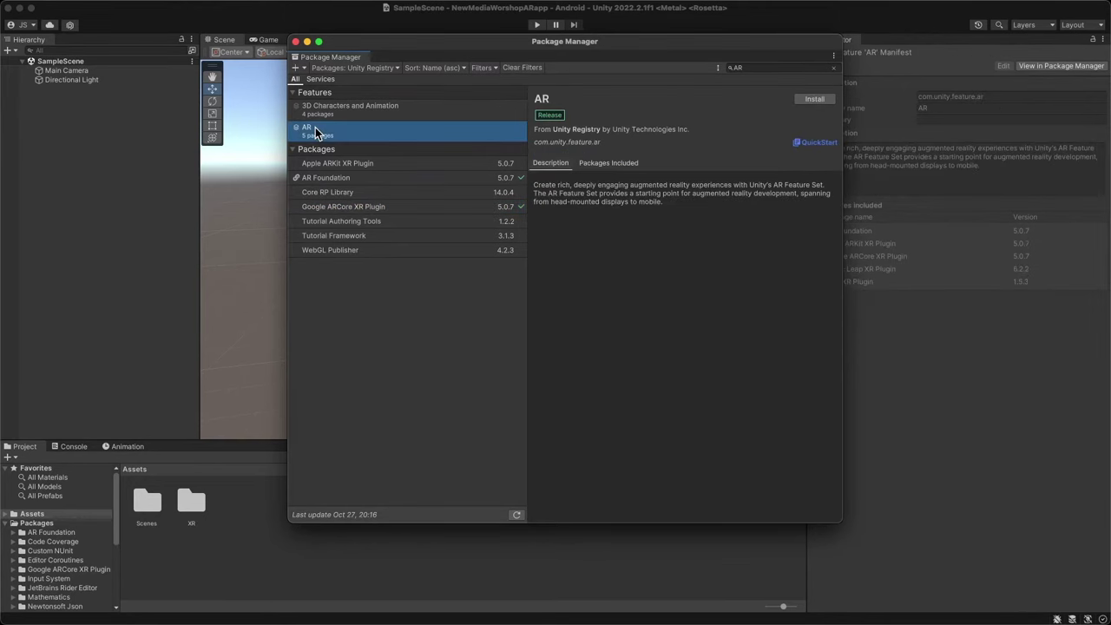
left_click(320, 196)
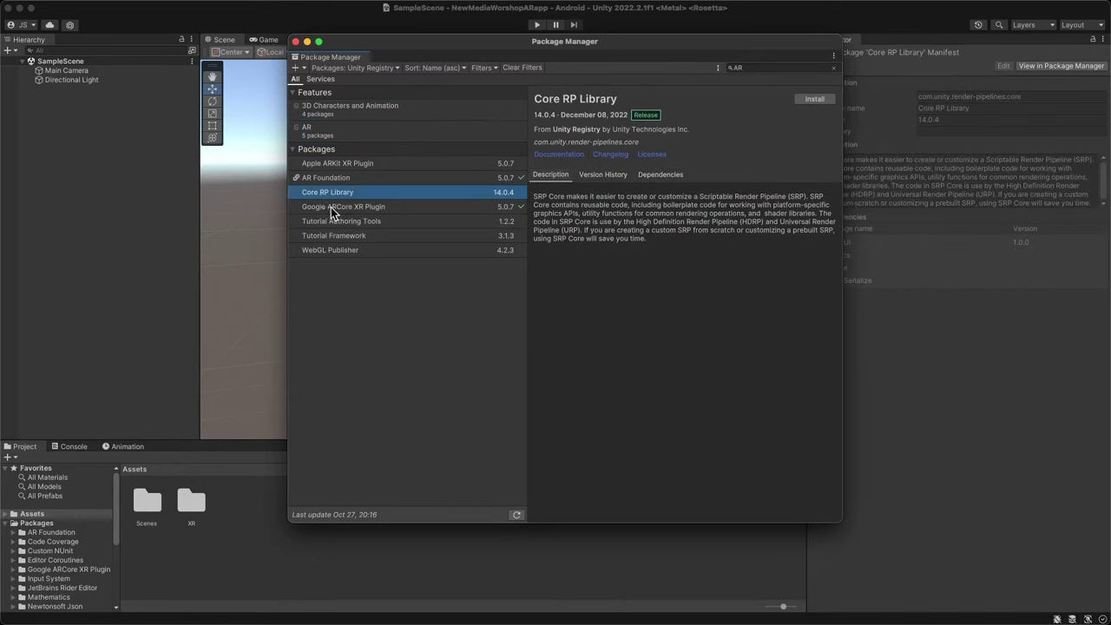
left_click(338, 211)
left_click(318, 179)
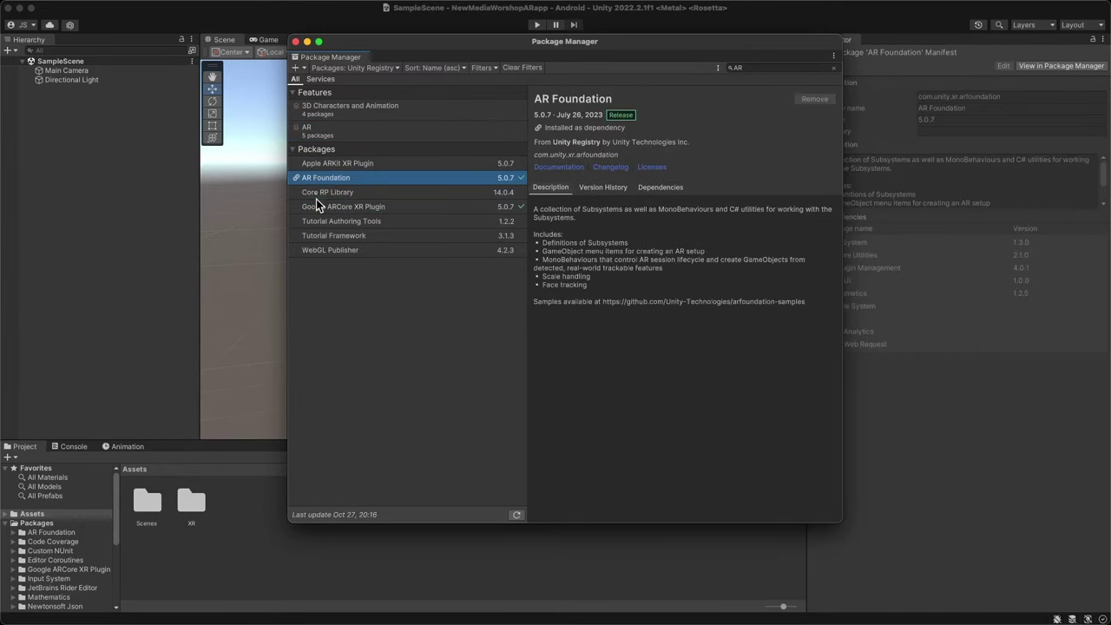
left_click(316, 196)
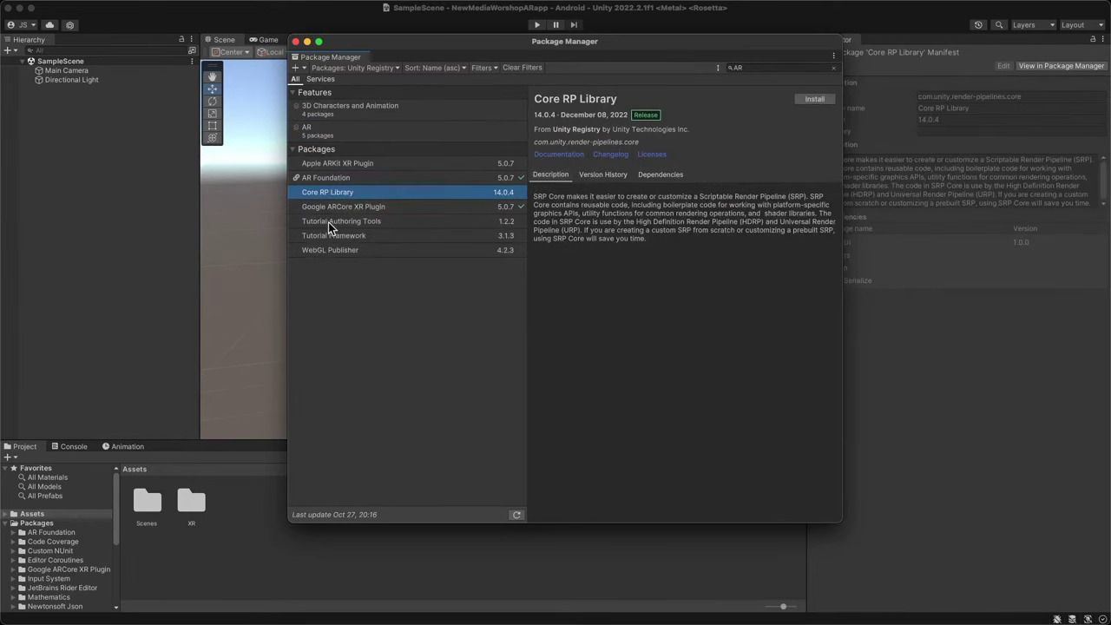
left_click(329, 222)
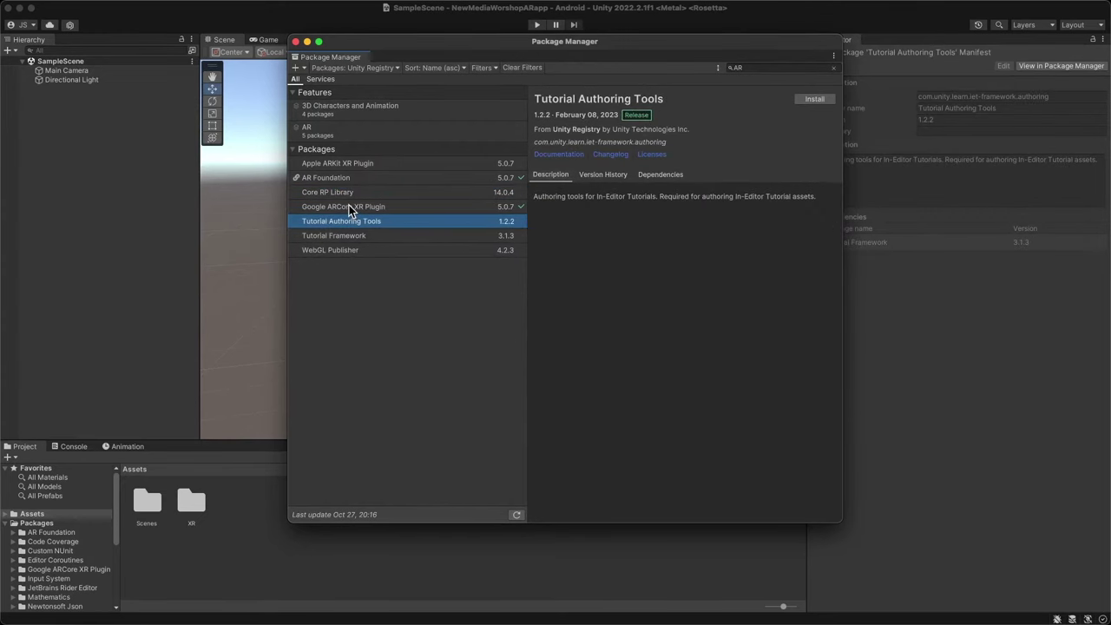
Recheck ARCore and Core RP Library, ending on installed AR Foundation 5.0.7
left_click(353, 210)
left_click(365, 222)
left_click(377, 210)
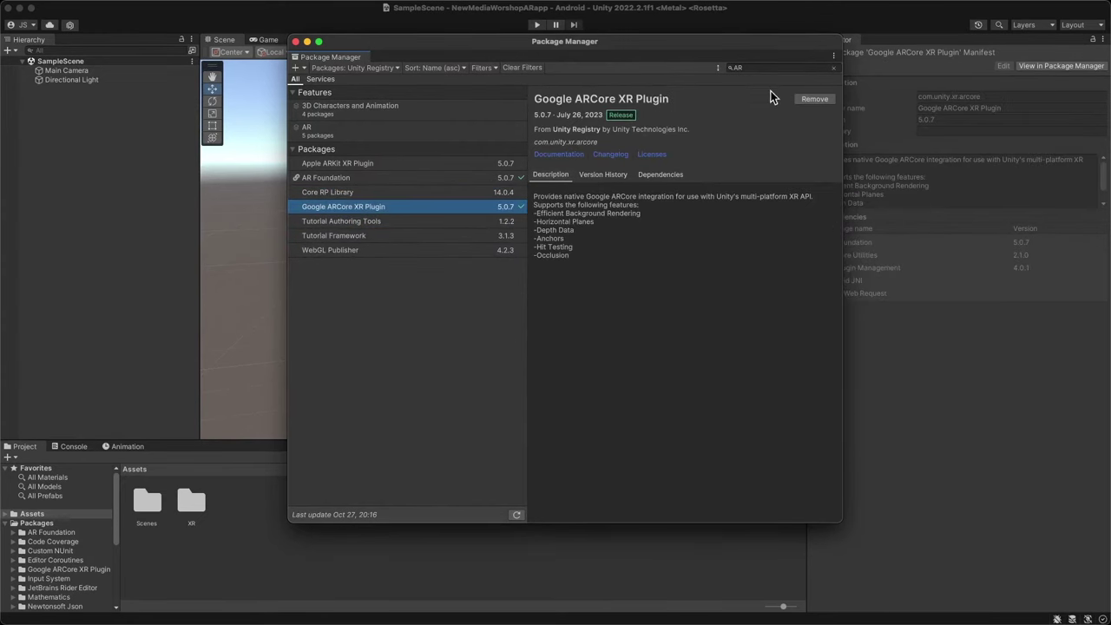
left_click(395, 223)
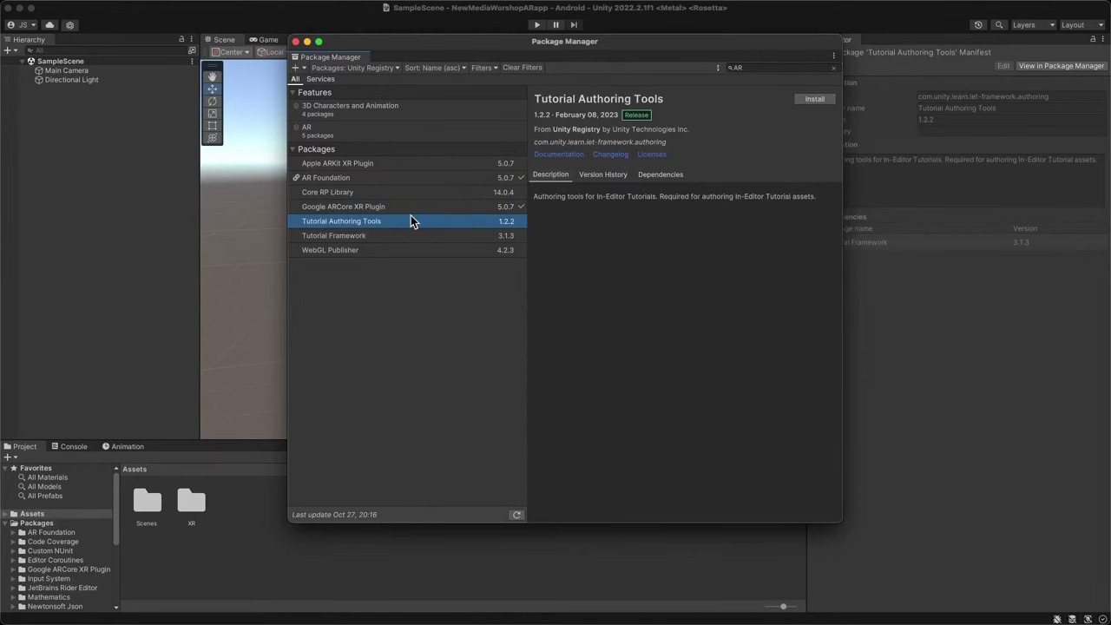
left_click(359, 195)
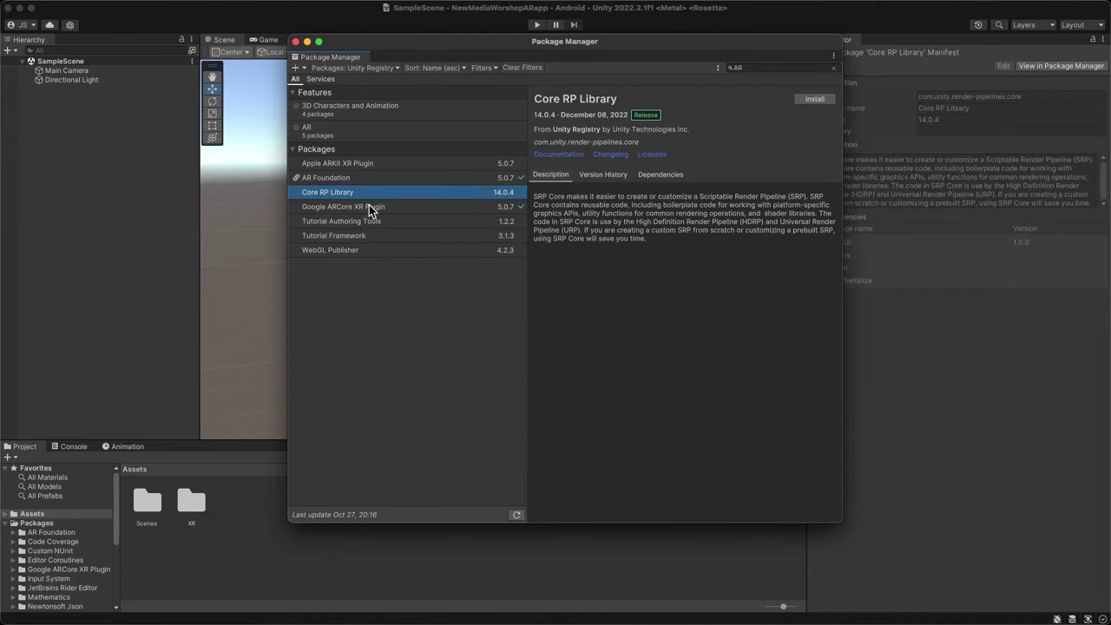
left_click(362, 211)
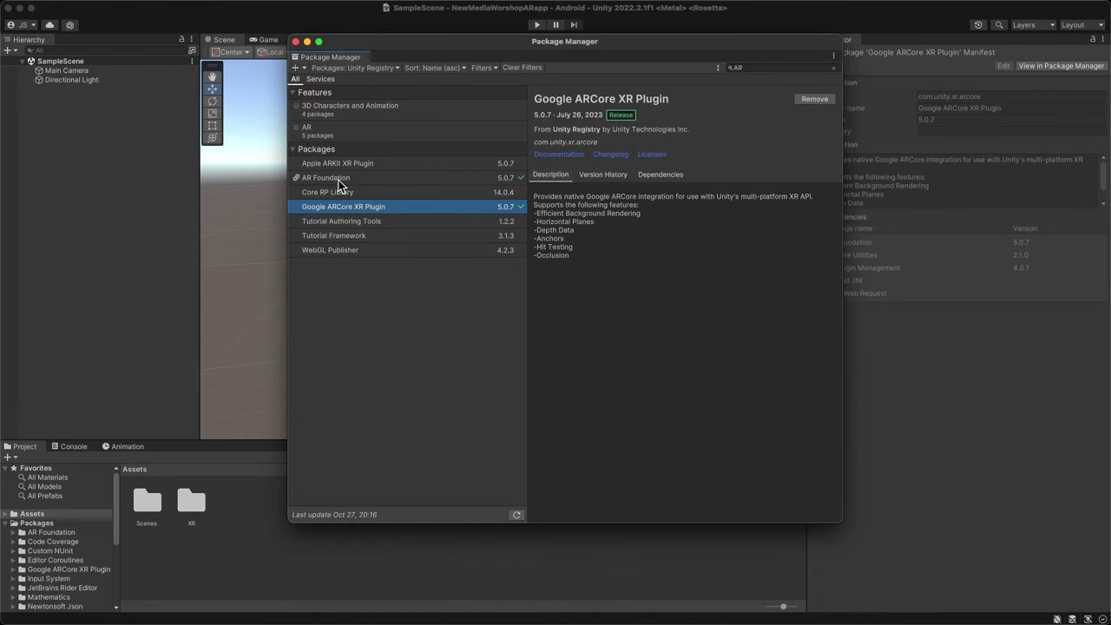
left_click(348, 177)
left_click(364, 209)
left_click(357, 178)
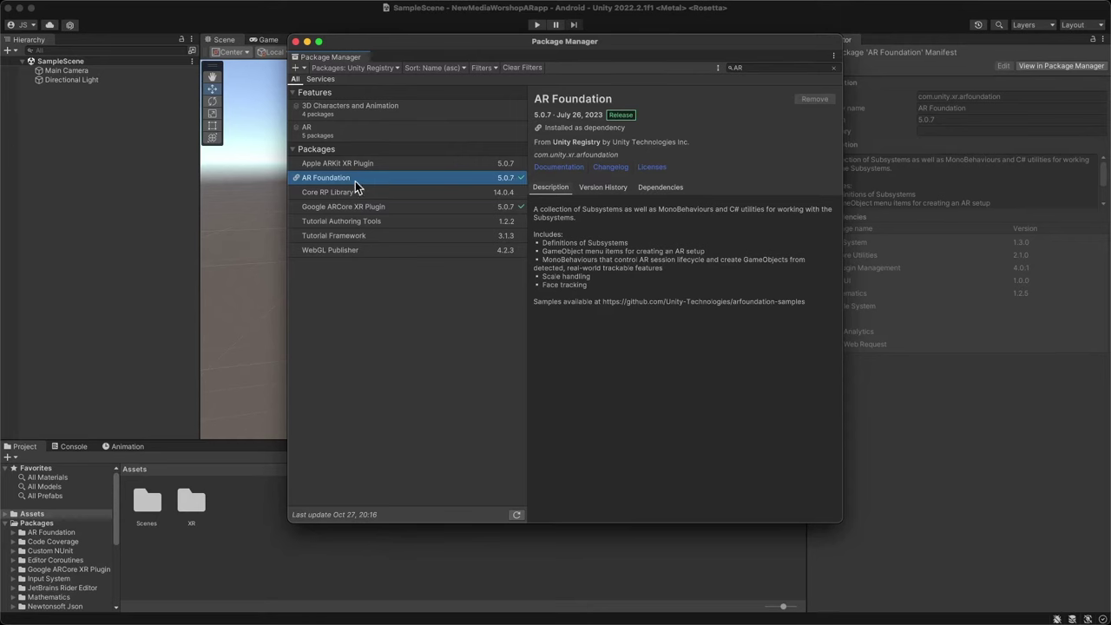
left_click(347, 208)
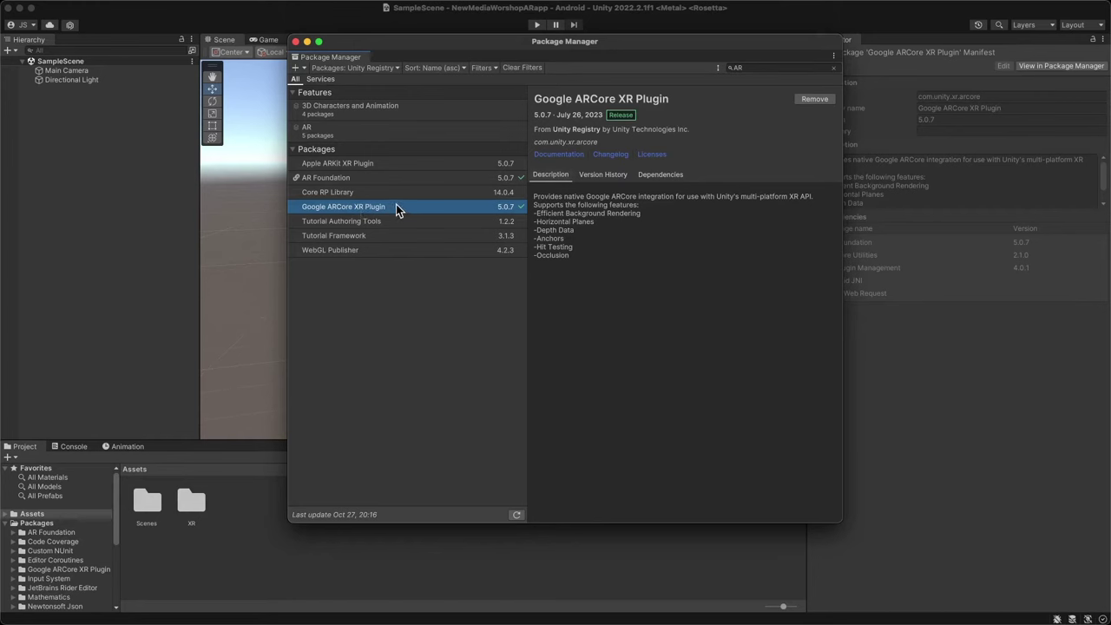
left_click(334, 182)
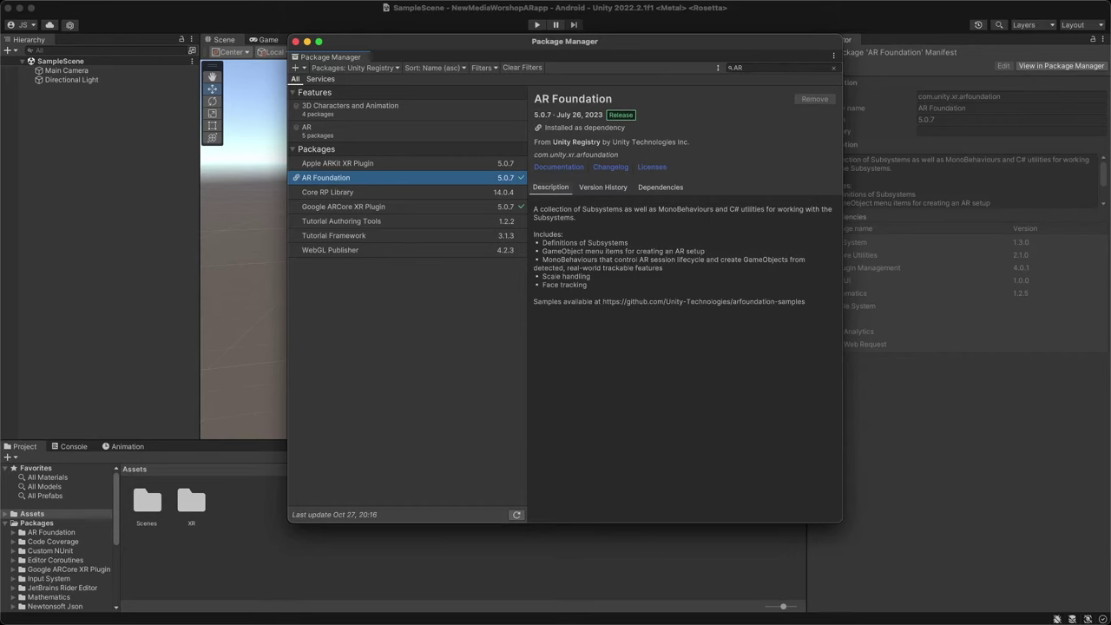
left_click(577, 603)
scroll(48, 538, "down", 1)
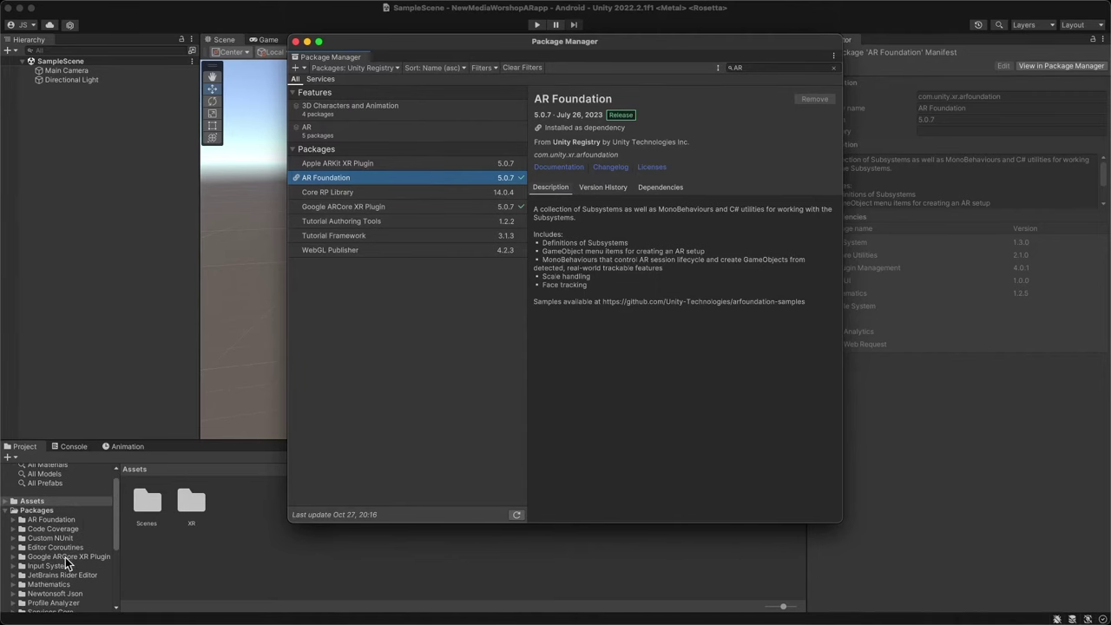
Expand the Packages folder to review the installed packages, then collapse it again
left_click(7, 511)
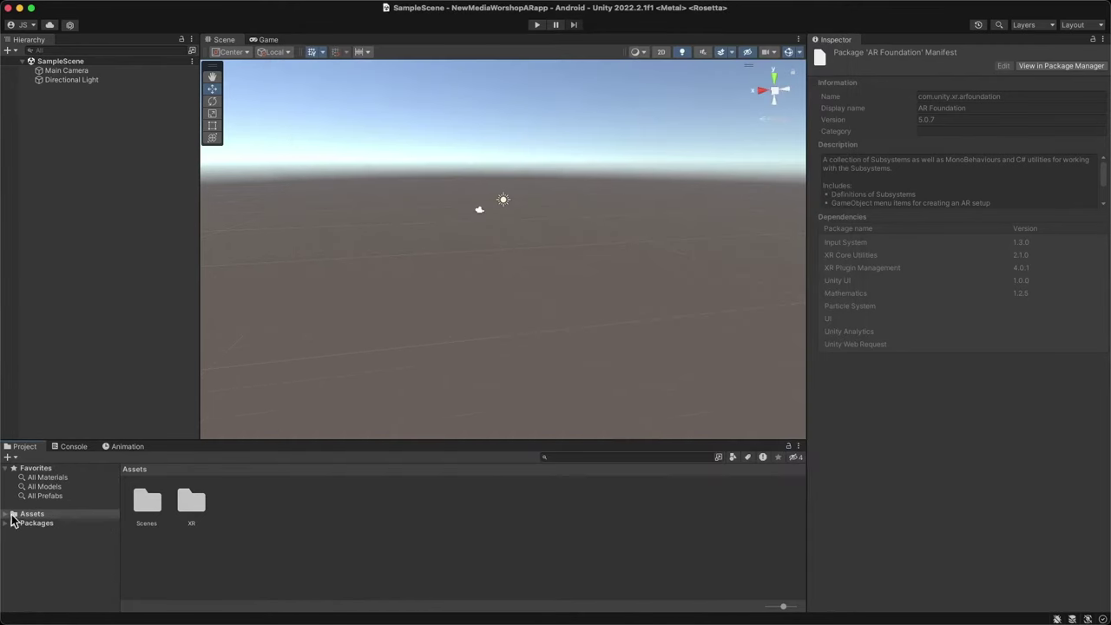
left_click(7, 522)
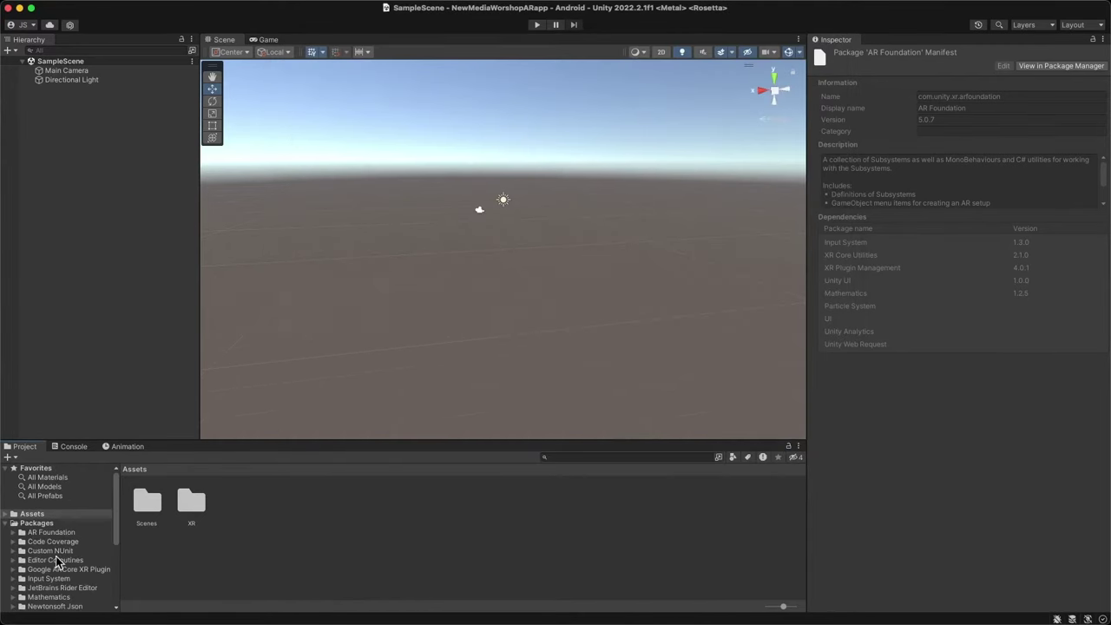
scroll(86, 568, "down", 3)
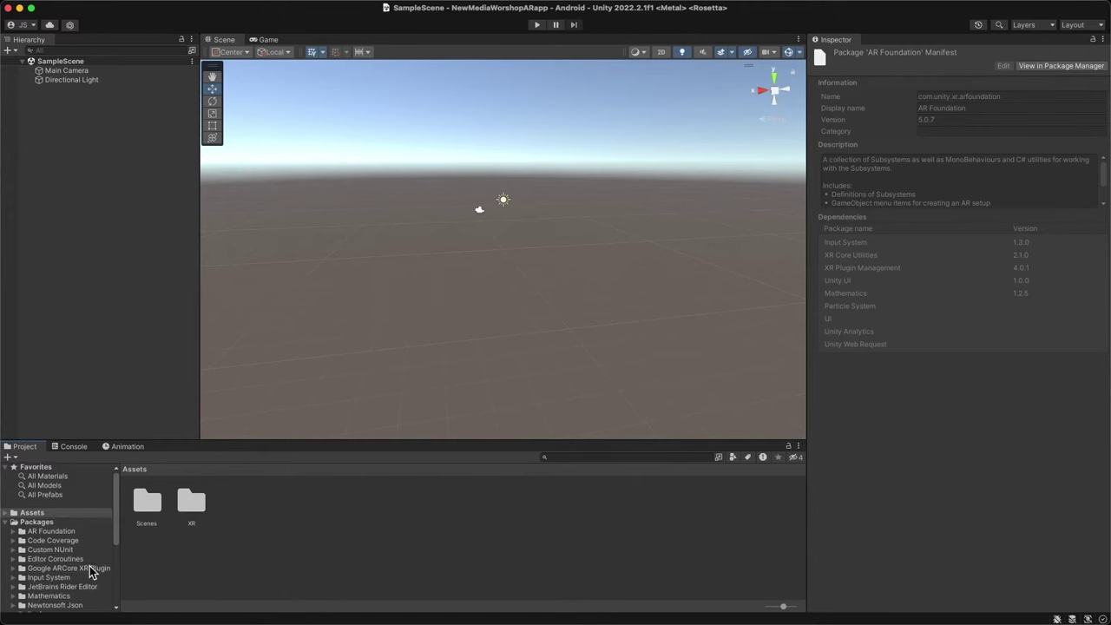
scroll(33, 512, "up", 3)
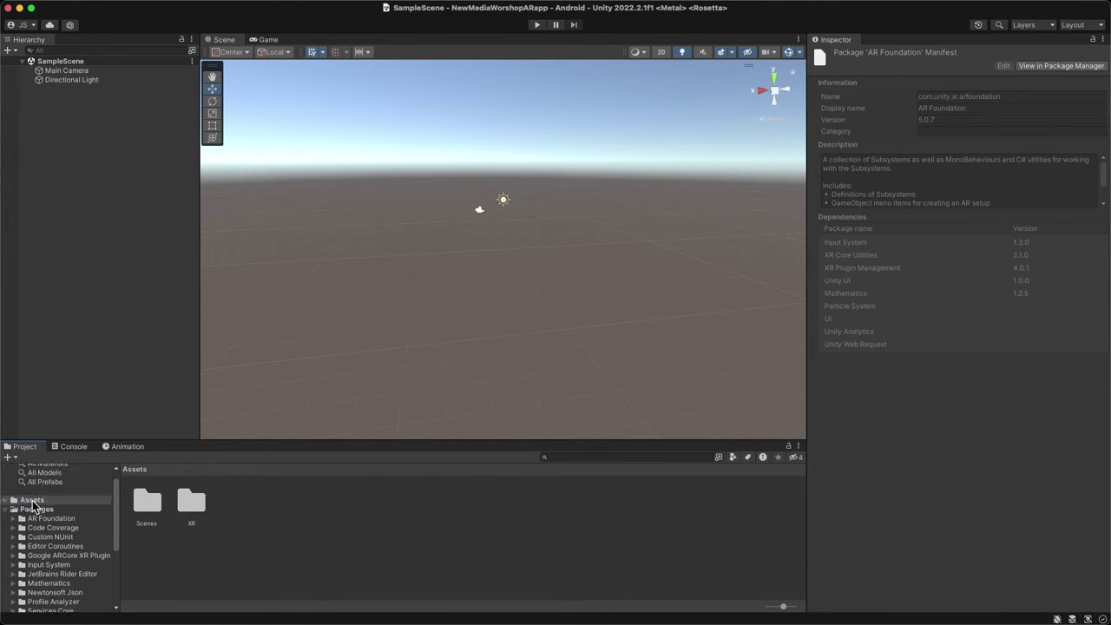
left_click(6, 522)
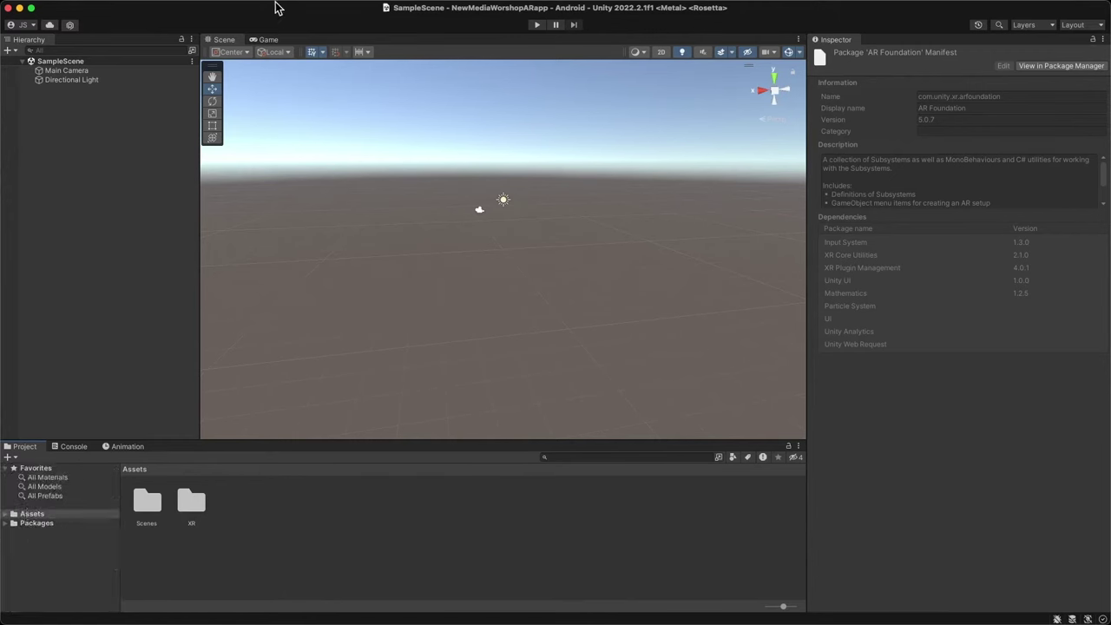
Reopen and close the Package Manager, then clear the Inspector by clicking empty Hierarchy space
left_click(311, 7)
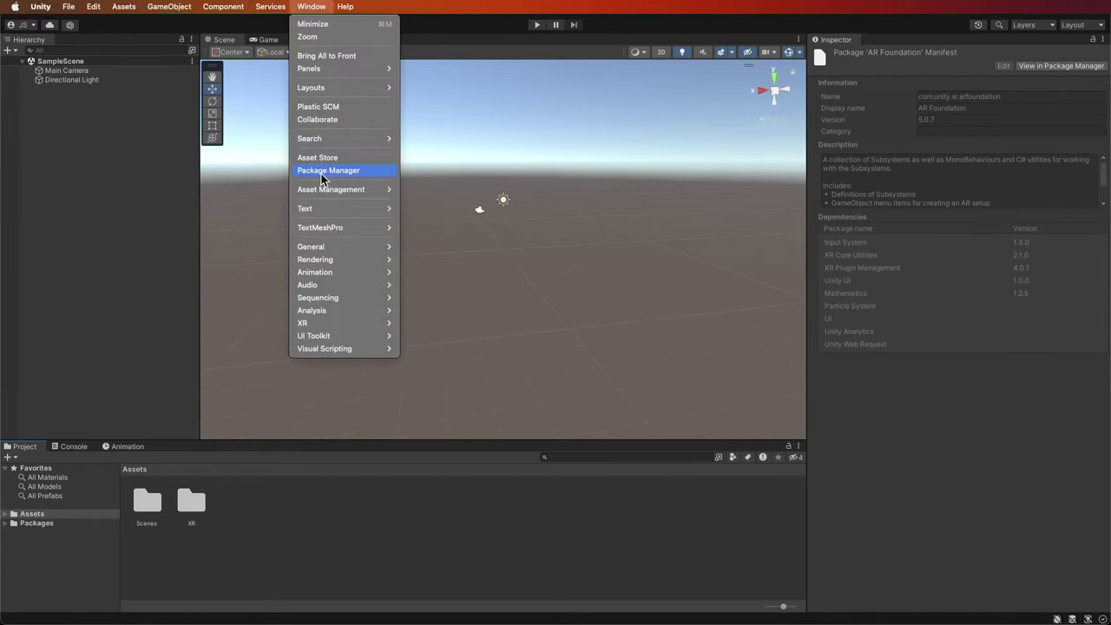
left_click(336, 171)
left_click(296, 41)
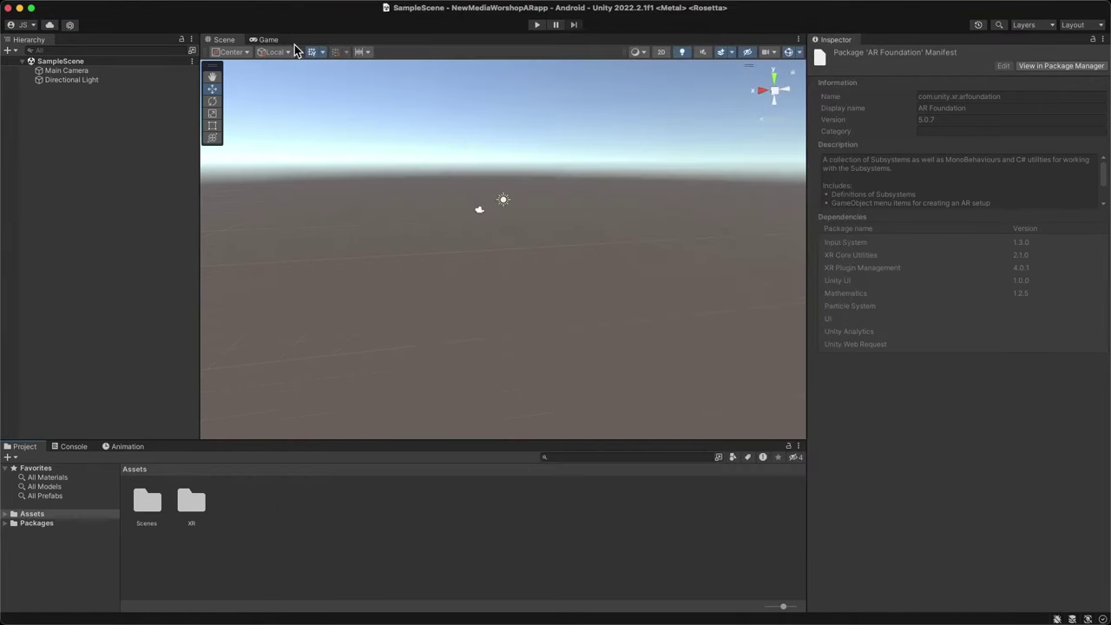
left_click(139, 196)
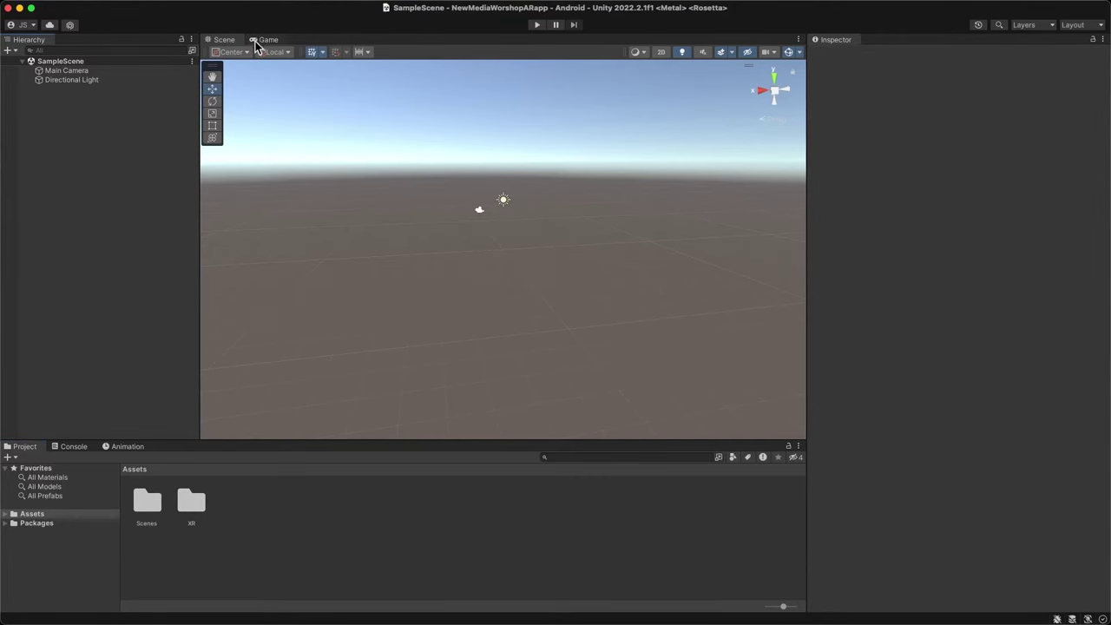
left_click_drag(255, 43, 760, 272)
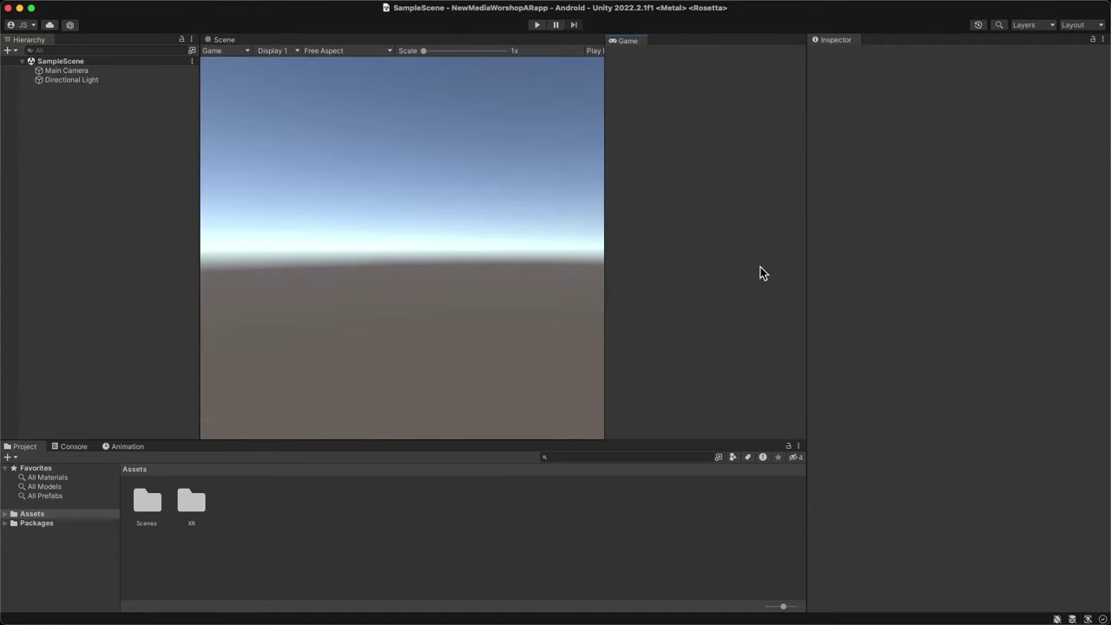
left_click_drag(605, 220, 508, 234)
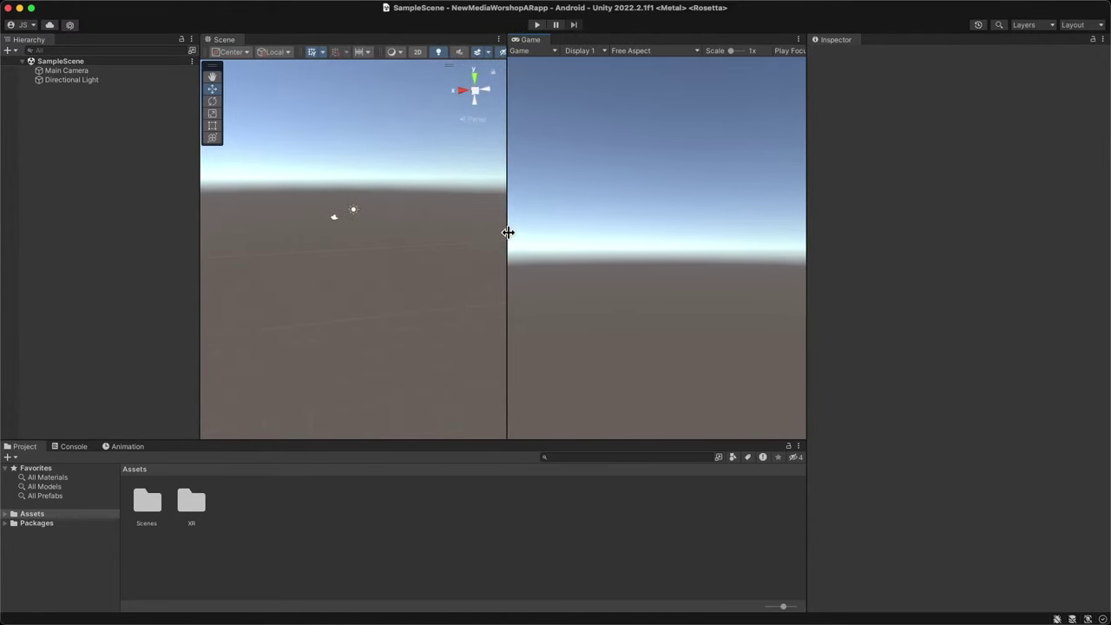
left_click_drag(521, 45, 313, 46)
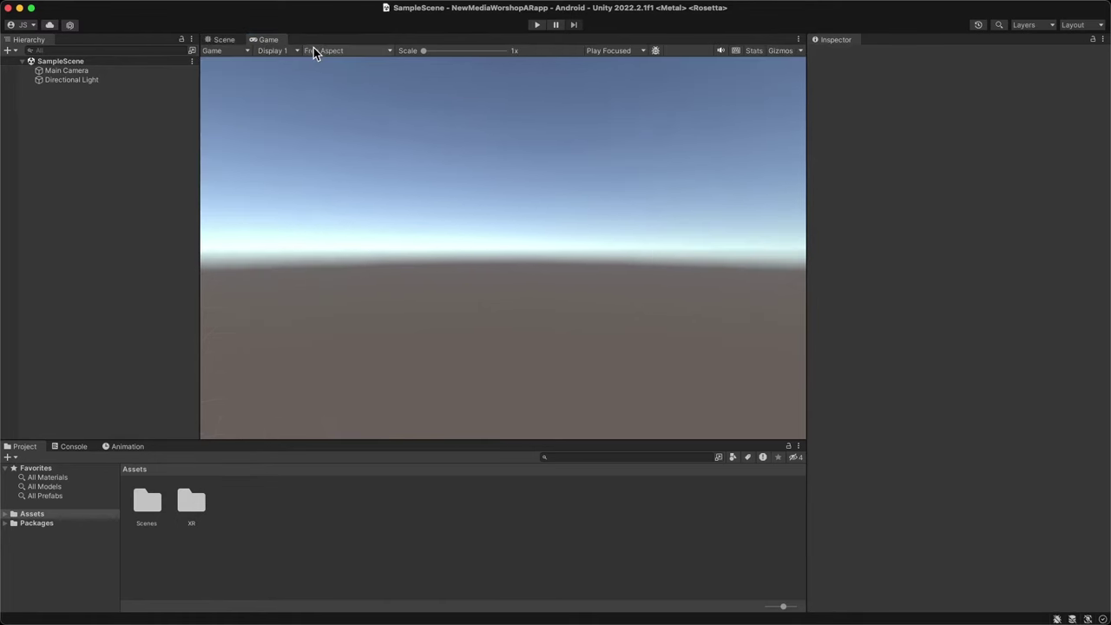
left_click(218, 44)
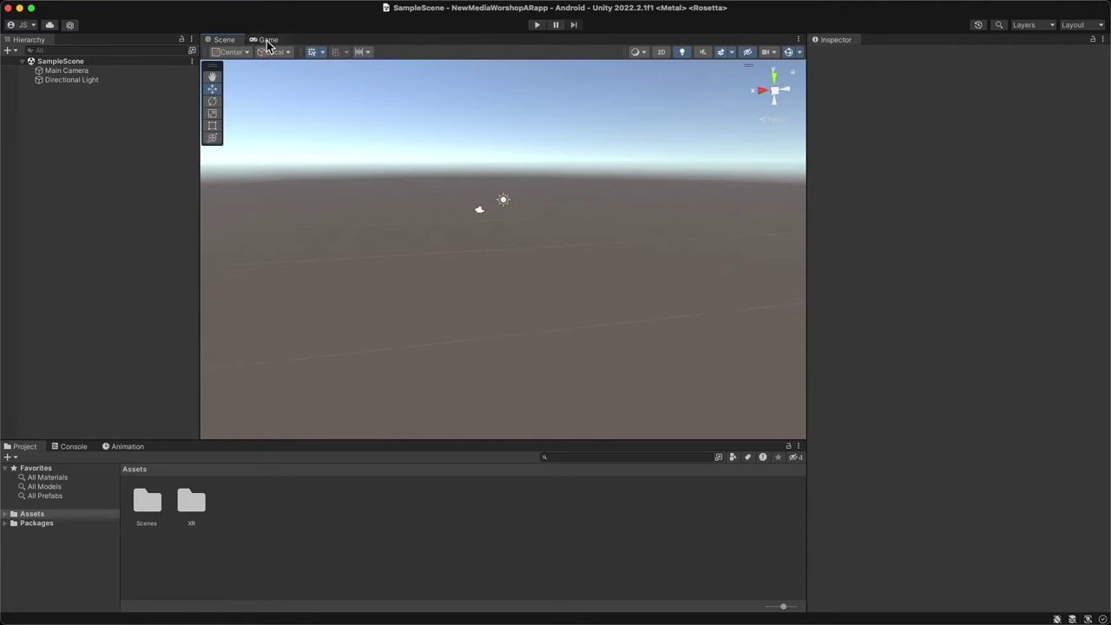
left_click(254, 44)
left_click(225, 41)
left_click(267, 41)
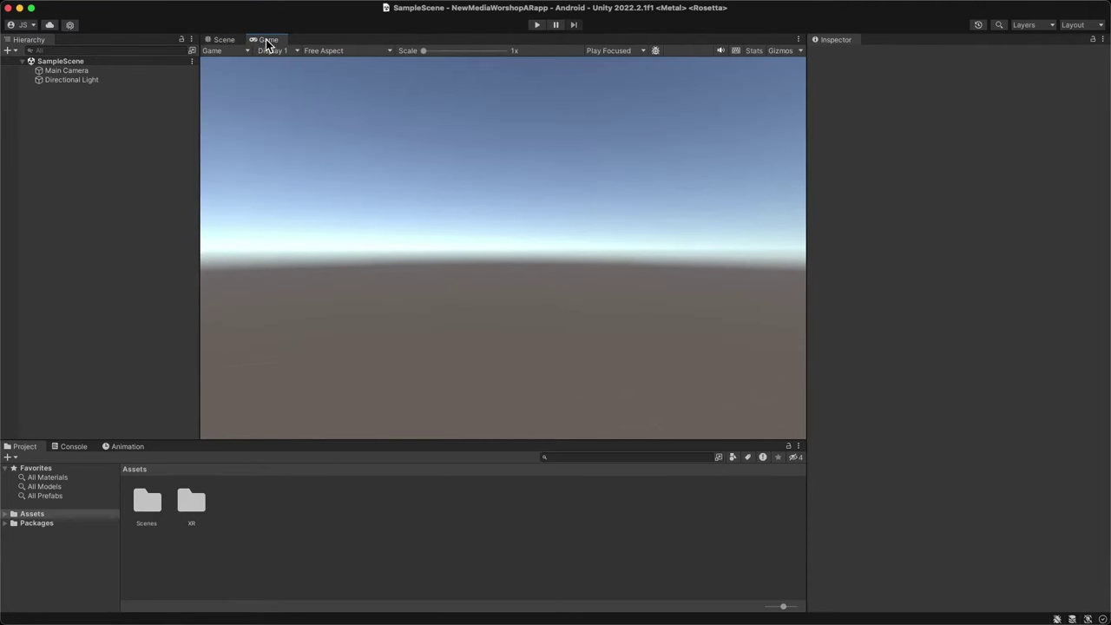
left_click(240, 41)
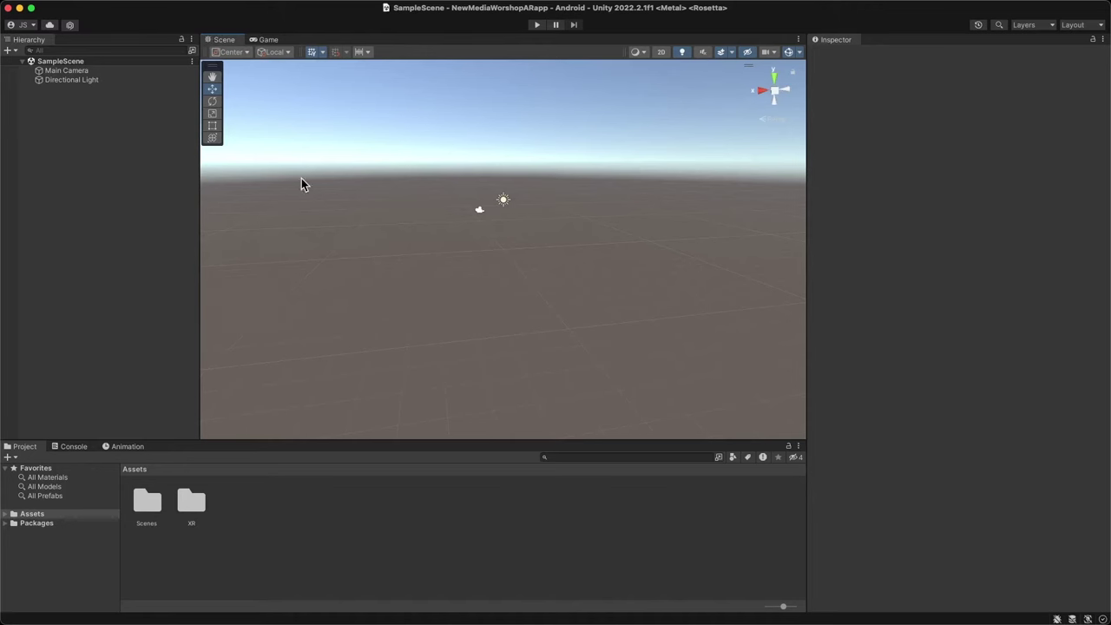
left_click(271, 40)
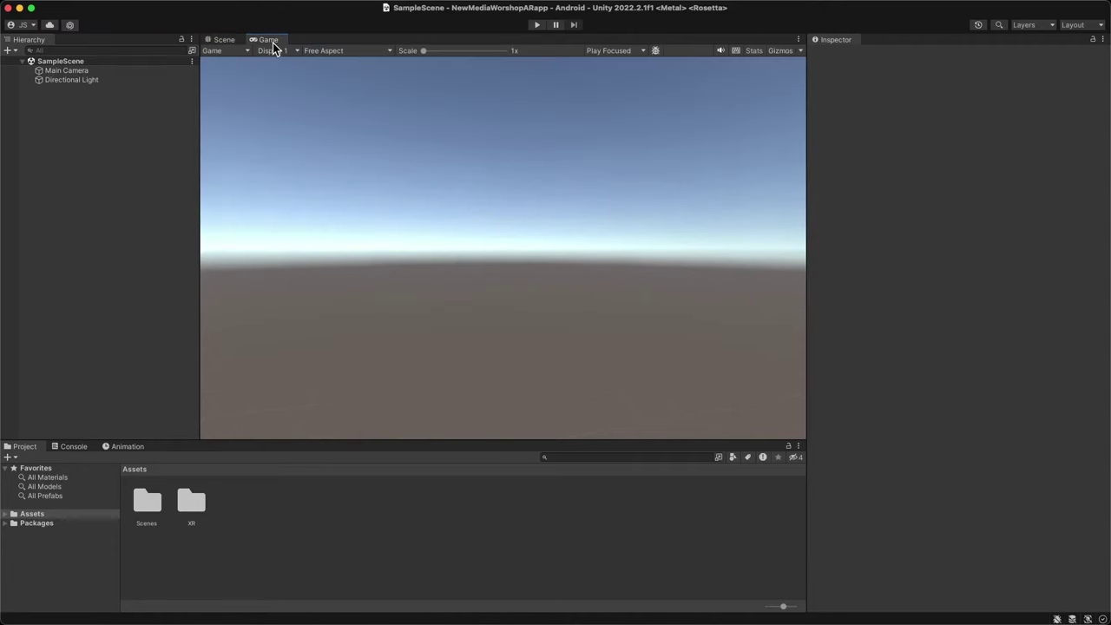
left_click(224, 40)
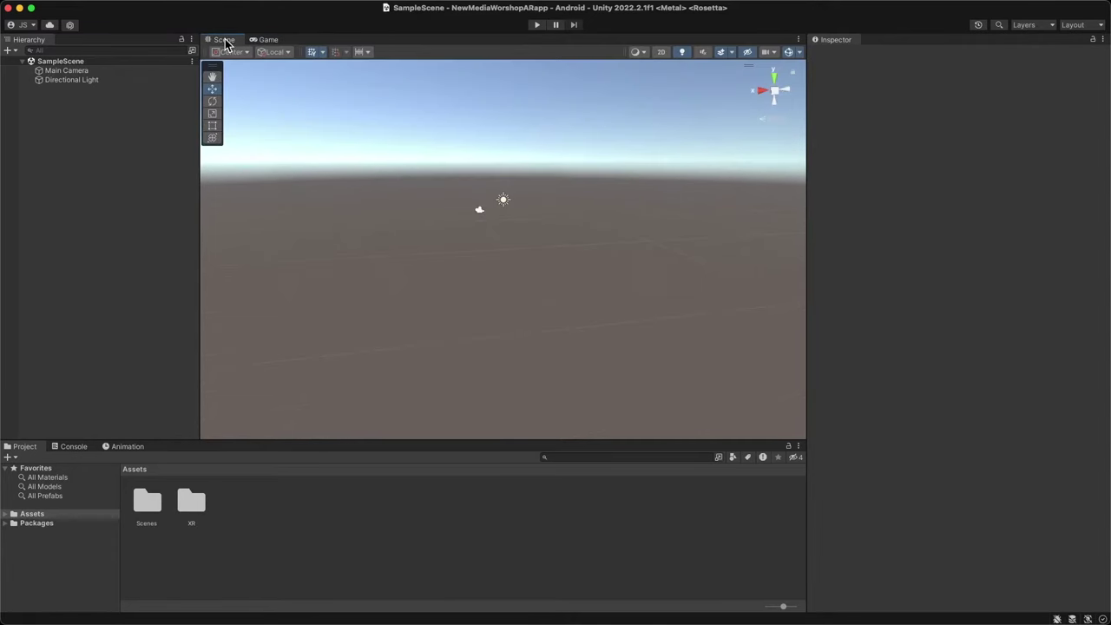
Delete the Main Camera from SampleScene
left_click(41, 72)
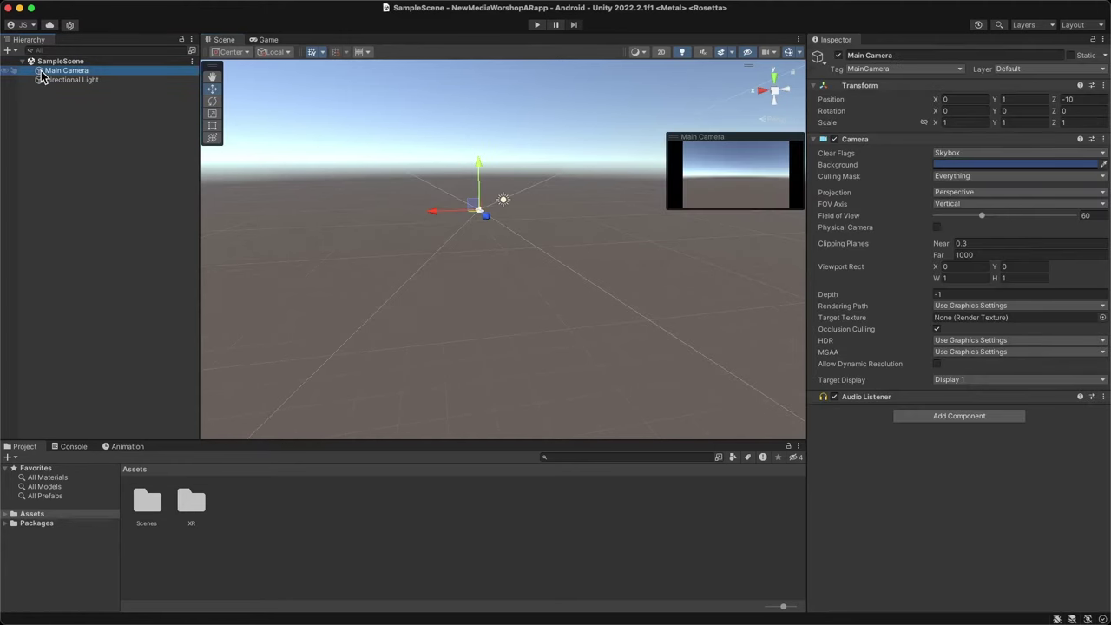
key("Delete")
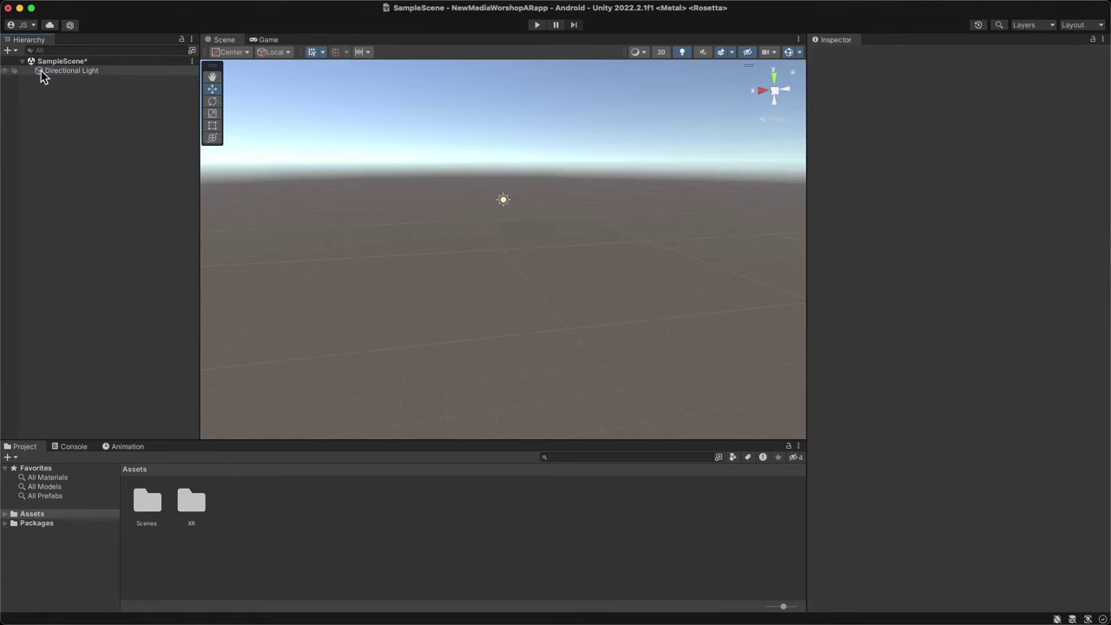
key("super+z")
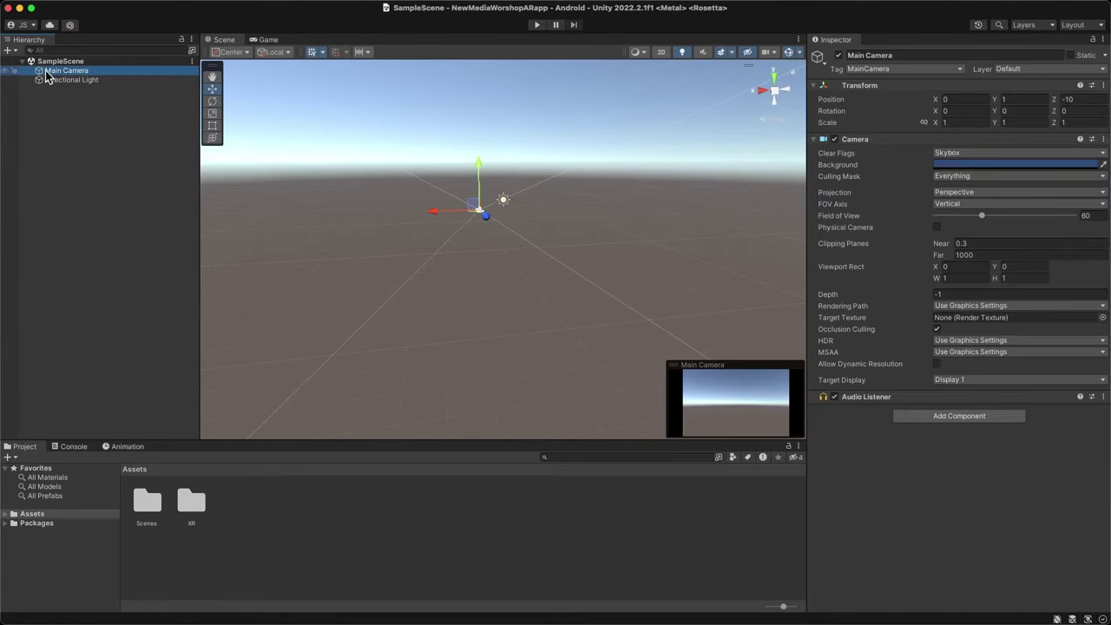
right_click(44, 72)
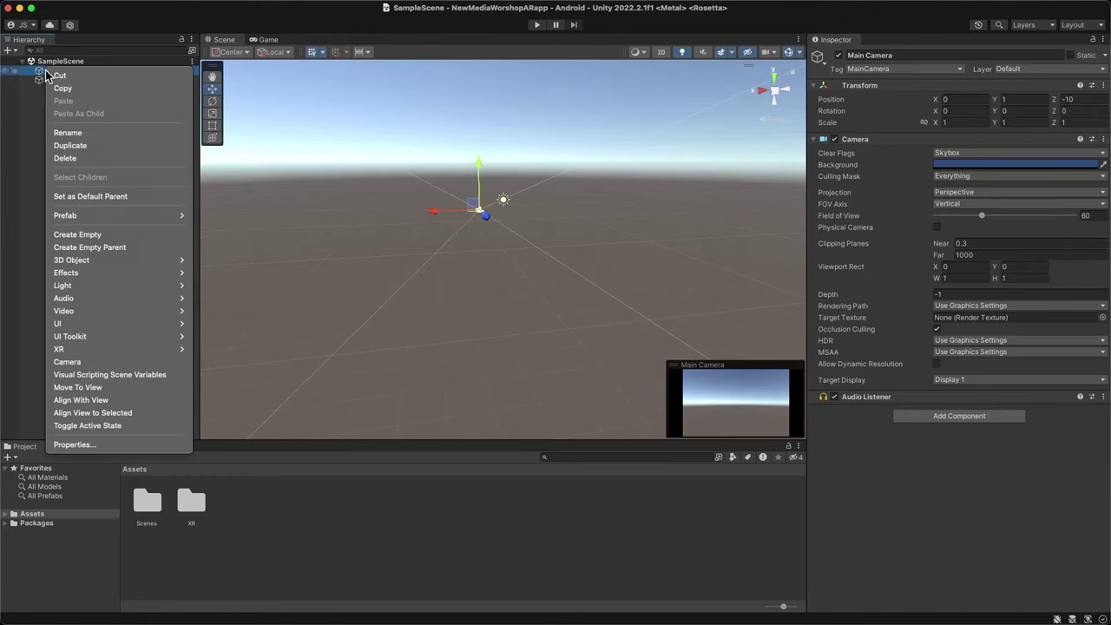
left_click(66, 158)
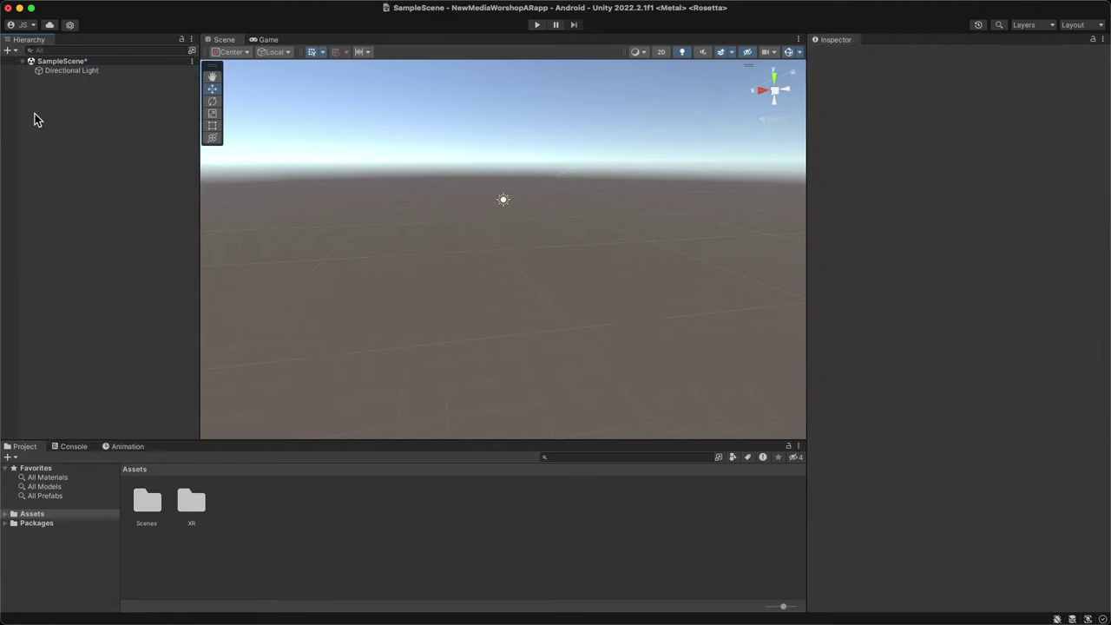
Confirm the Game view has no camera, then save the scene
left_click(272, 41)
left_click(222, 40)
key("super+s")
Create a 3D Object > Cube from the Hierarchy context menu and select it
right_click(65, 108)
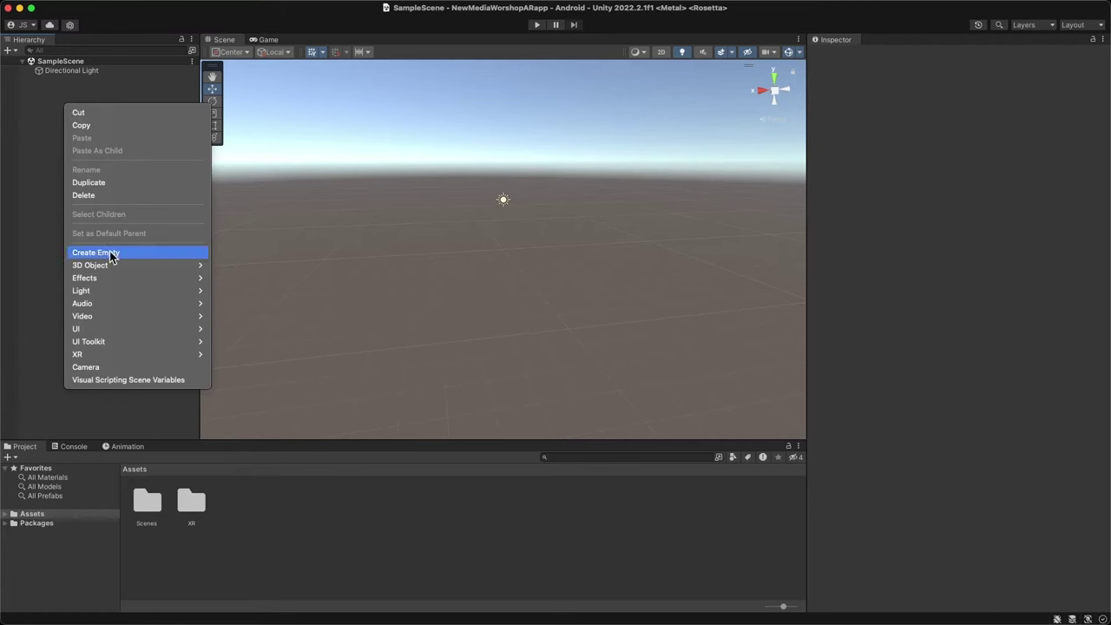
mouse_move(110, 264)
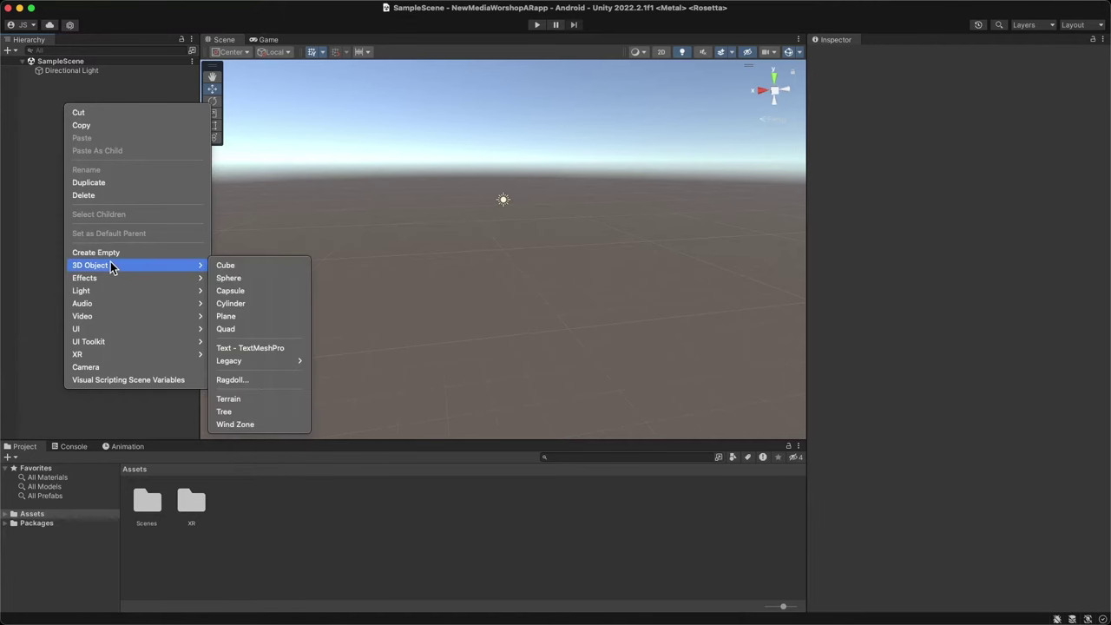
left_click(236, 266)
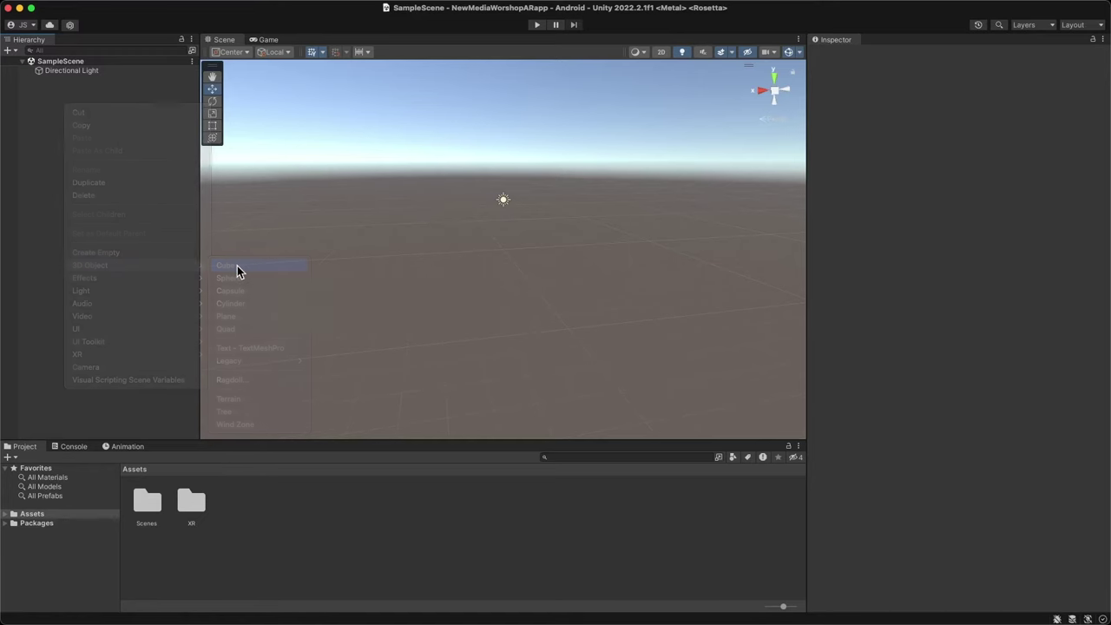
left_click(36, 105)
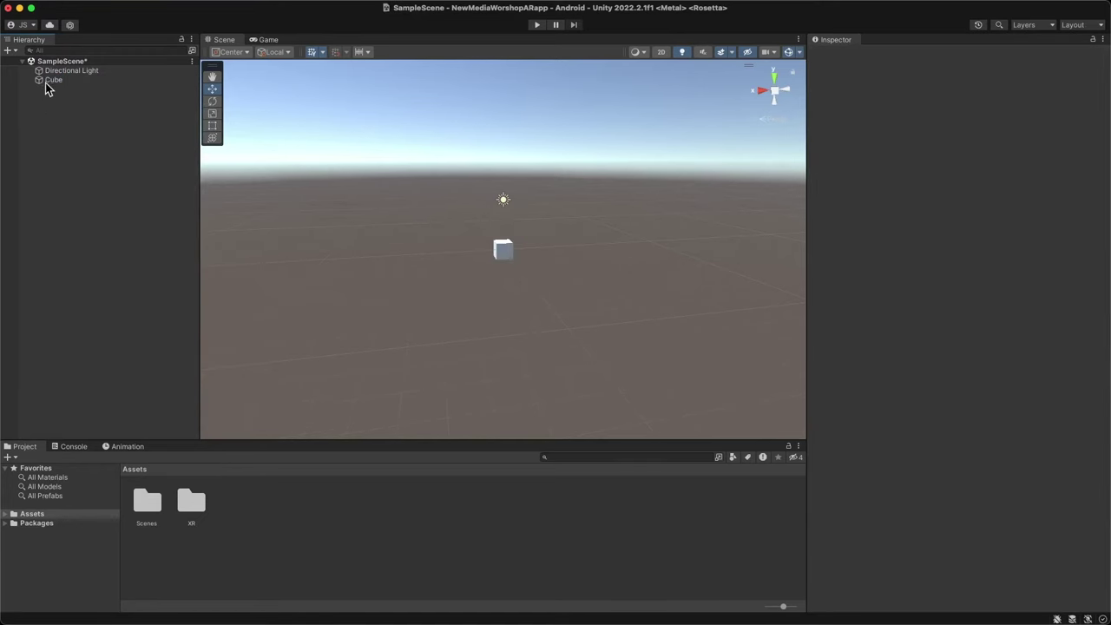
left_click(44, 80)
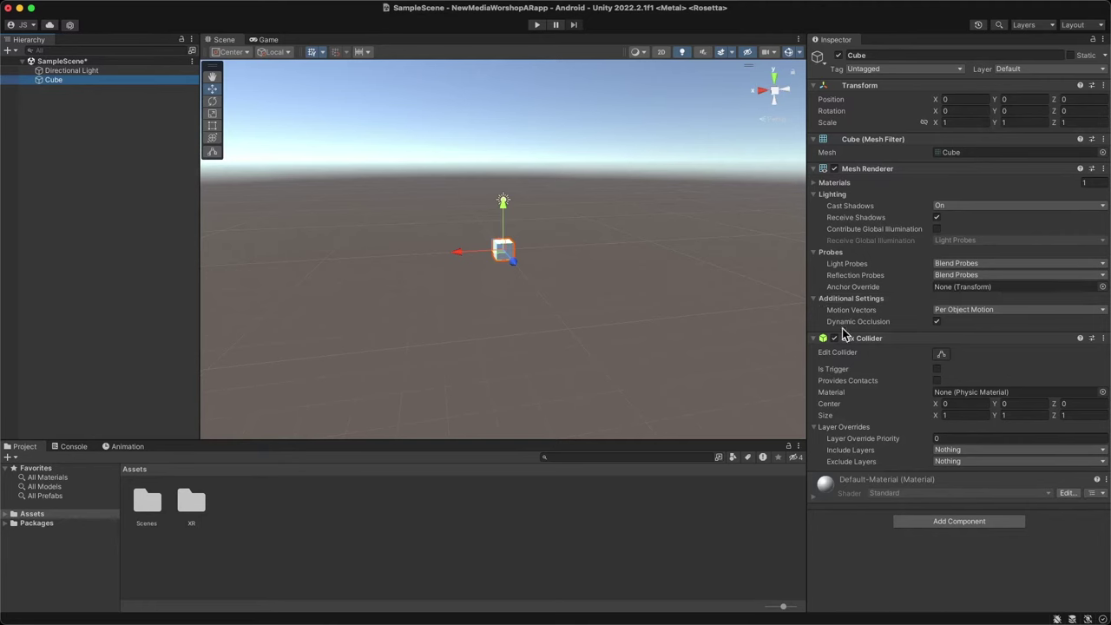
double_click(47, 80)
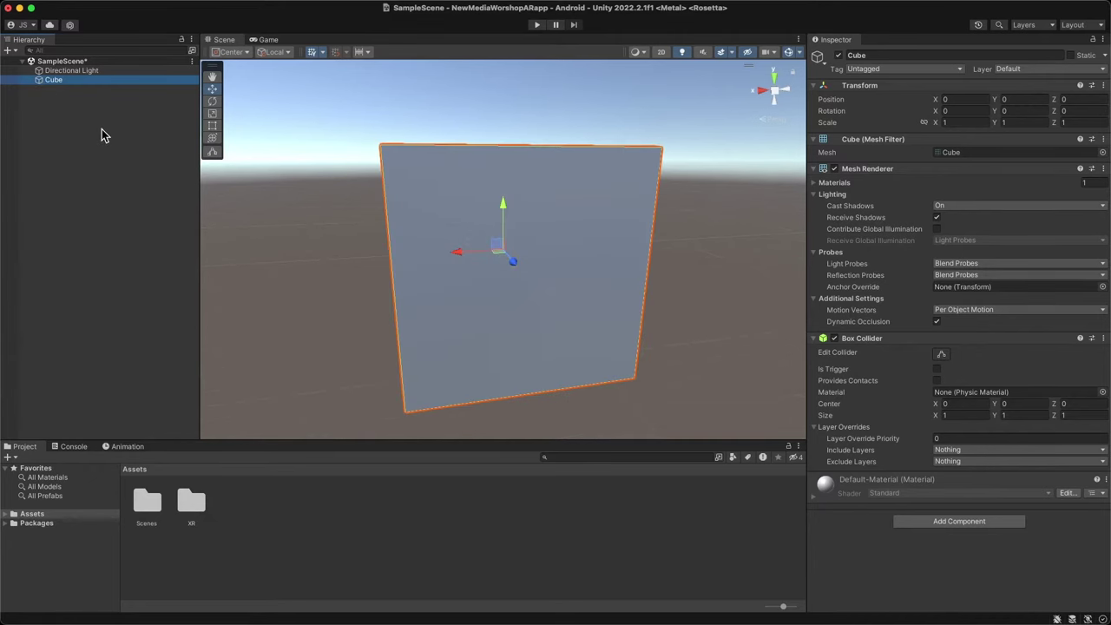
scroll(399, 269, "down", 2)
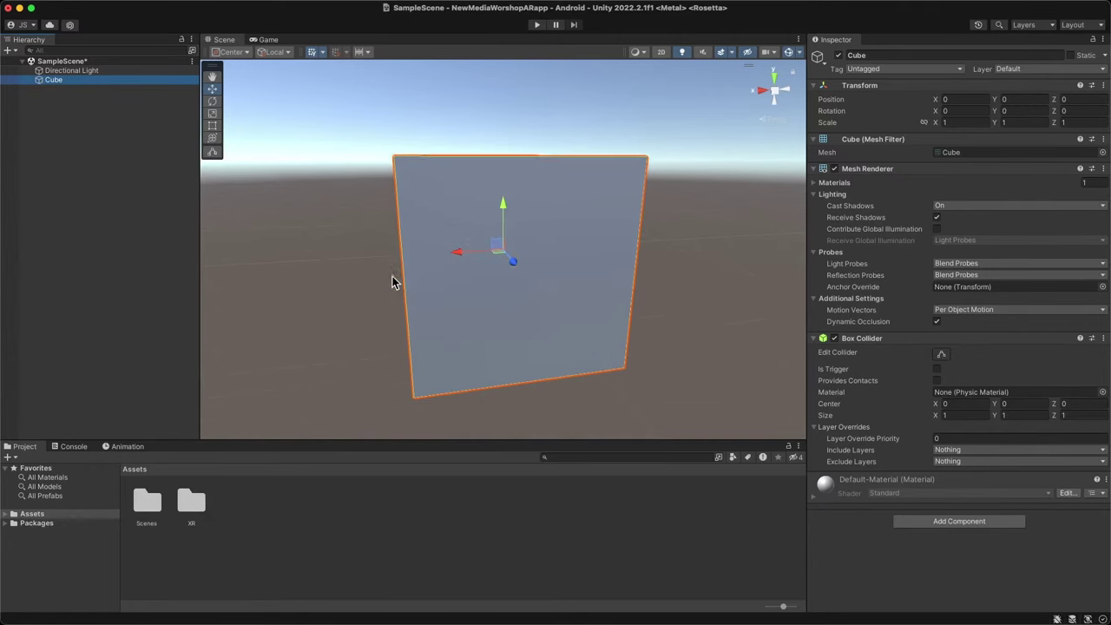
left_click_drag(379, 288, 456, 324, "alt")
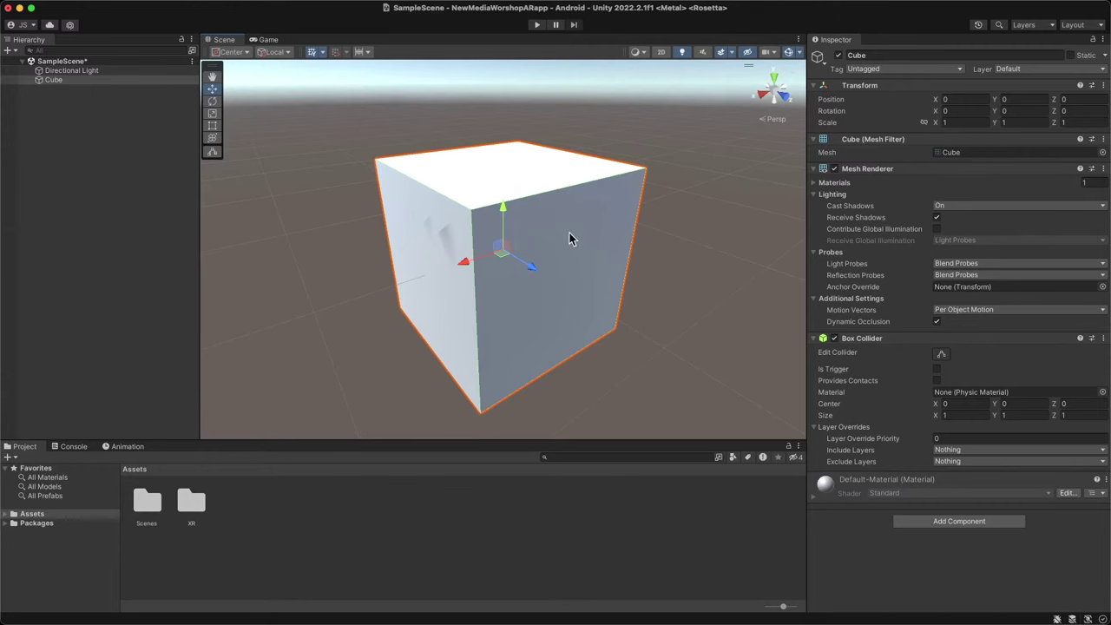
scroll(569, 232, "down", 5)
left_click_drag(573, 235, 565, 211, "alt")
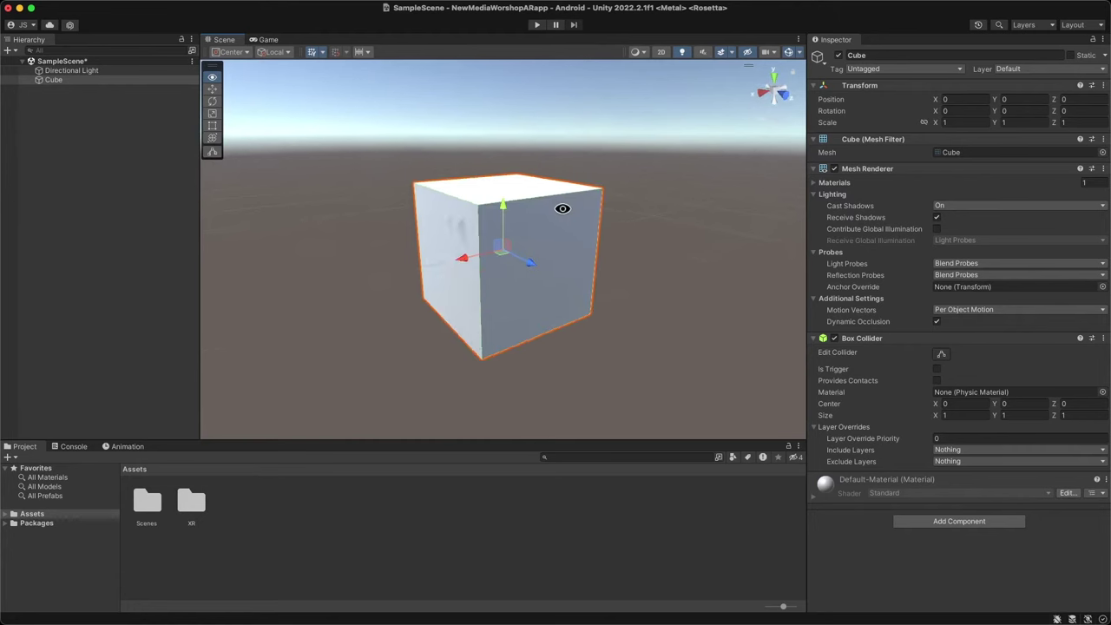
Set the Cube's Transform Scale X, Y and Z to 0.05
left_click(950, 122)
type("0.5")
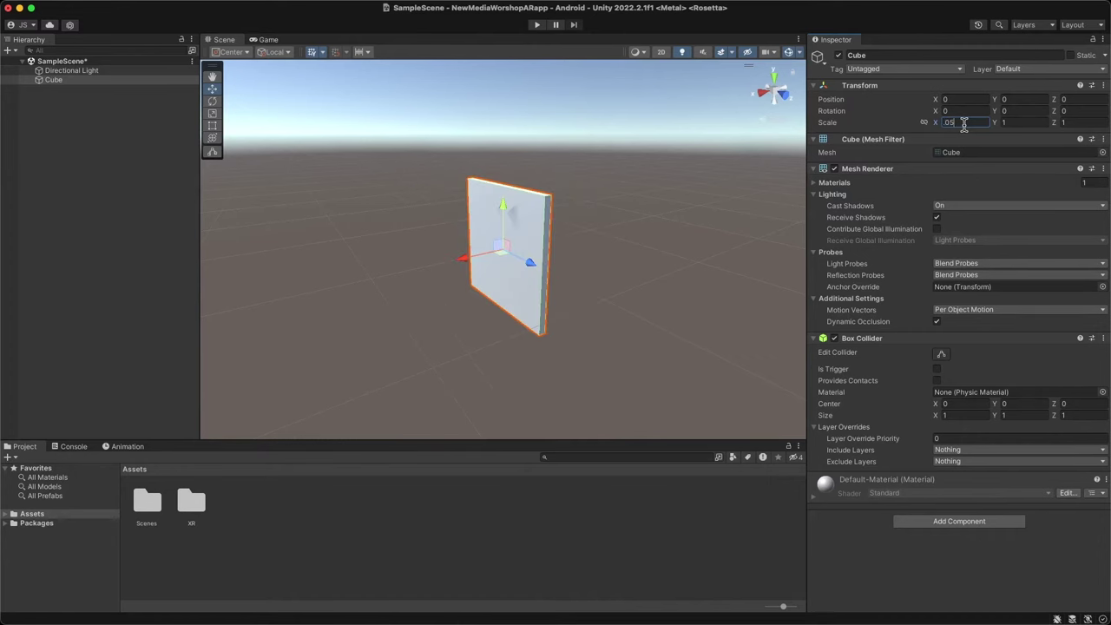
left_click(1030, 122)
type("0.05")
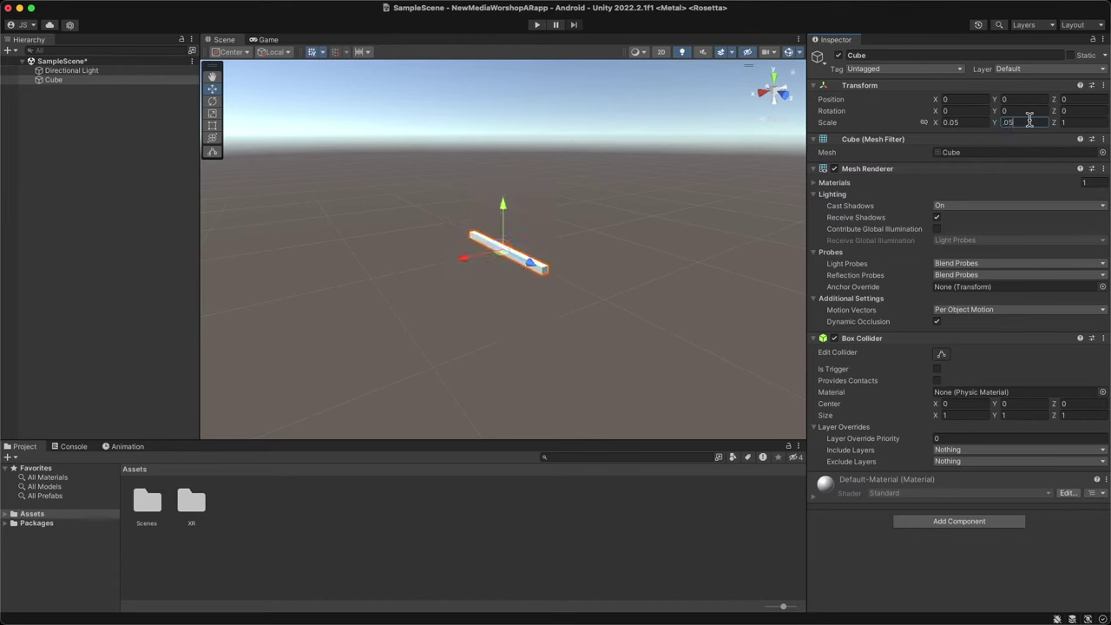
key("Tab")
key("BackSpace")
type("0.05")
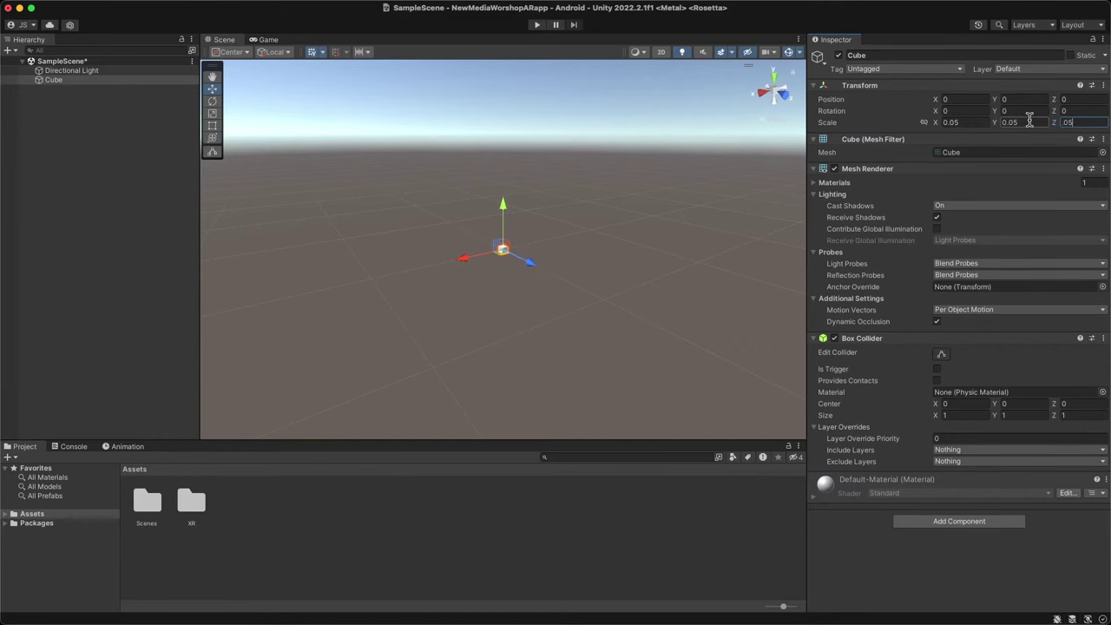
left_click(151, 212)
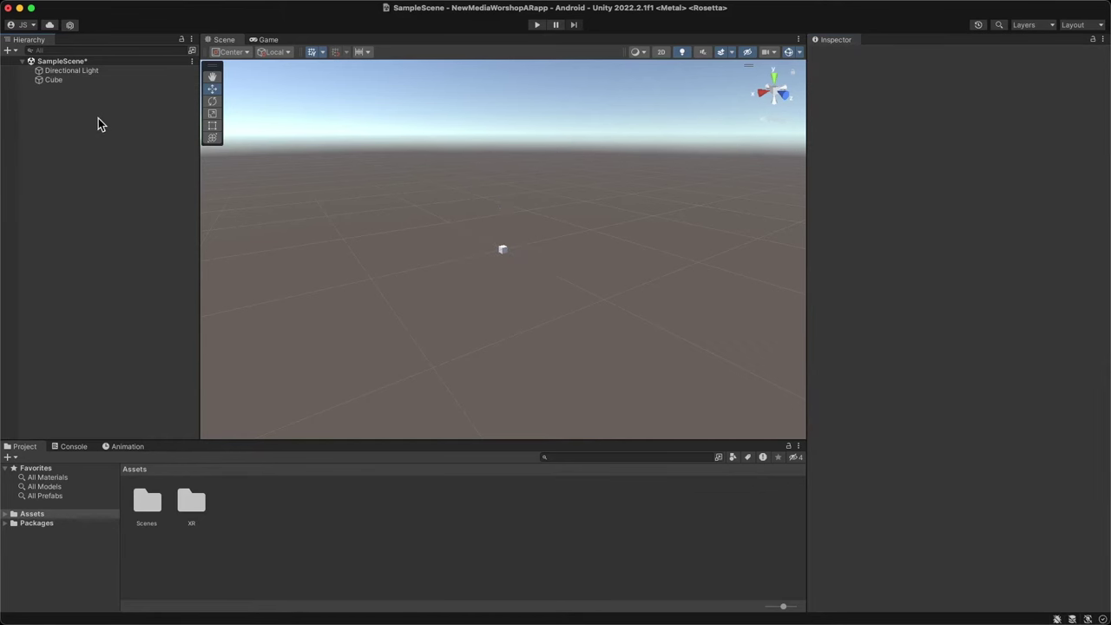
Frame the shrunken Cube in the Scene view, orbit around it, and reselect it
double_click(54, 81)
scroll(283, 313, "down", 3)
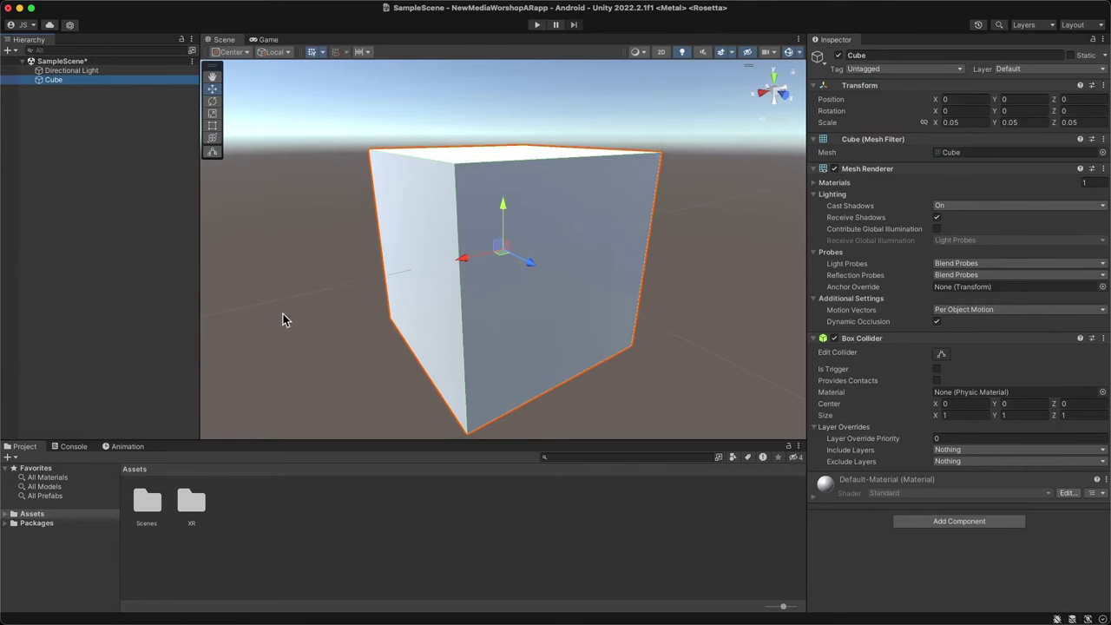
scroll(292, 316, "down", 3)
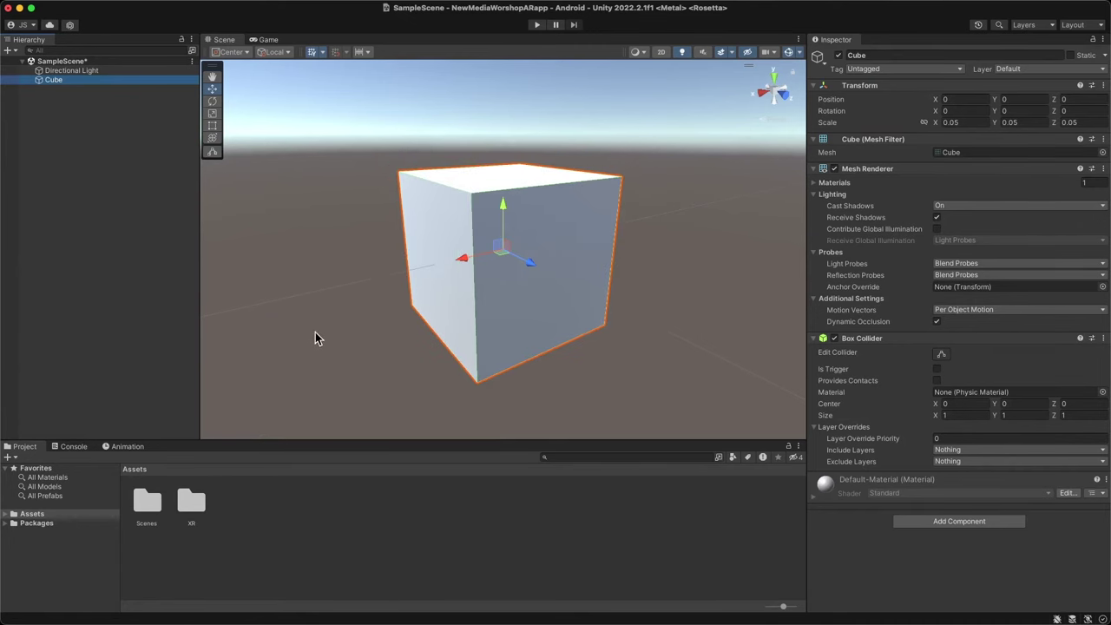
left_click_drag(331, 342, 384, 367, "alt")
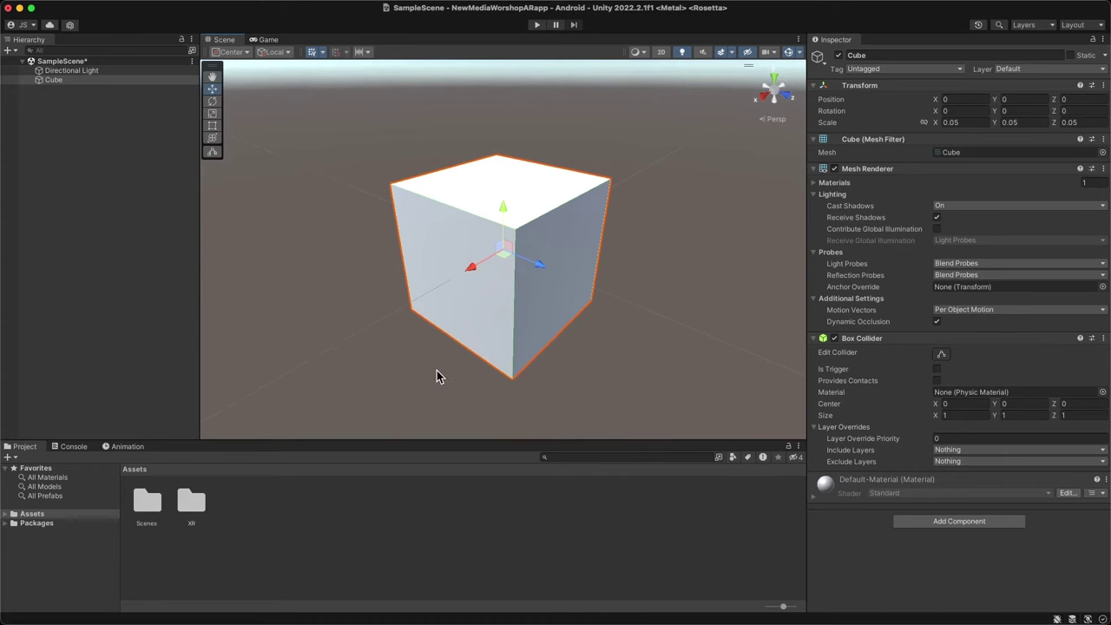
left_click_drag(475, 361, 556, 345, "alt")
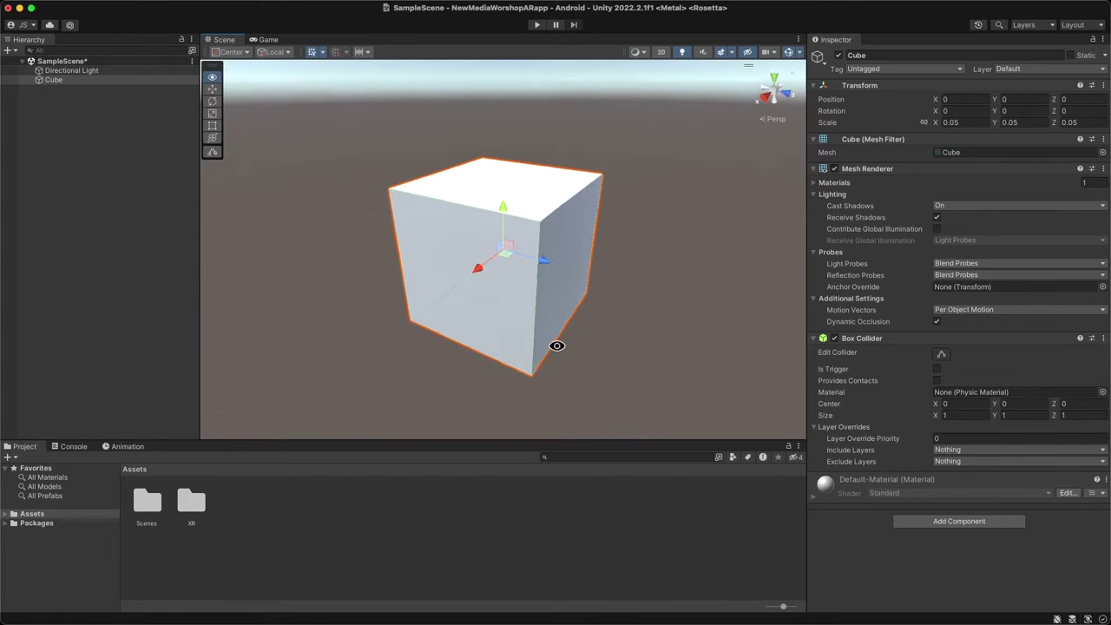
left_click(77, 123)
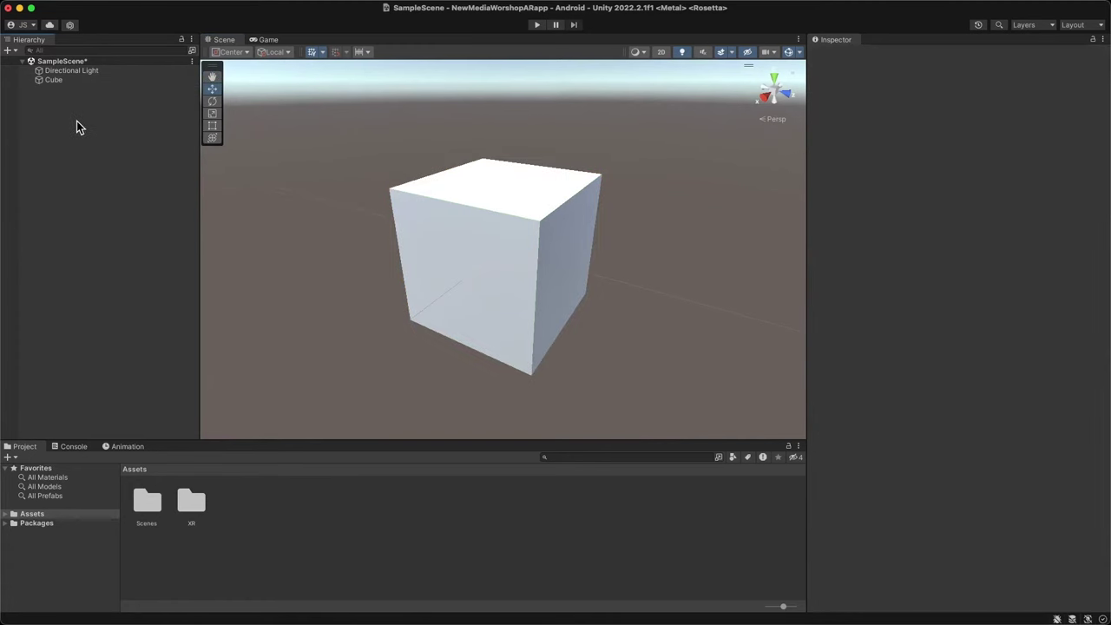
left_click(40, 80)
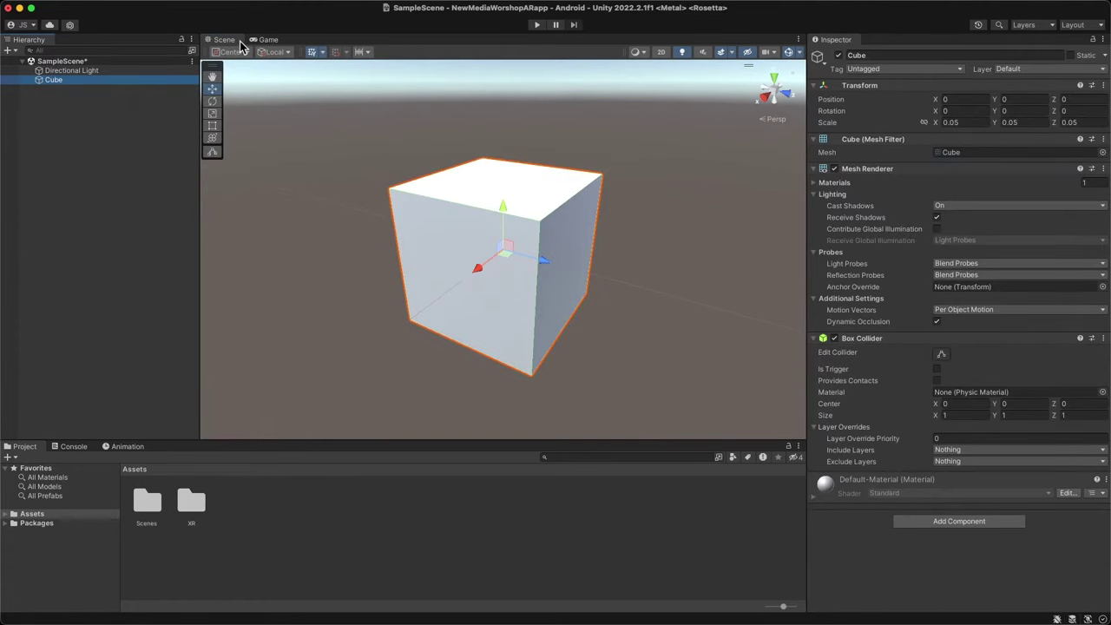
Add an Animation tab beside the Scene and Game views through Add Tab > Animation
left_click(797, 40)
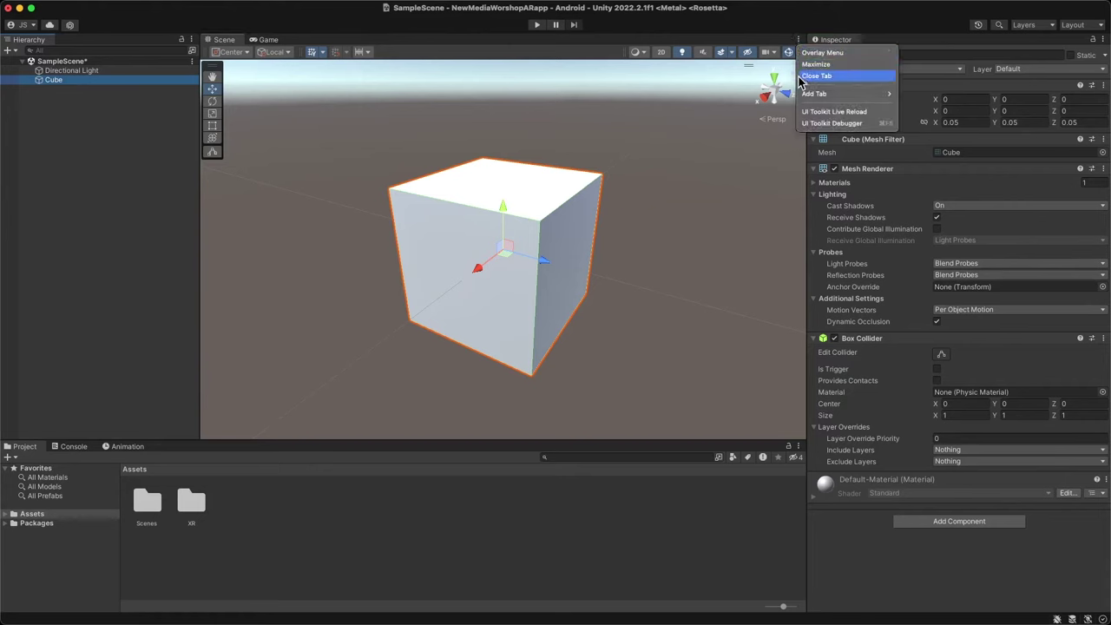
mouse_move(816, 93)
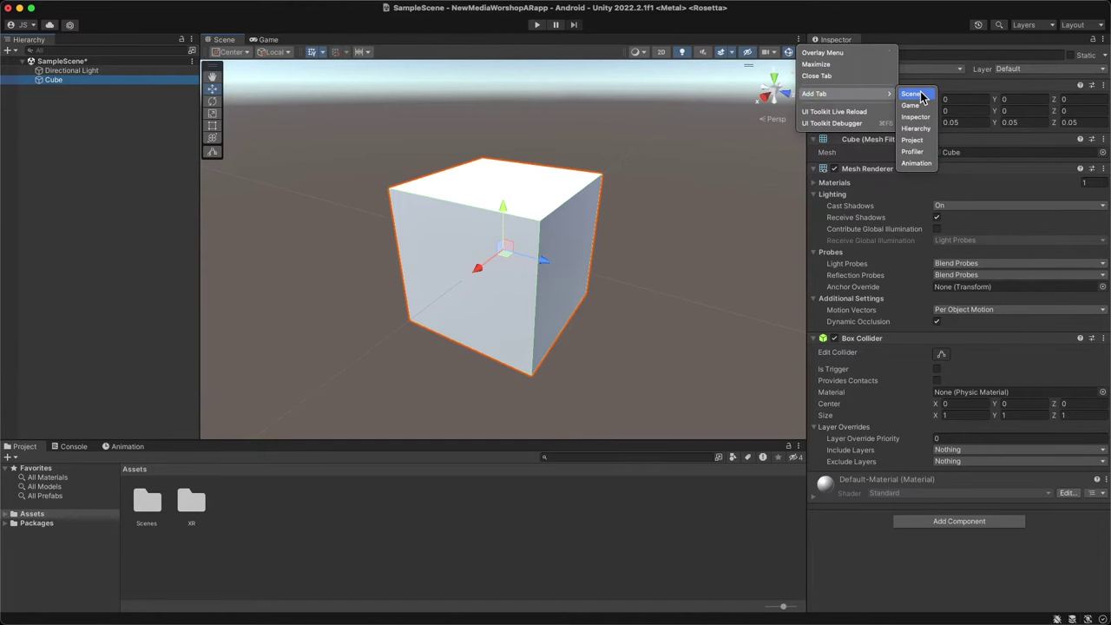
left_click(916, 164)
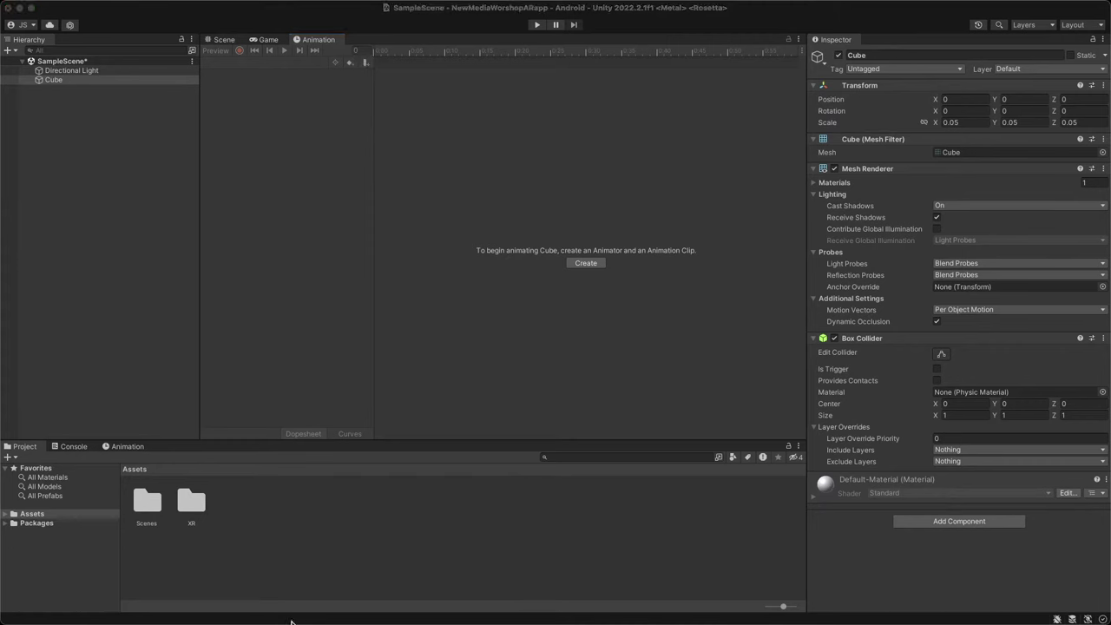
Create an animation clip for the Cube and save it as animatedcube.anim in Assets
left_click(586, 263)
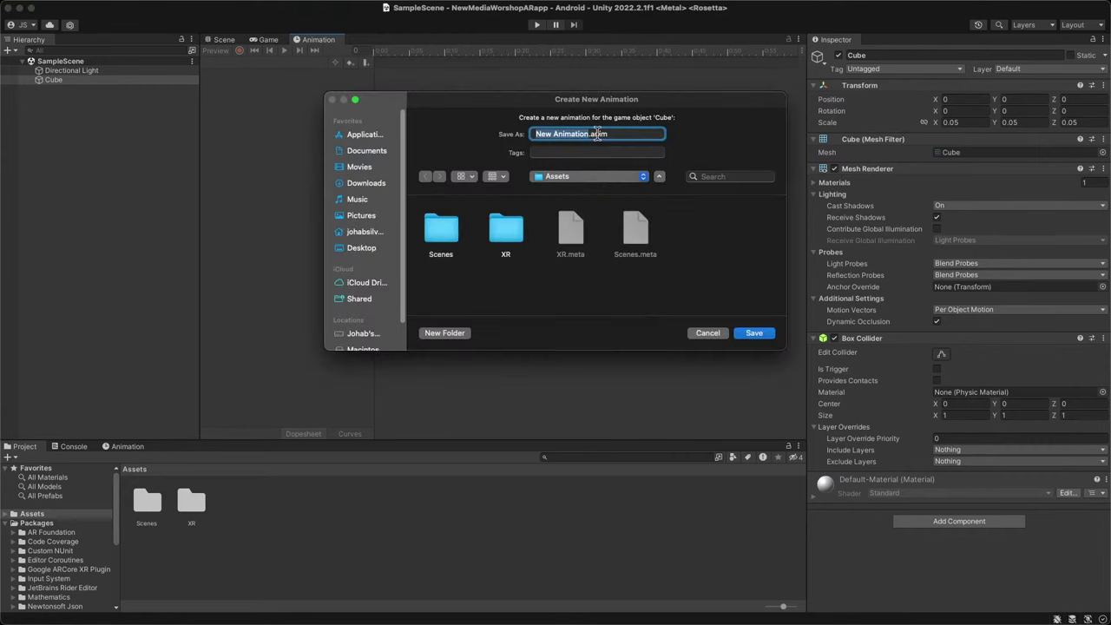
type("cubean")
key("BackSpace")
key("BackSpace")
key("BackSpace")
key("BackSpace")
type("animatedcu")
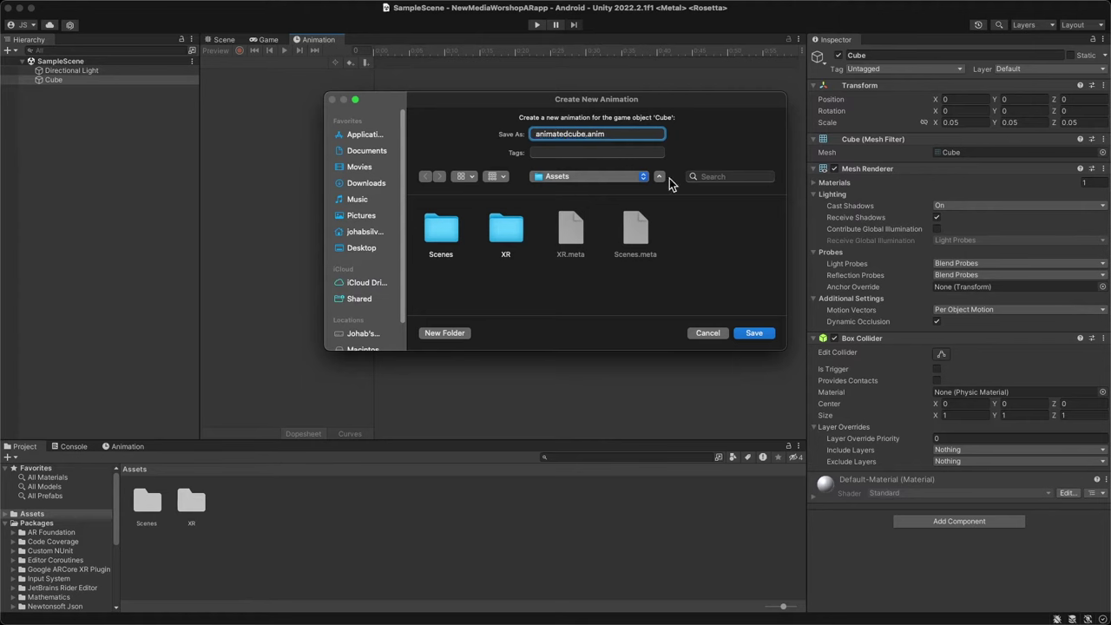
left_click(755, 337)
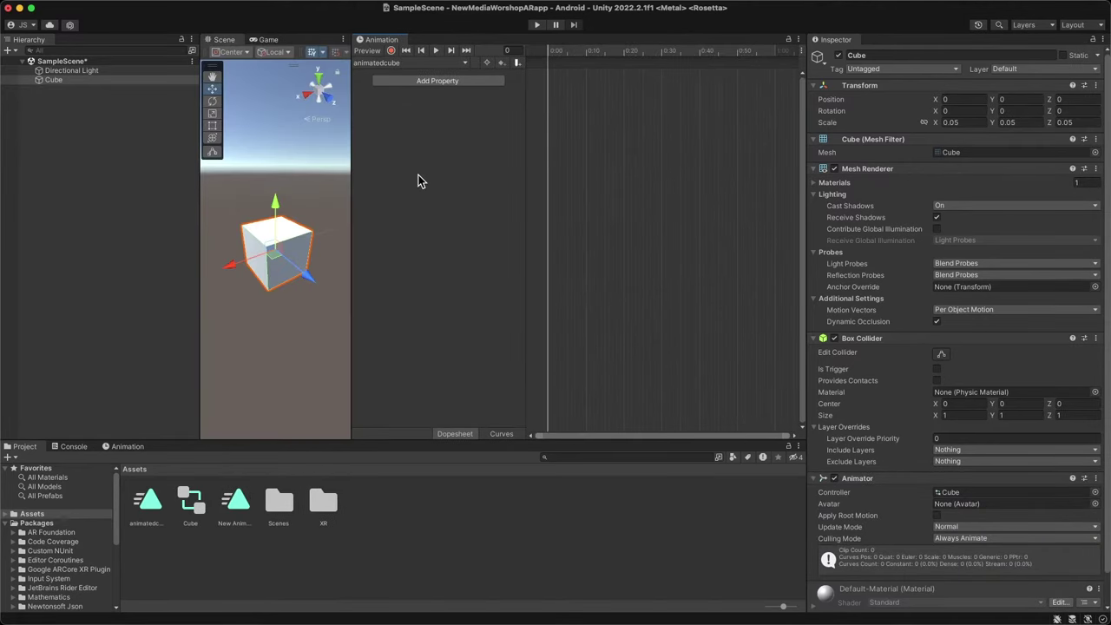
Turn on record mode and key the Cube's rotation at 0 on frame 0
left_click(391, 50)
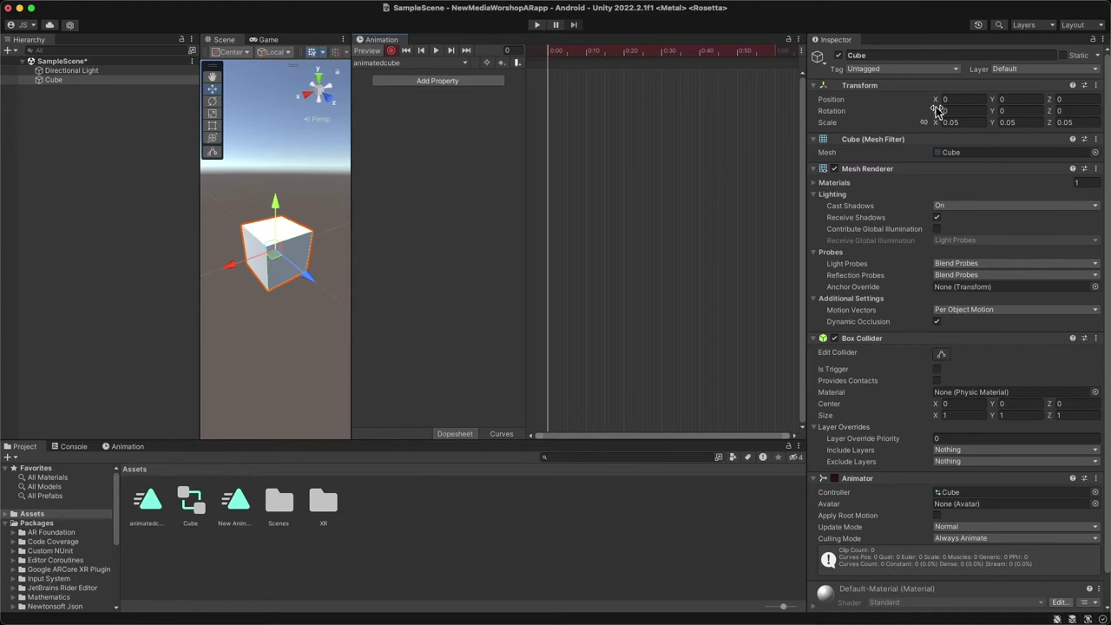
left_click_drag(938, 110, 1074, 124)
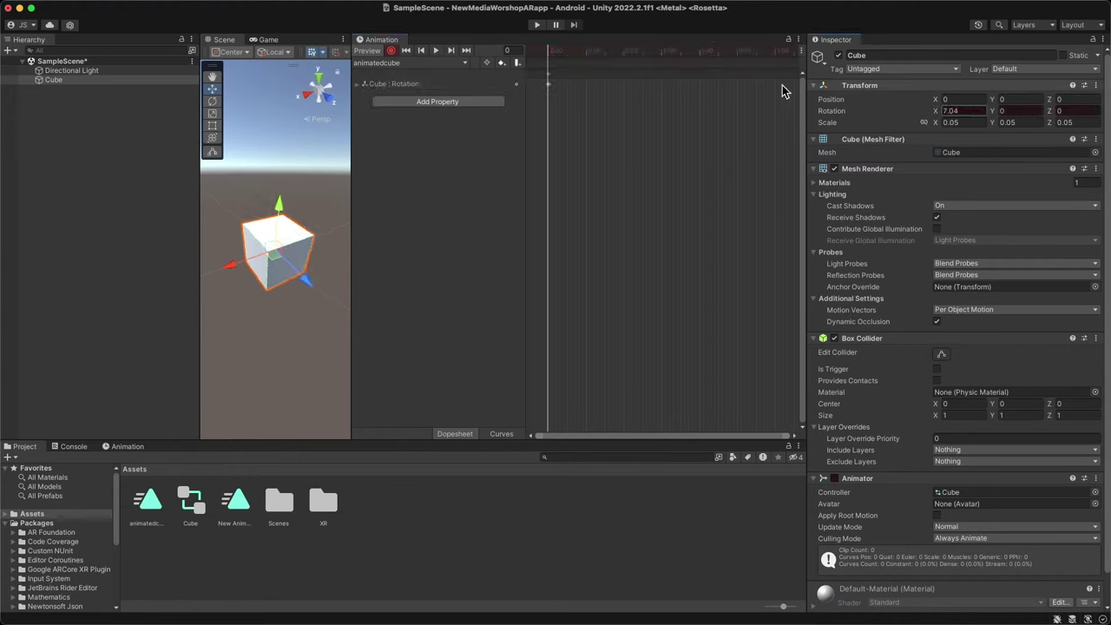
key("super+z")
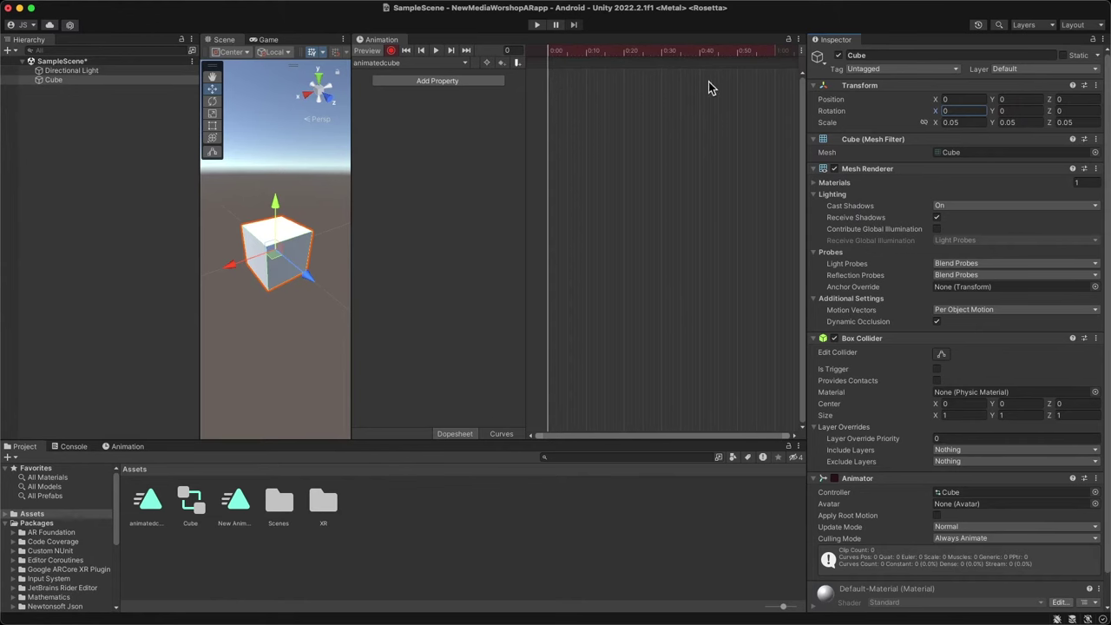
left_click(946, 110)
type("1")
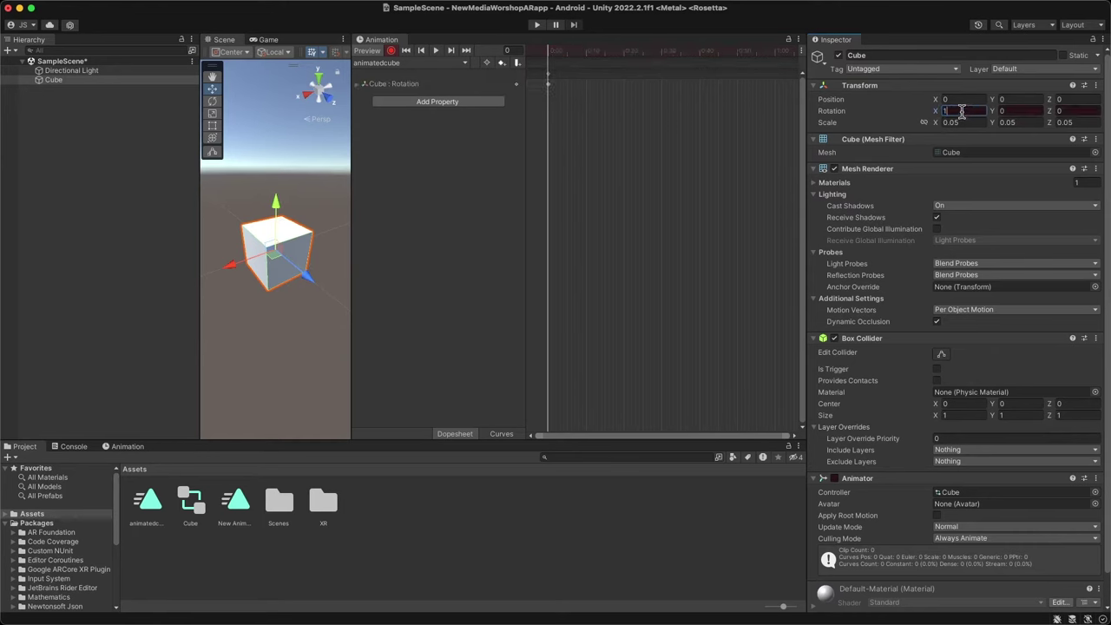
key("BackSpace")
At frame 60, set the Cube's Rotation X, Y and Z to 360
left_click_drag(547, 54, 776, 99)
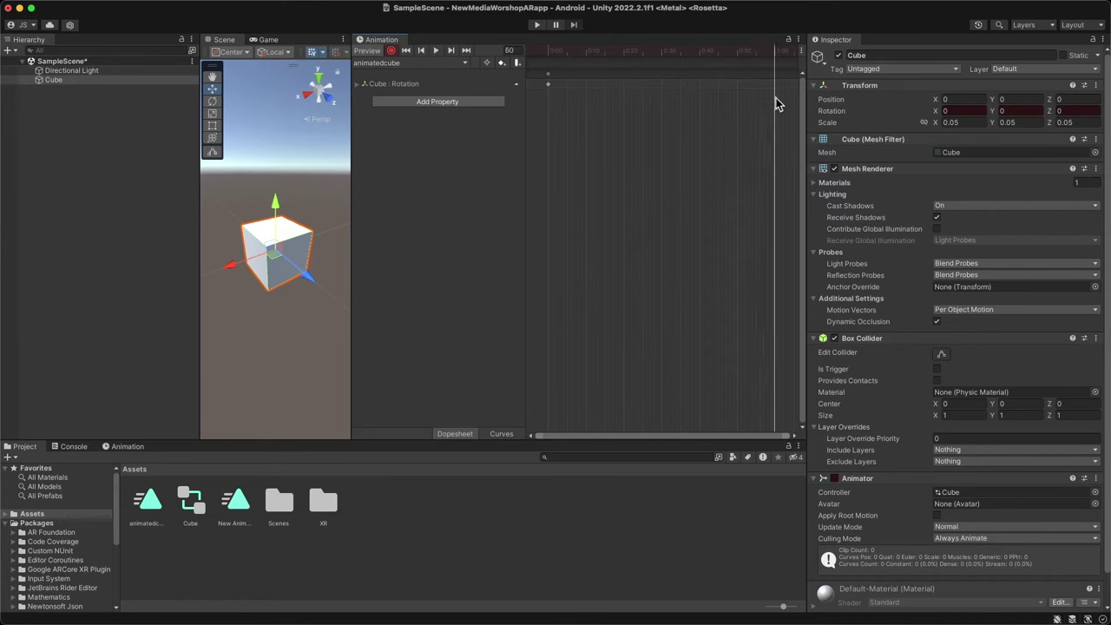
left_click(958, 111)
type("360")
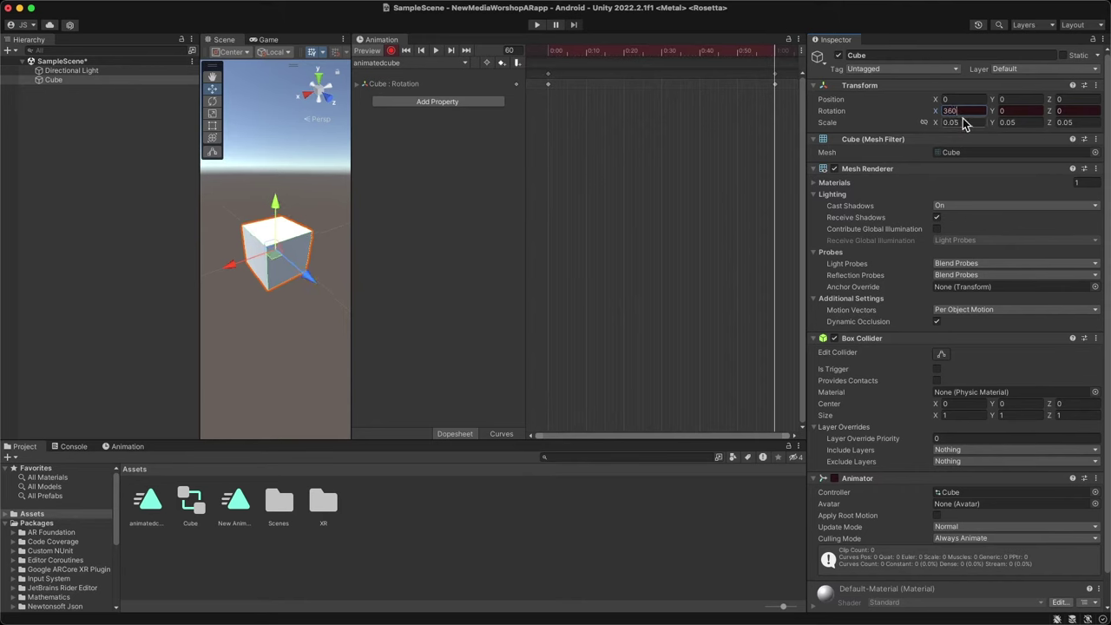
left_click(1027, 110)
type("360")
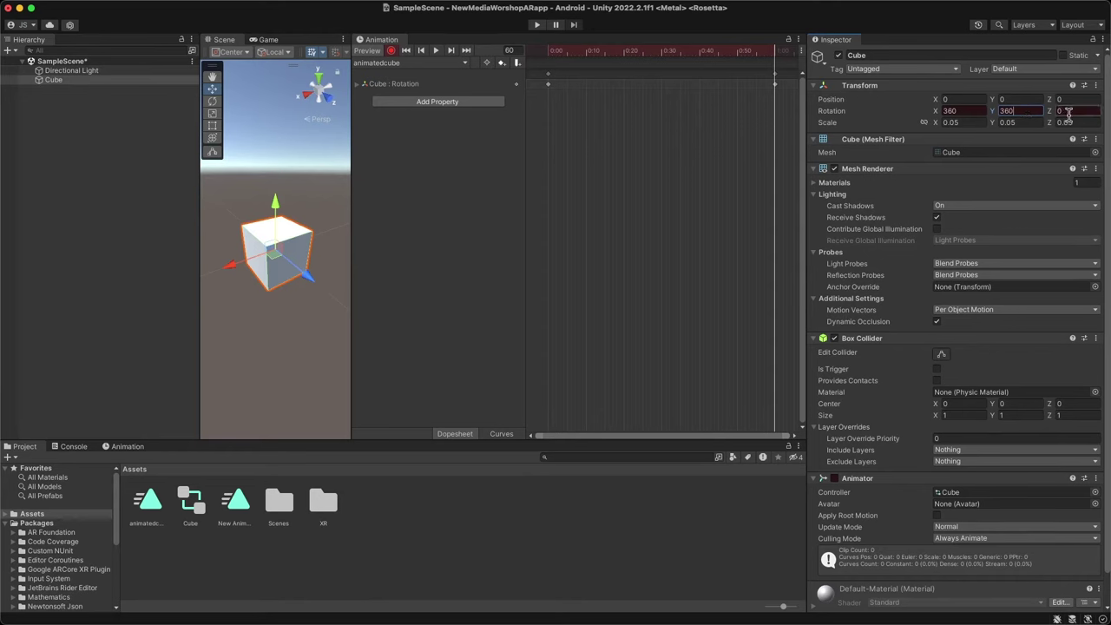
left_click(1069, 112)
type("3")
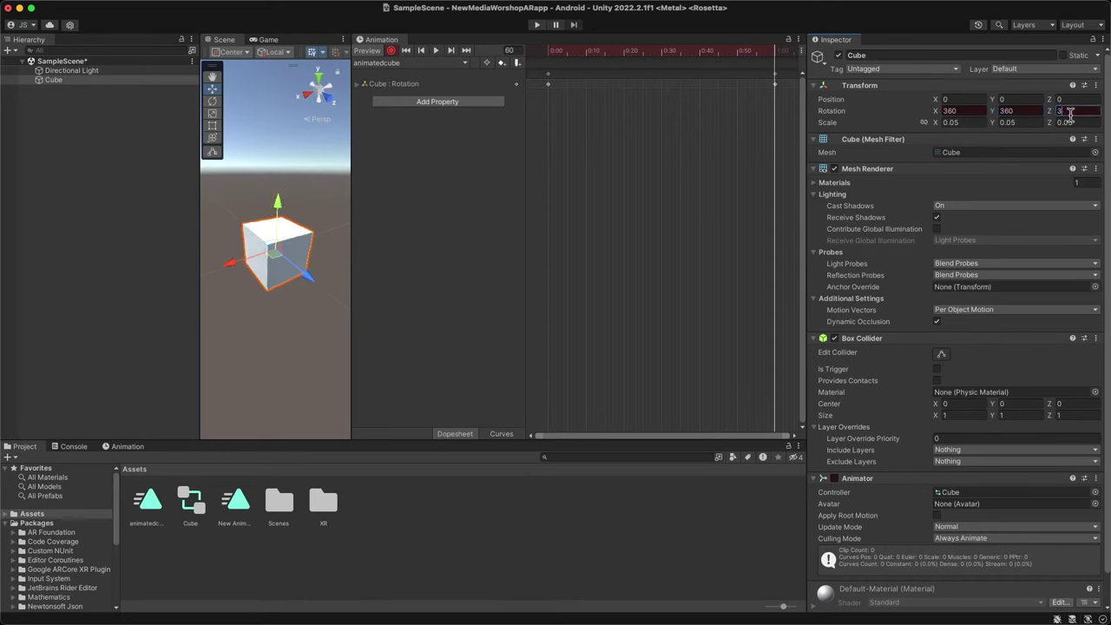
type("60")
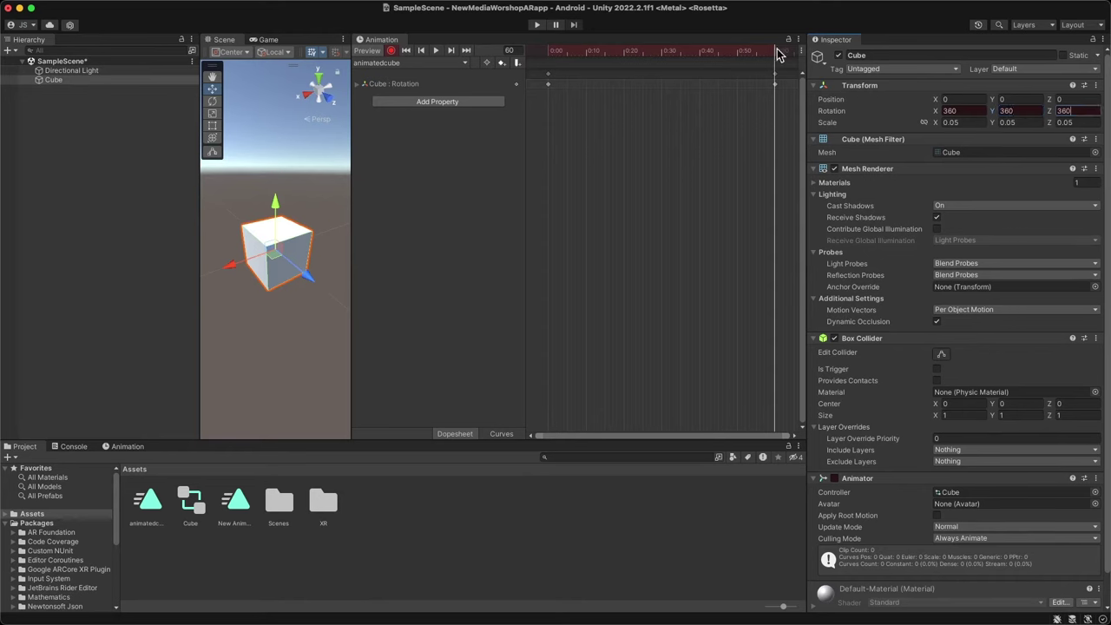
Back at frame 0, keep Y rotation at 0 and turn off recording
left_click_drag(776, 54, 548, 55)
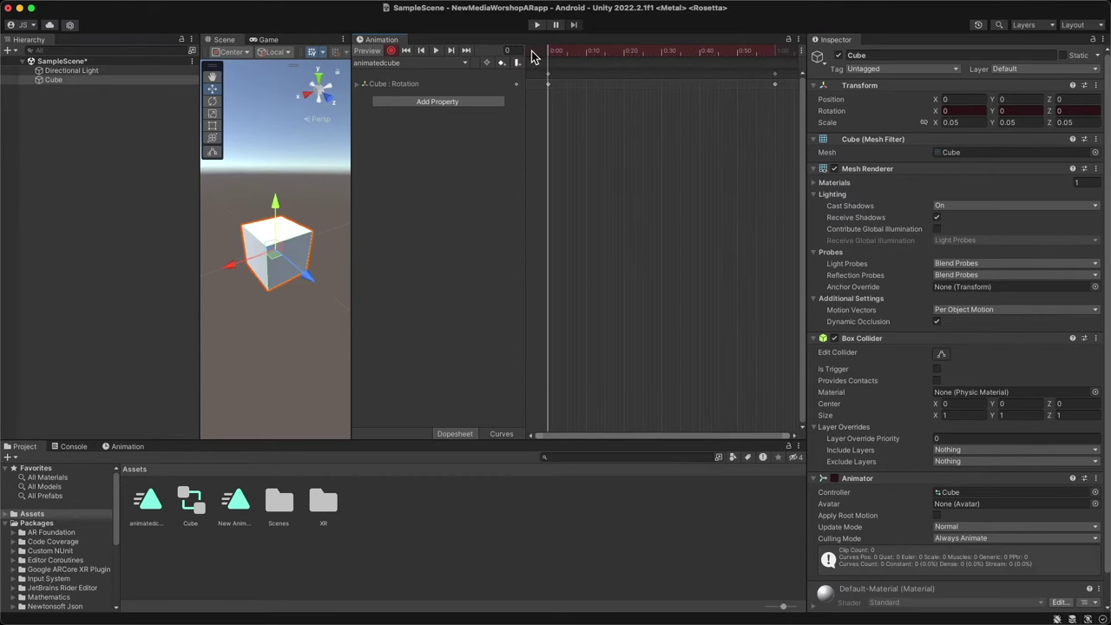
left_click(1016, 110)
type("1")
key("BackSpace")
type("0")
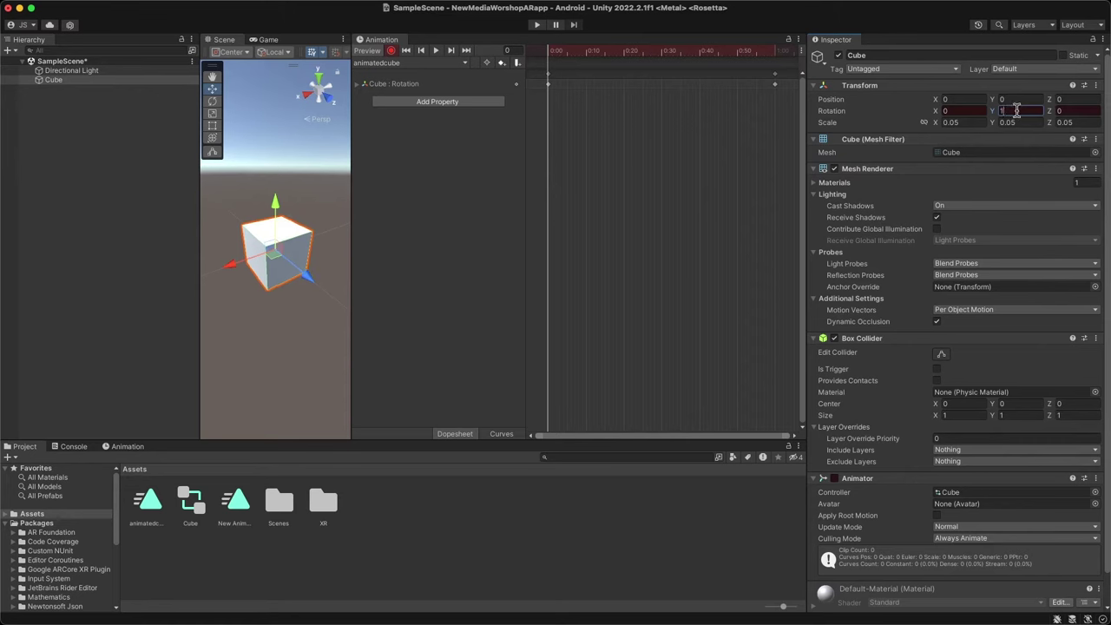
left_click(1080, 110)
left_click(1027, 111)
key("BackSpace")
type("0")
left_click(472, 180)
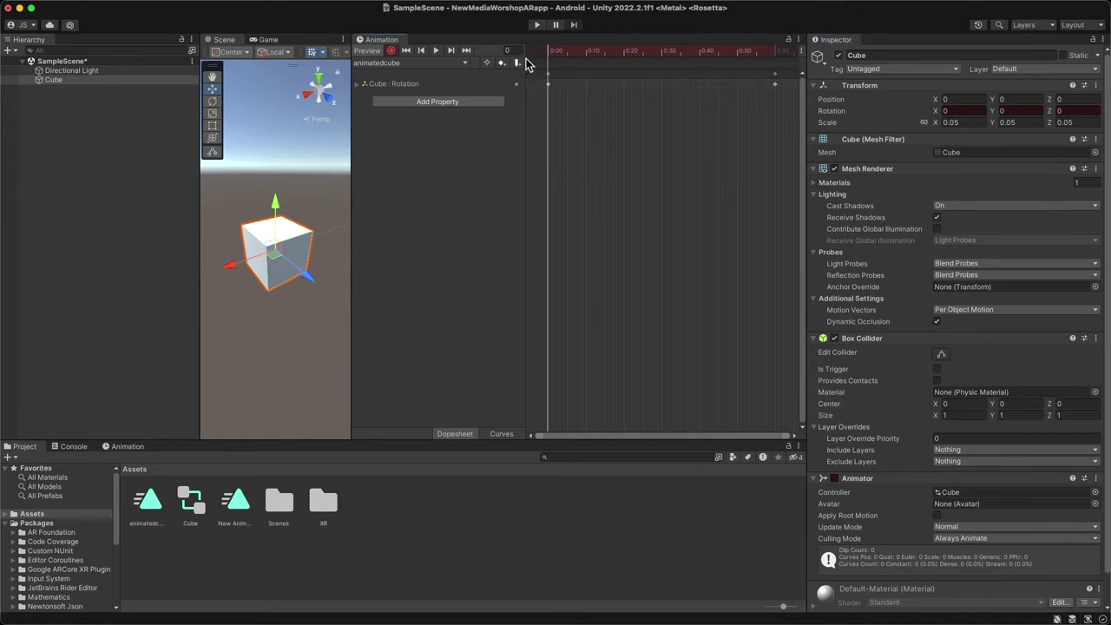
left_click(391, 50)
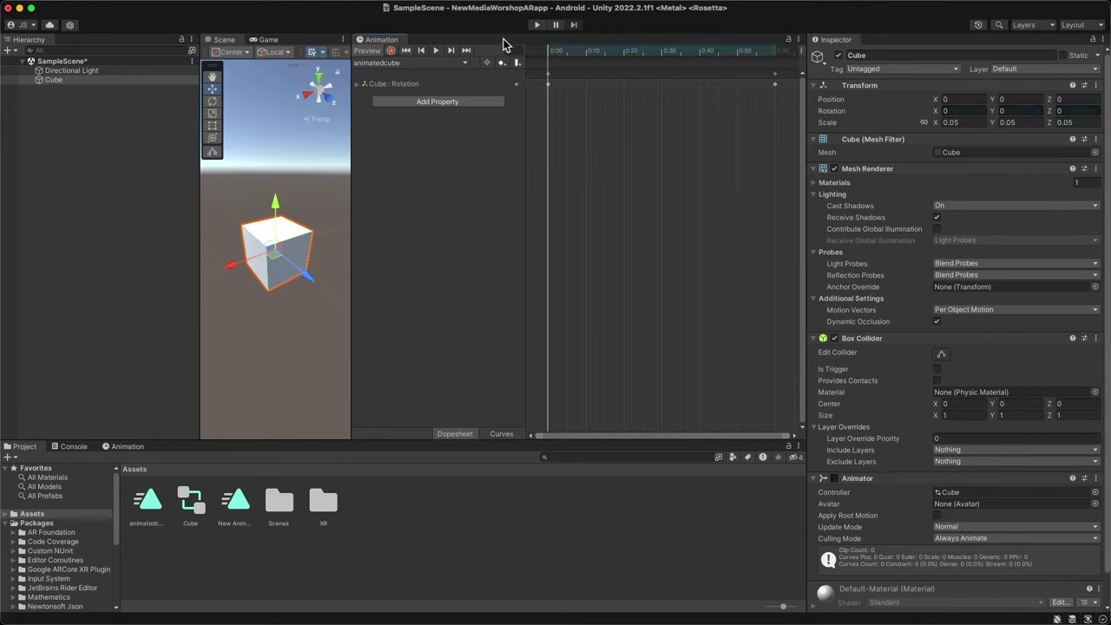
Test the scene in Play mode, then preview the rotation animation
left_click(538, 25)
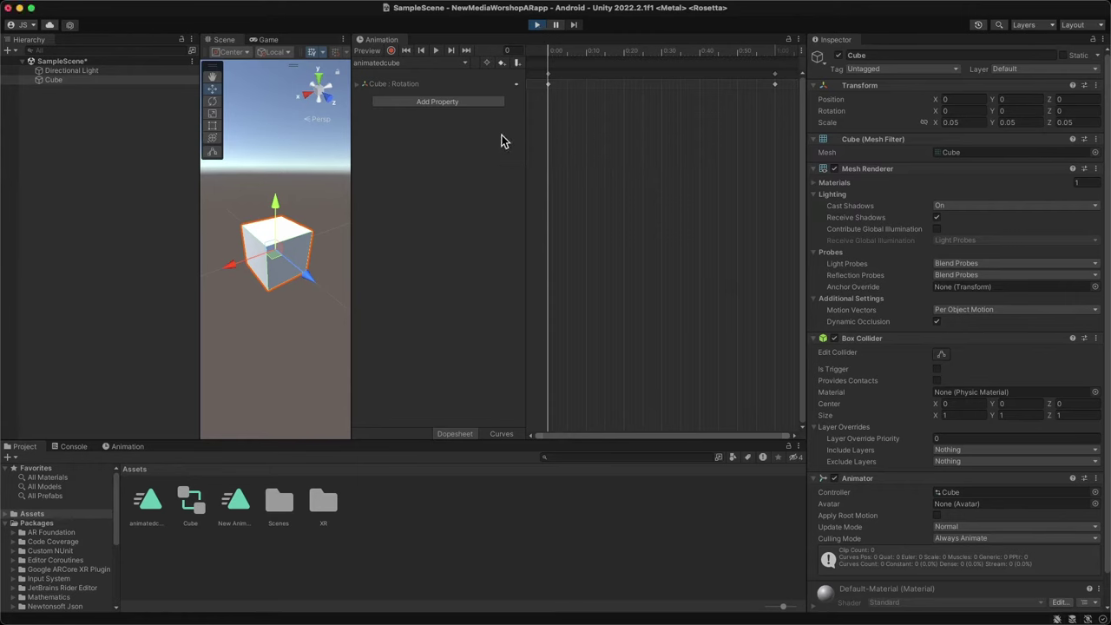
left_click(536, 25)
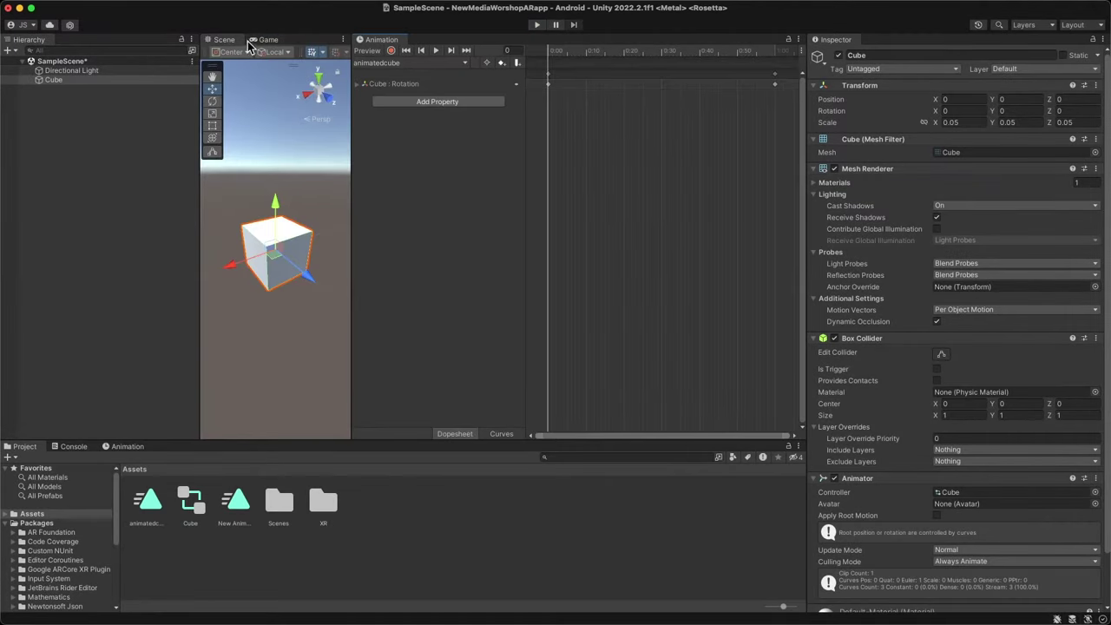
left_click(437, 51)
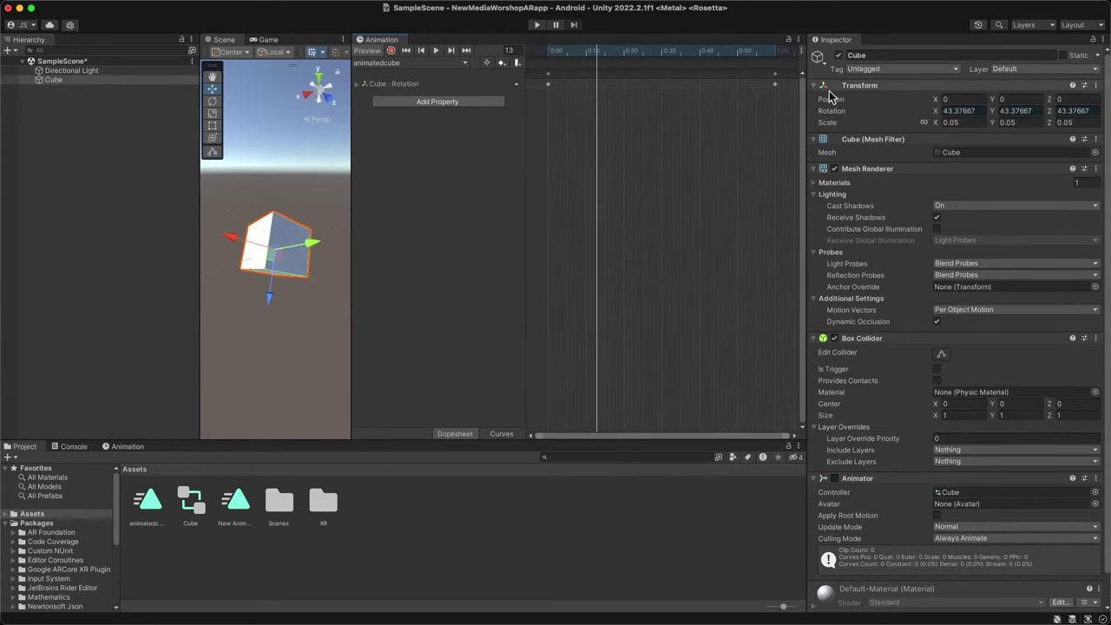
Delete the extra end keyframes near 0:50 and 2:00, then replay the spin preview
left_click(775, 84)
key("Delete")
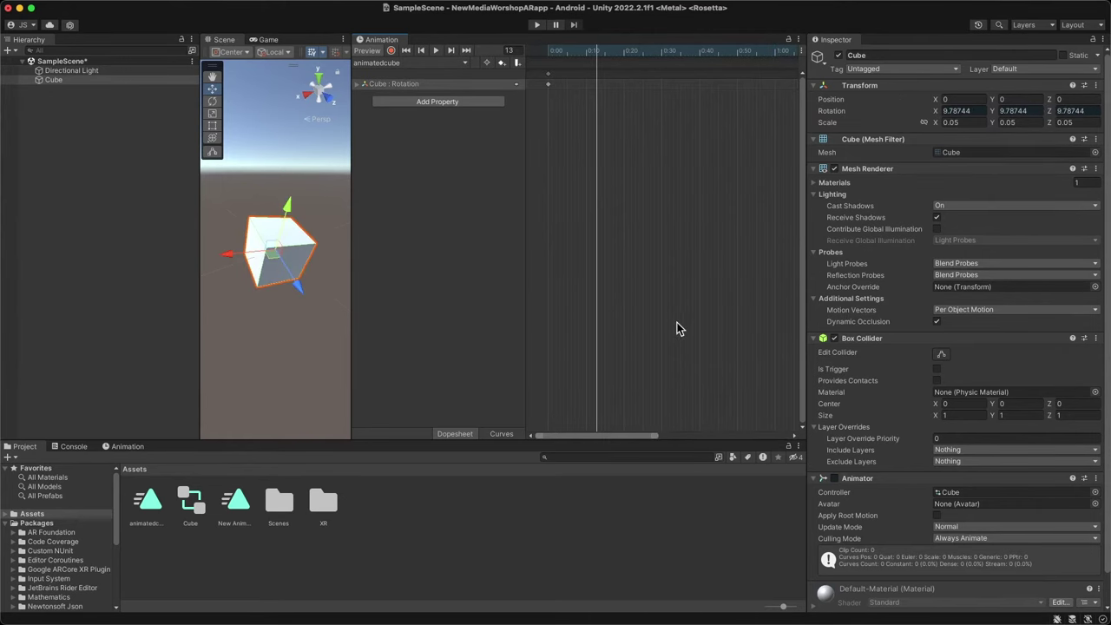
left_click_drag(643, 436, 789, 437)
left_click(775, 83)
key("Delete")
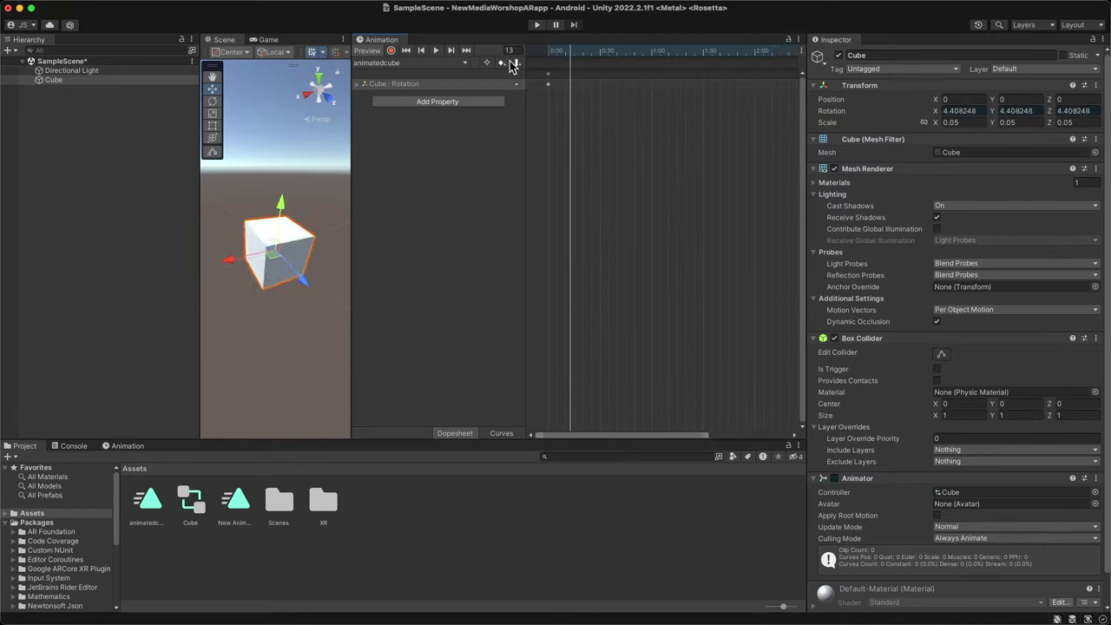
left_click(435, 51)
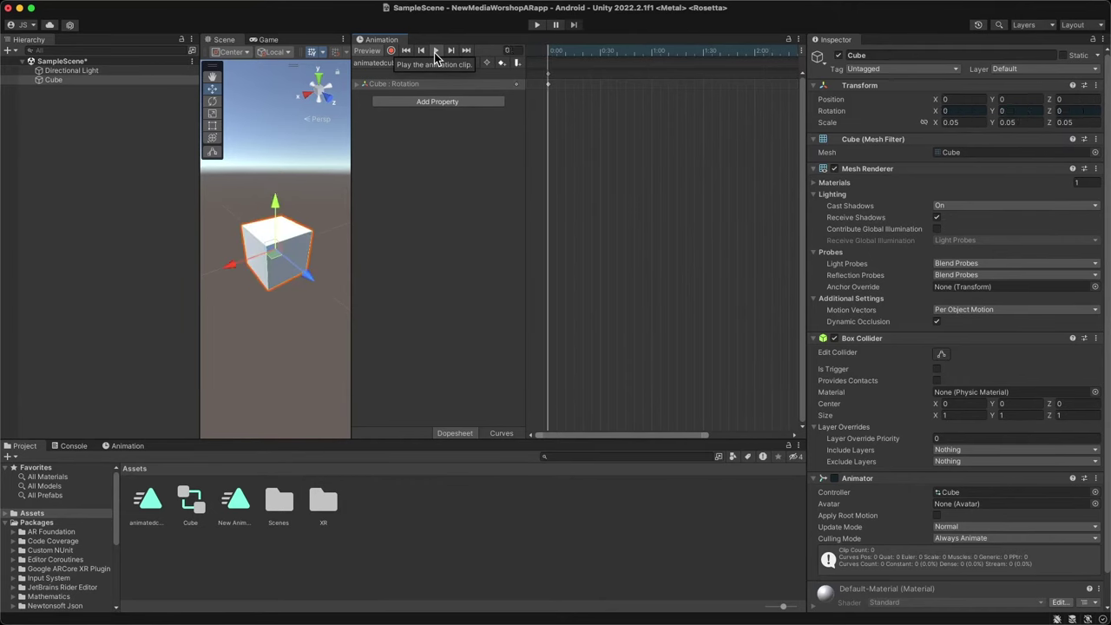
left_click(436, 50)
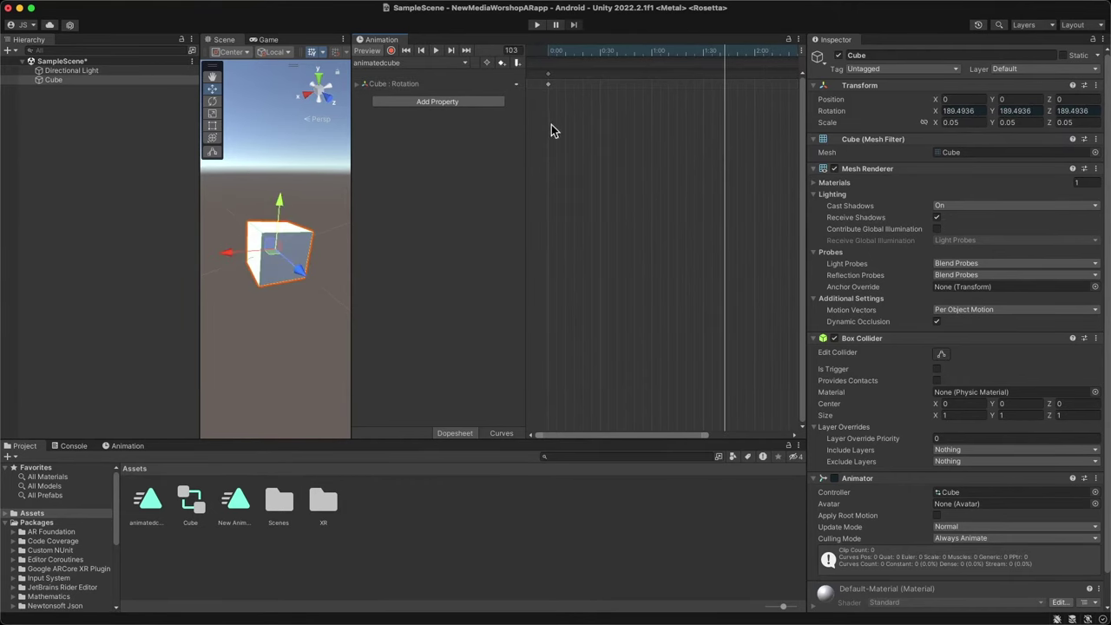
left_click(798, 39)
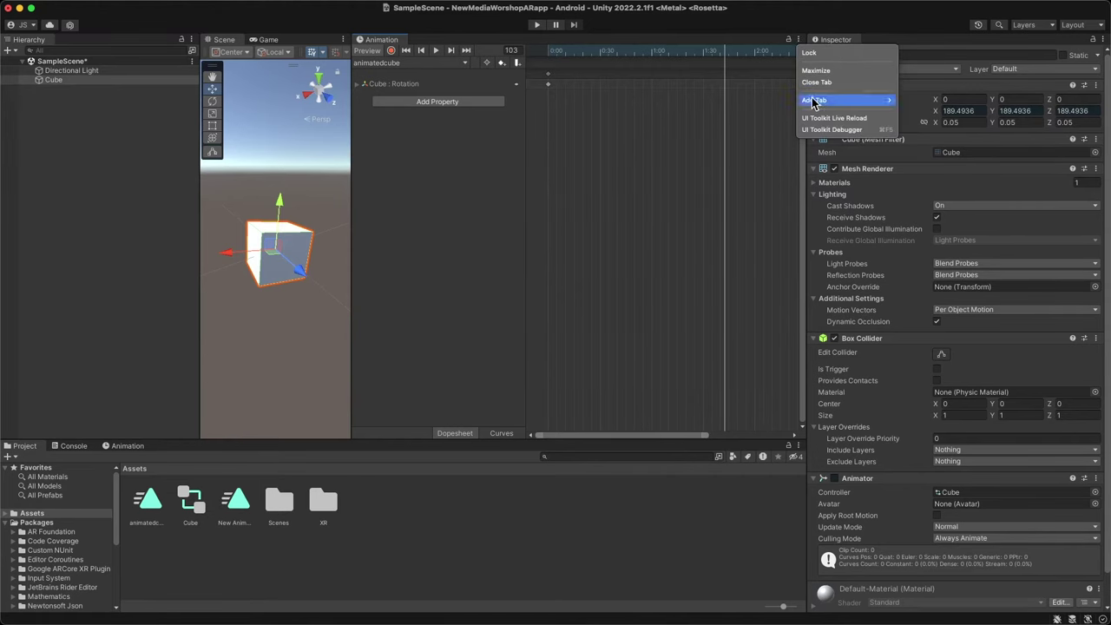
Close the Animation tab and orbit the Scene view to a near-horizontal angle on the cube
left_click(817, 82)
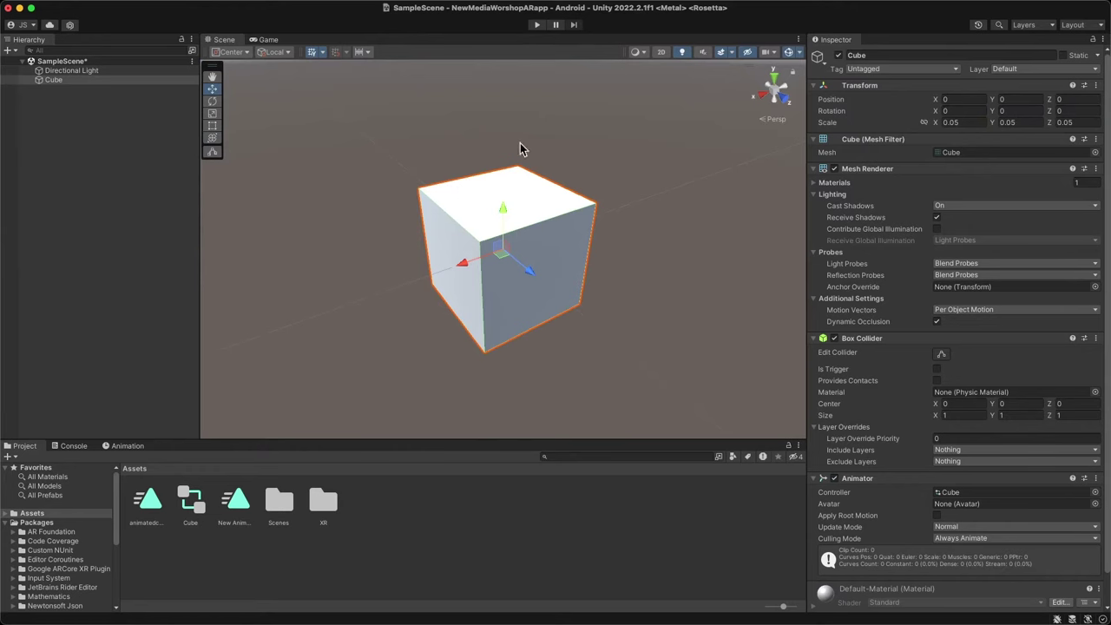
left_click(263, 42)
left_click(218, 40)
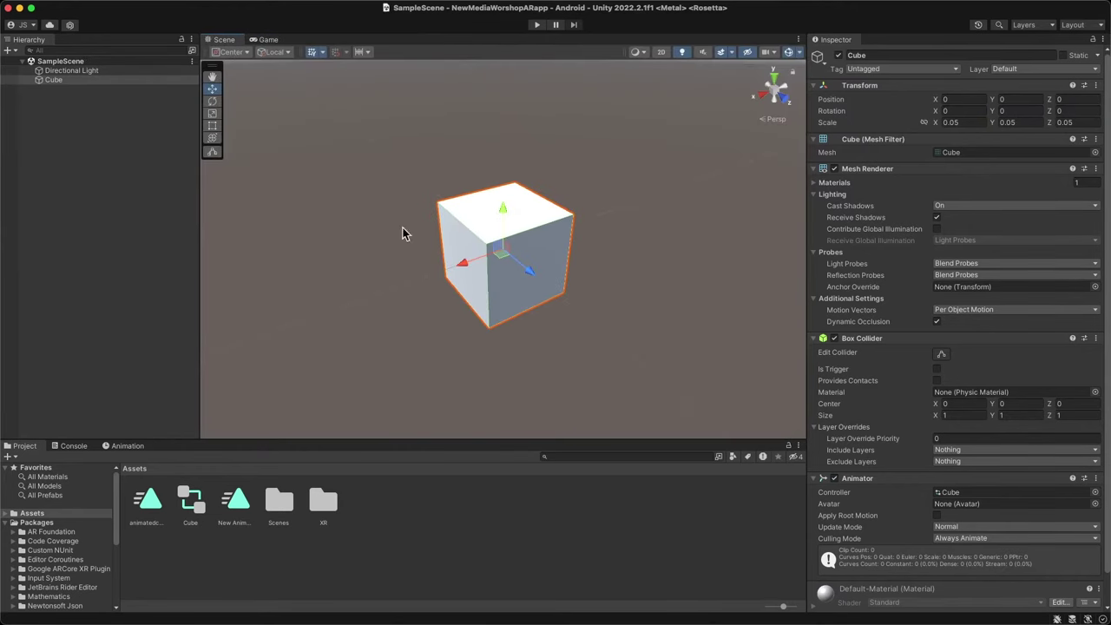
mouse_move(81, 6)
left_click_drag(417, 289, 432, 218, "alt")
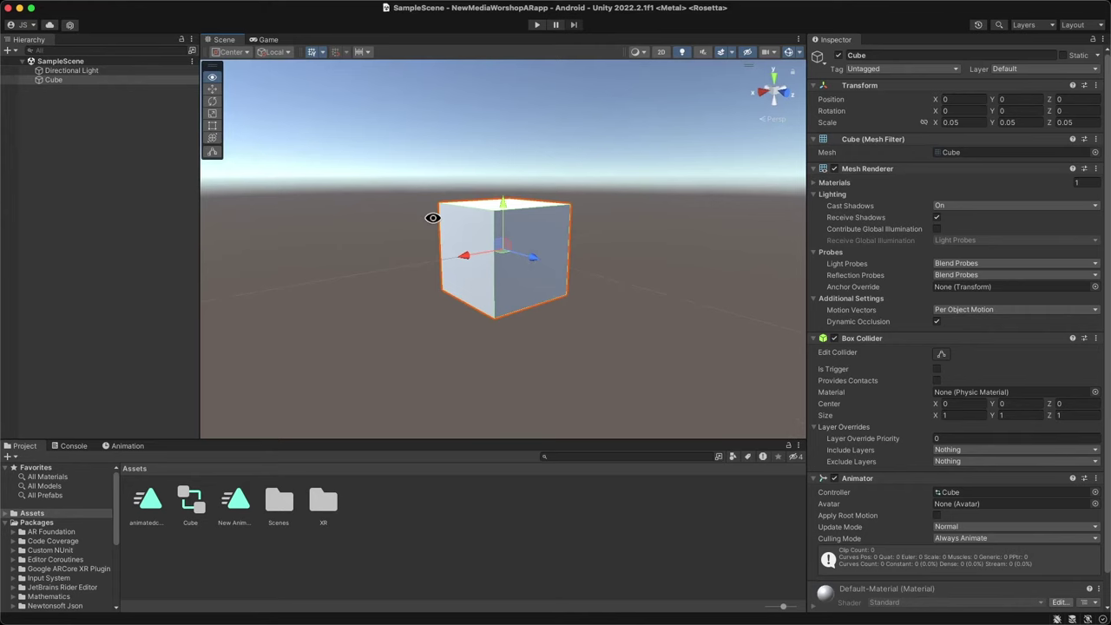
left_click(89, 149)
Drag the Cube from the Hierarchy into the Assets folder to create a Cube prefab
left_click(28, 522)
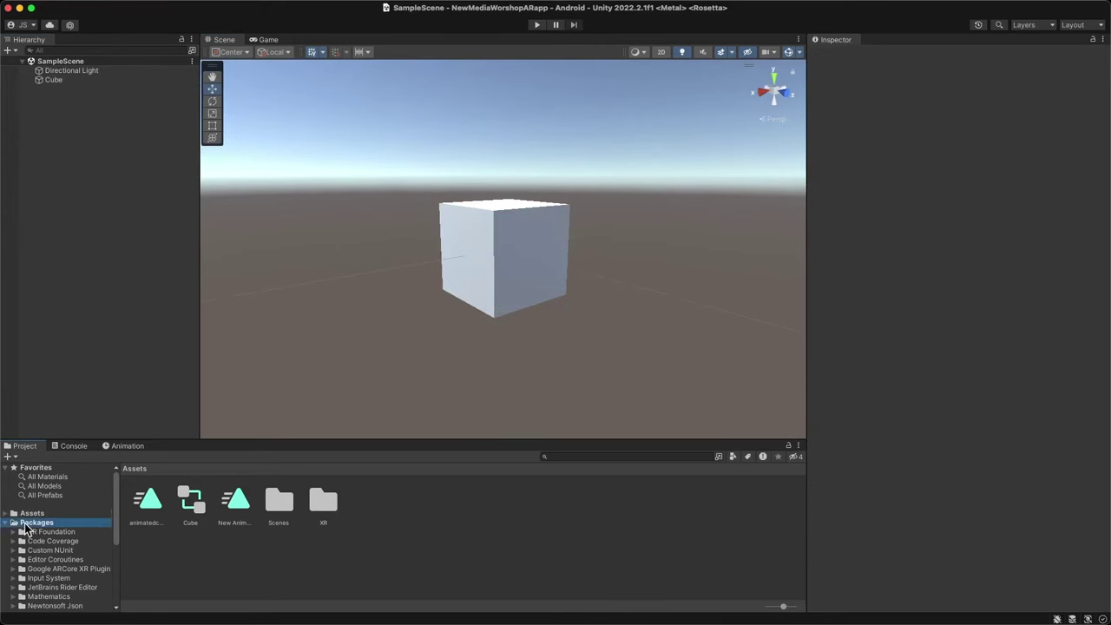
left_click(13, 522)
left_click(32, 513)
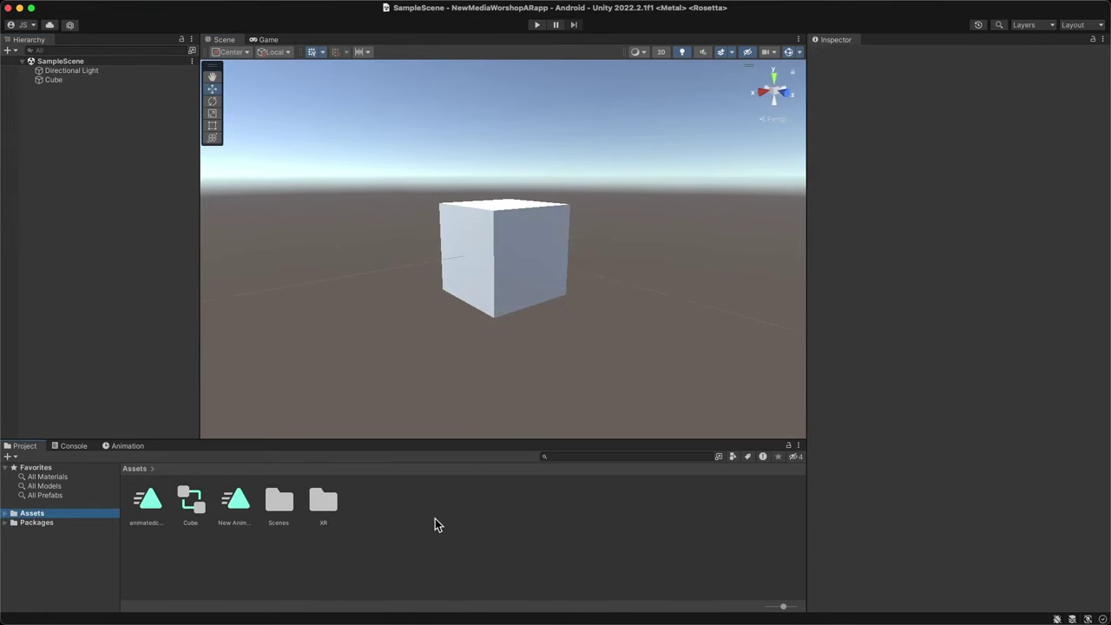
left_click(373, 505)
left_click(41, 81)
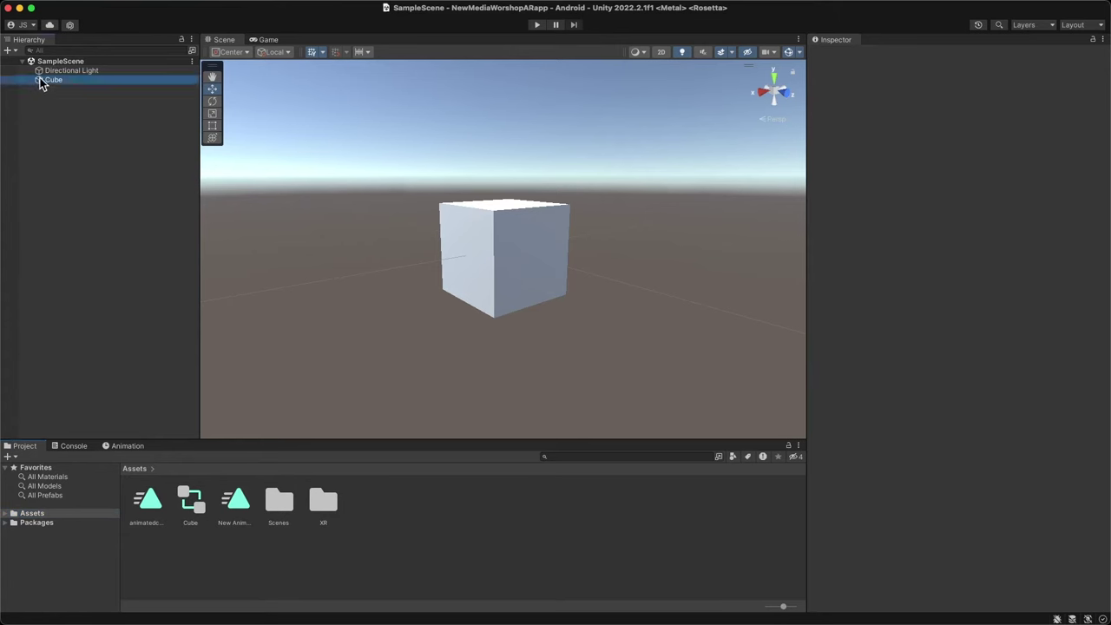
left_click_drag(40, 80, 367, 508)
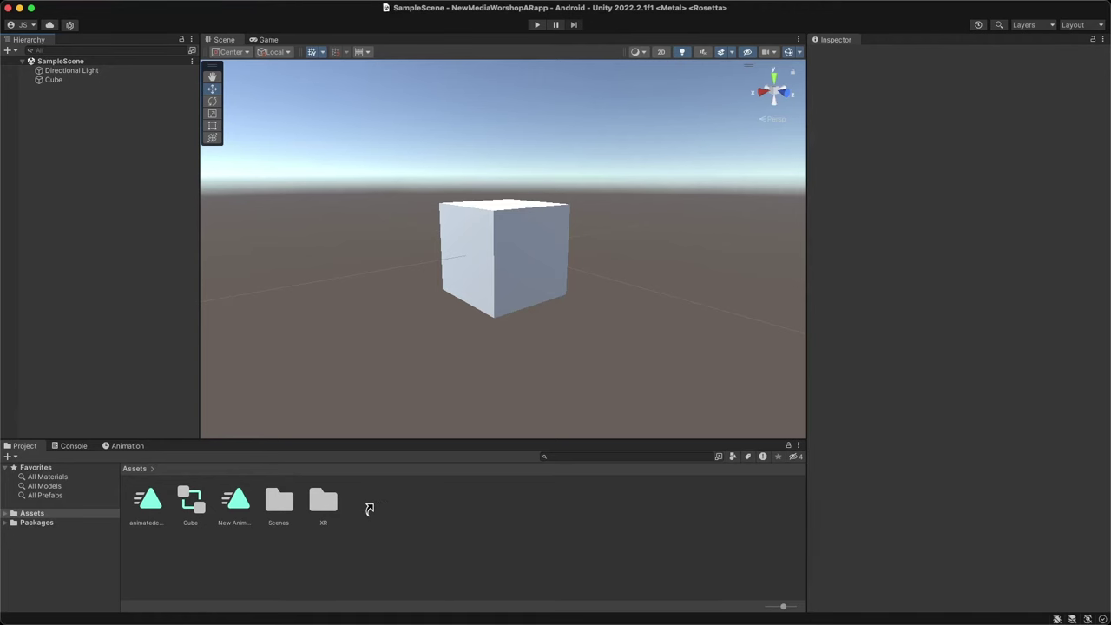
left_click(162, 250)
left_click(50, 81)
left_click(89, 182)
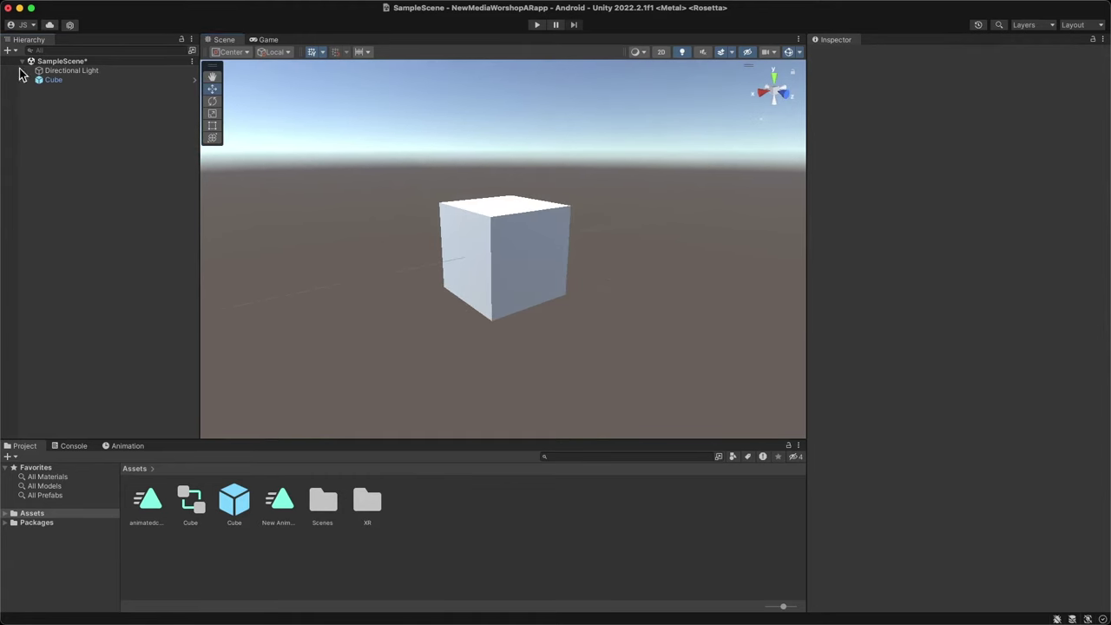
Add an XR > AR Session object to the scene, leaving Tracking Mode at Position And Rotation
right_click(58, 121)
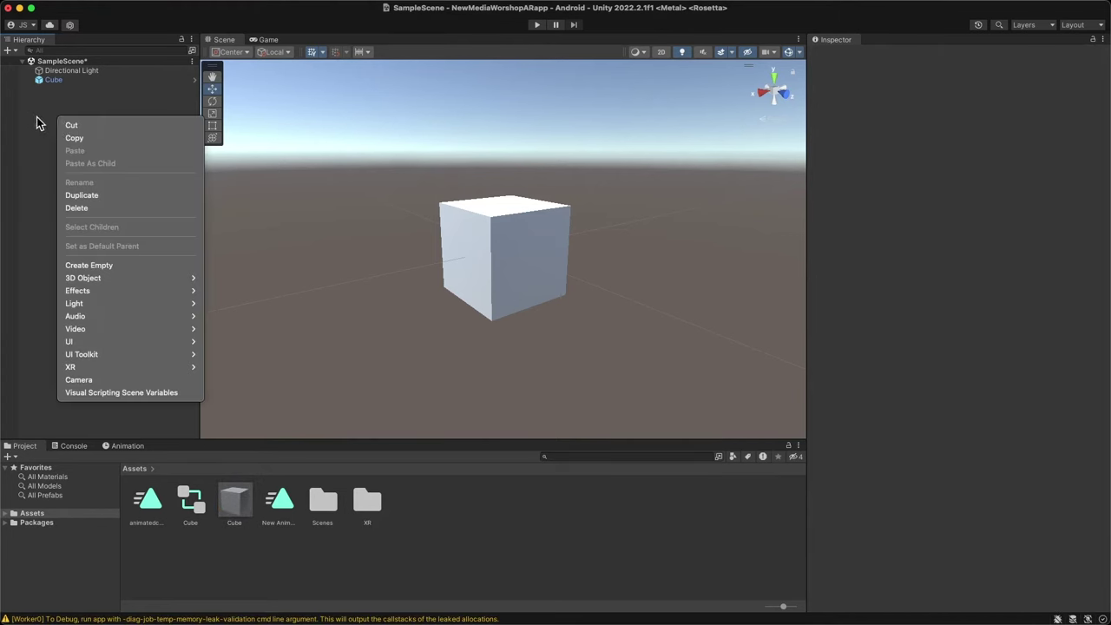
mouse_move(74, 369)
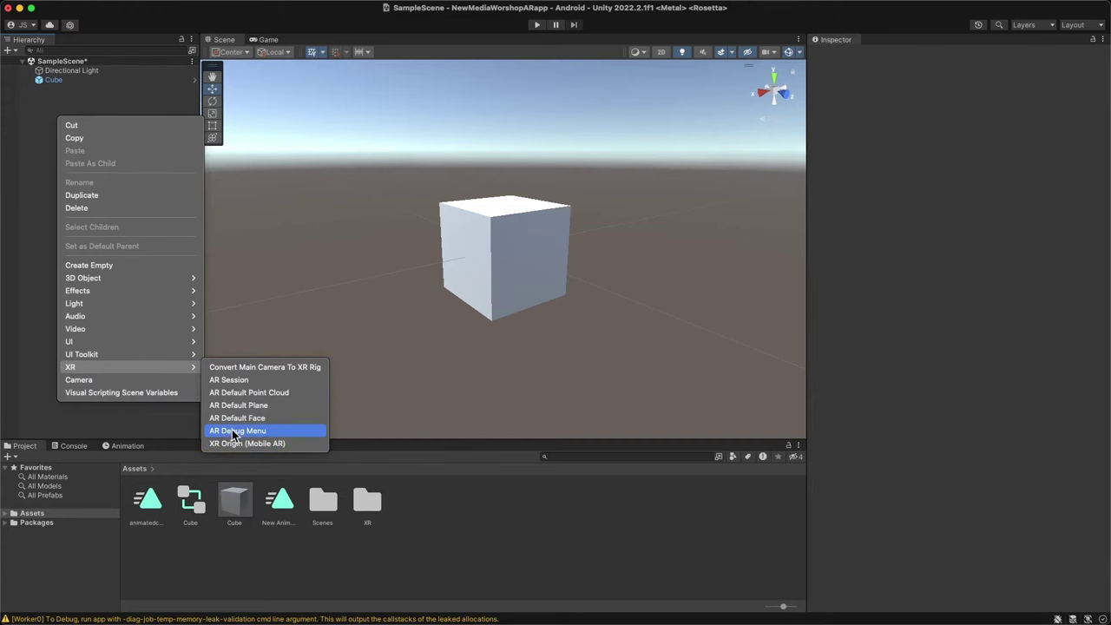
left_click(230, 380)
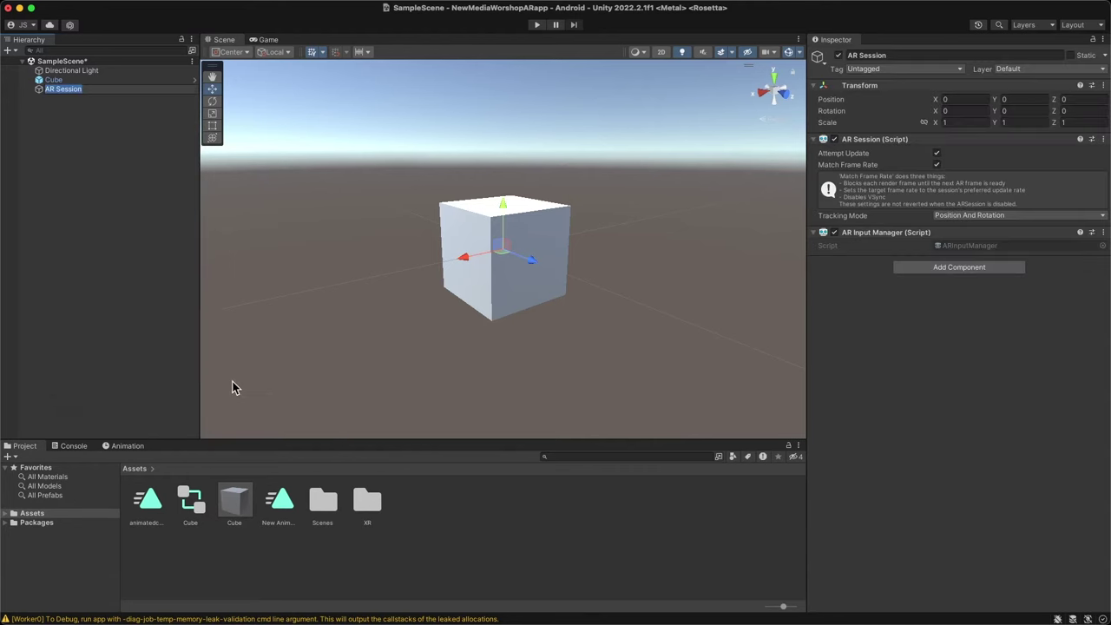
left_click(104, 184)
left_click(62, 90)
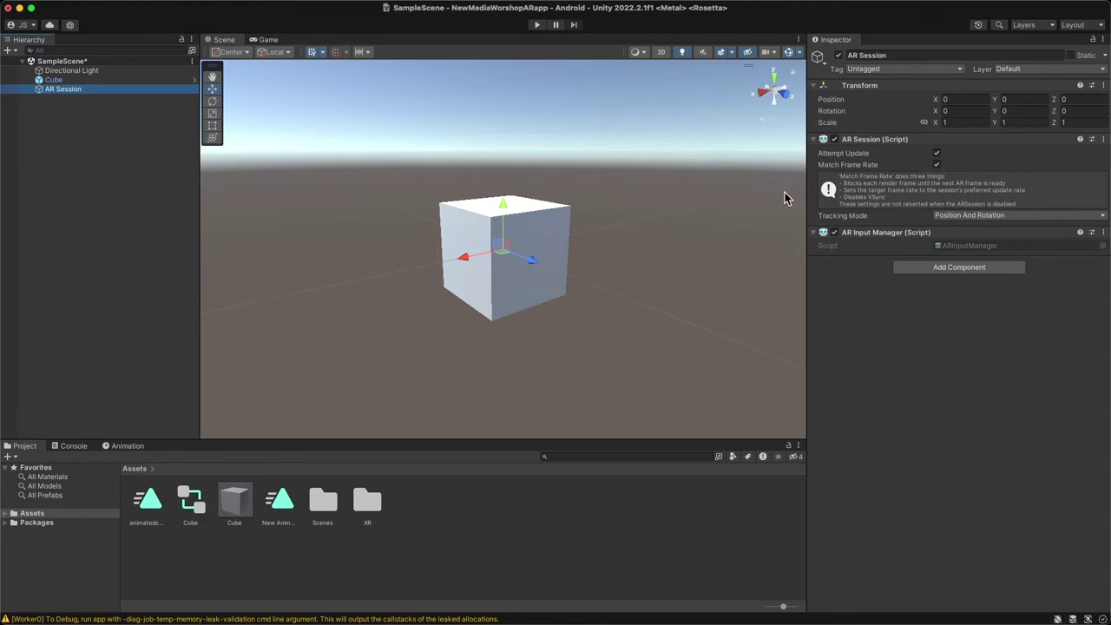
left_click(994, 219)
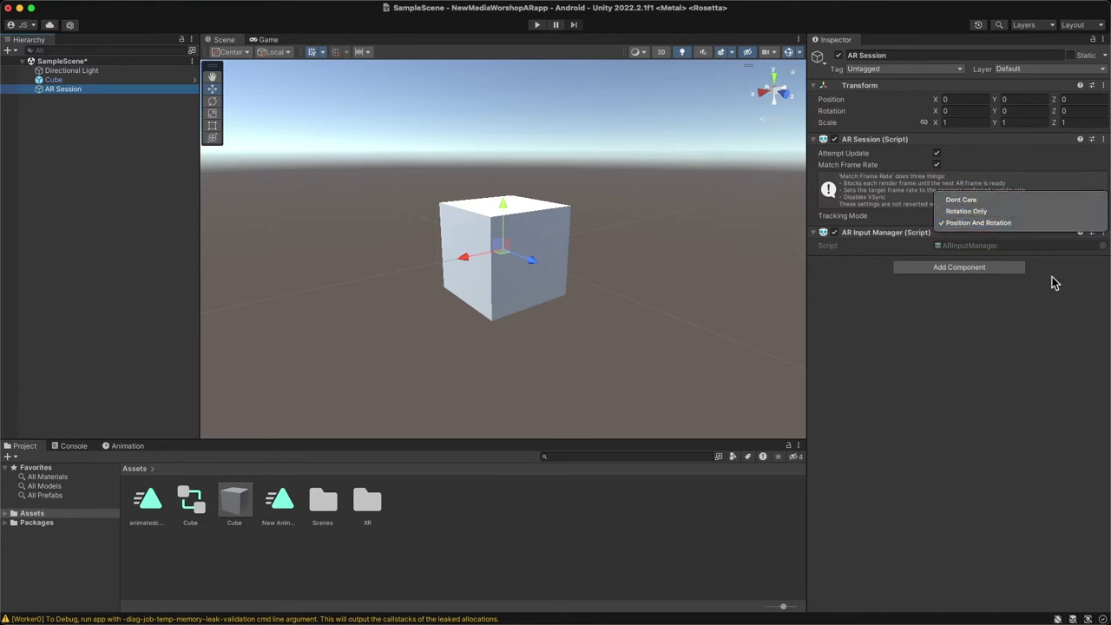
left_click(948, 306)
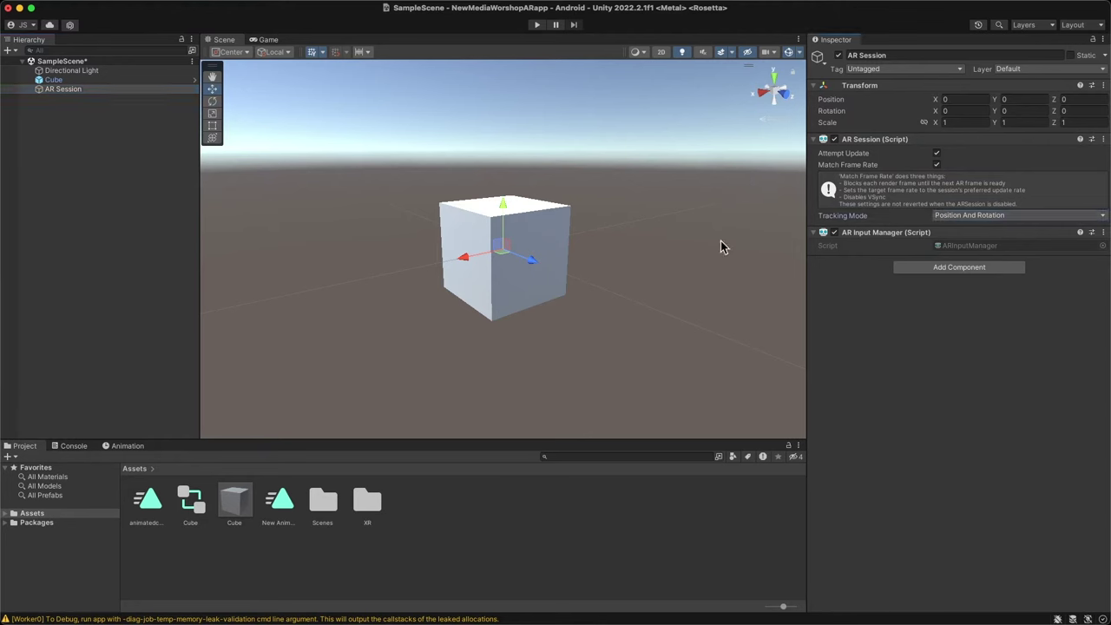
Add an XR Origin (Mobile AR) rig to the scene and select it
right_click(61, 146)
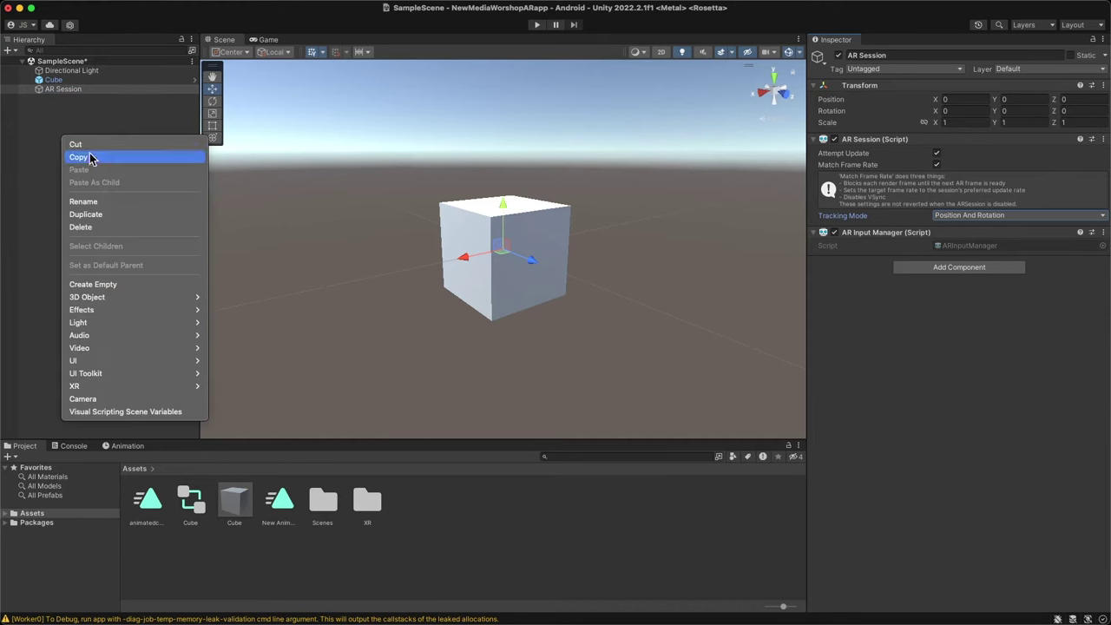
mouse_move(96, 389)
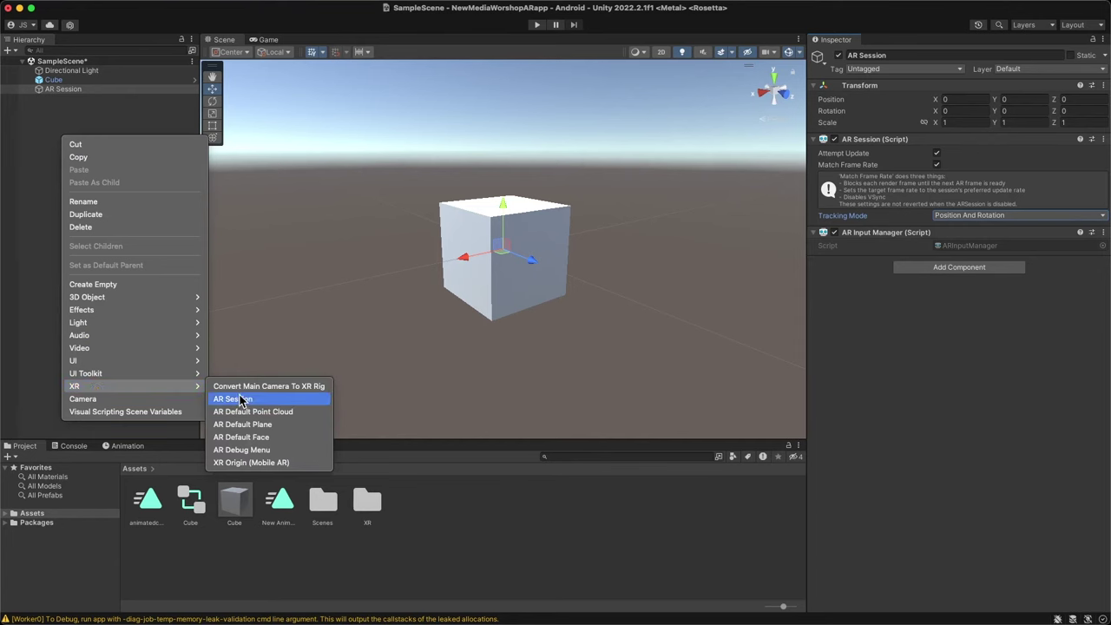
left_click(236, 463)
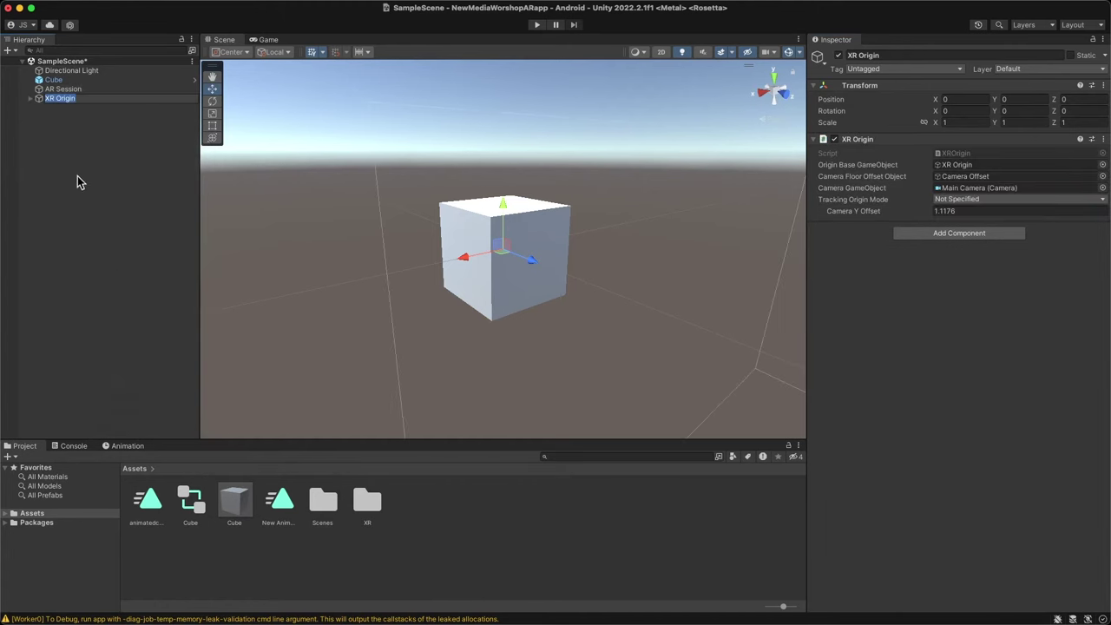
left_click(86, 142)
left_click(52, 99)
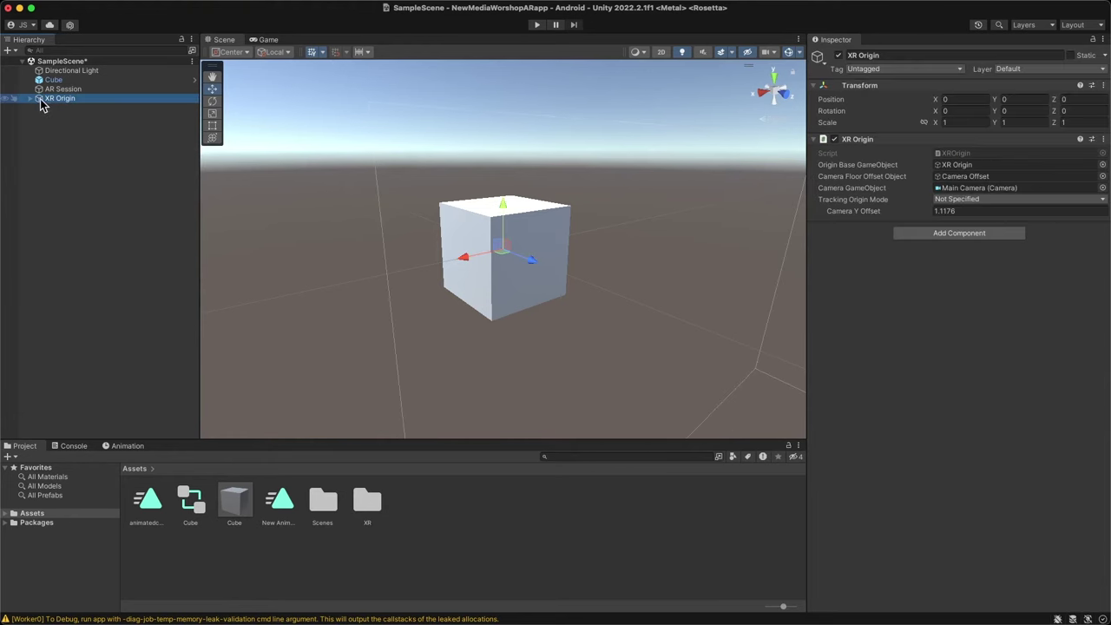
Expand XR Origin and Camera Offset to reveal and select the Main Camera
left_click(30, 99)
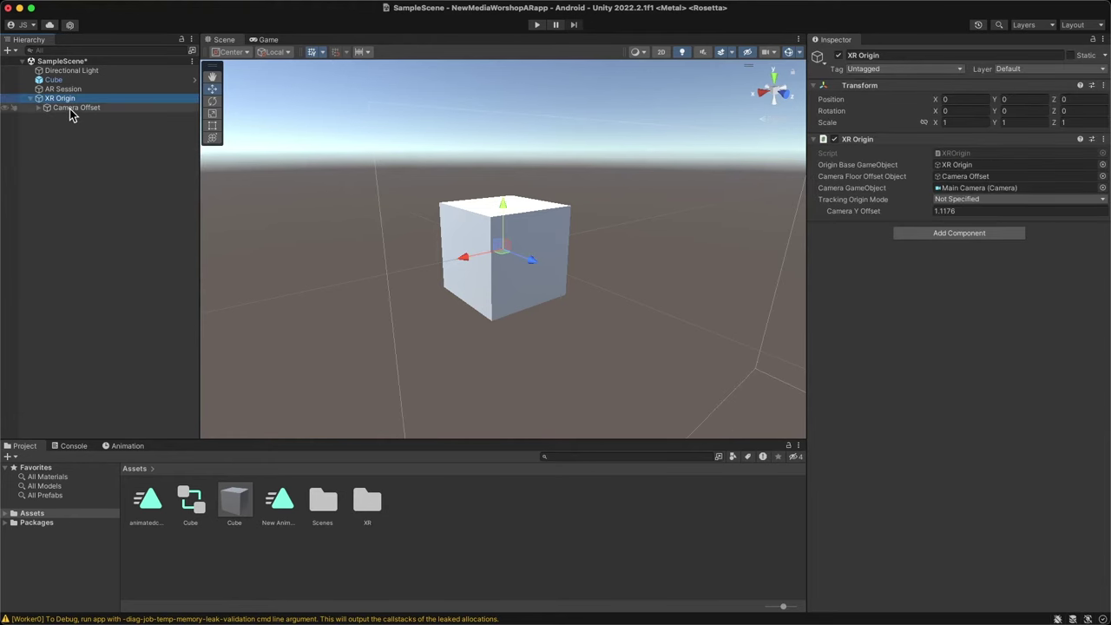
left_click(269, 40)
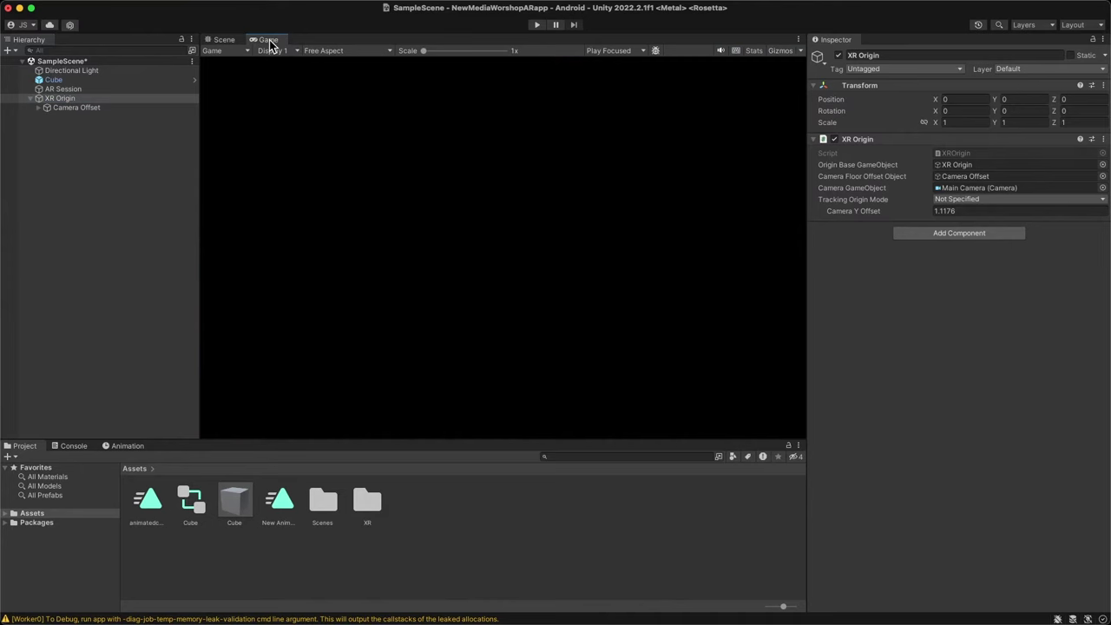
left_click(225, 40)
left_click(70, 107)
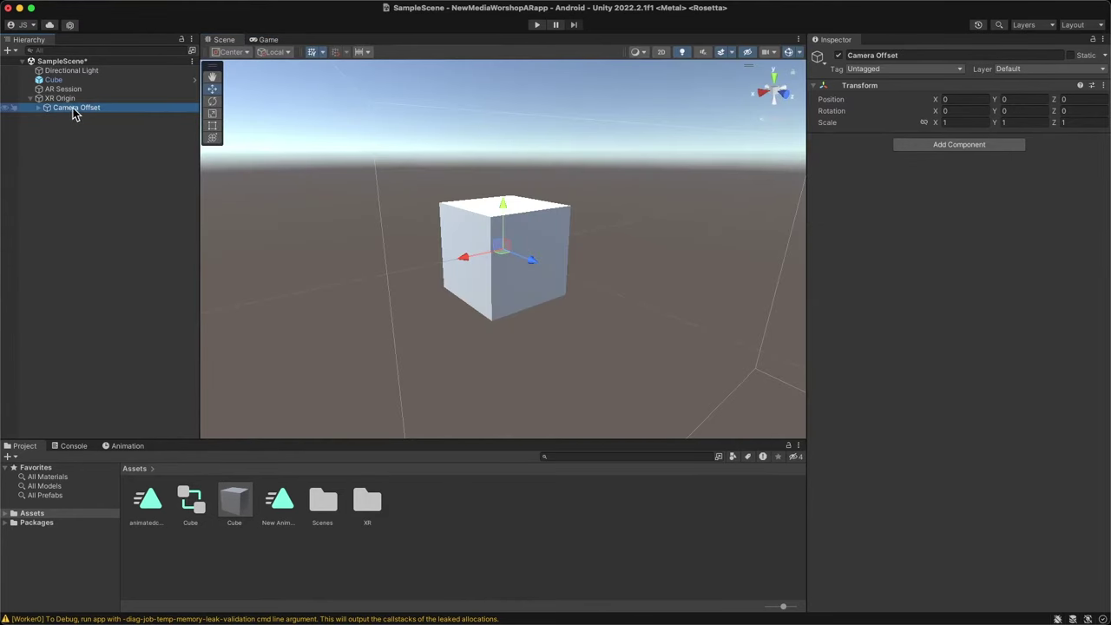
left_click(65, 103)
left_click(39, 108)
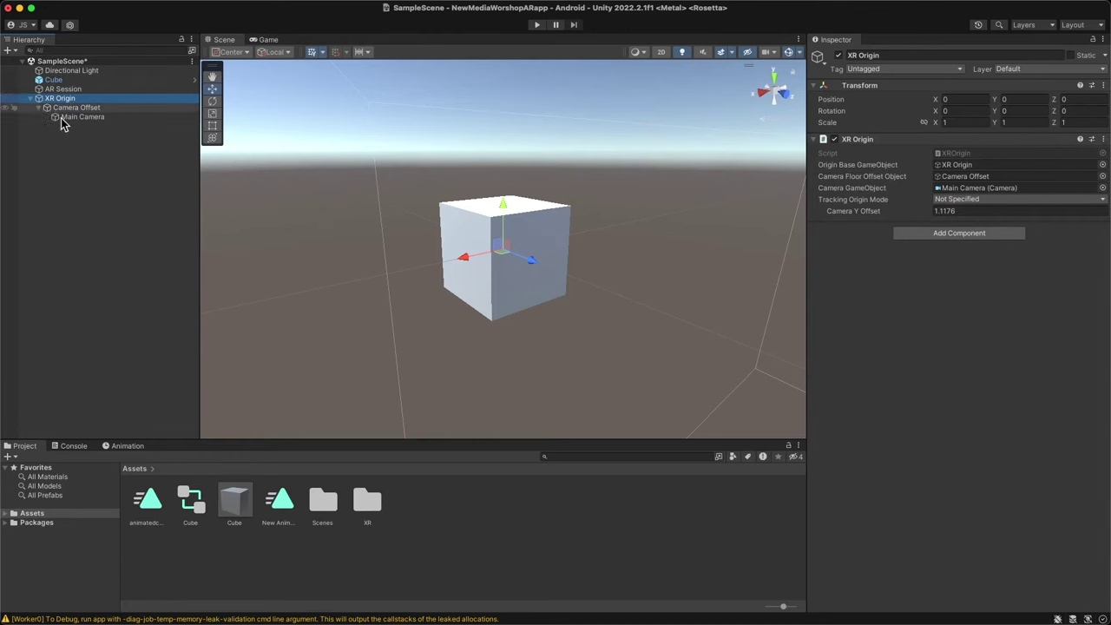
left_click(70, 118)
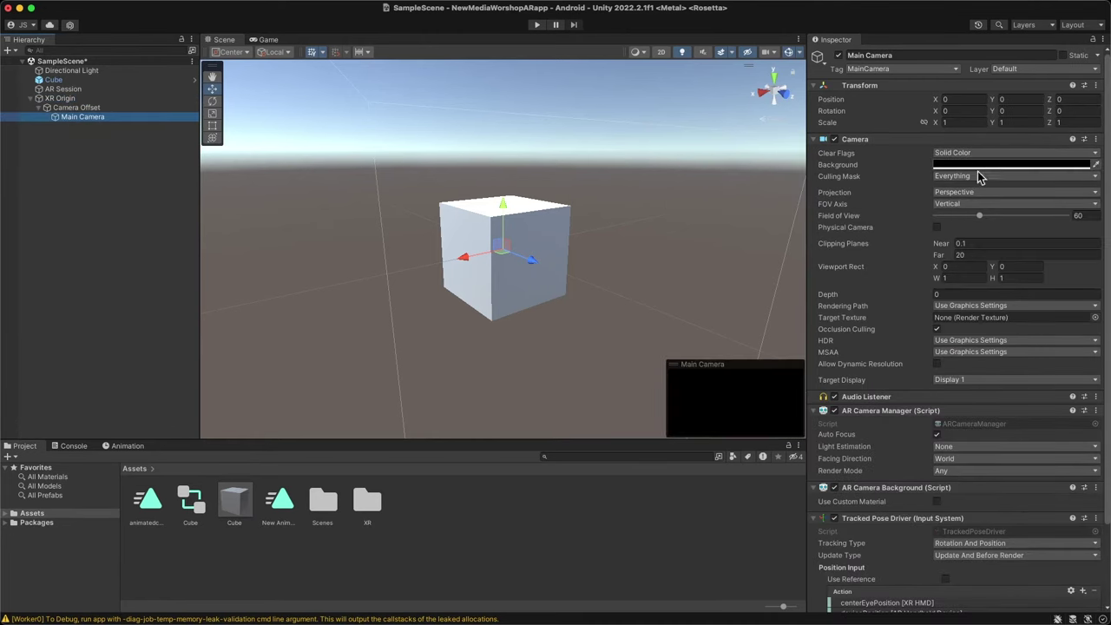
Review the Main Camera, AR Session and Cube, then collapse XR Origin and reselect it
scroll(872, 363, "down", 2)
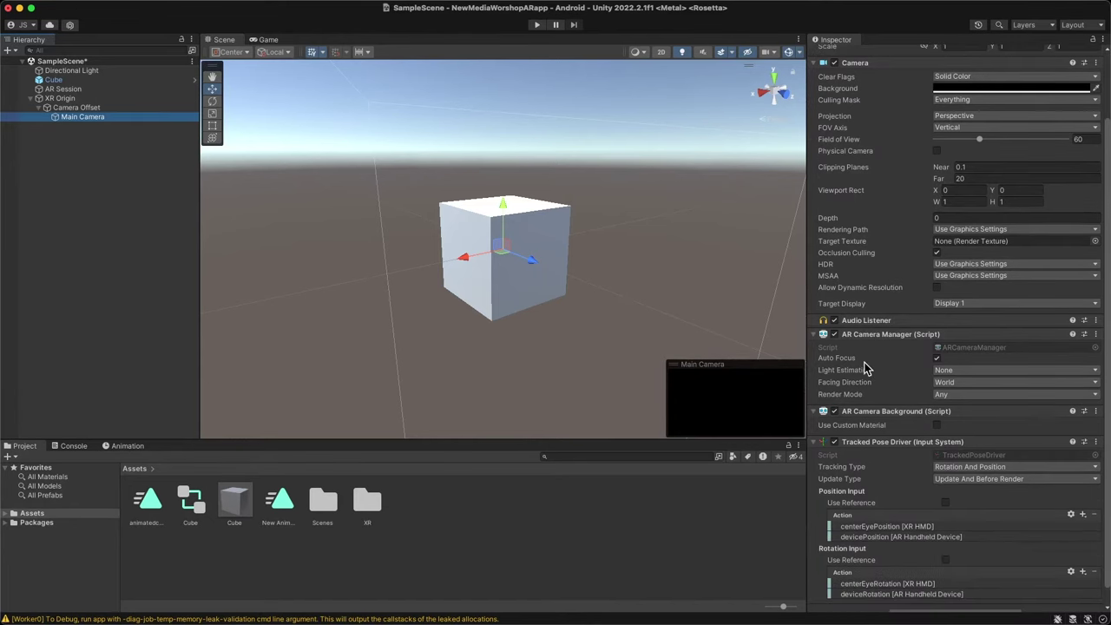
scroll(879, 365, "down", 1)
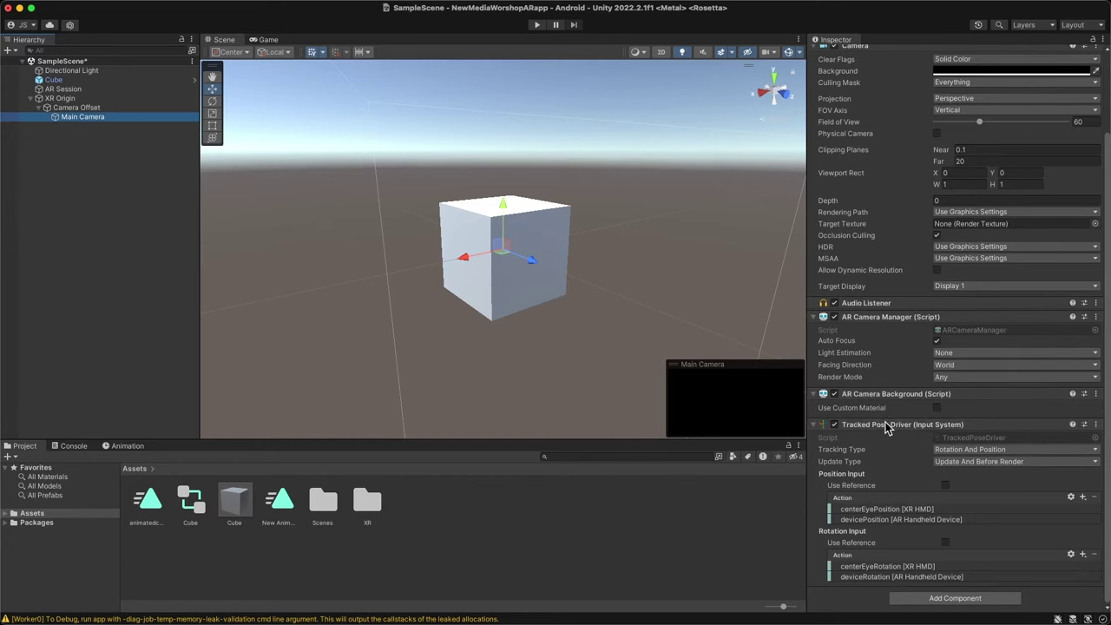
scroll(881, 425, "up", 3)
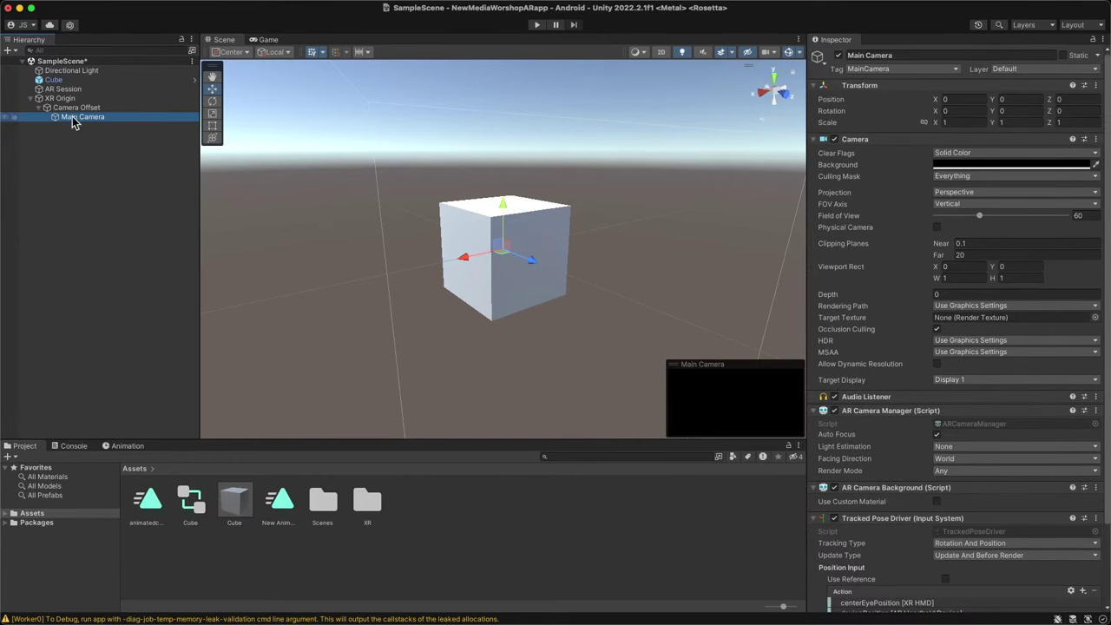
left_click(47, 107)
left_click(43, 99)
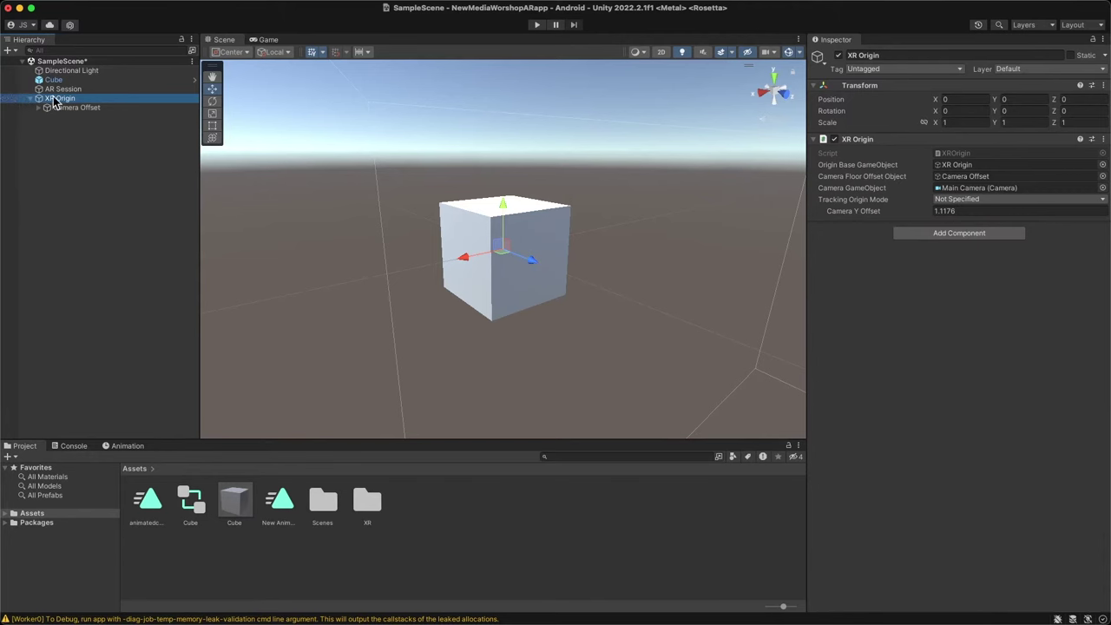
left_click(58, 90)
left_click(62, 98)
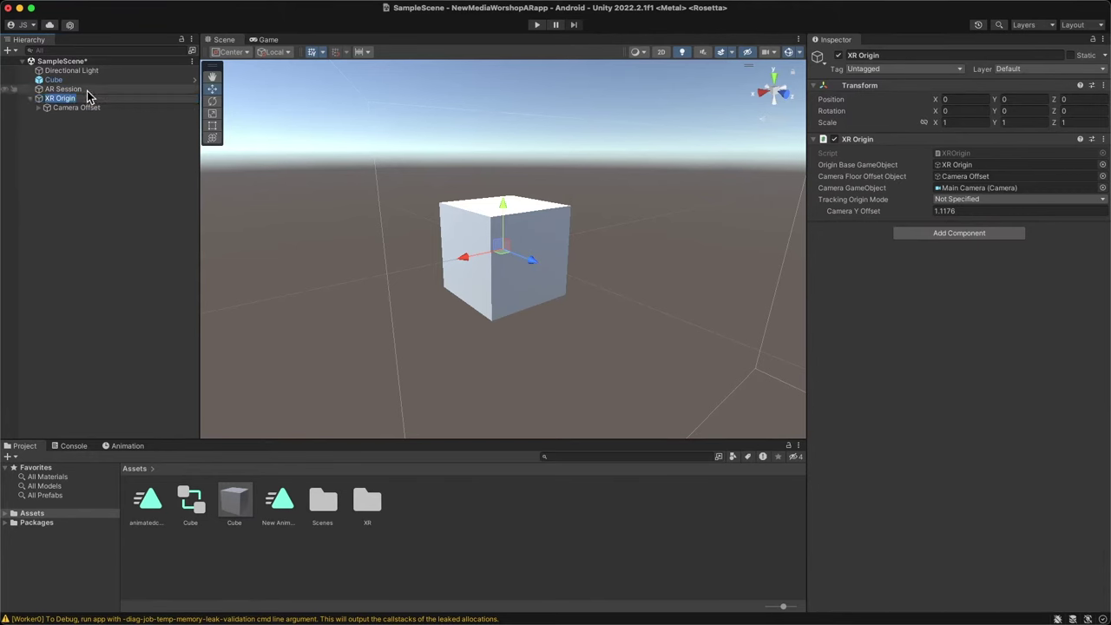
left_click(53, 81)
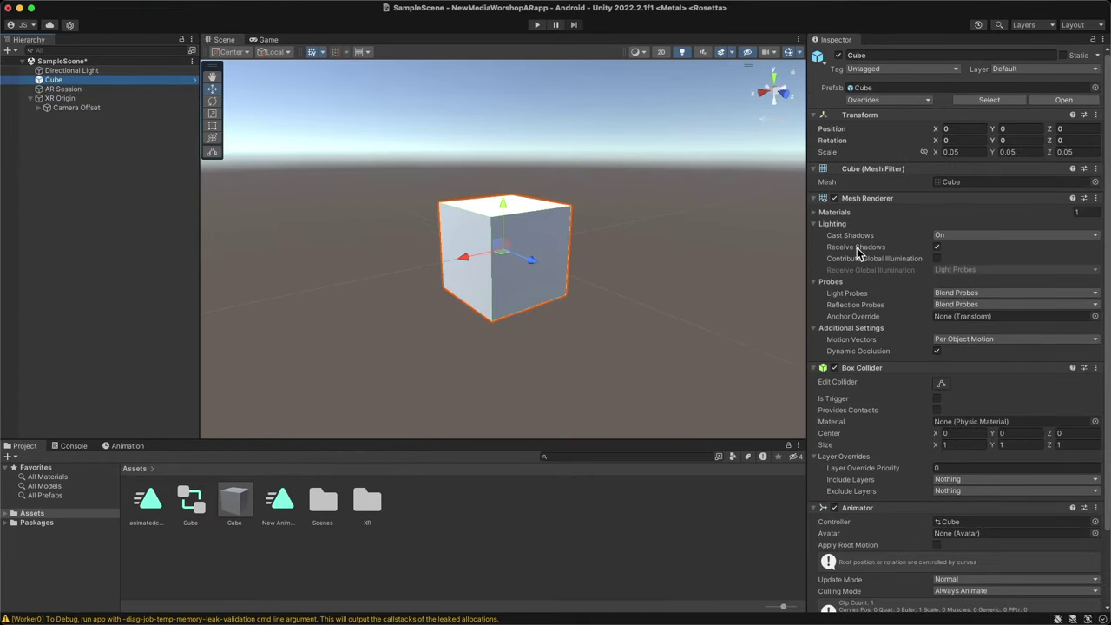
left_click(30, 99)
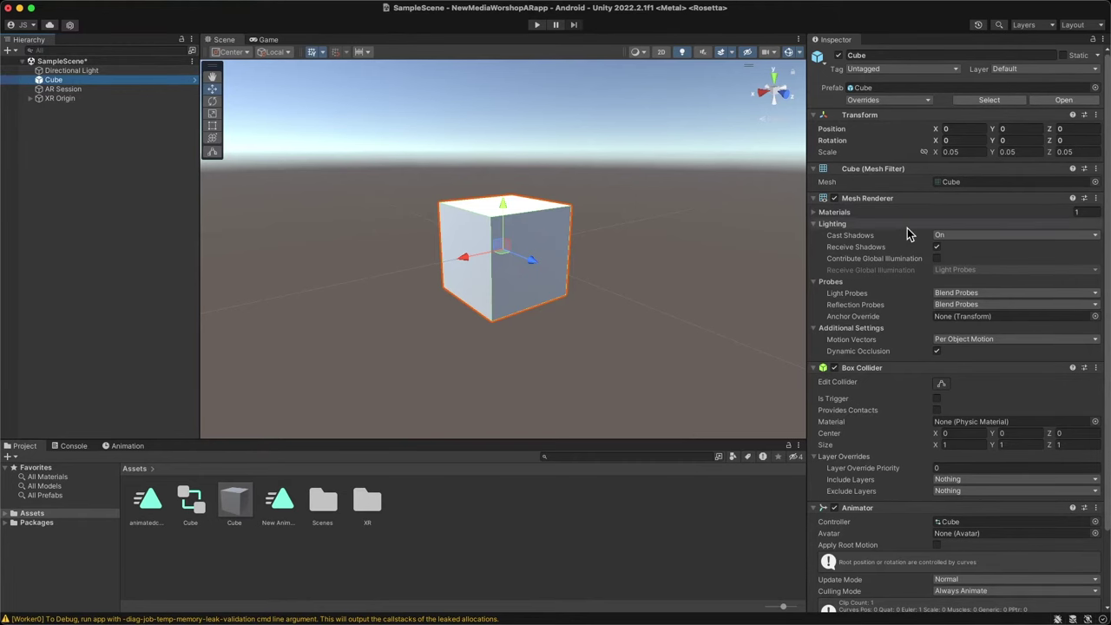
left_click(62, 100)
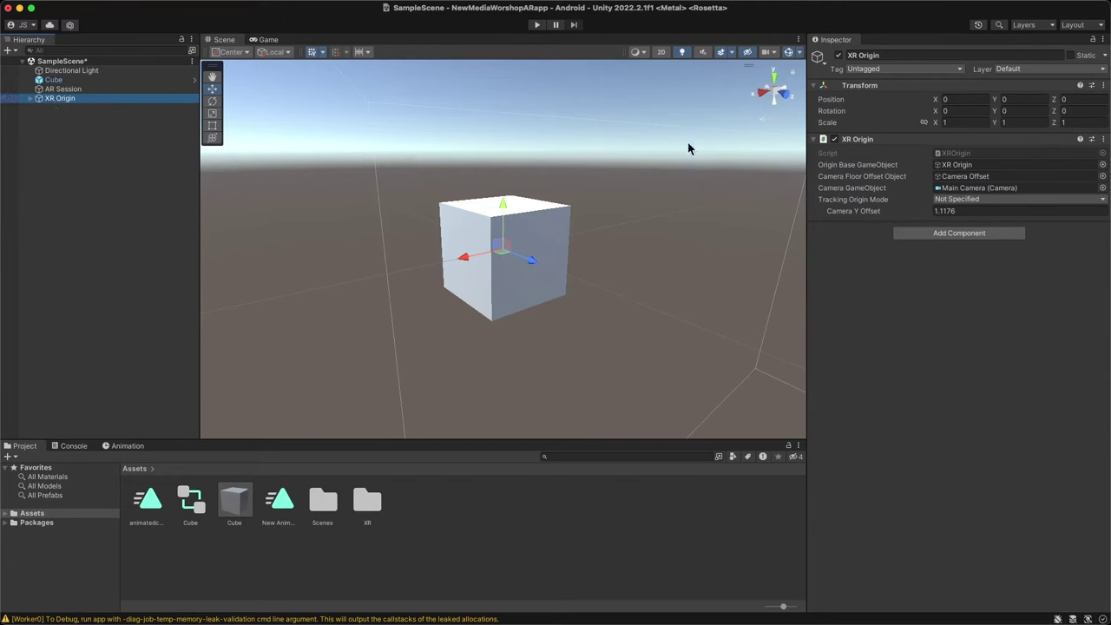
Add an AR Tracked Image Manager component to XR Origin, then clear the selection
left_click(942, 241)
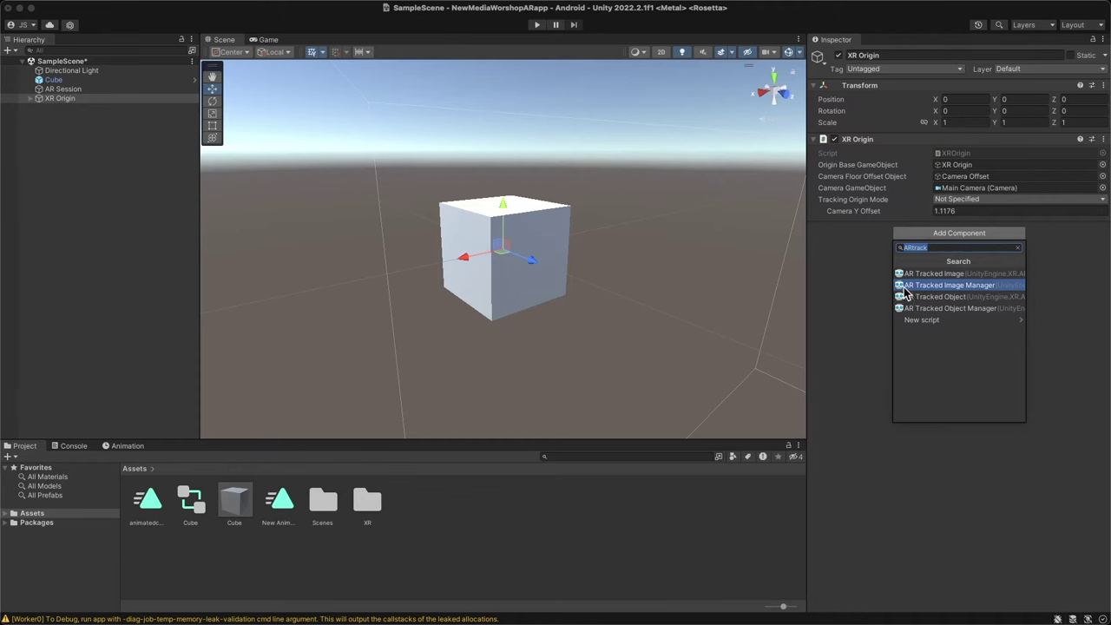
left_click(962, 286)
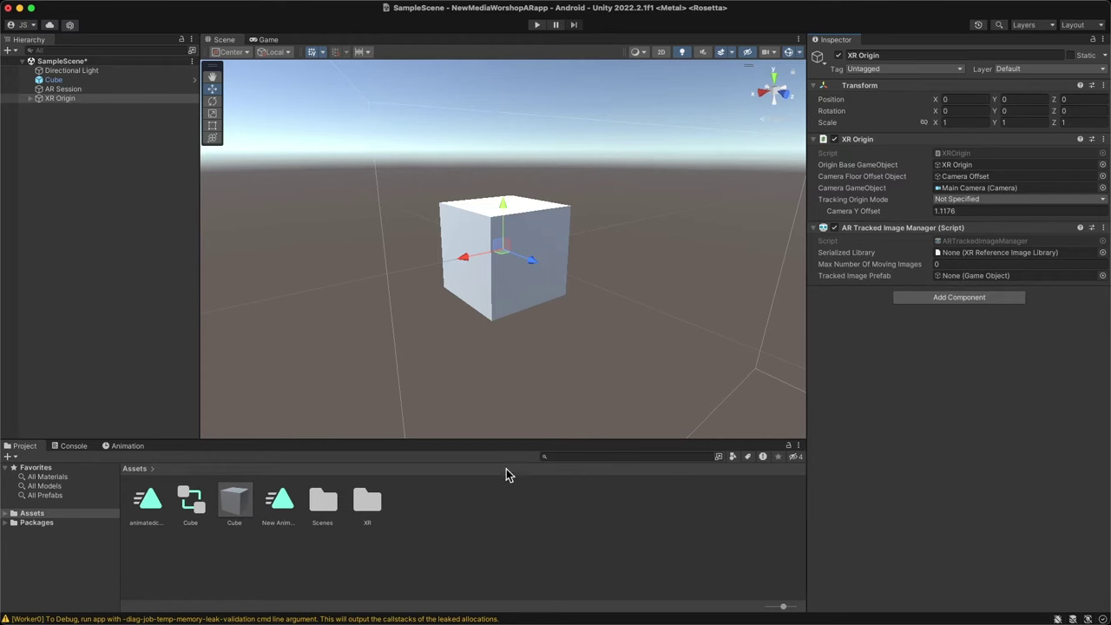
left_click(448, 495)
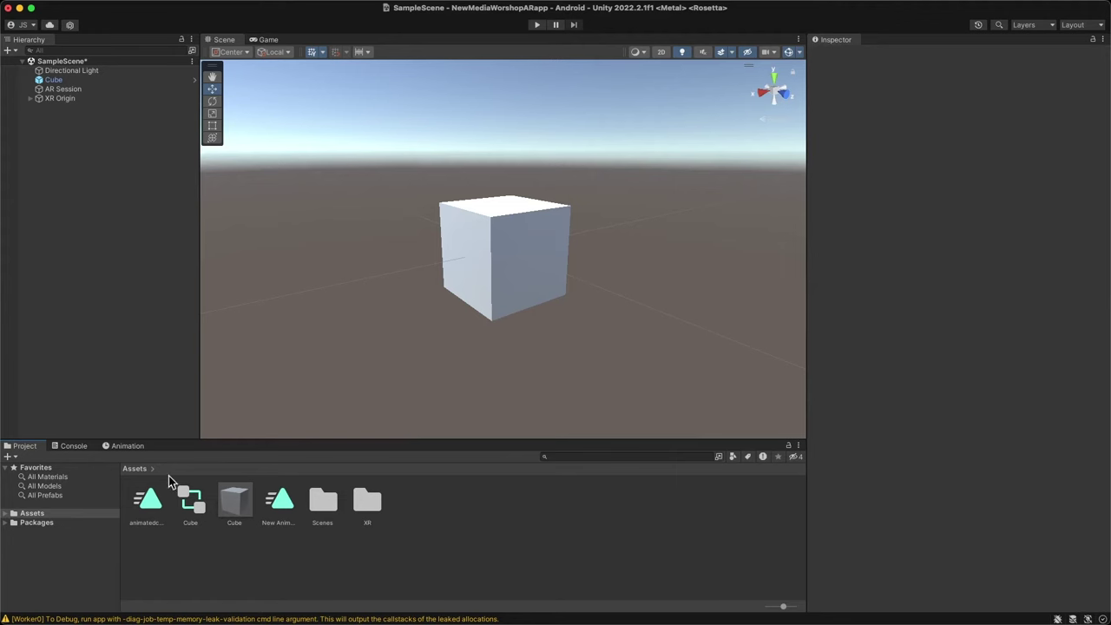
Create an XR Reference Image Library asset in Assets, keeping the default name ReferenceImageLibrary
right_click(423, 507)
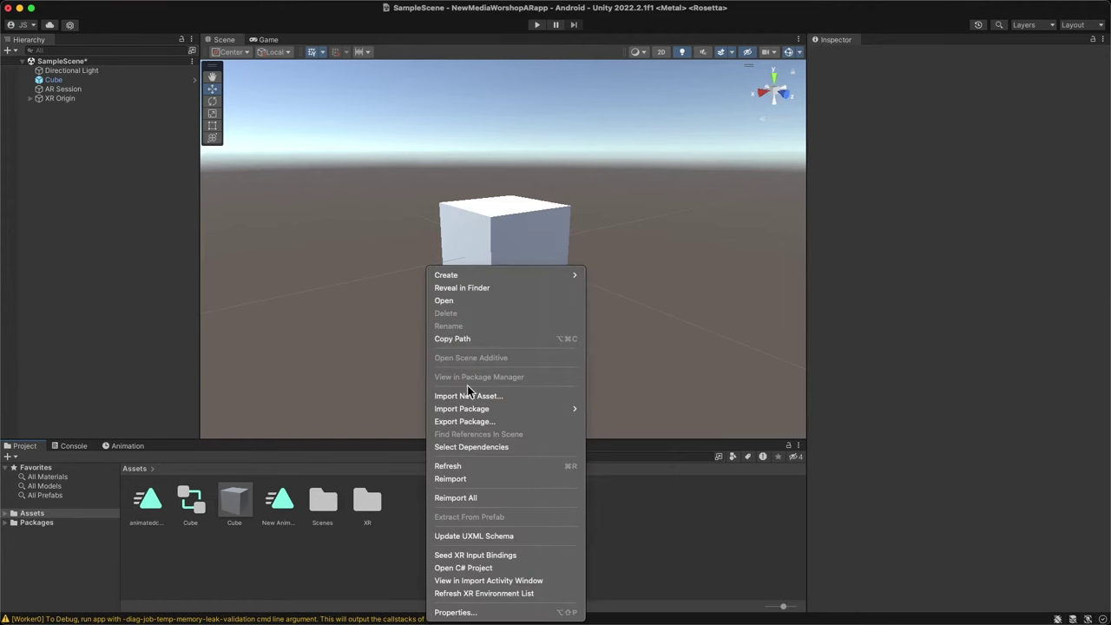
mouse_move(475, 277)
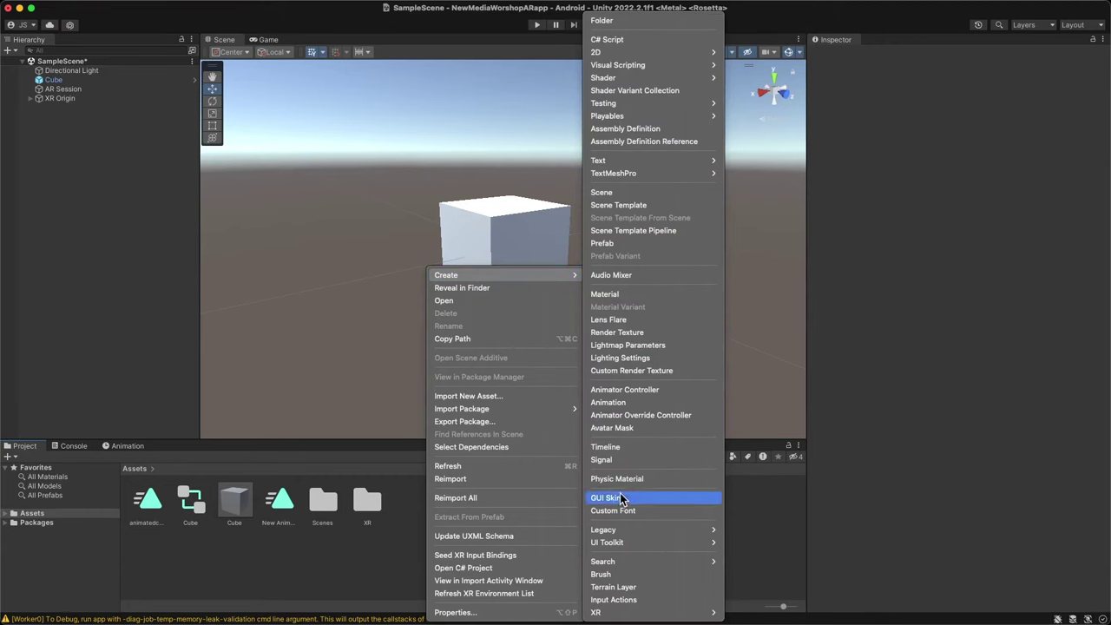
mouse_move(612, 613)
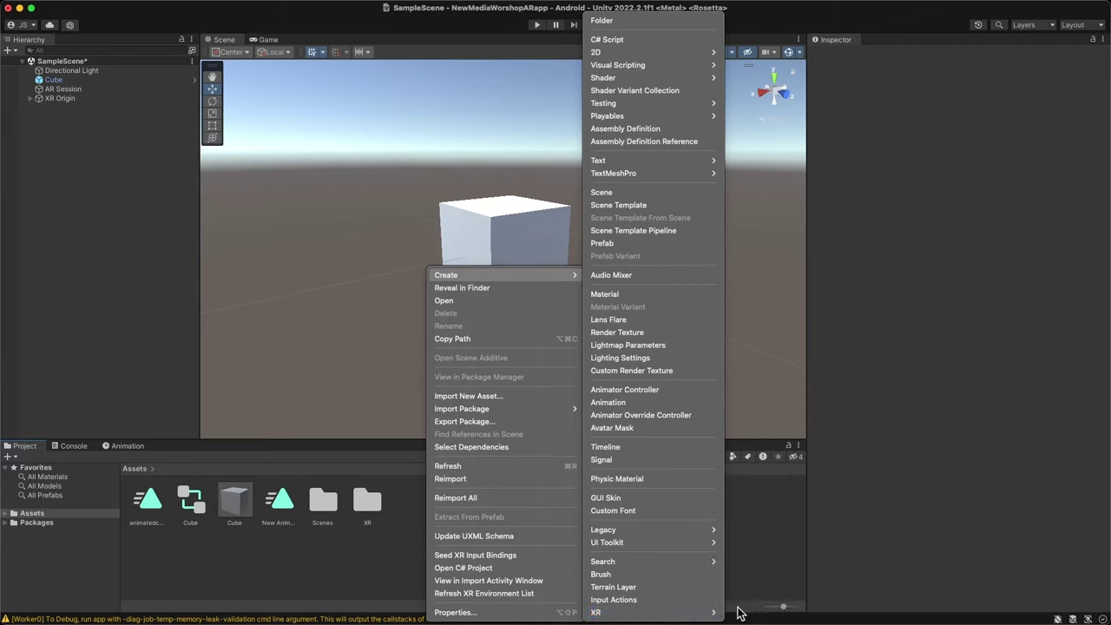
mouse_move(698, 613)
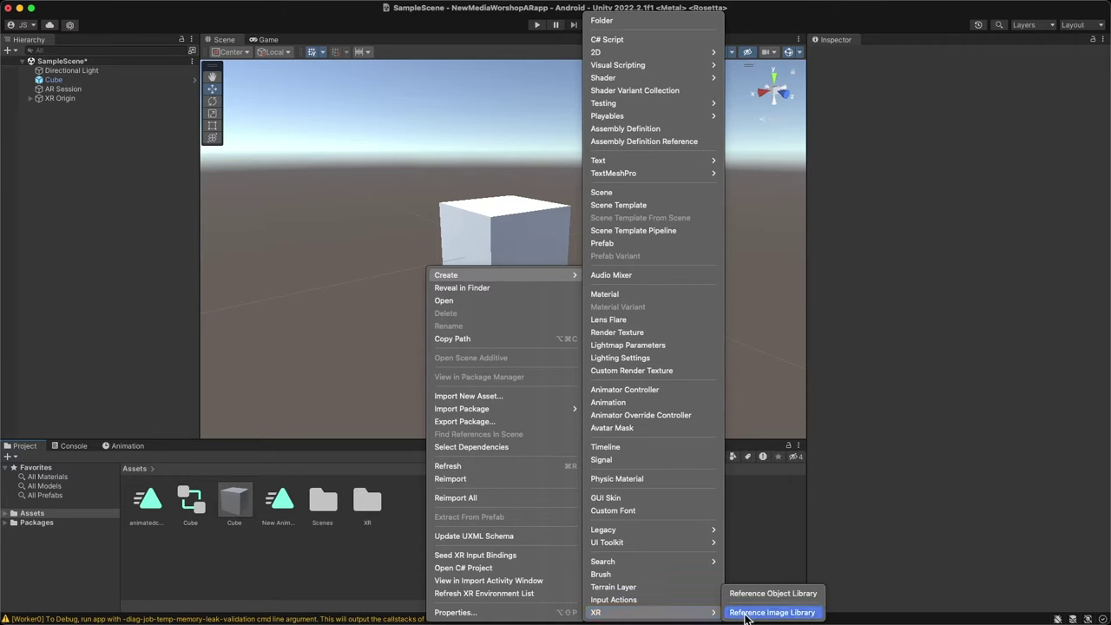
left_click(747, 612)
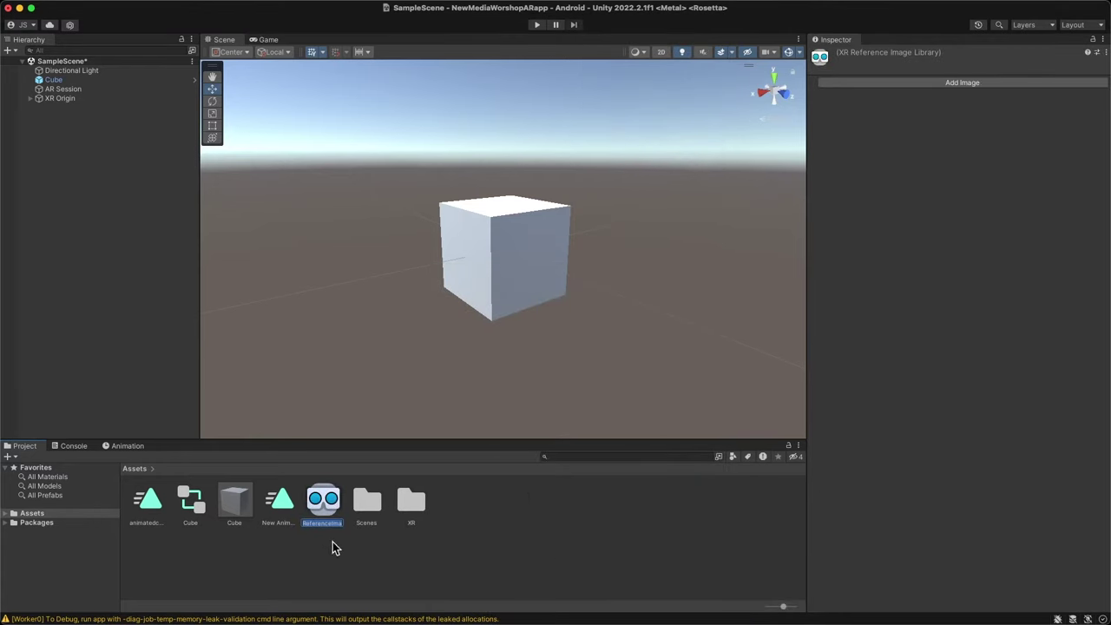
key("Return")
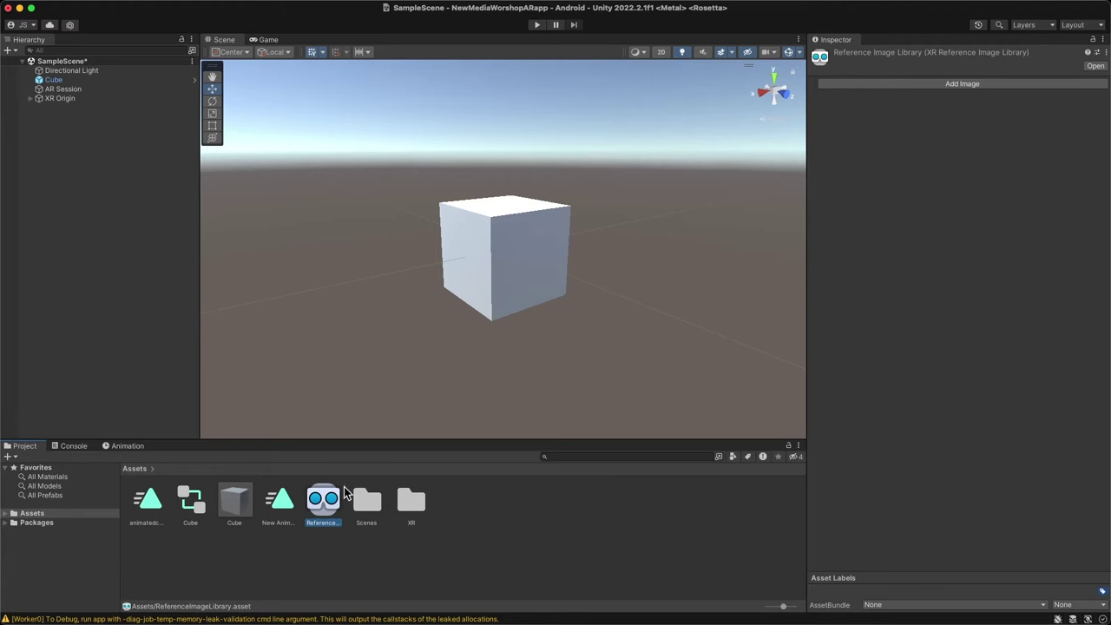
Add one empty image entry to ReferenceImageLibrary and reselect the library asset
left_click(953, 84)
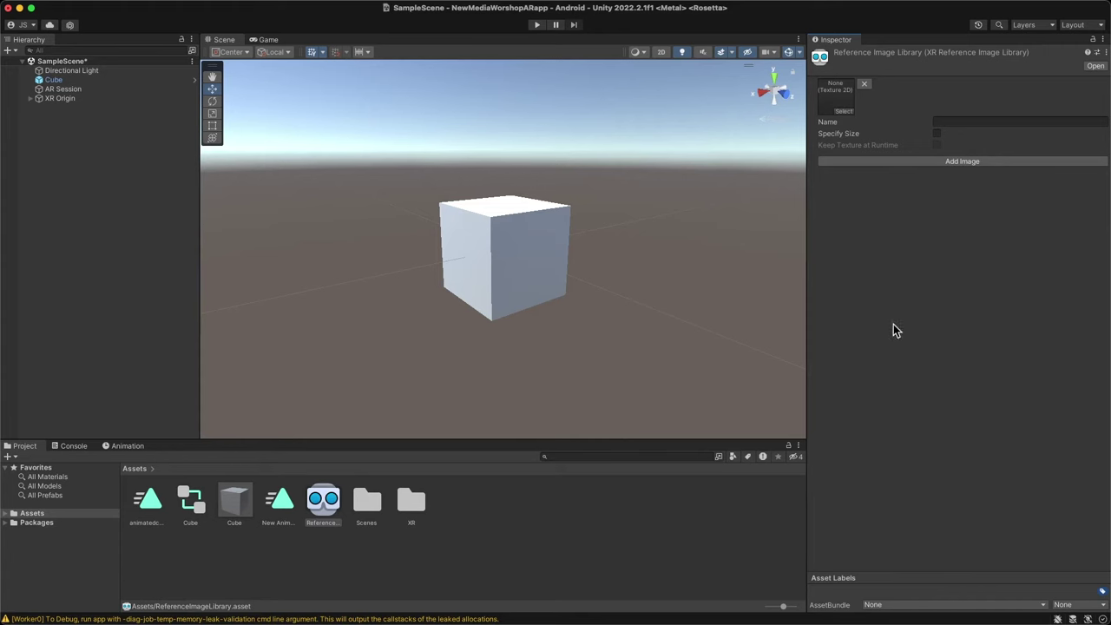
left_click(322, 503)
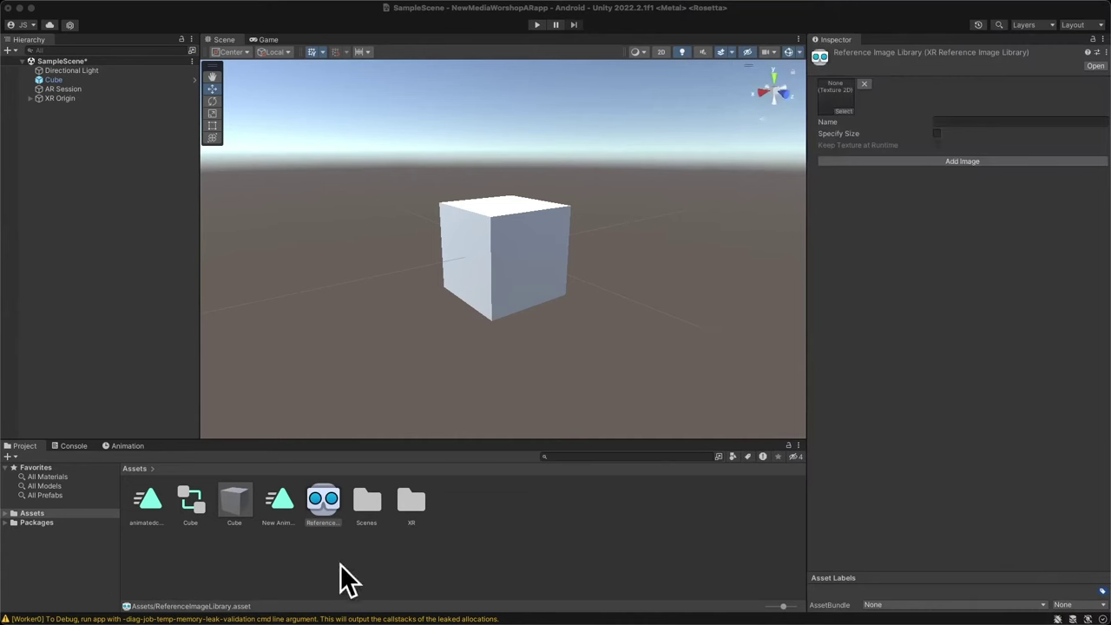
left_click(475, 514)
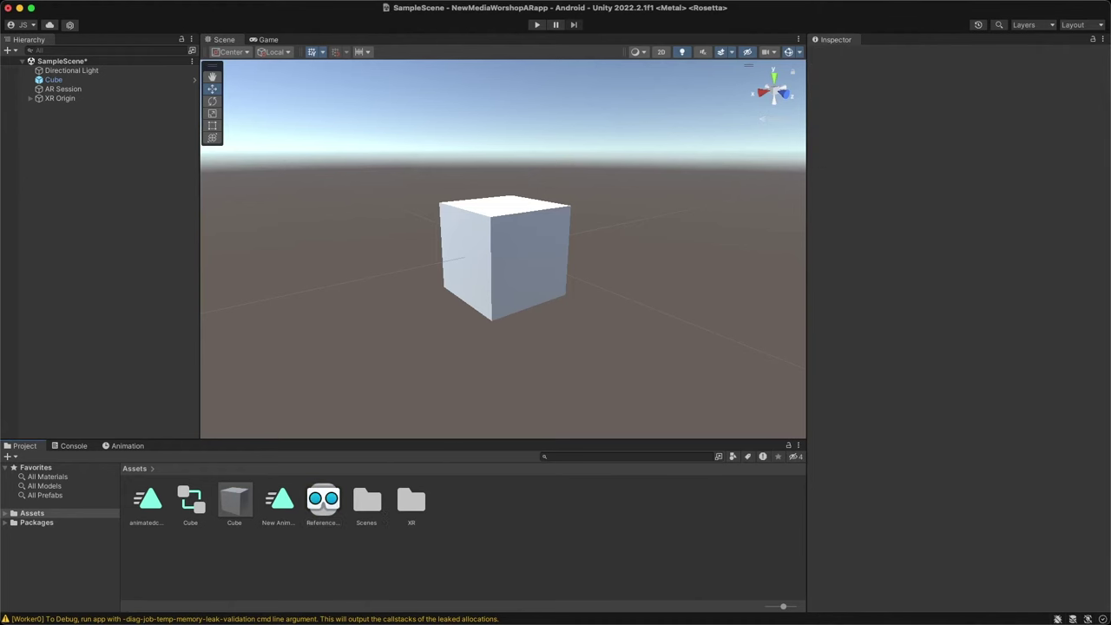
left_click(313, 505)
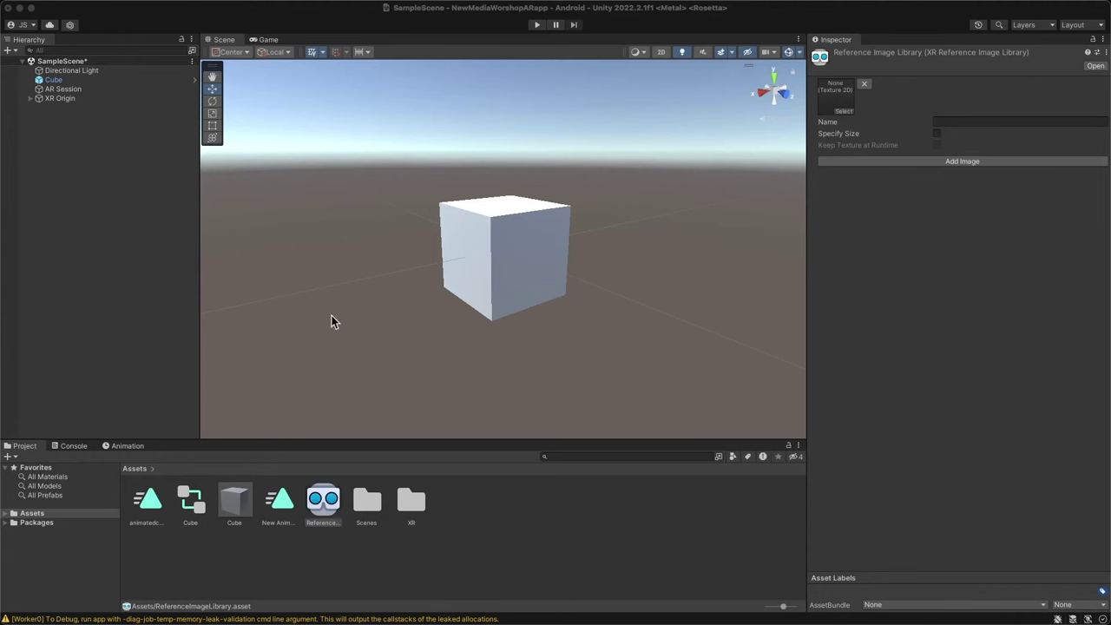
Drag the Brain_Wave cover JPG into Assets, check its 256x256 texture, and reselect the library
left_click_drag(490, 483, 503, 536)
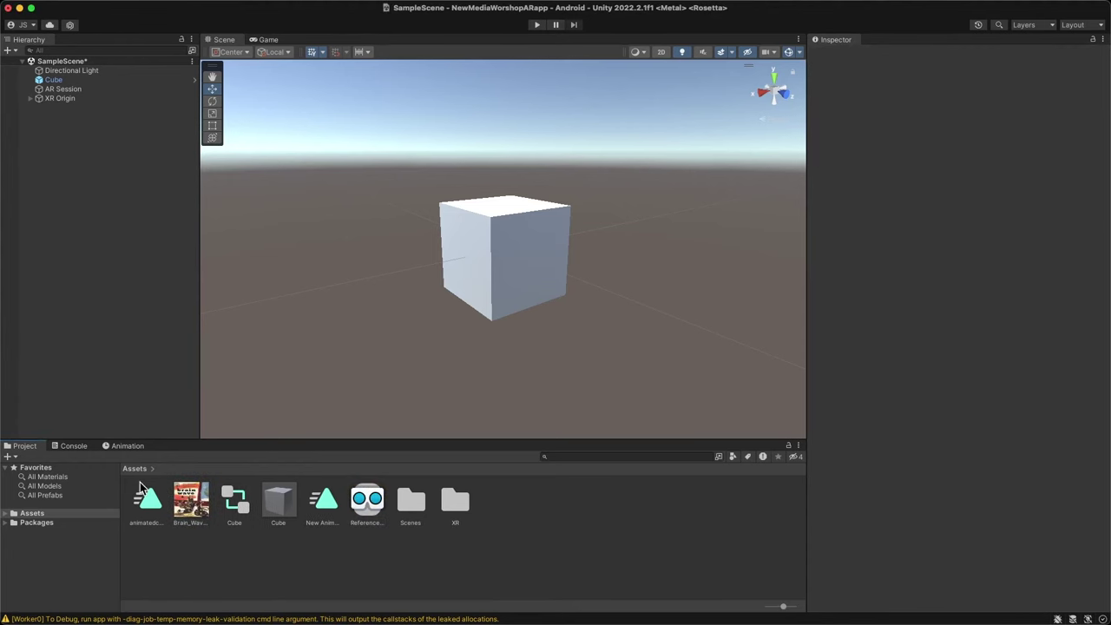
left_click(190, 503)
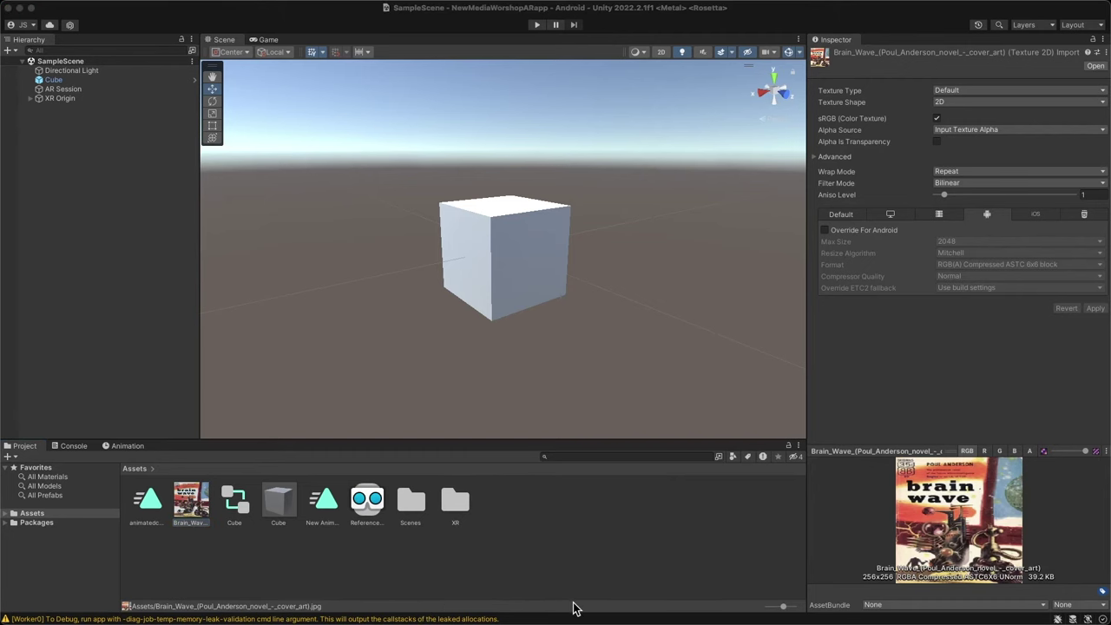
left_click(612, 518)
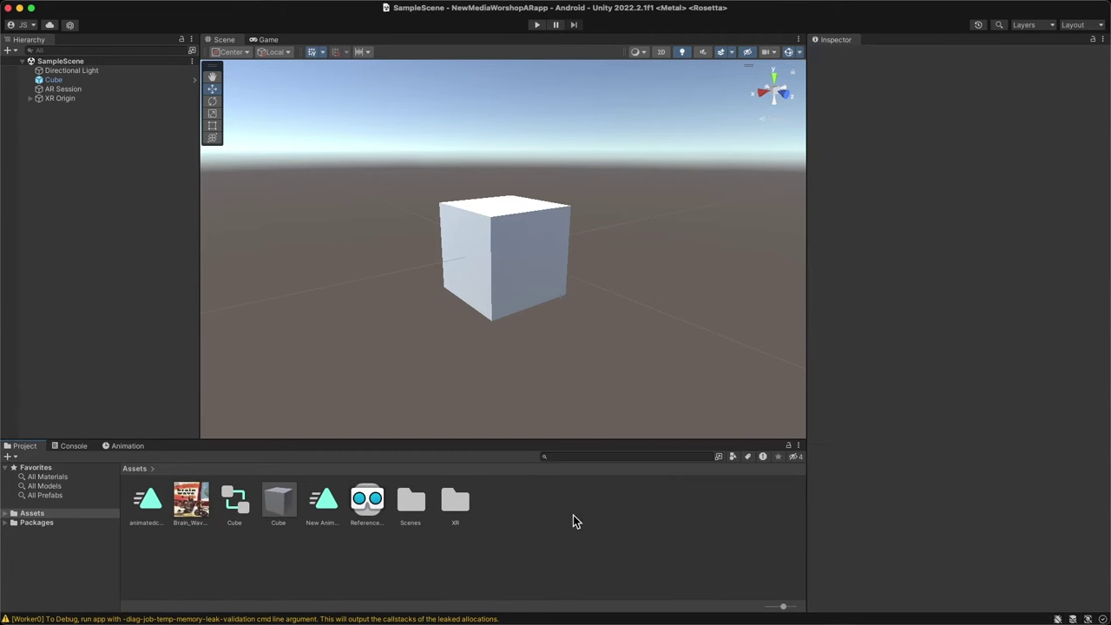
left_click(182, 499)
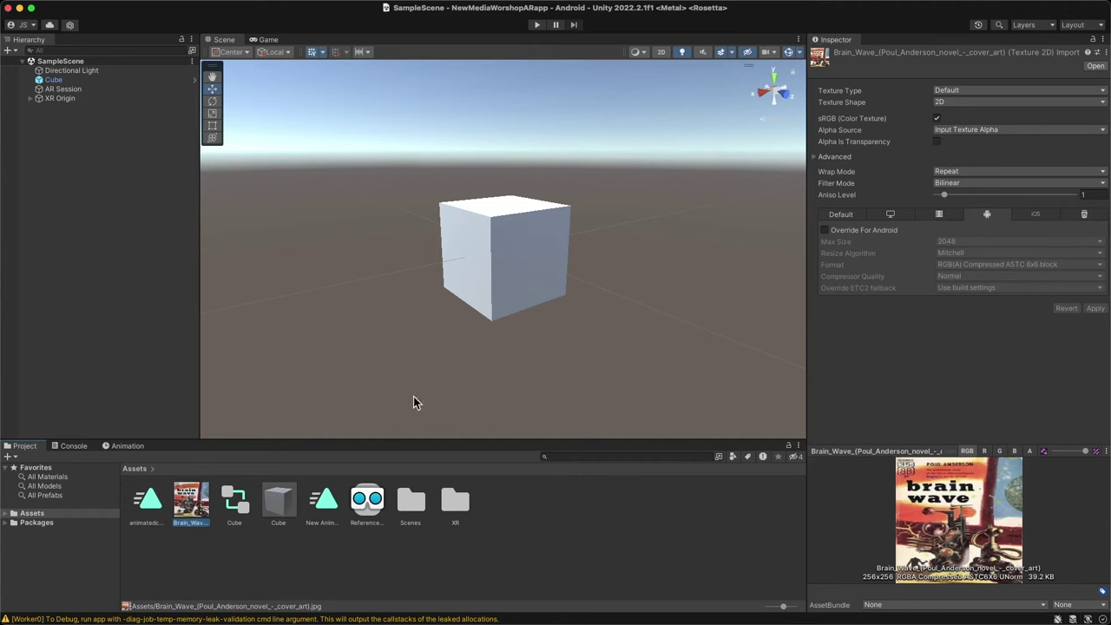
left_click(380, 496)
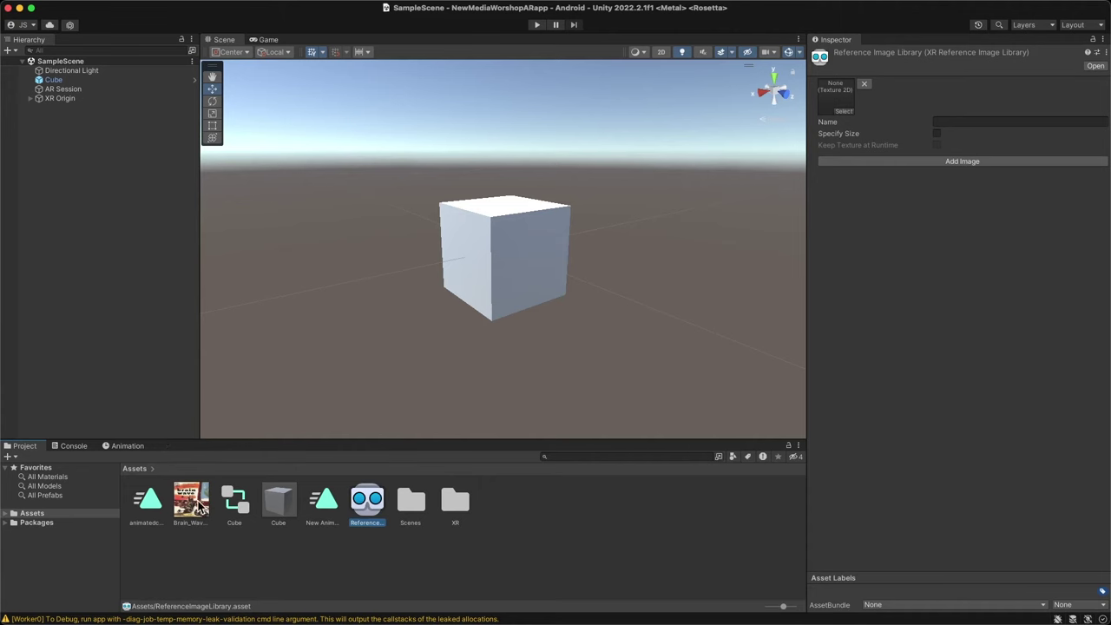
Assign the Brain_Wave texture to the library entry, name it BrainWave, and enable Specify Size
left_click_drag(198, 503, 841, 104)
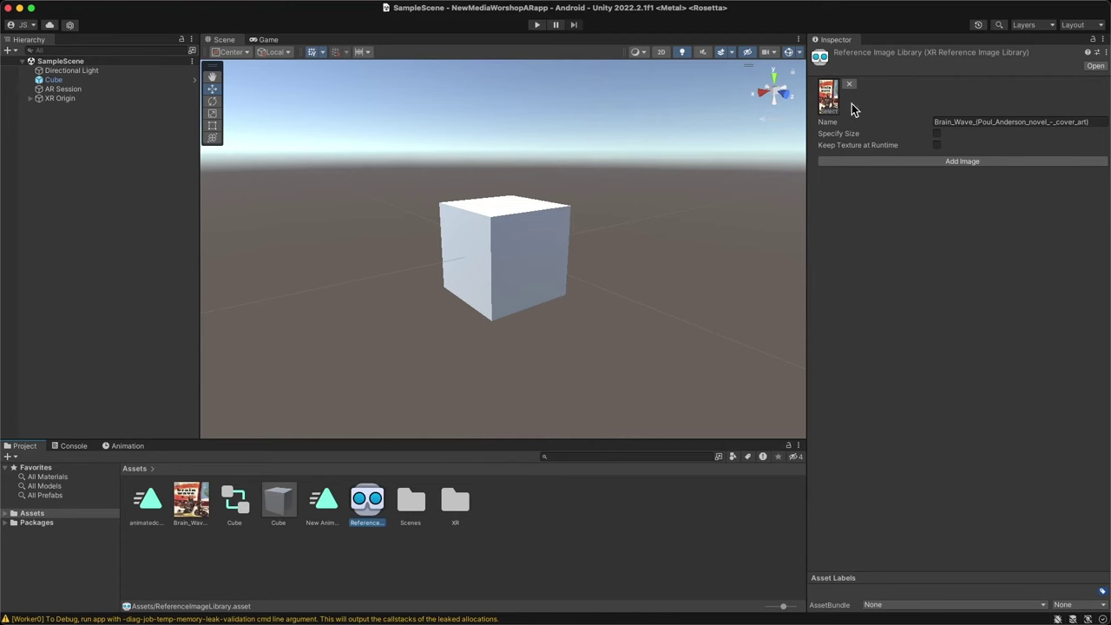
left_click(1022, 122)
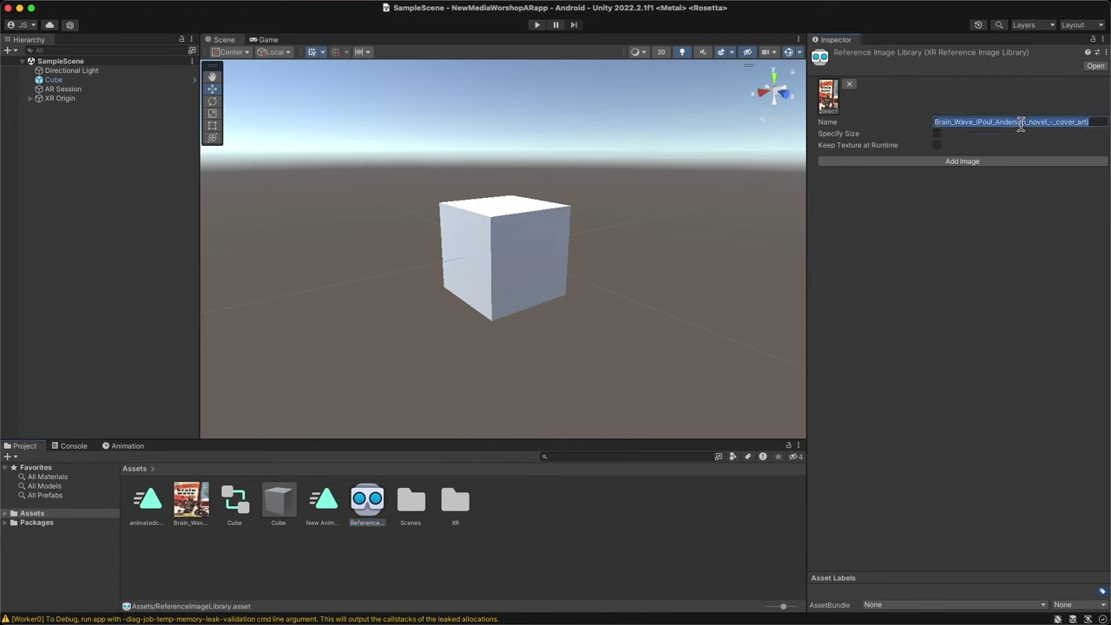
type("brain Wave")
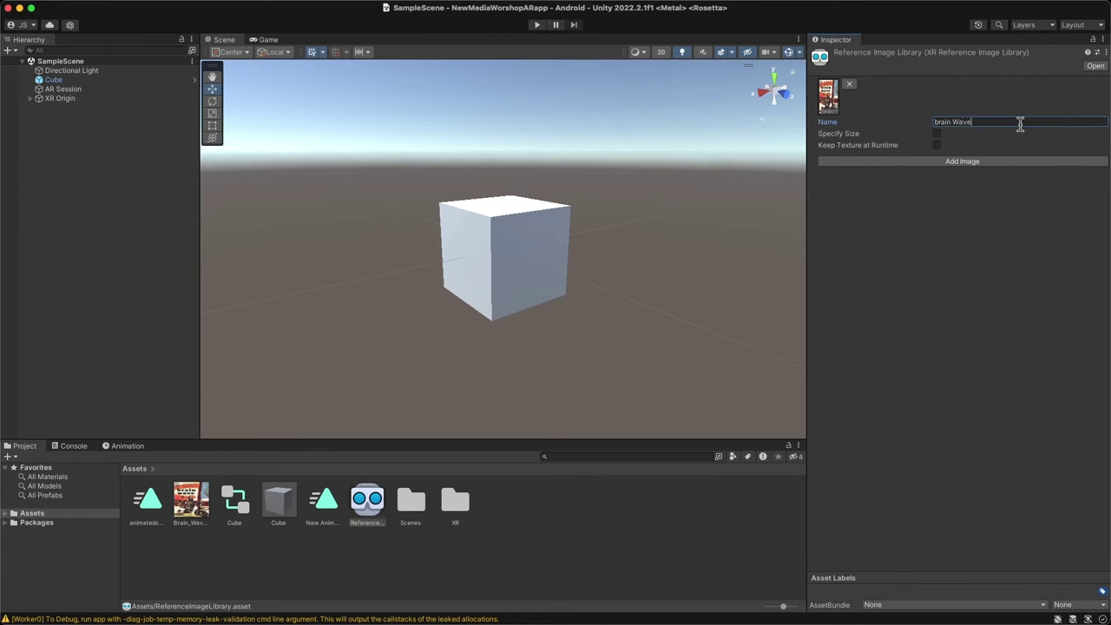
left_click(949, 120)
type("Bra")
left_click(956, 184)
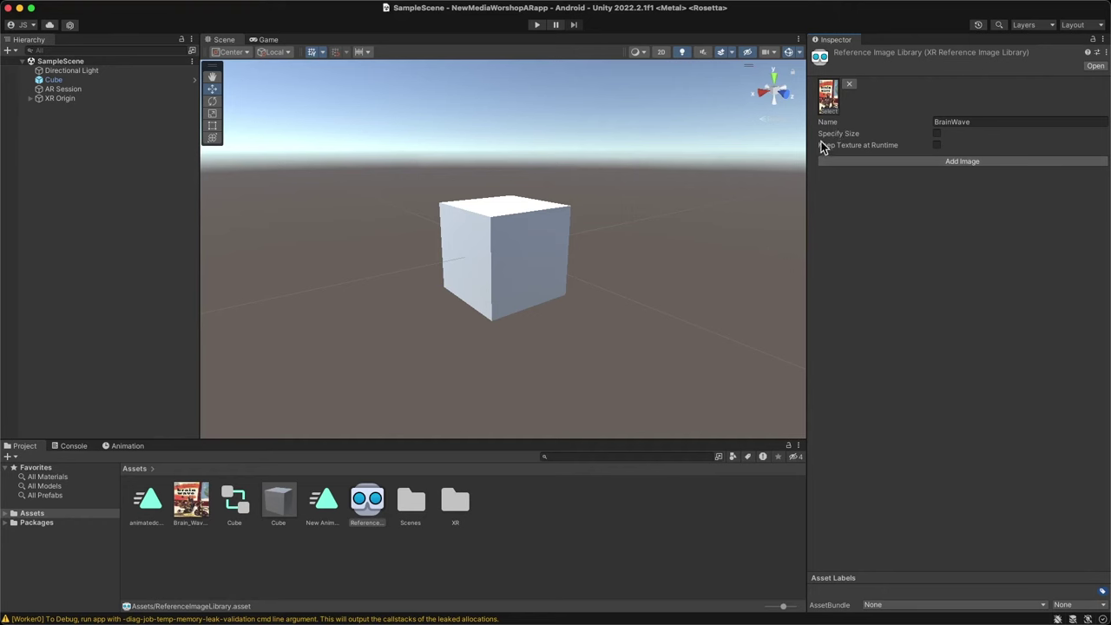
left_click(936, 135)
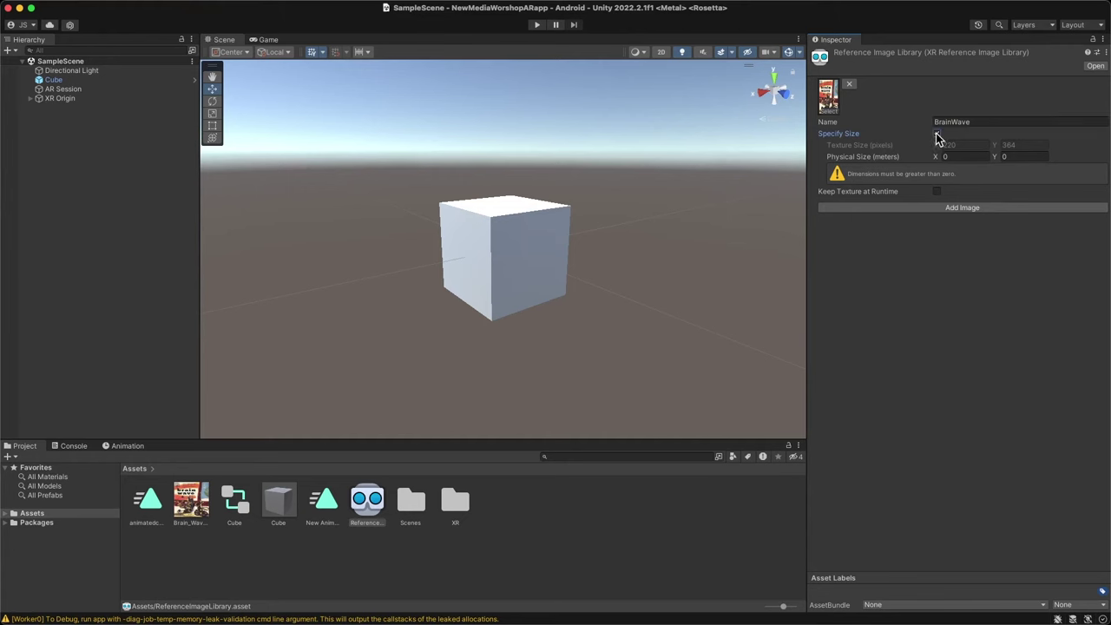
Set BrainWave's physical size to 0.1208791 × 0.2 m, remove the stray empty entry, and keep texture at runtime
left_click(948, 158)
type("0.")
type("1")
type("2")
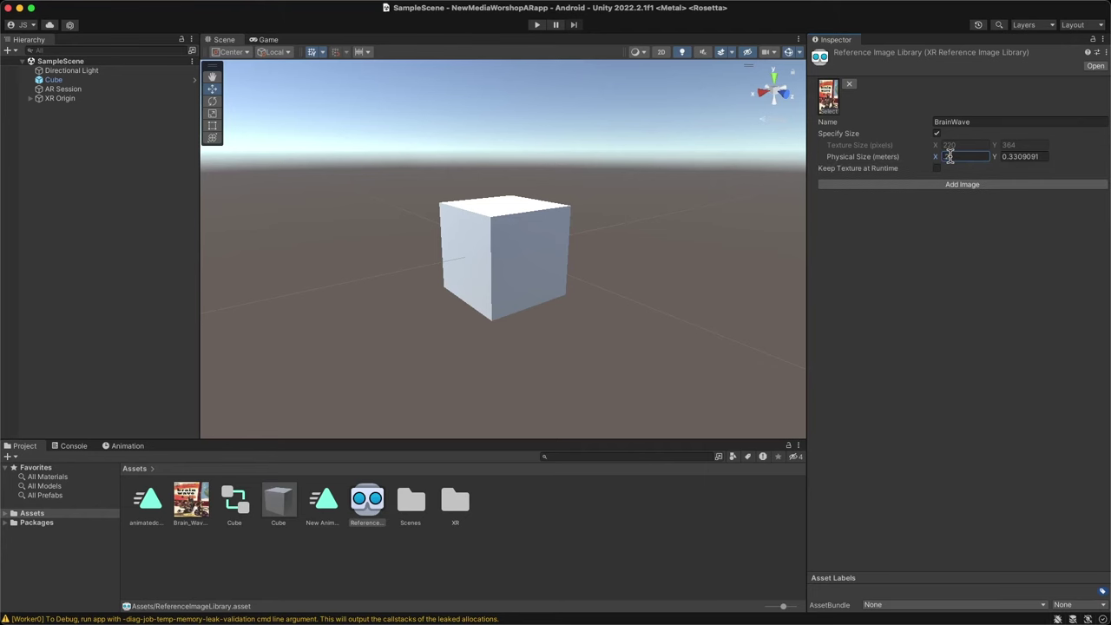
left_click(954, 188)
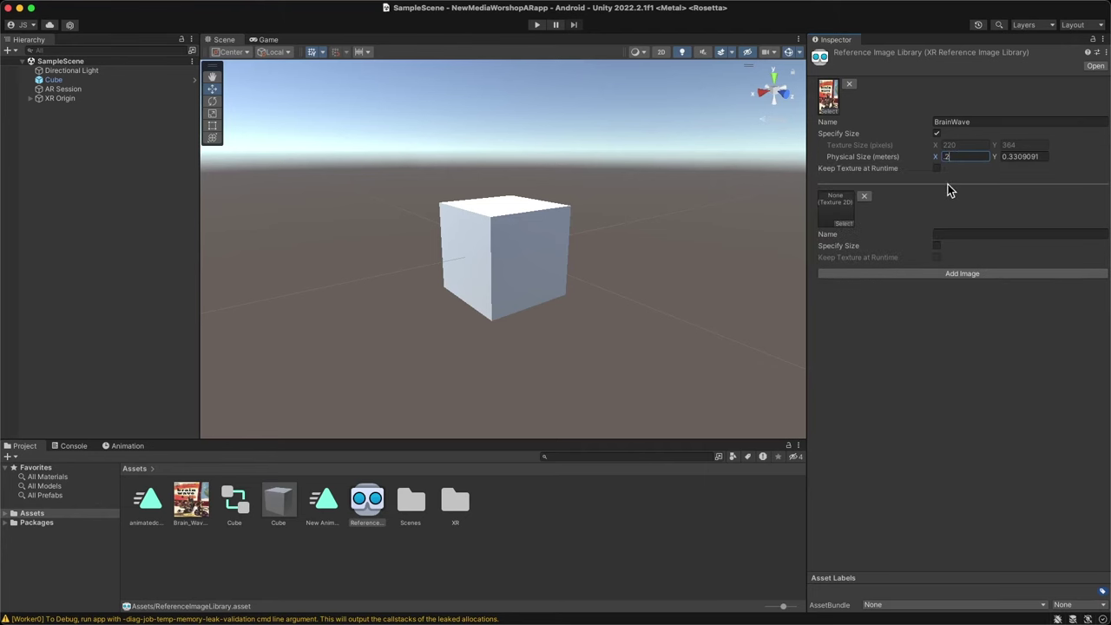
left_click(1007, 156)
type("0.2")
left_click(864, 196)
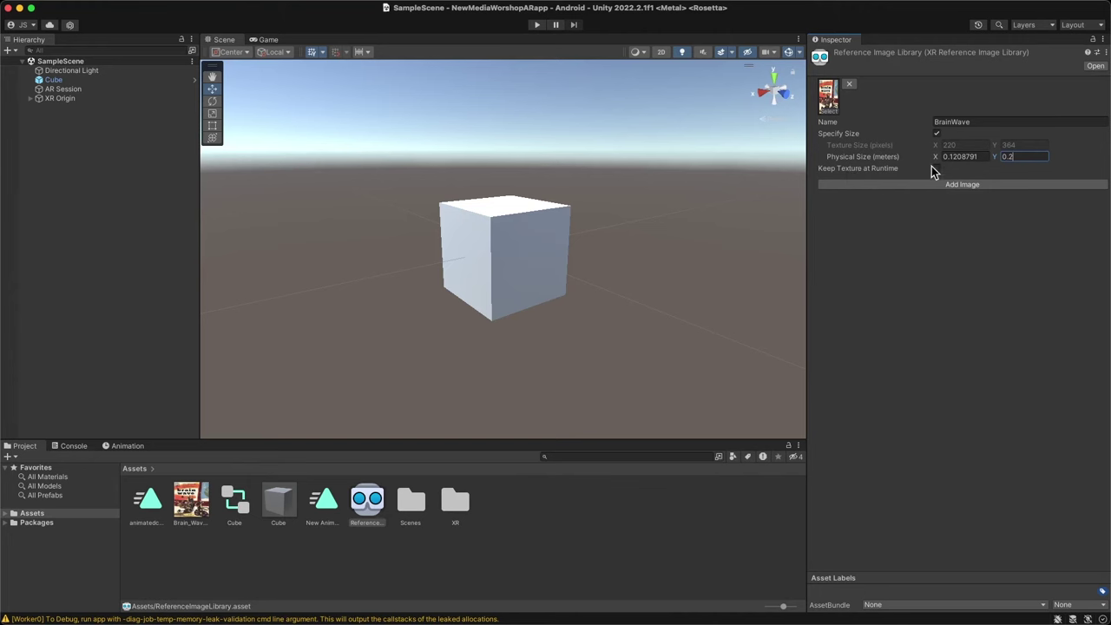
left_click(936, 169)
left_click(1006, 156)
key("Return")
mouse_move(825, 99)
left_click(156, 339)
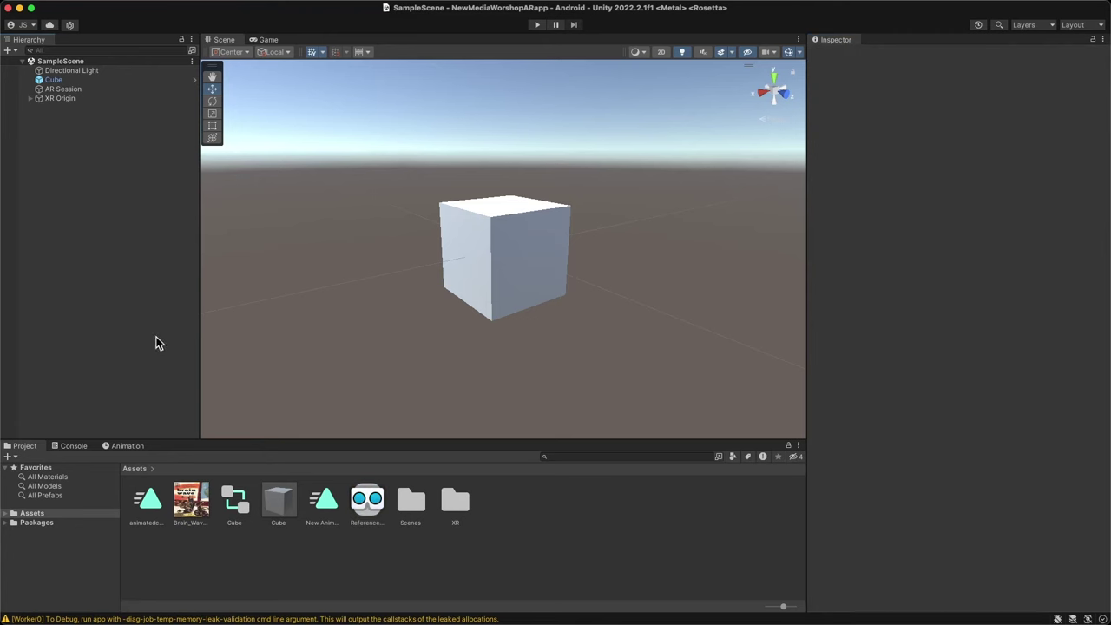
left_click(470, 227)
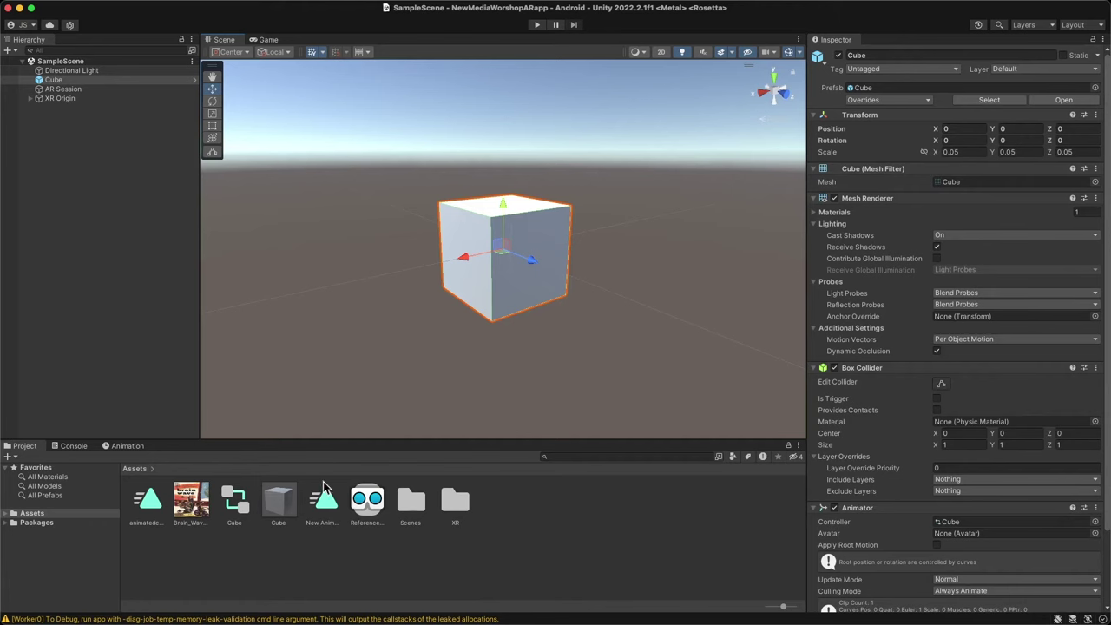
left_click(360, 495)
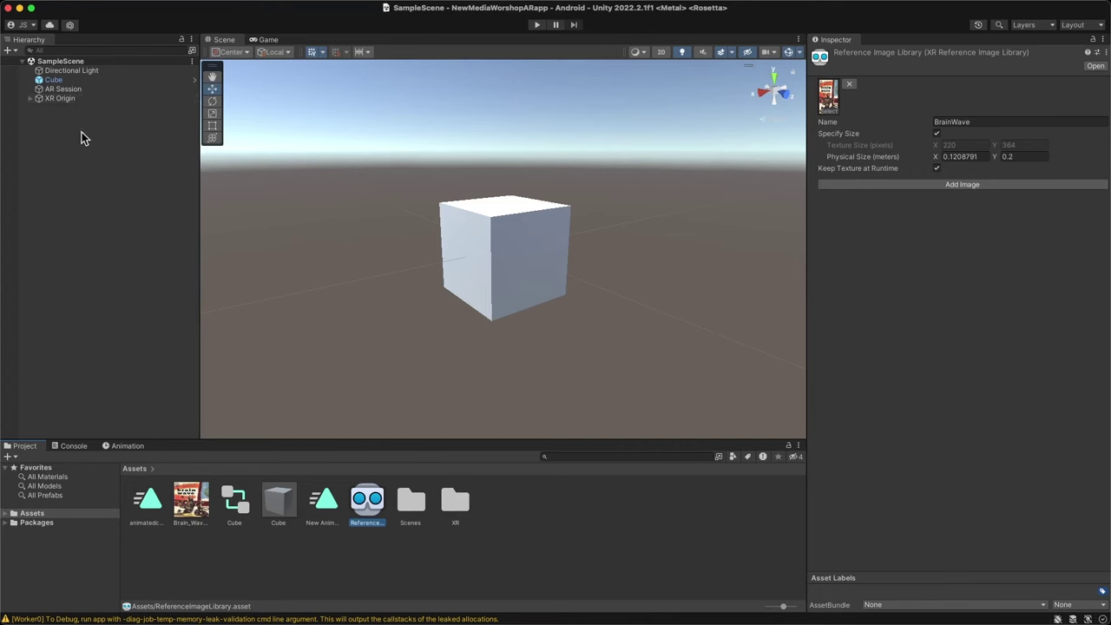
left_click(503, 261)
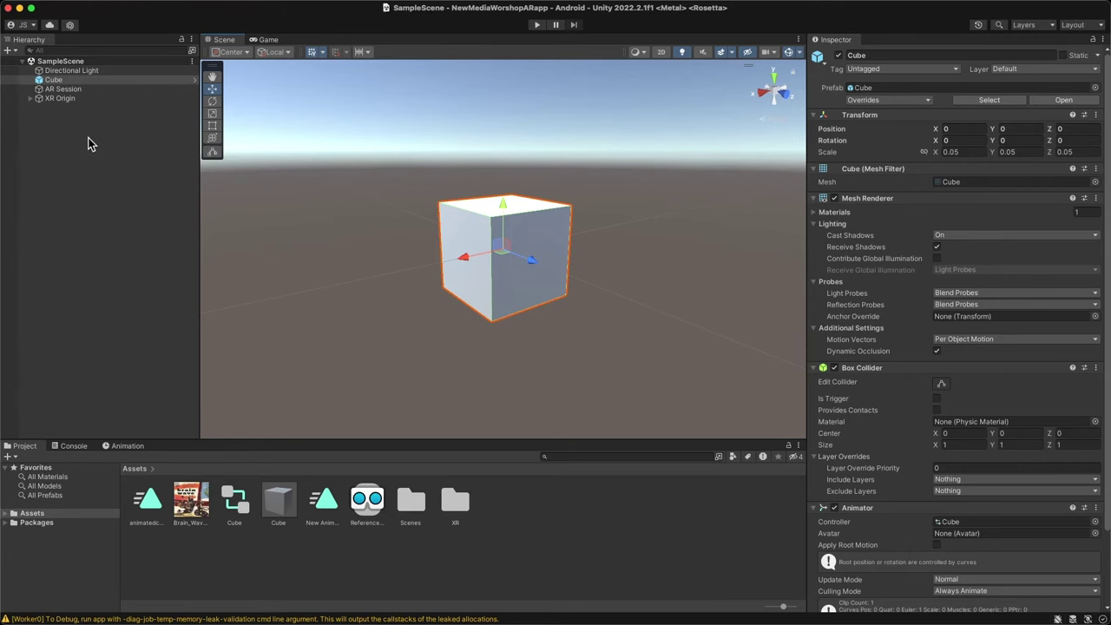
On XR Origin's tracked image manager, set Serialized Library to ReferenceImageLibrary and Tracked Image Prefab to Cube
left_click(66, 103)
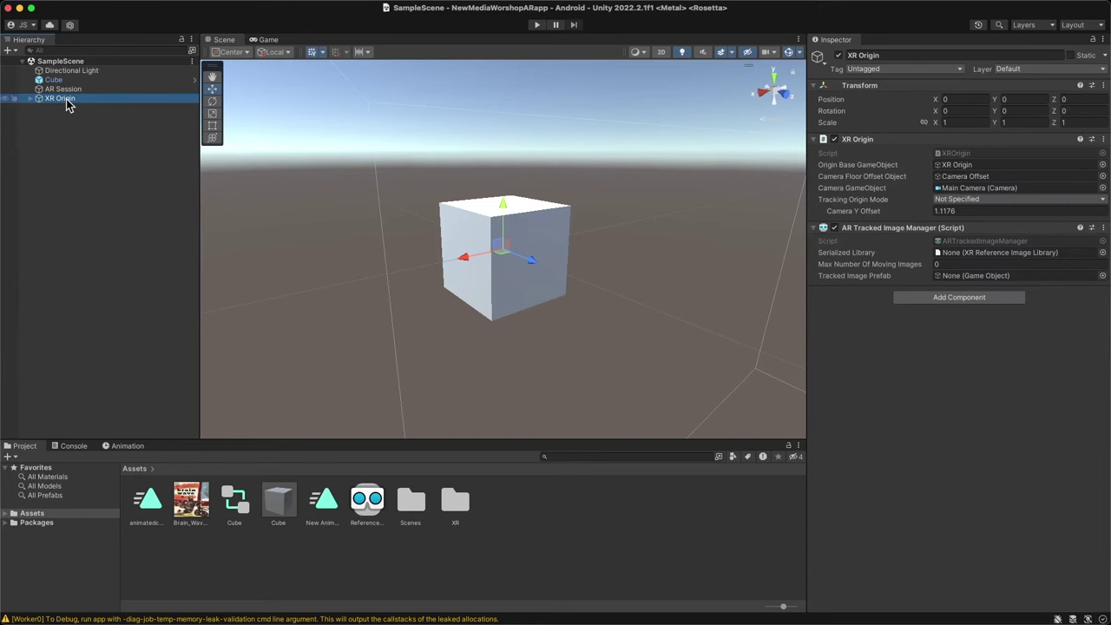
left_click(368, 497)
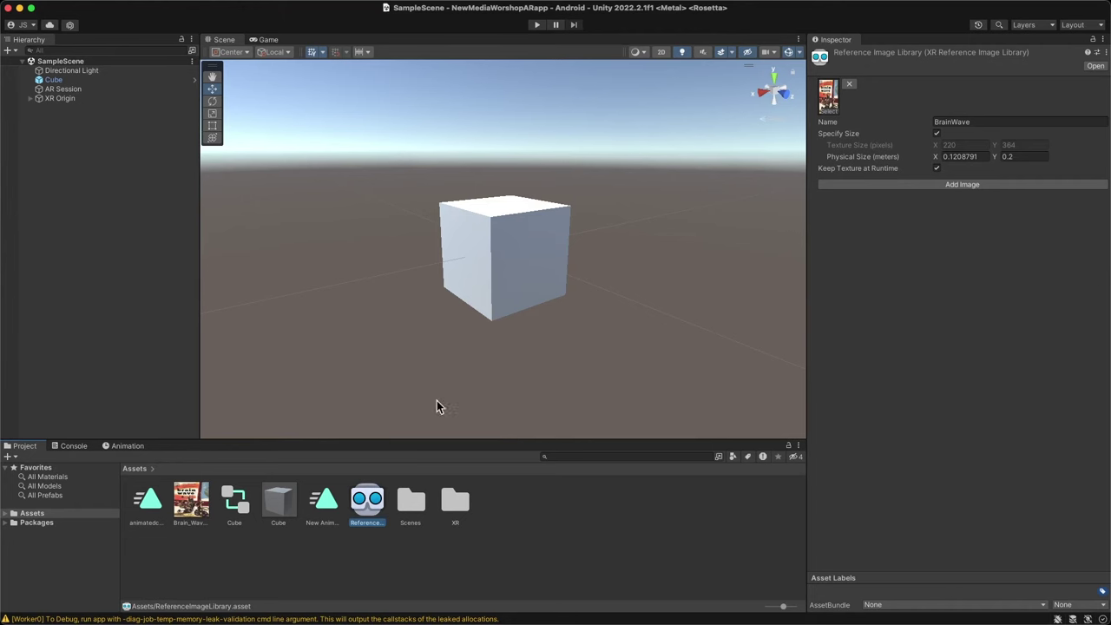
left_click(508, 232)
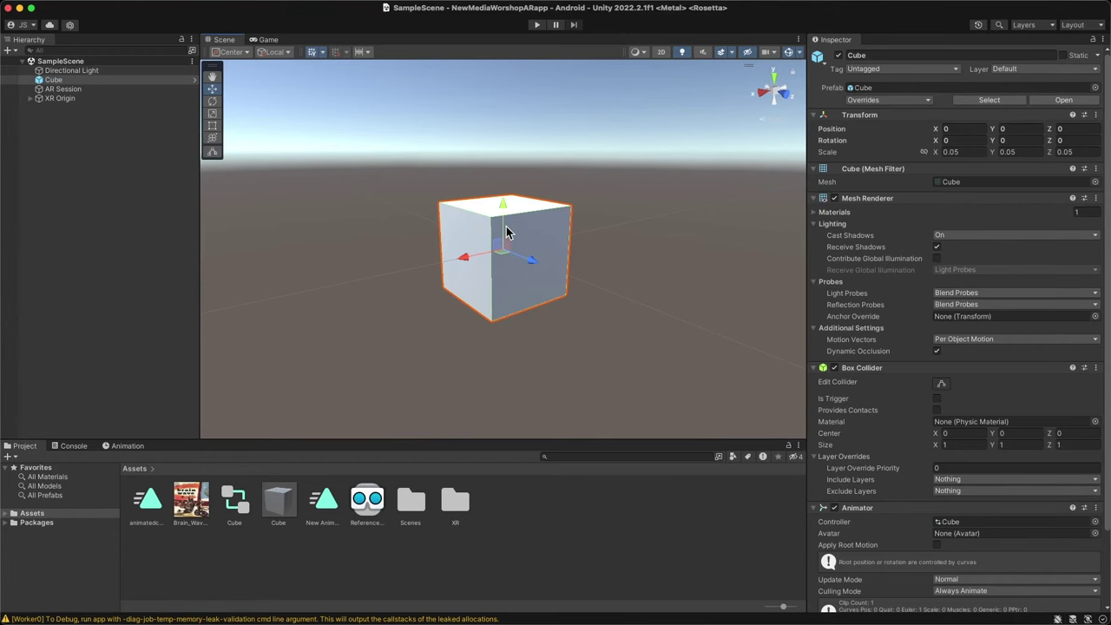
left_click(65, 99)
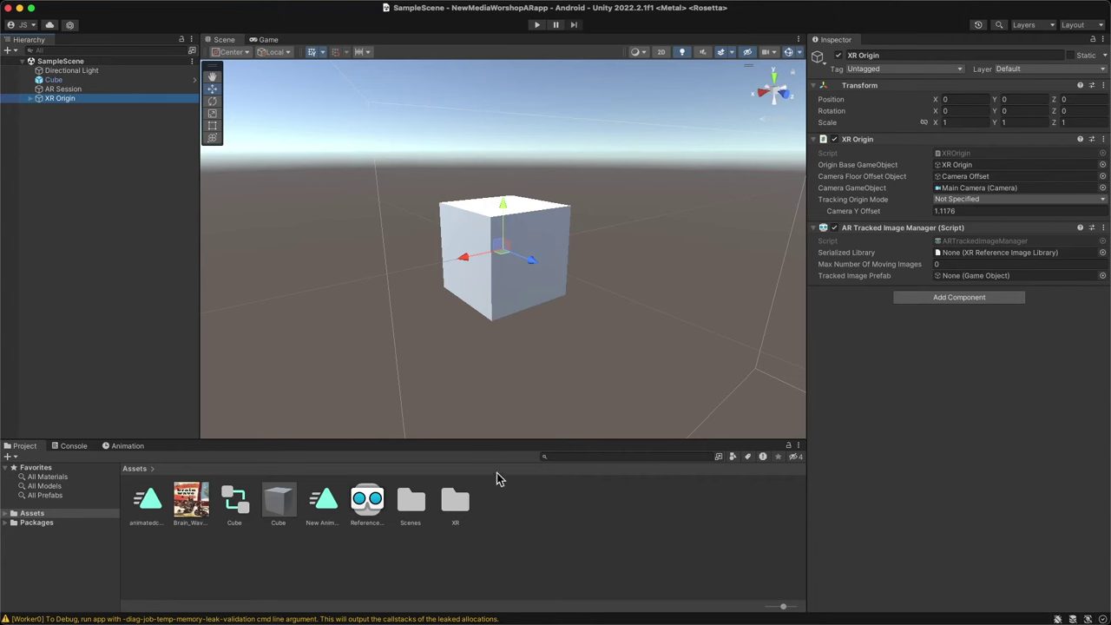
left_click_drag(366, 507, 982, 261)
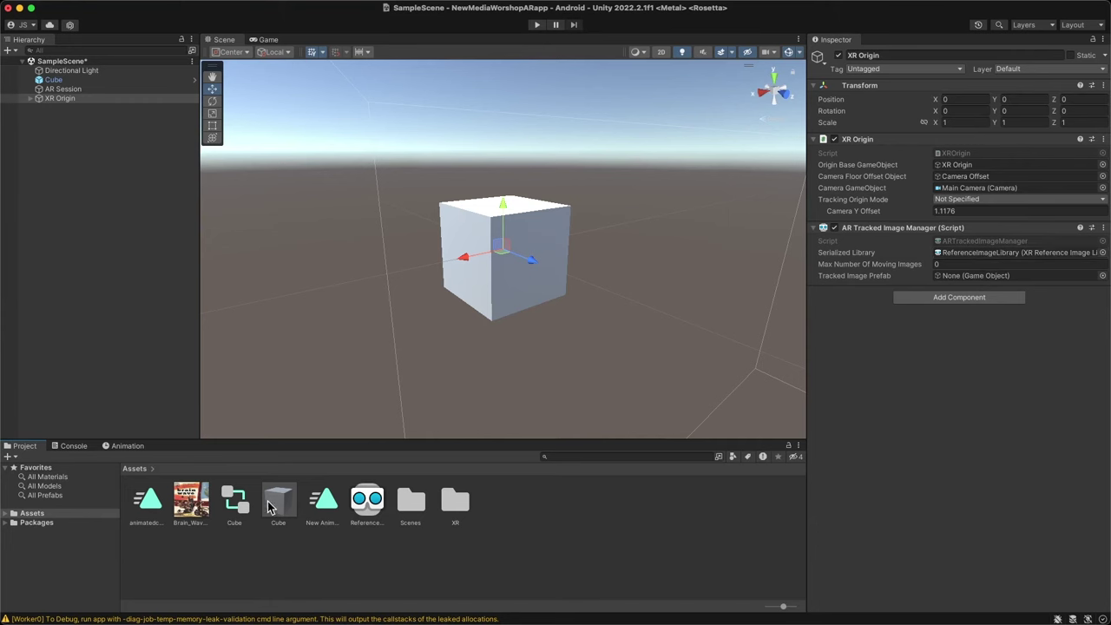
left_click_drag(277, 508, 956, 277)
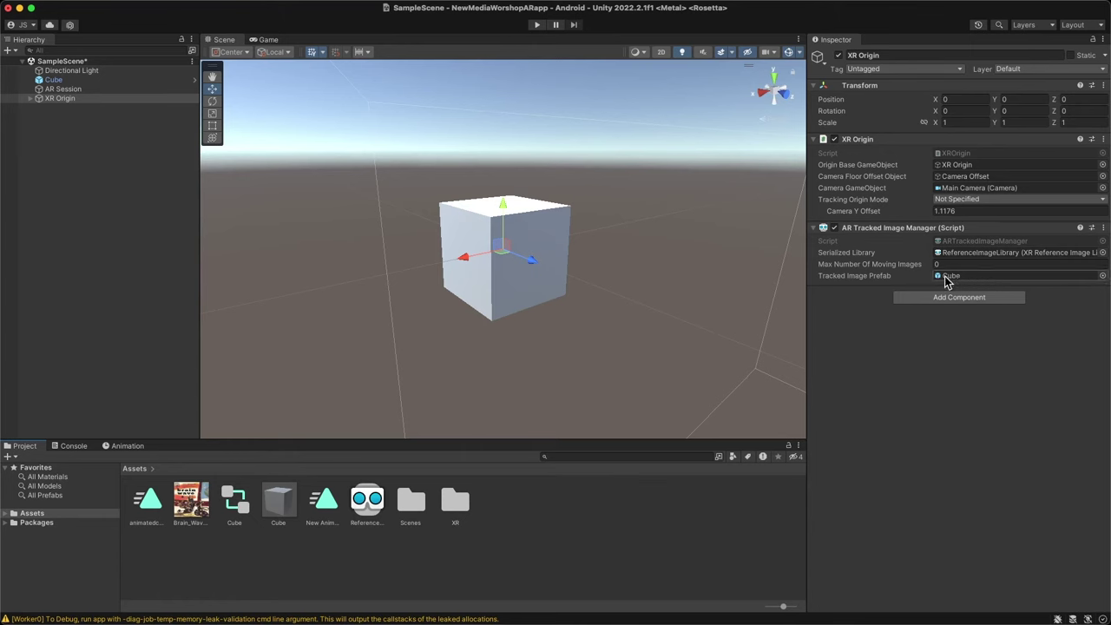
left_click(50, 82)
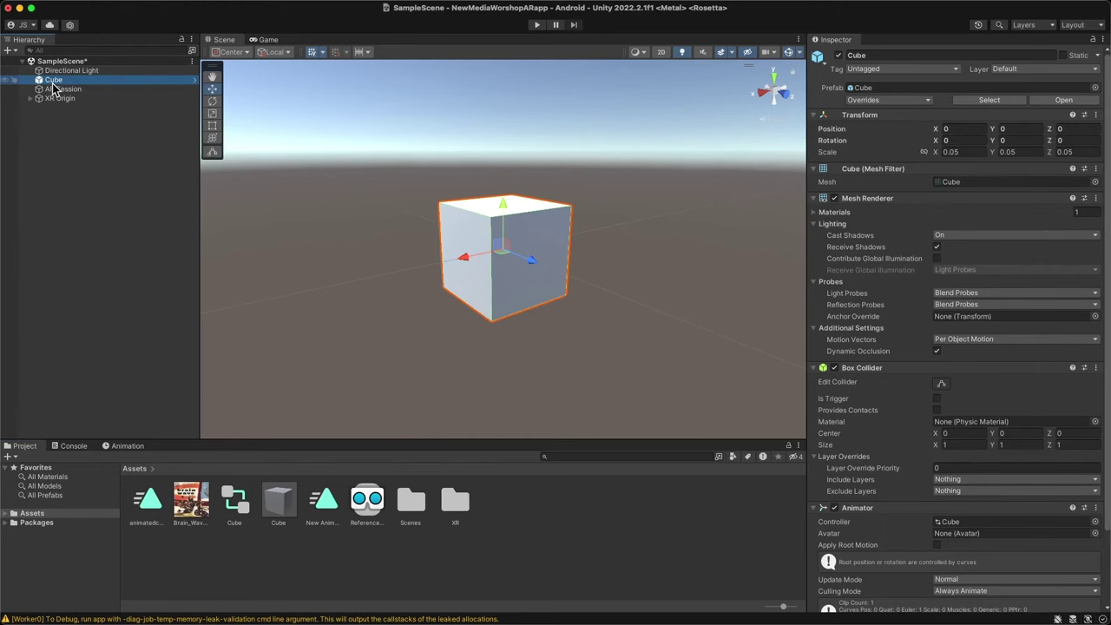
Delete the Cube from the scene and set XR Origin's Max Number Of Moving Images to 1
key("Delete")
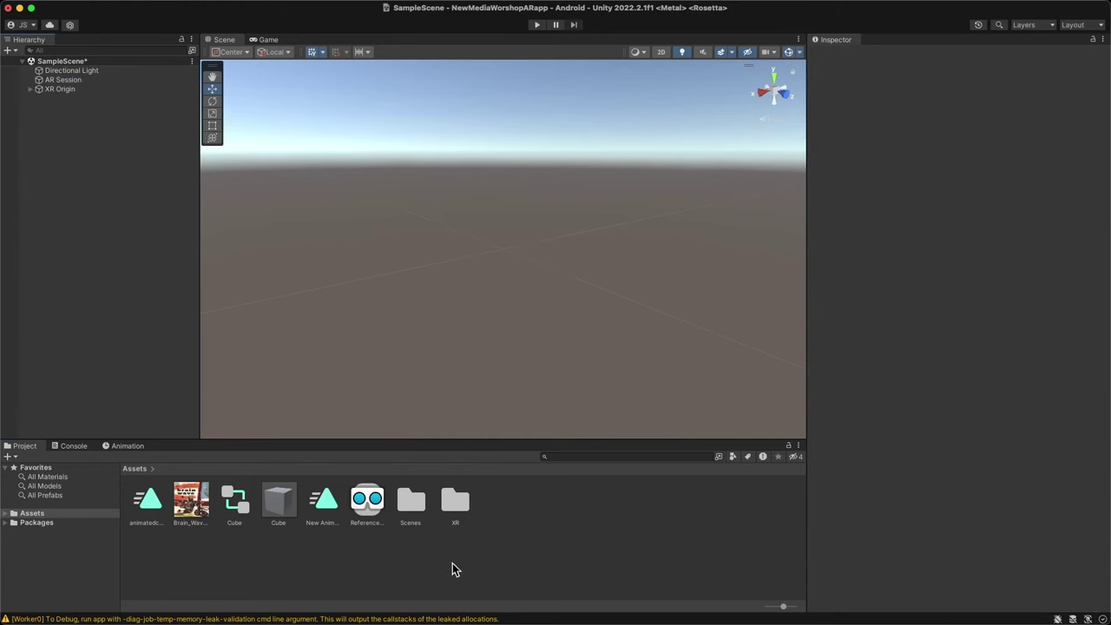
left_click(62, 89)
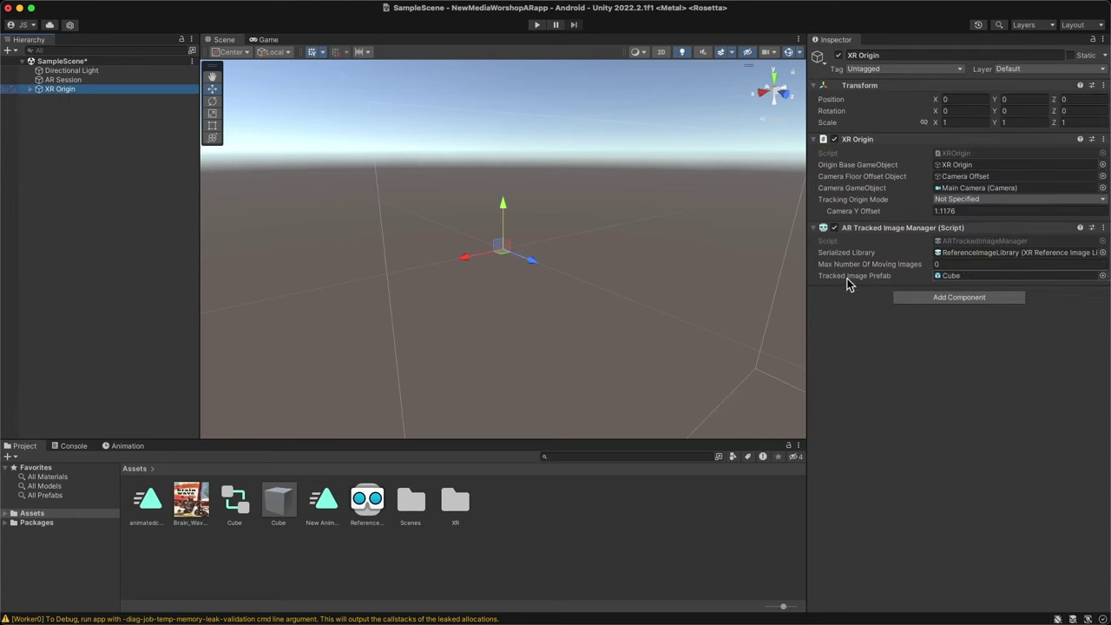
left_click(945, 266)
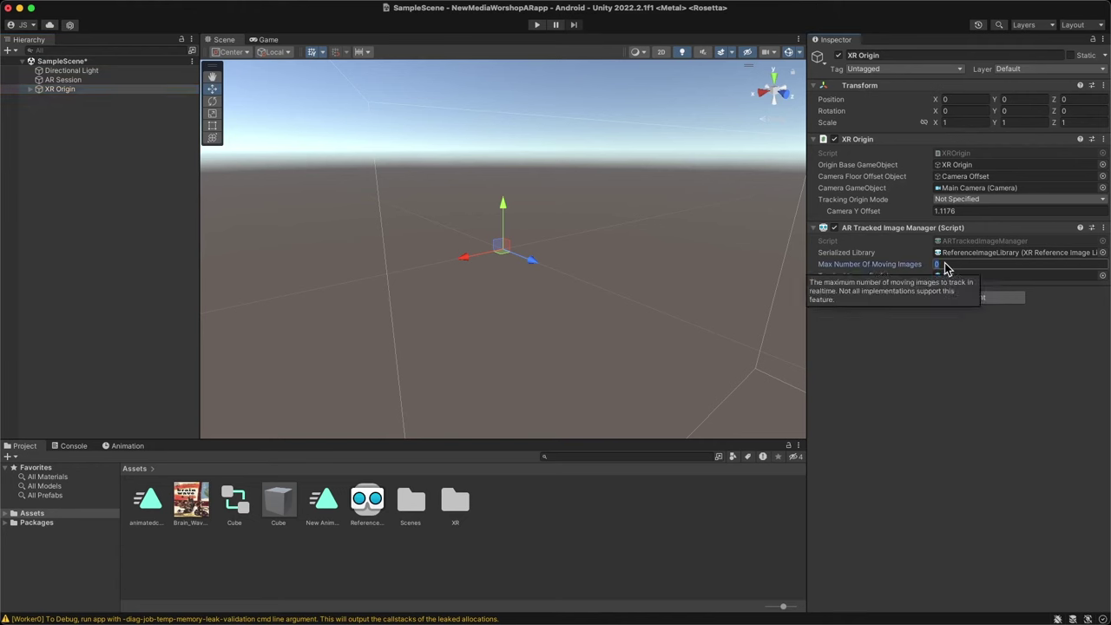
left_click(940, 342)
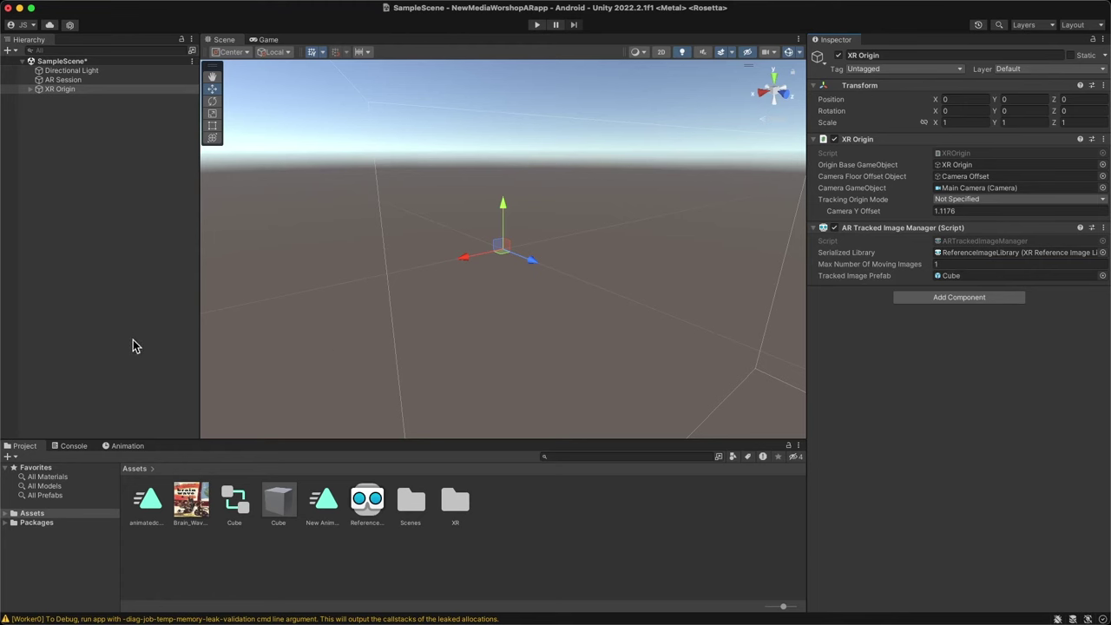
left_click(124, 297)
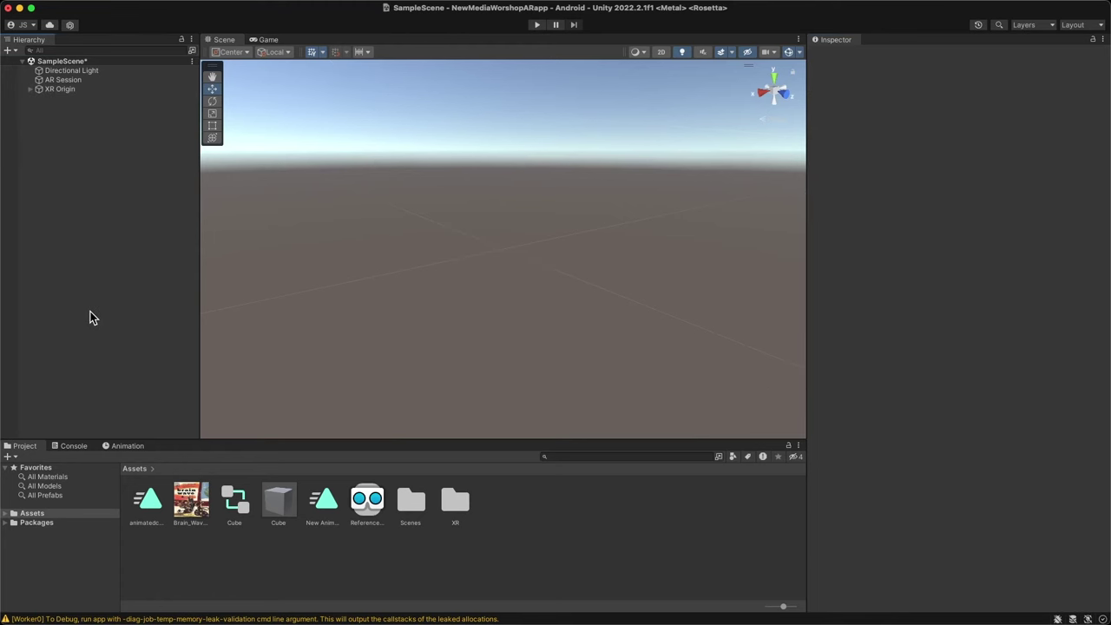
Deselect the XR Origin, save SampleScene, and open Build Settings with Android active
left_click(54, 90)
left_click(59, 80)
left_click(61, 136)
key("super+s")
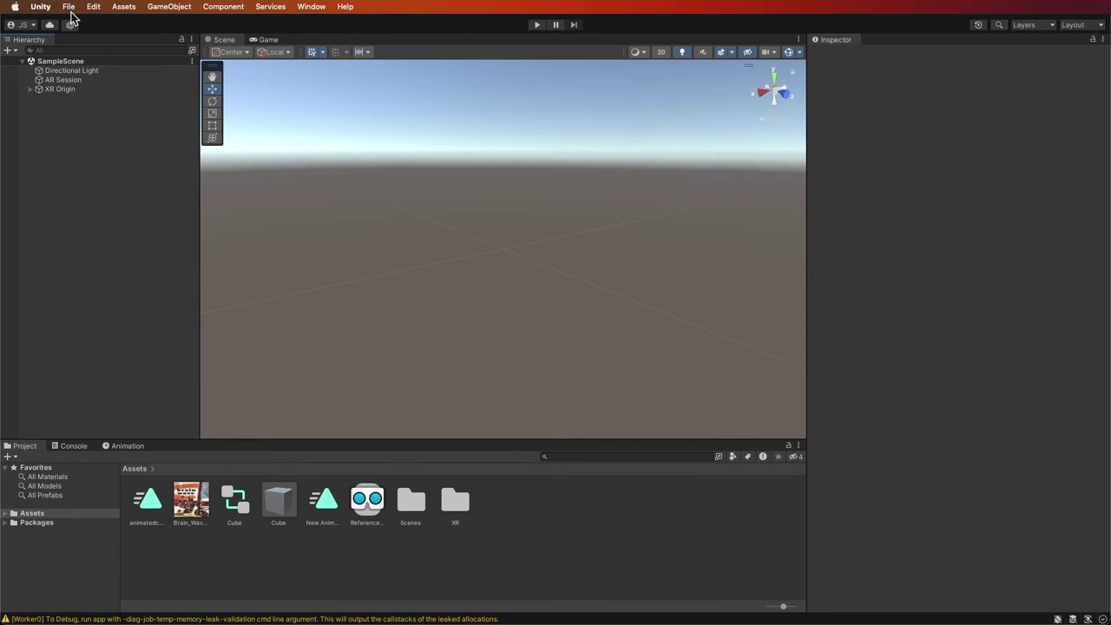
left_click(69, 8)
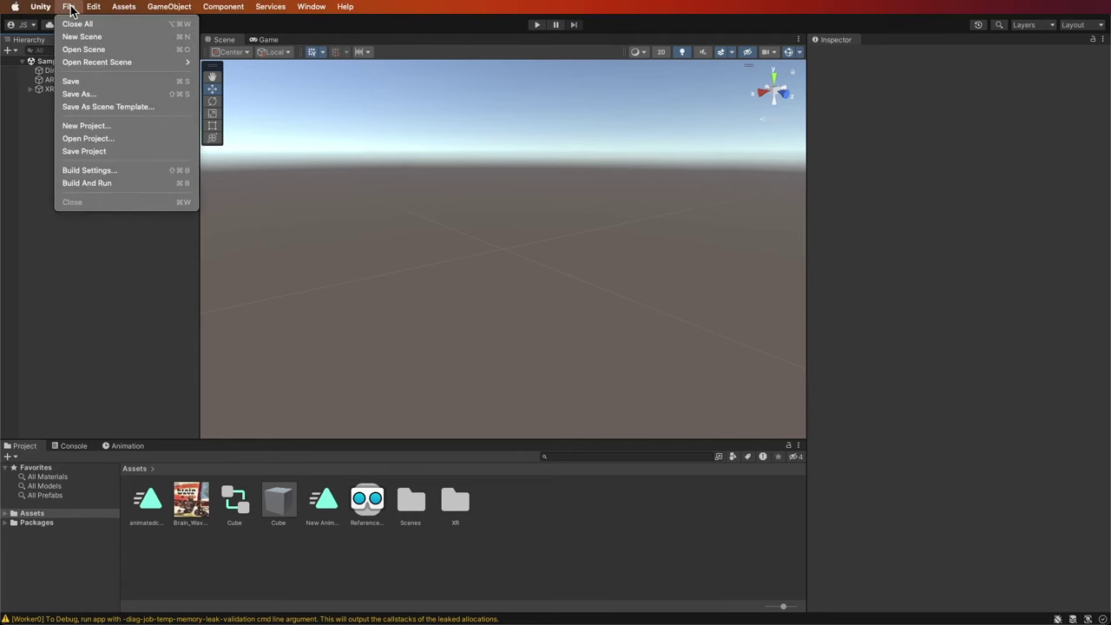
left_click(84, 173)
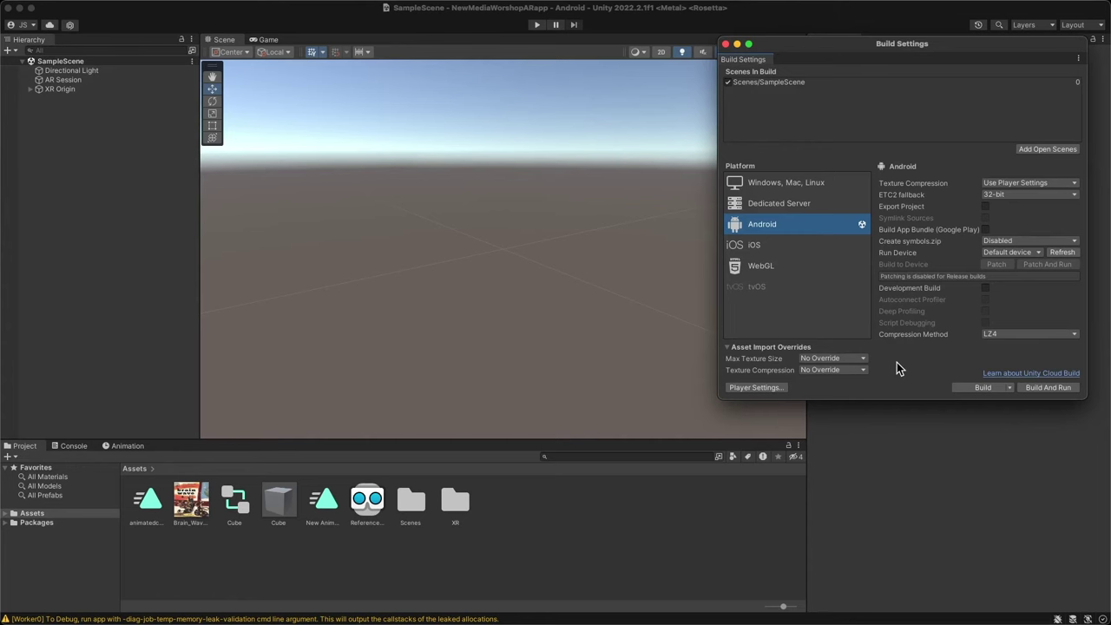
Bring up Project Settings on the Player page and move the window left
left_click(745, 388)
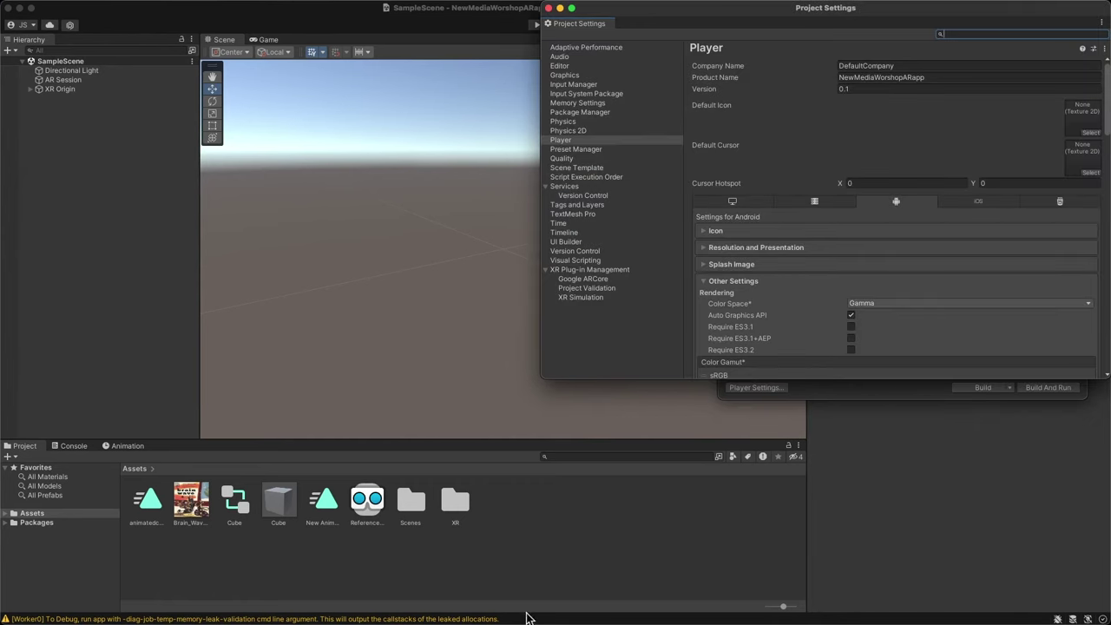
left_click(575, 611)
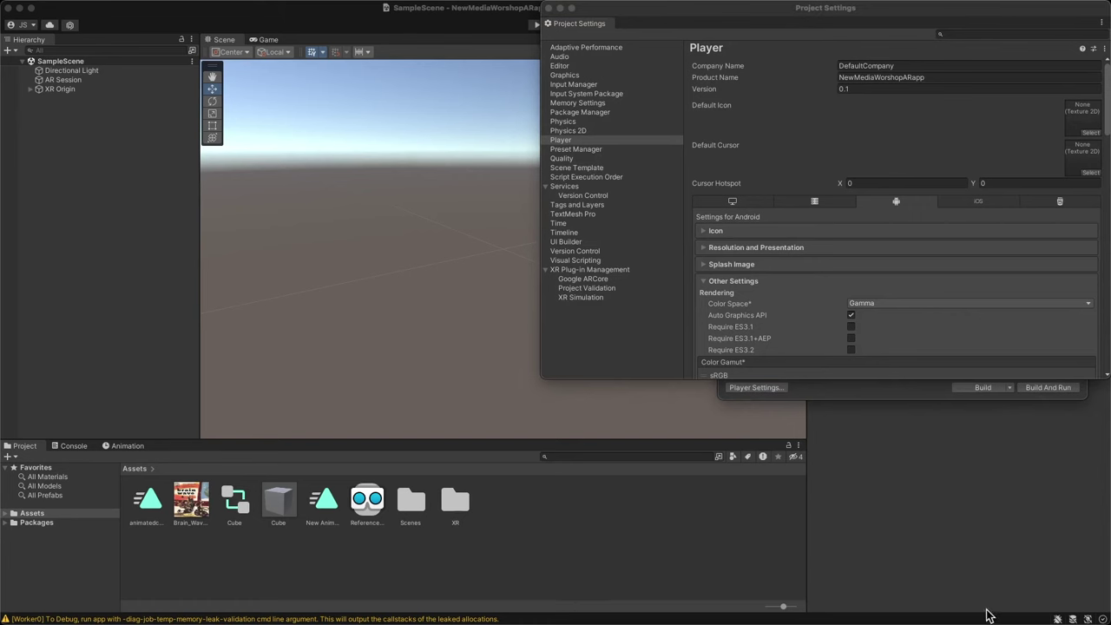
left_click(561, 140)
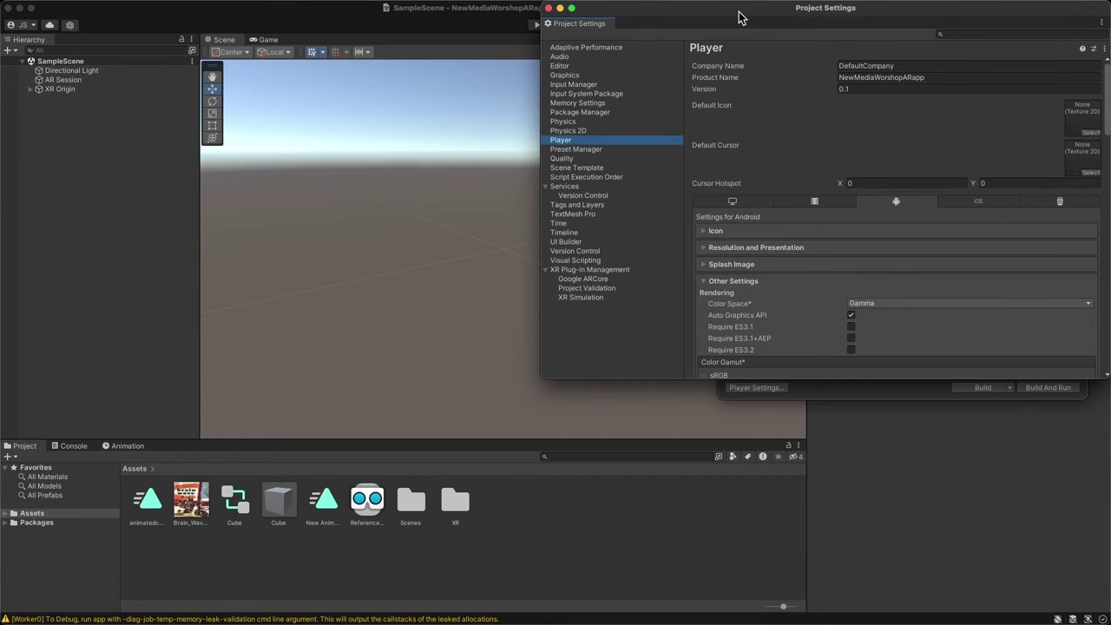
left_click_drag(738, 15, 447, 16)
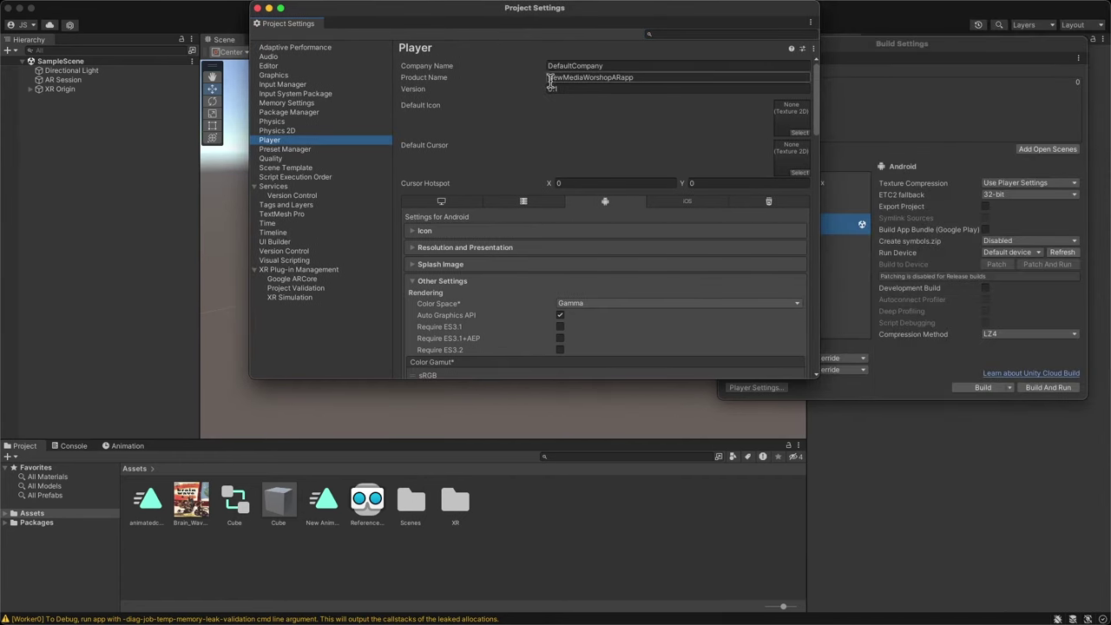
Replace Company Name DefaultCompany with the product name NewMediaWorshopARapp
left_click(591, 77)
key("super+c")
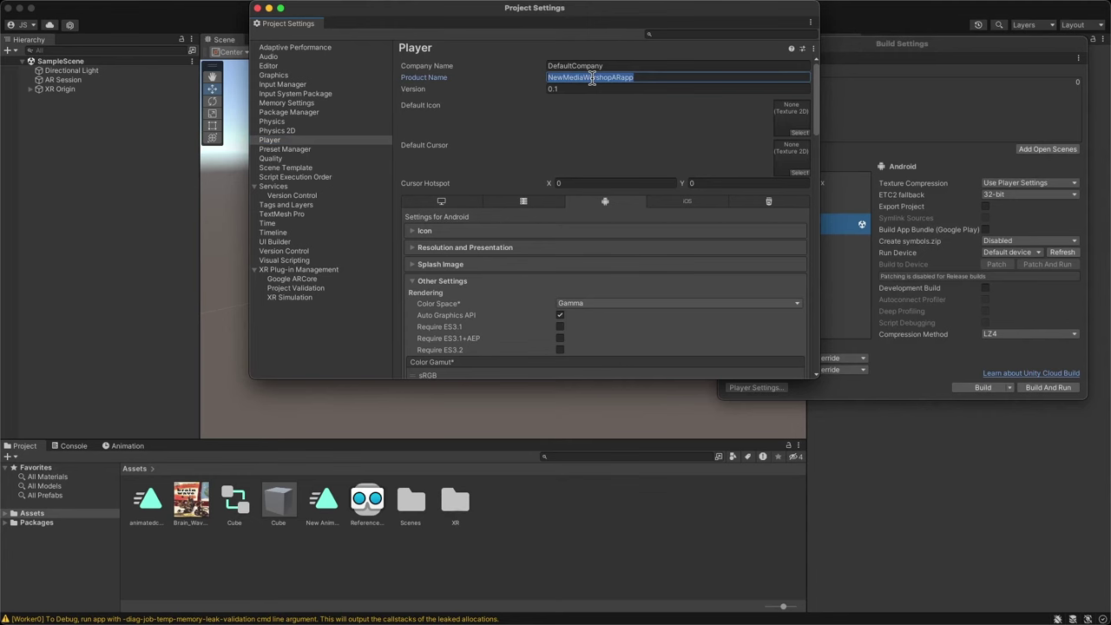
left_click(590, 65)
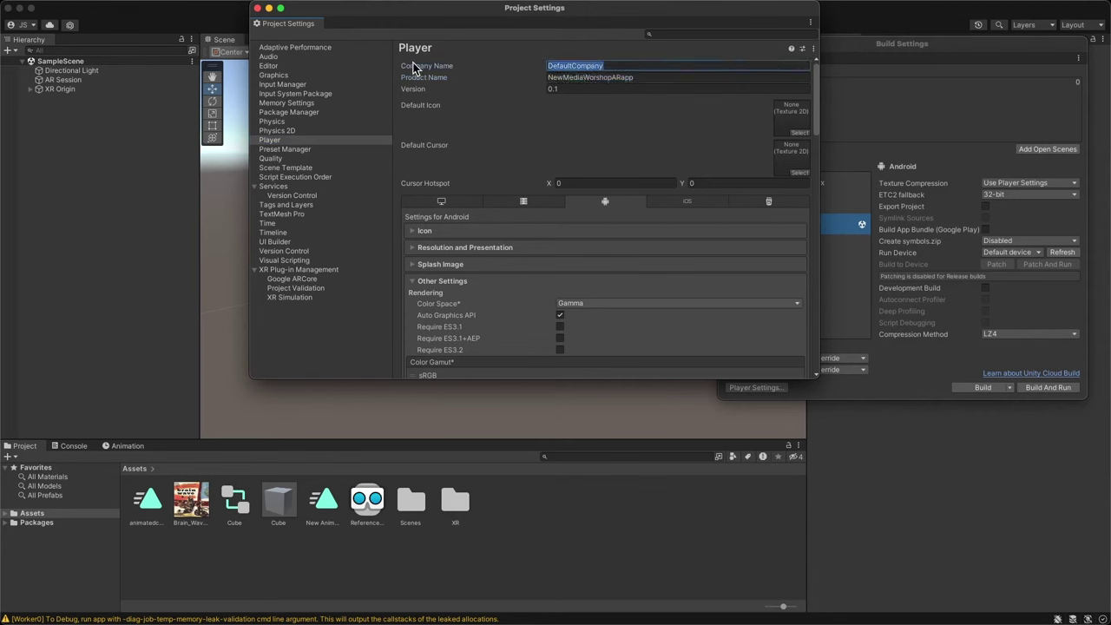
key("super+v")
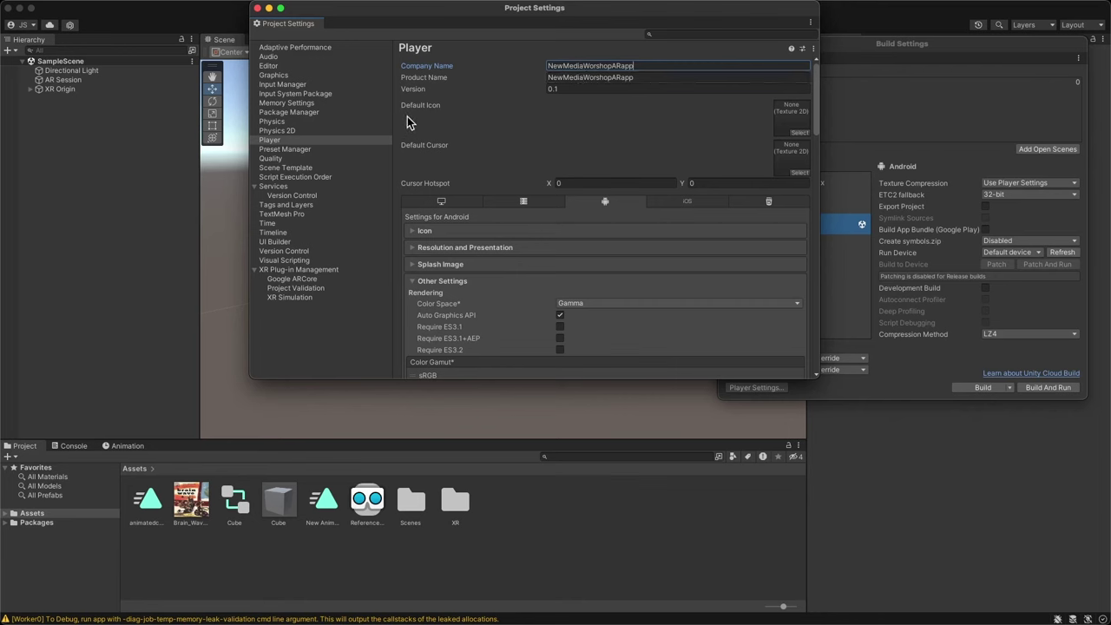
Dismiss the Default Icon texture picker without choosing, then open Build Settings
left_click(801, 133)
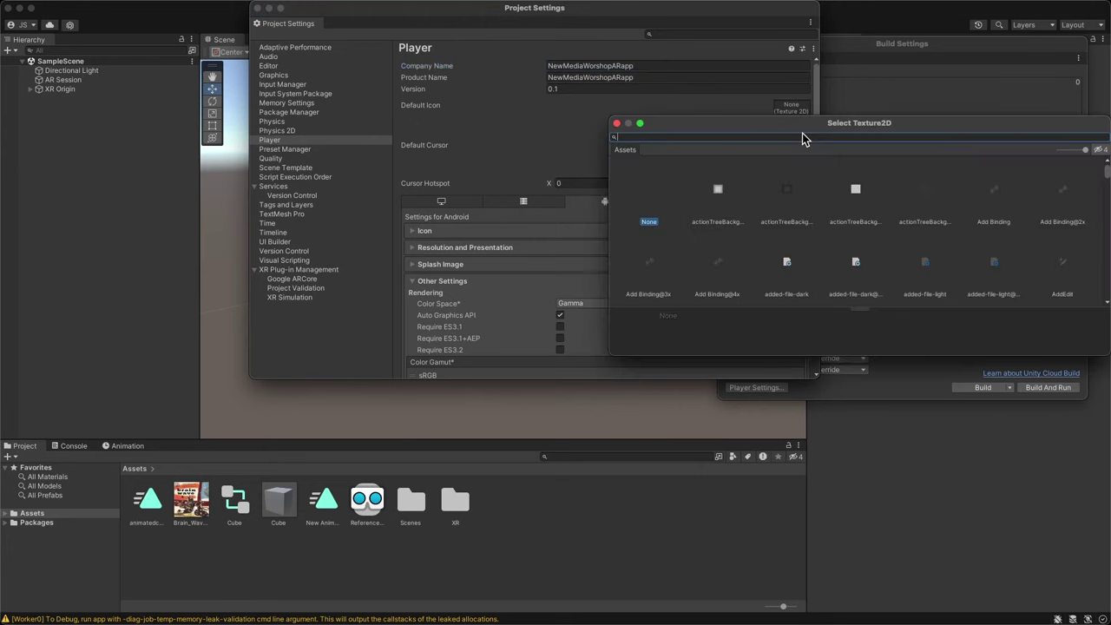
left_click(617, 124)
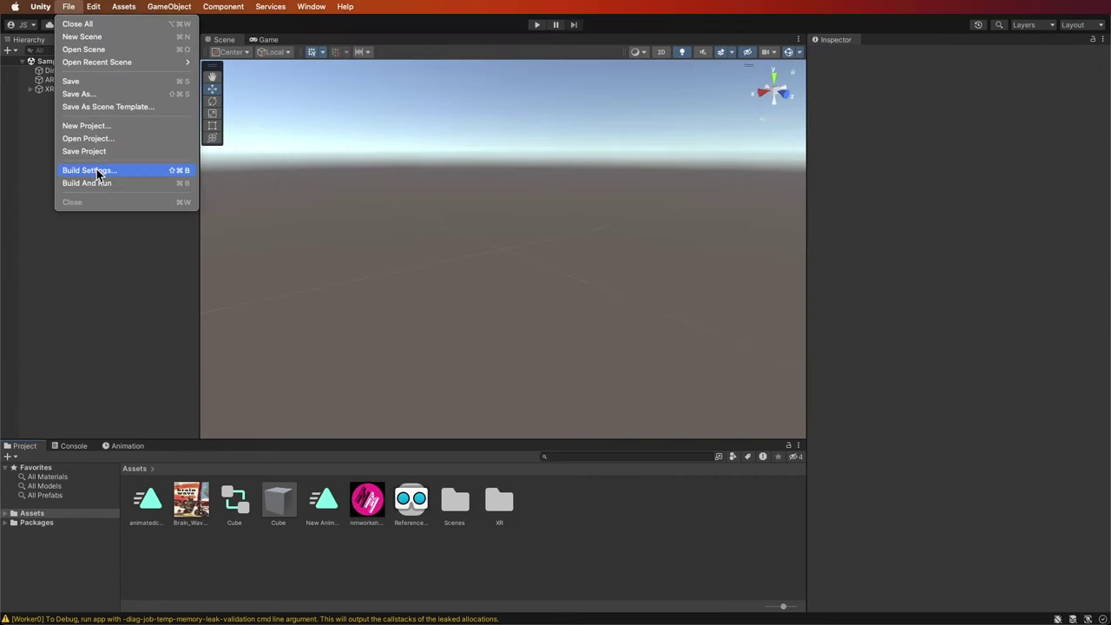
left_click(99, 169)
Assign the pink logo image as the Default Icon in Player settings
left_click(737, 387)
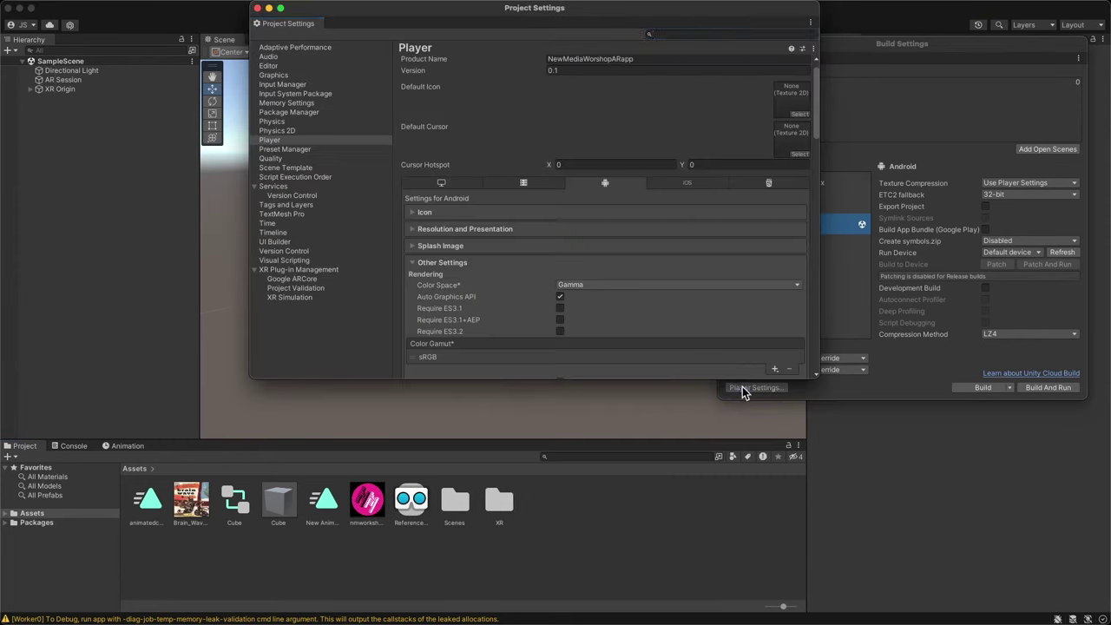
left_click_drag(382, 501, 797, 100)
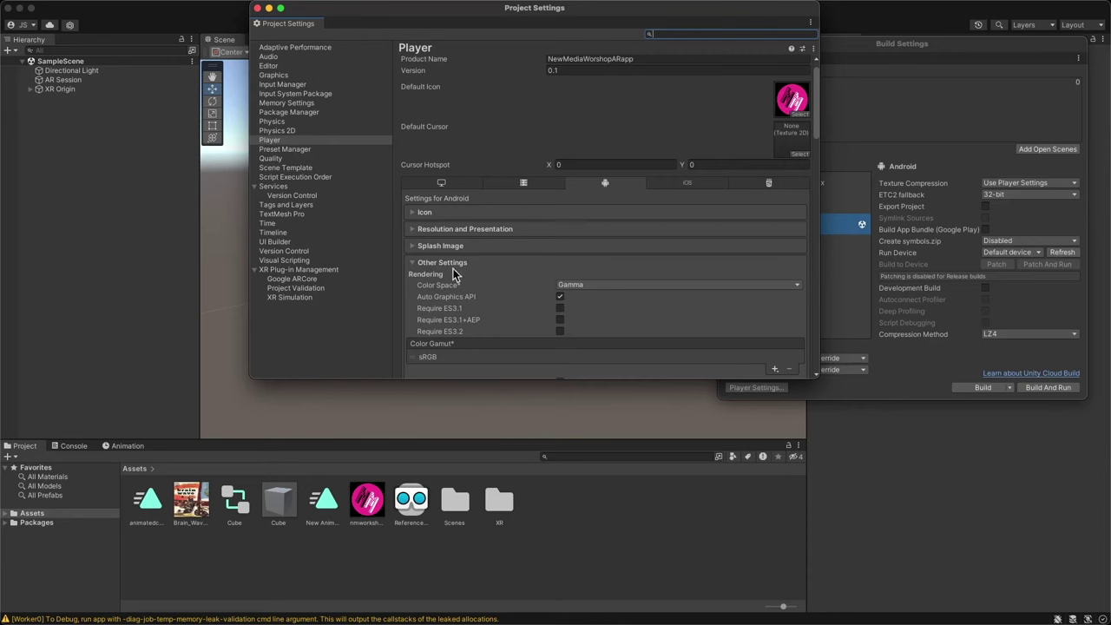
scroll(500, 317, "down", 2)
scroll(500, 317, "down", 3)
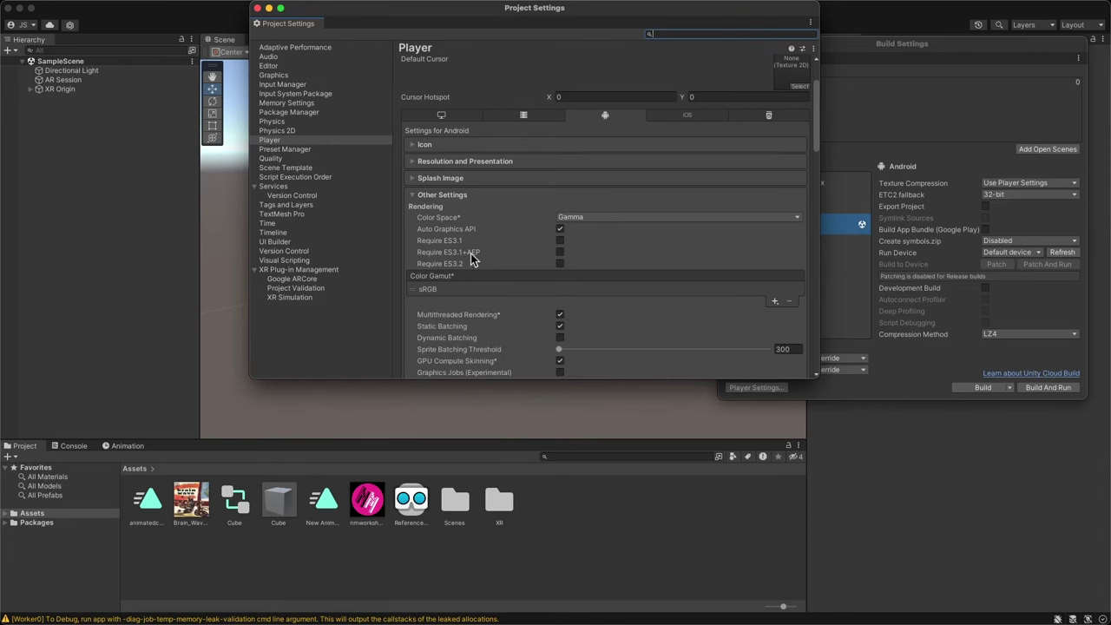
left_click(414, 195)
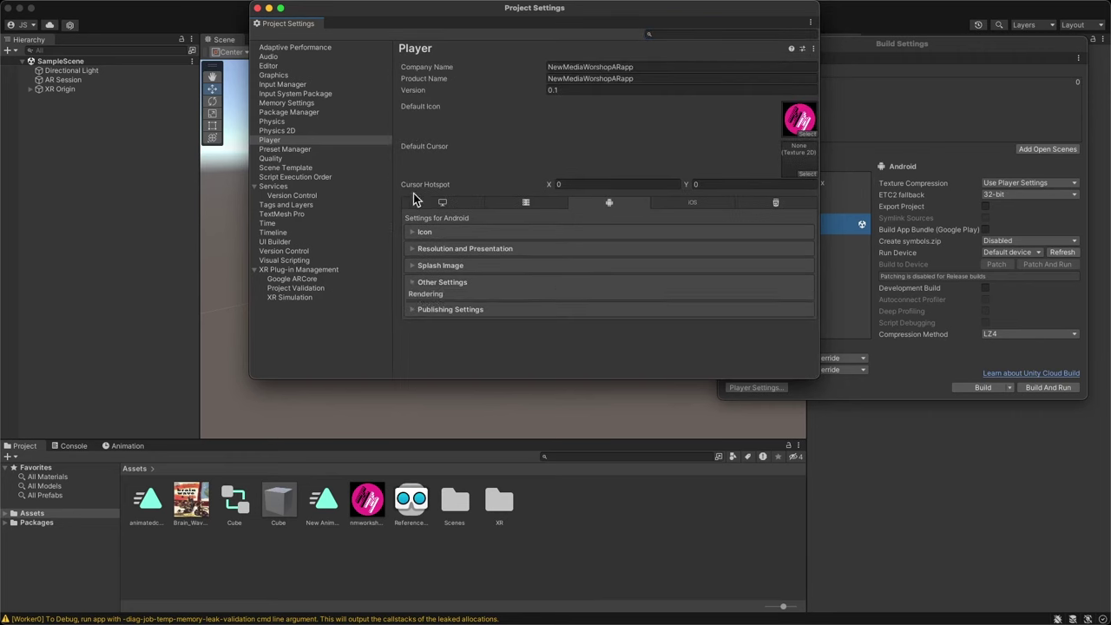
left_click(414, 282)
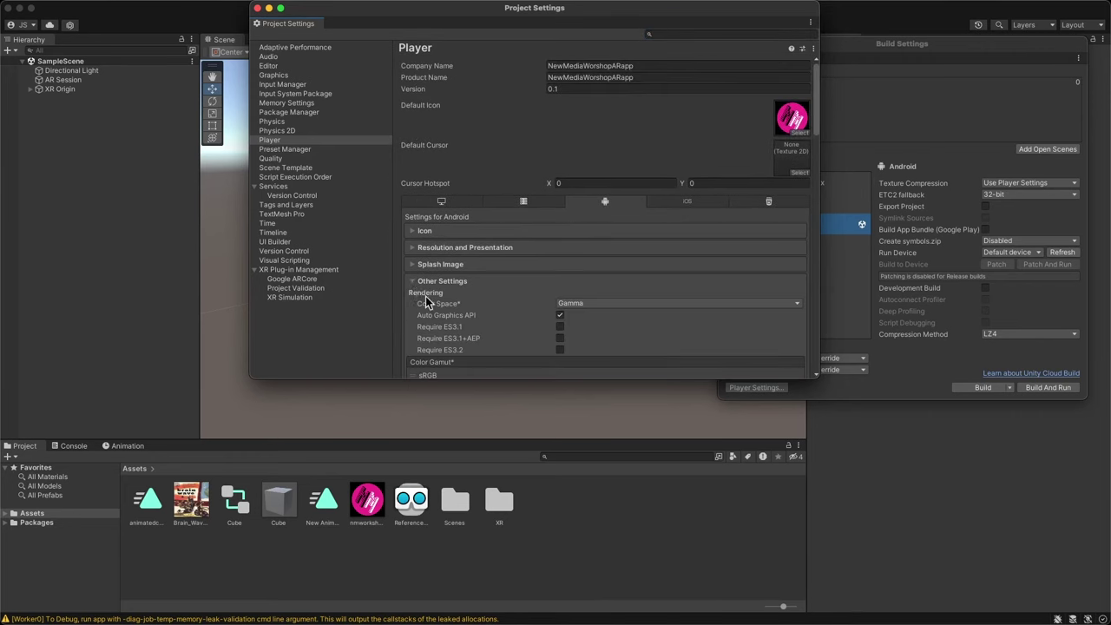
scroll(486, 315, "down", 3)
scroll(486, 309, "down", 3)
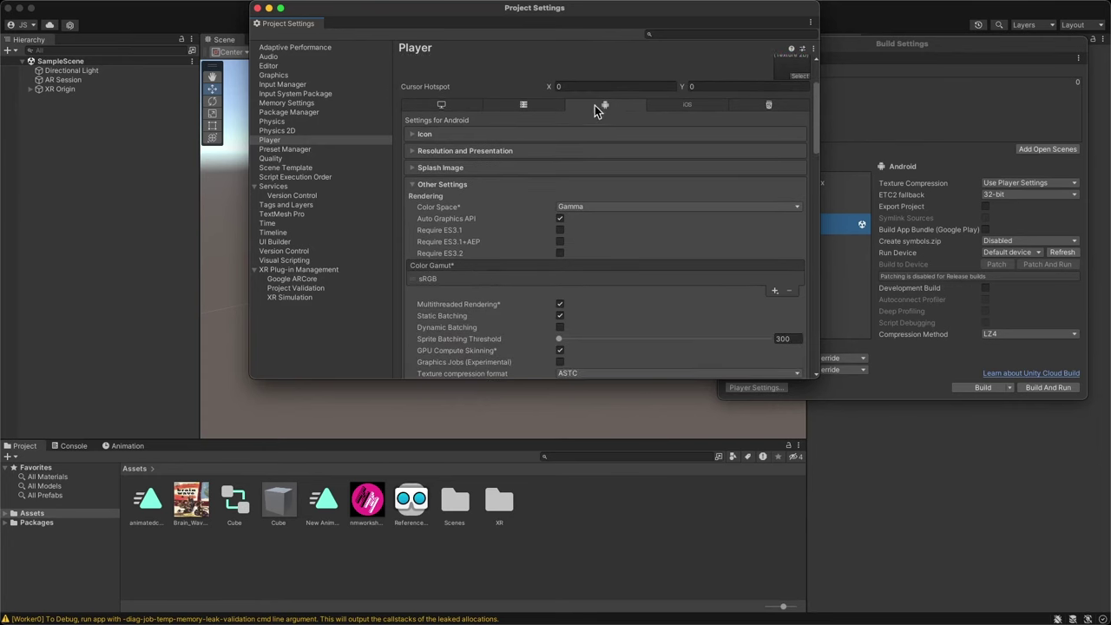
Browse the Dedicated Server, desktop, iOS and WebGL player tabs, then return to Android
left_click(531, 106)
left_click(441, 106)
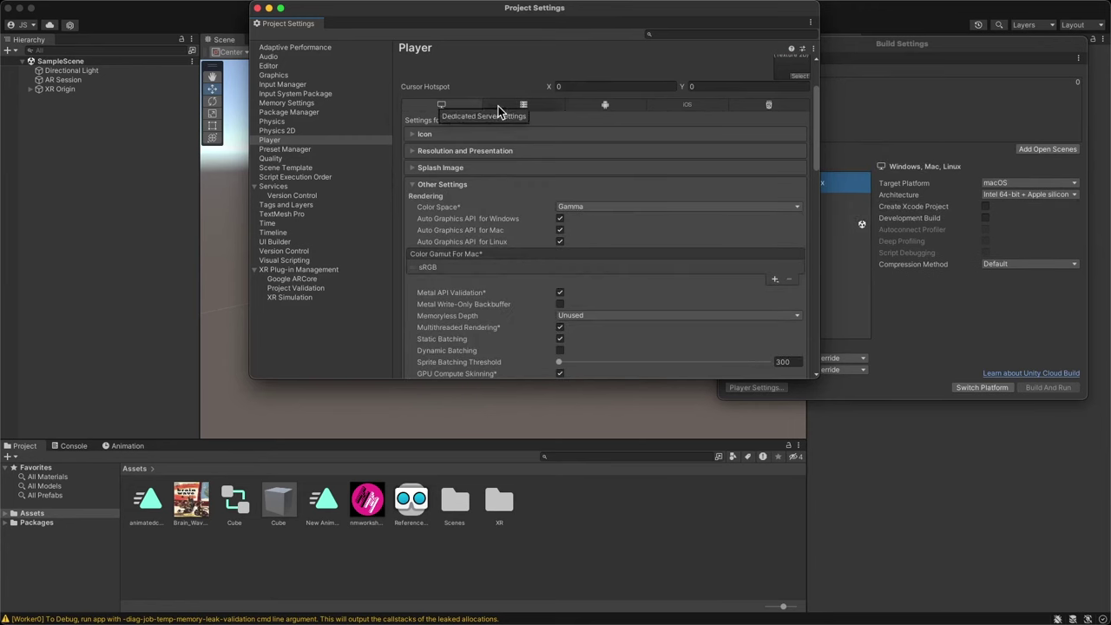
left_click(681, 107)
left_click(768, 105)
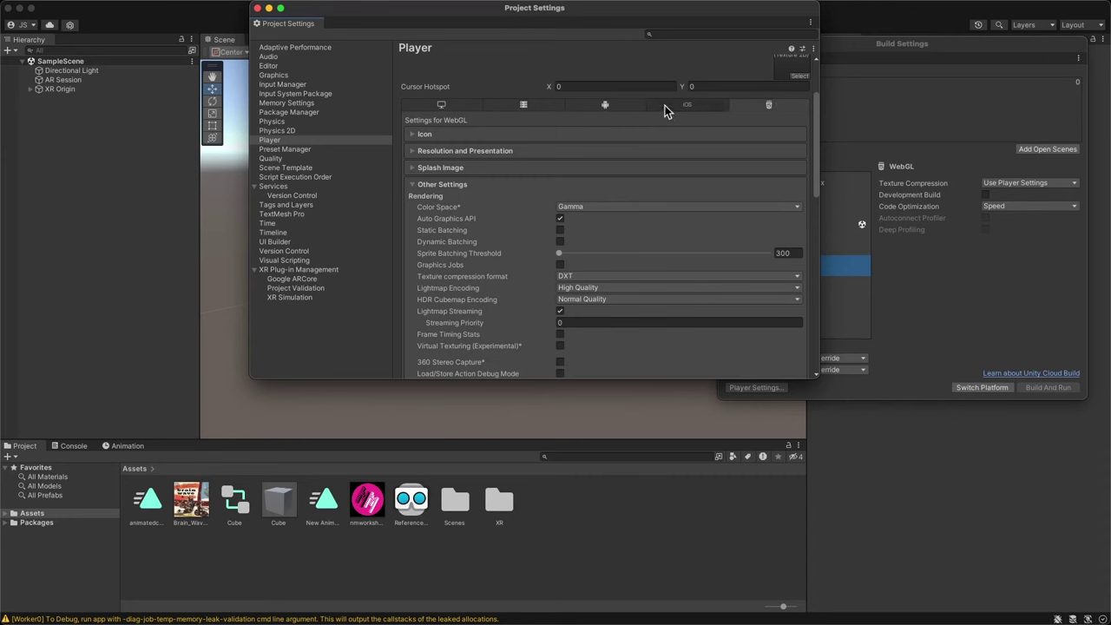
left_click(608, 105)
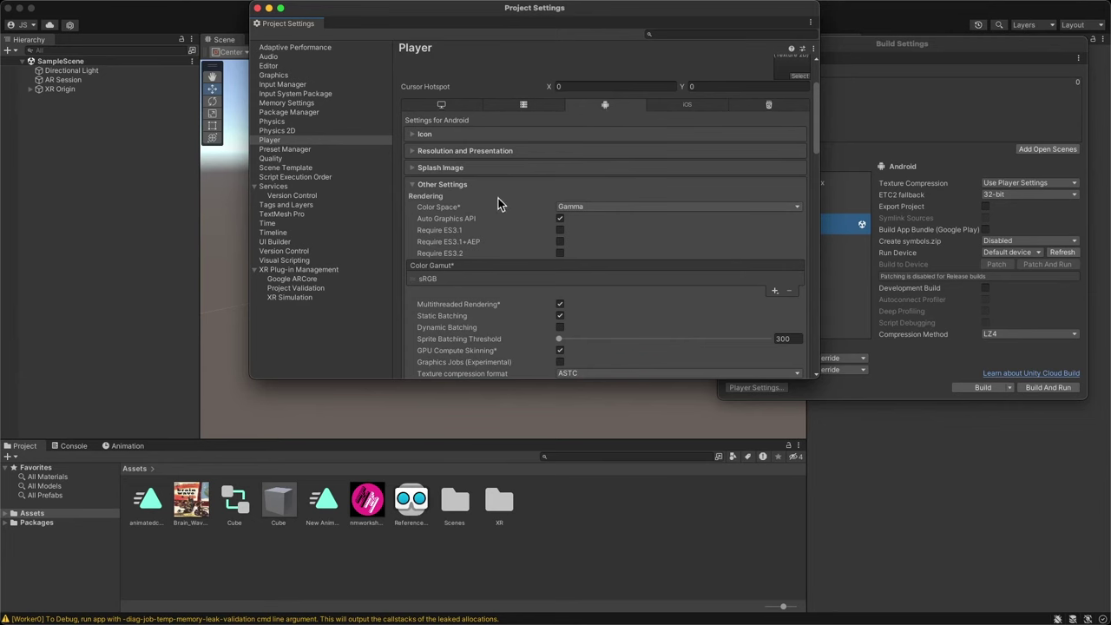
Review the Android Icon and Resolution and Presentation sections, then expand Other Settings
left_click(414, 134)
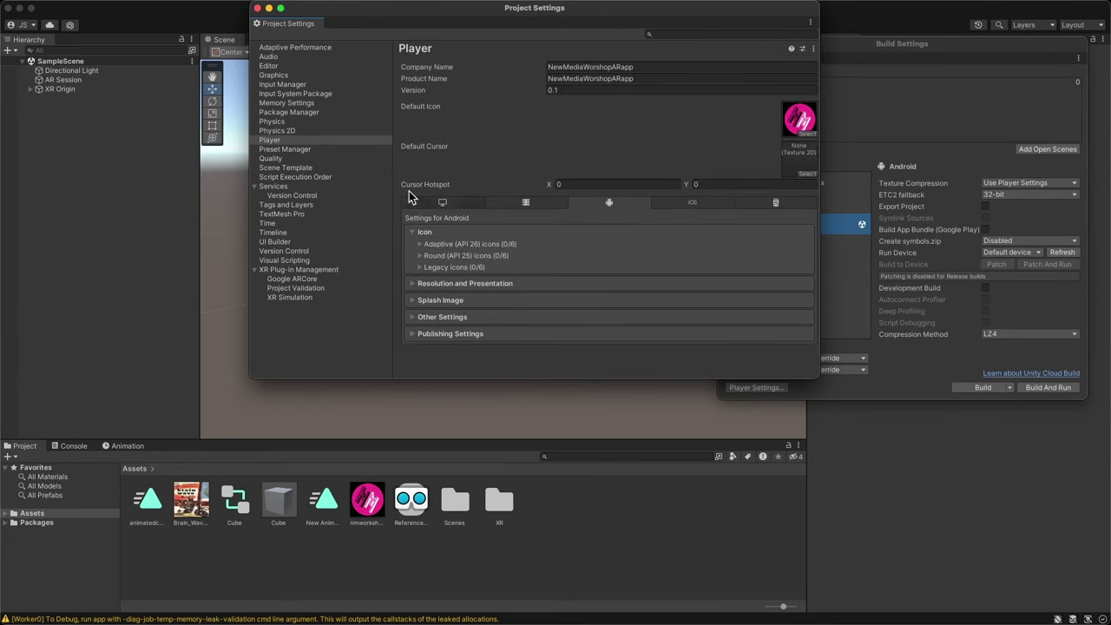
left_click(415, 232)
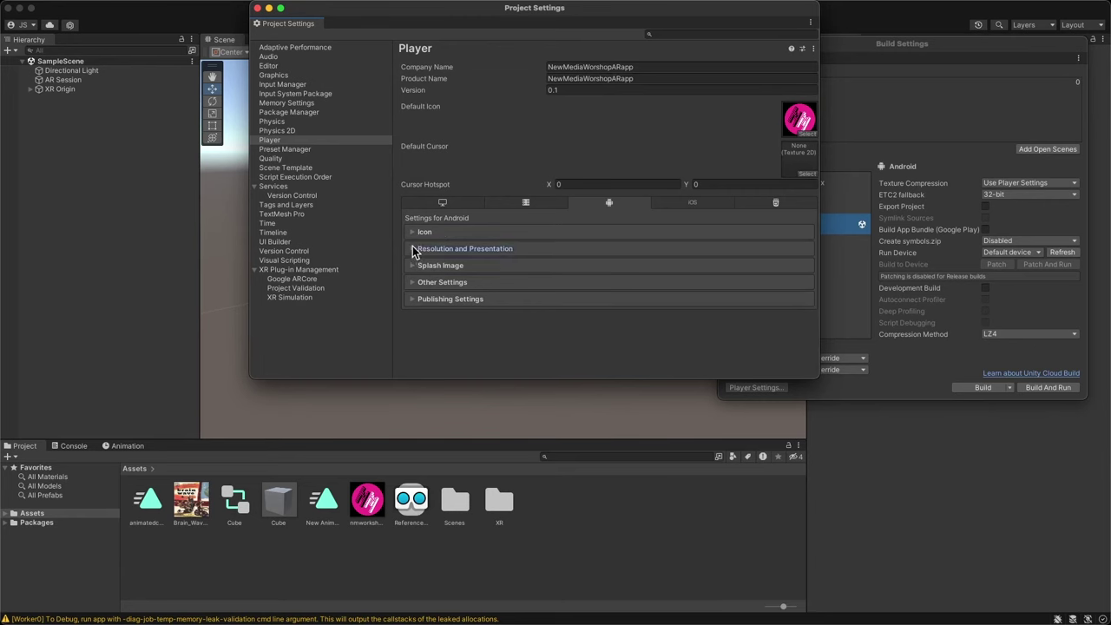
left_click(417, 248)
scroll(500, 228, "down", 2)
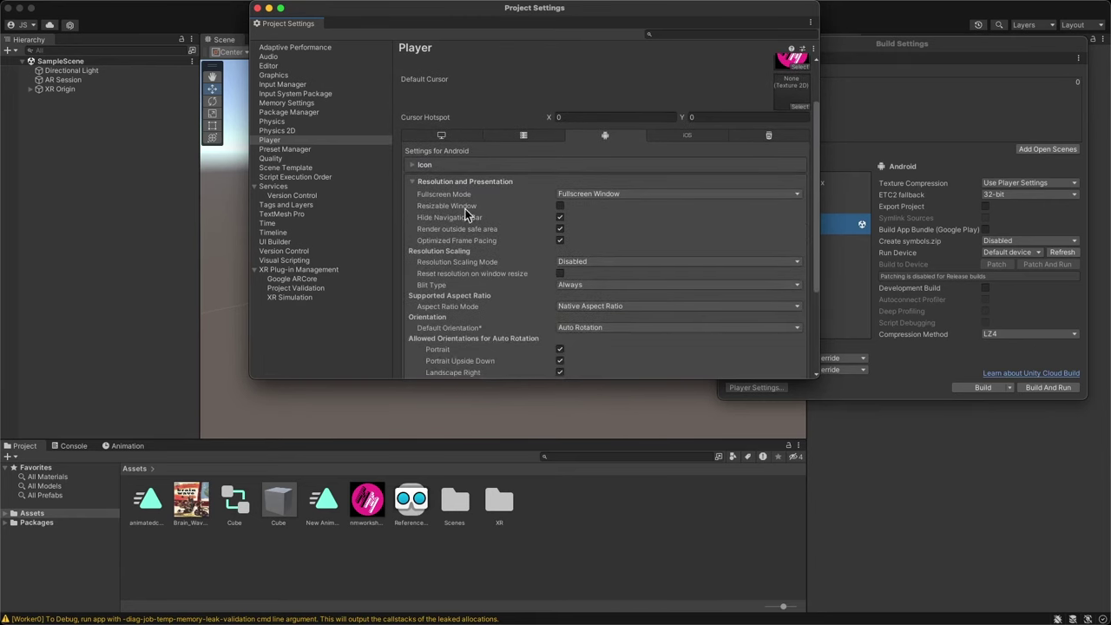
left_click(417, 181)
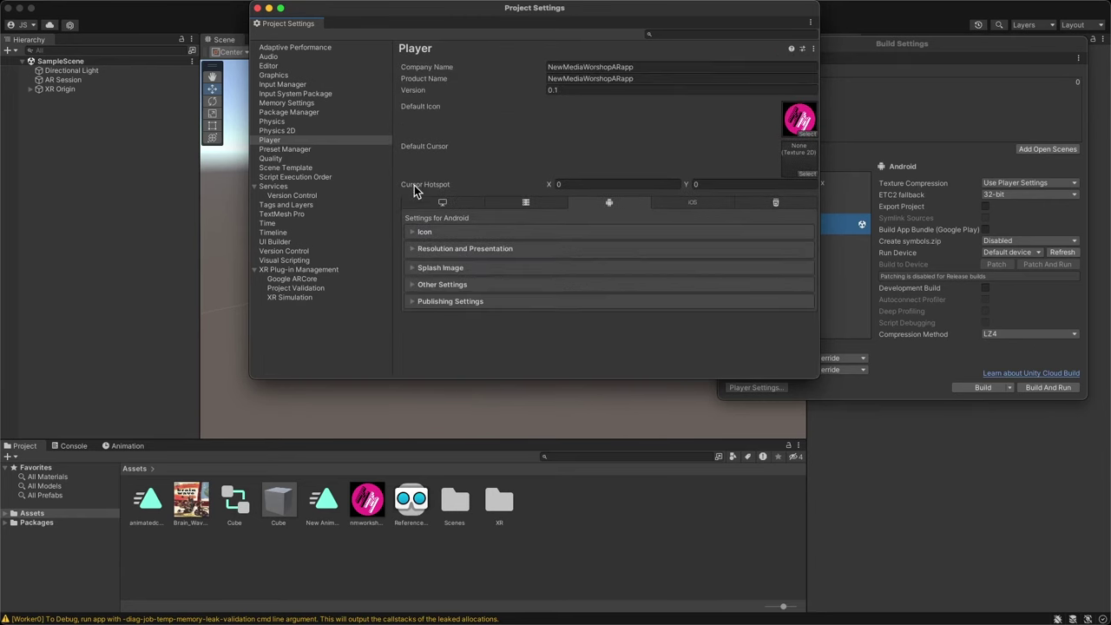
left_click(412, 282)
scroll(522, 292, "down", 1)
scroll(522, 293, "down", 3)
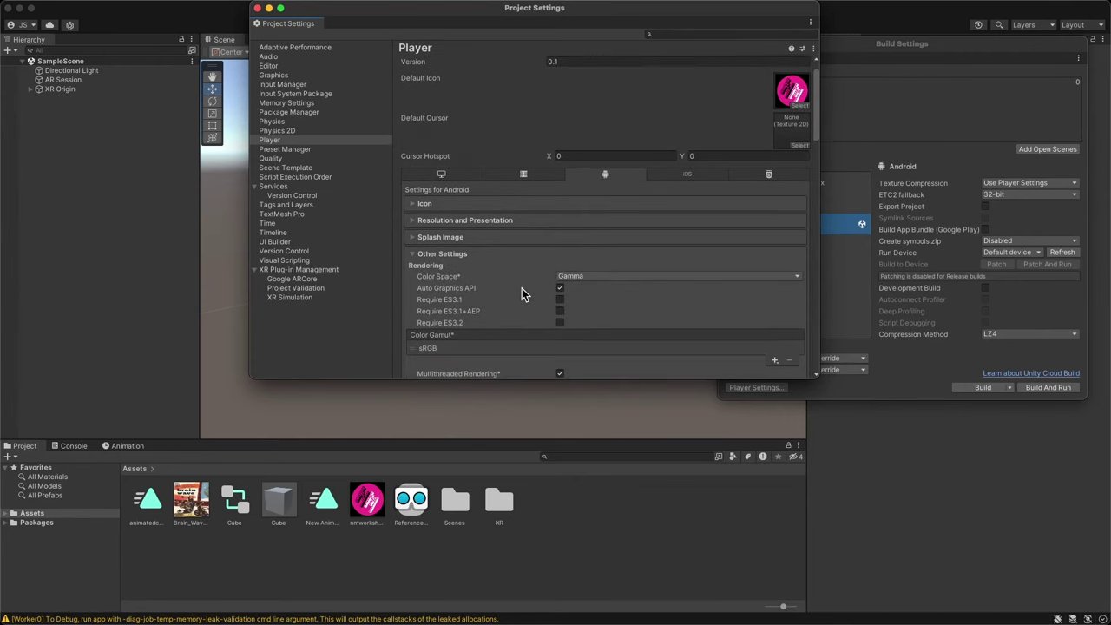
scroll(521, 292, "down", 2)
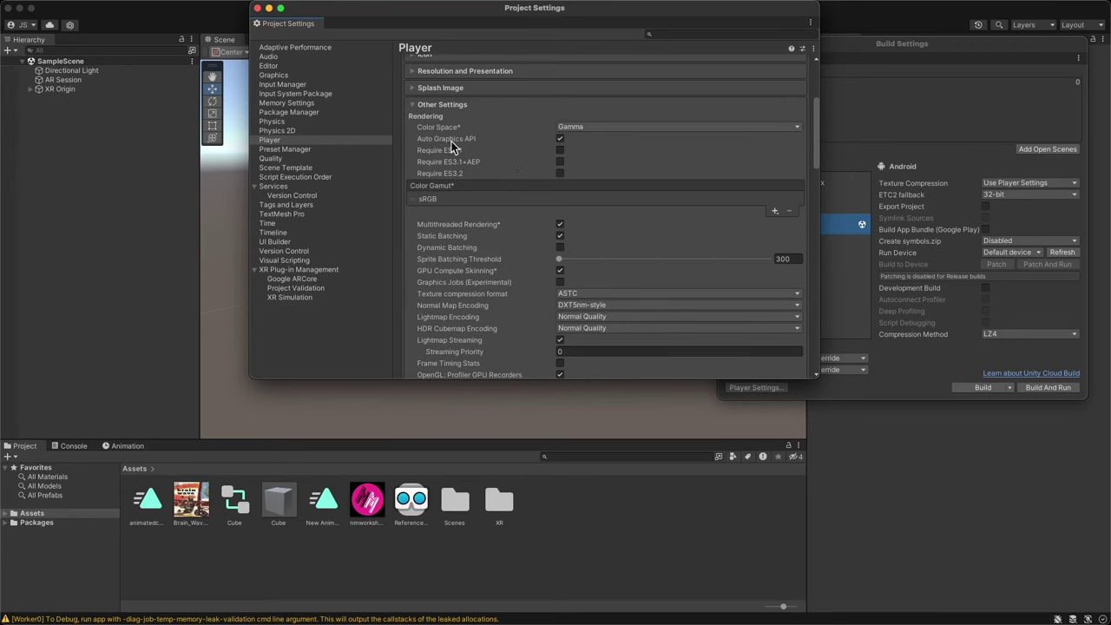
Turn off Auto Graphics API and remove Vulkan, leaving only OpenGLES3 listed
left_click(559, 139)
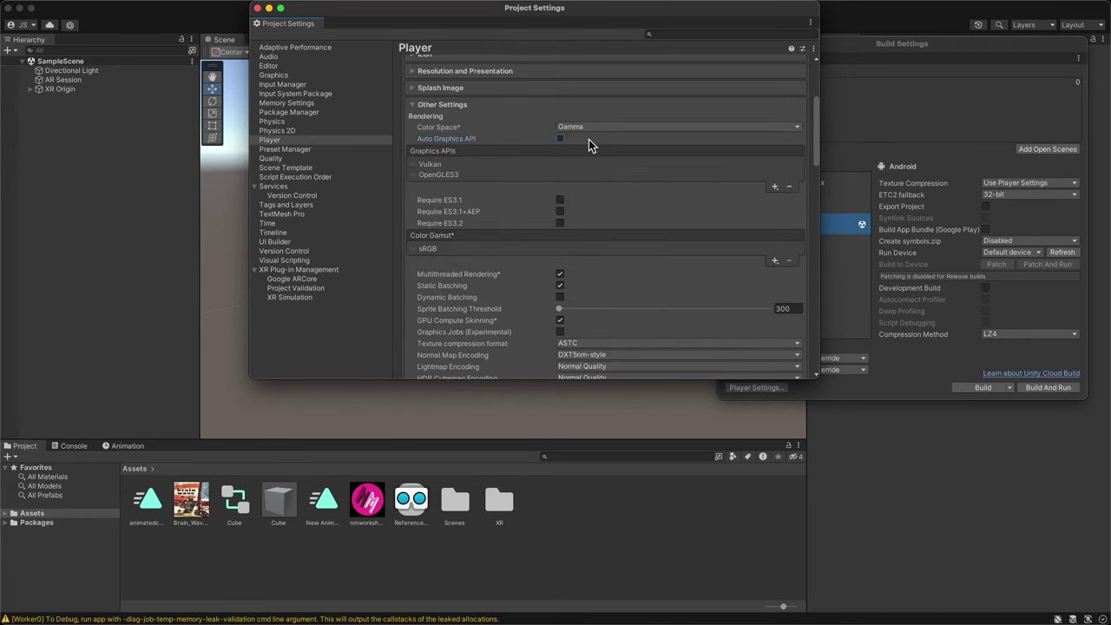
left_click(425, 165)
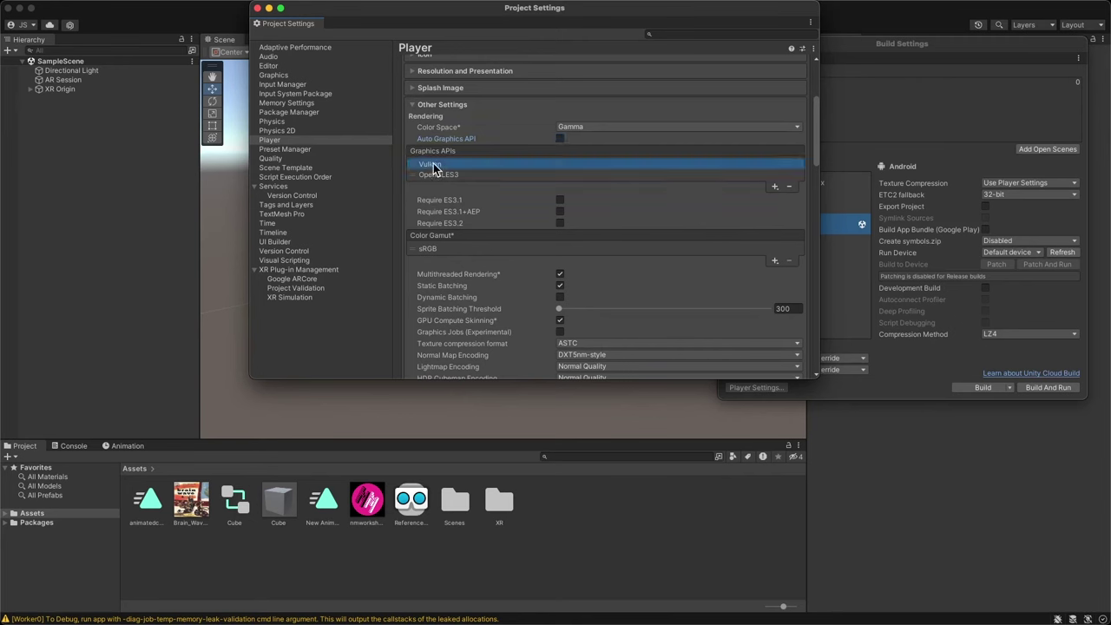
left_click(789, 186)
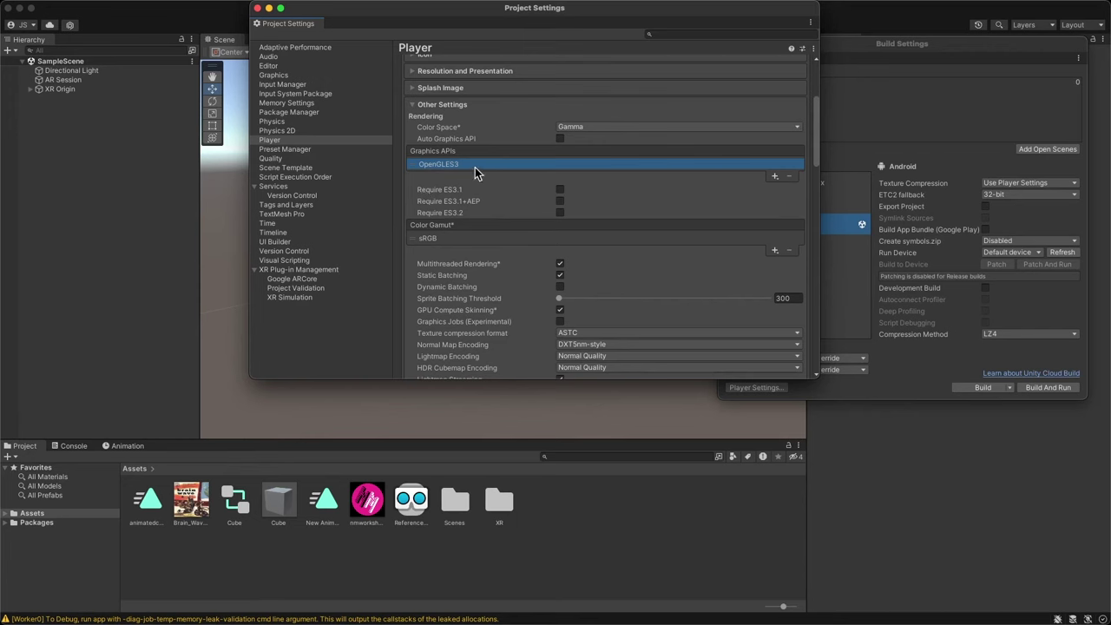
left_click(560, 139)
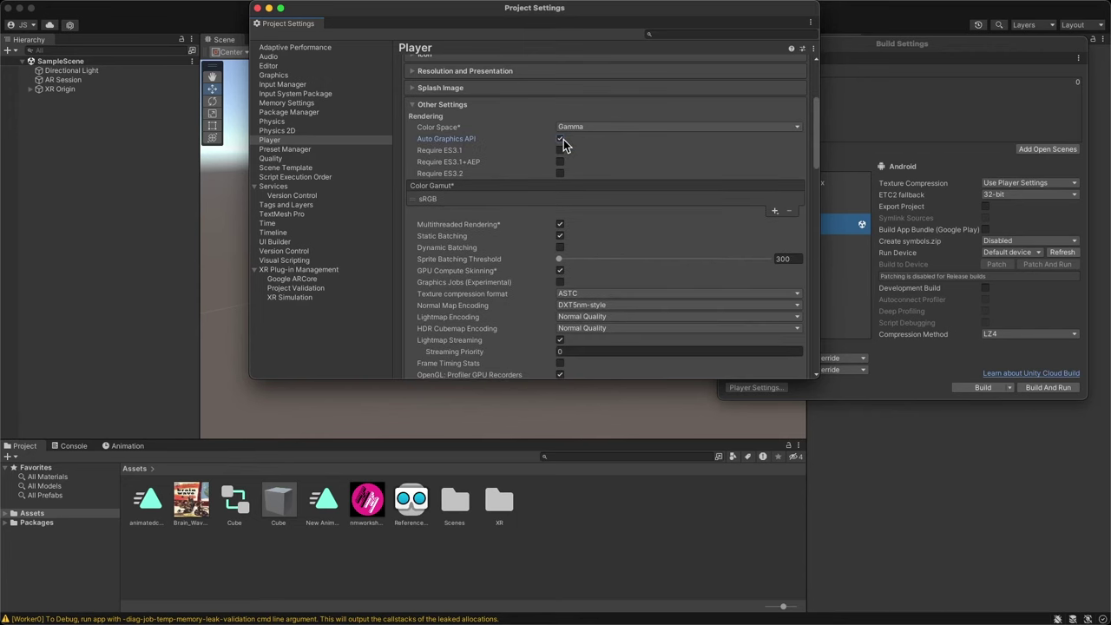
left_click(561, 140)
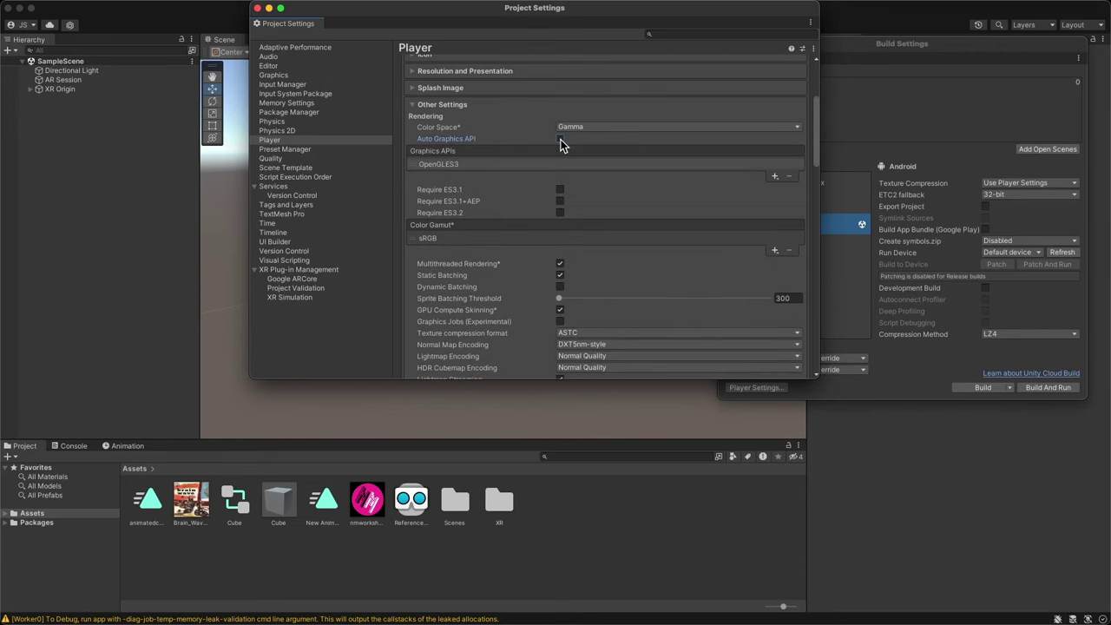
left_click(560, 139)
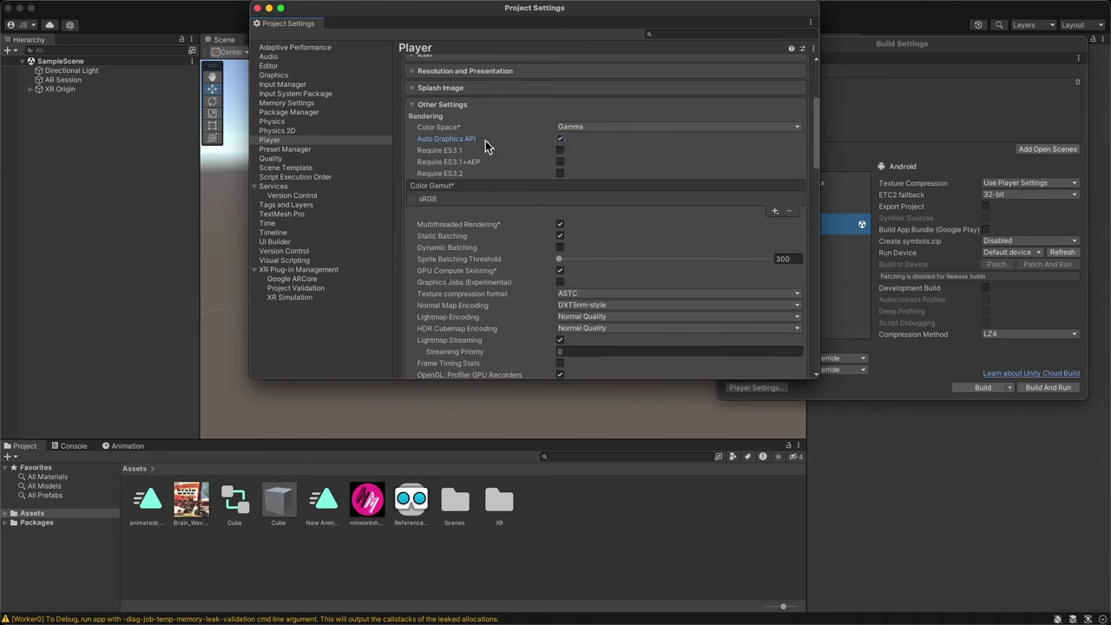
left_click(560, 139)
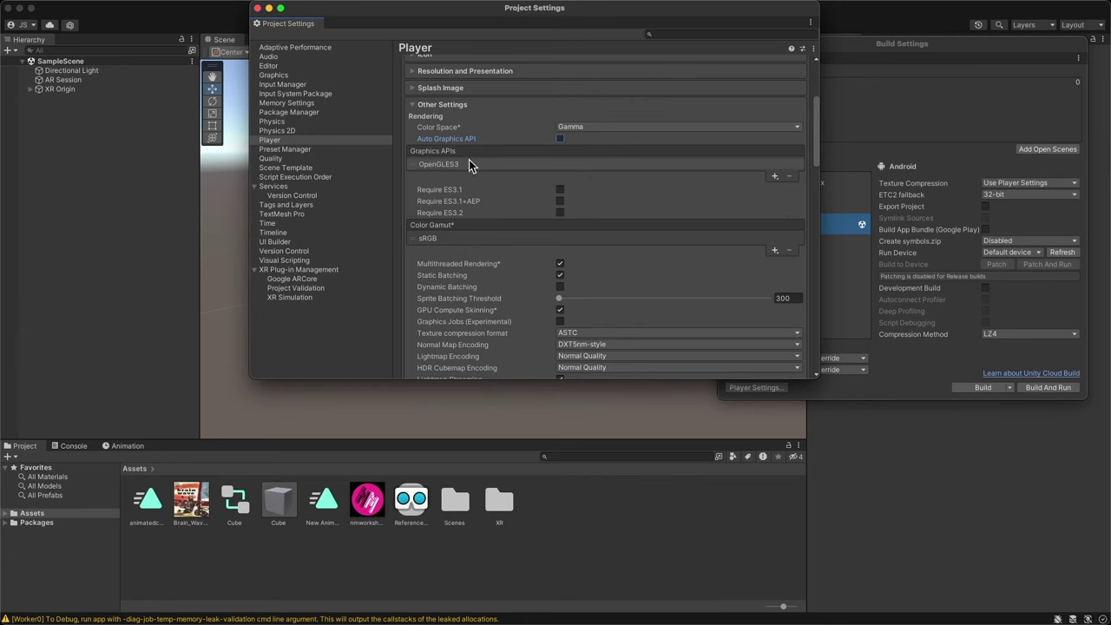
Switch between the Console log and the Project assets panel
left_click(62, 446)
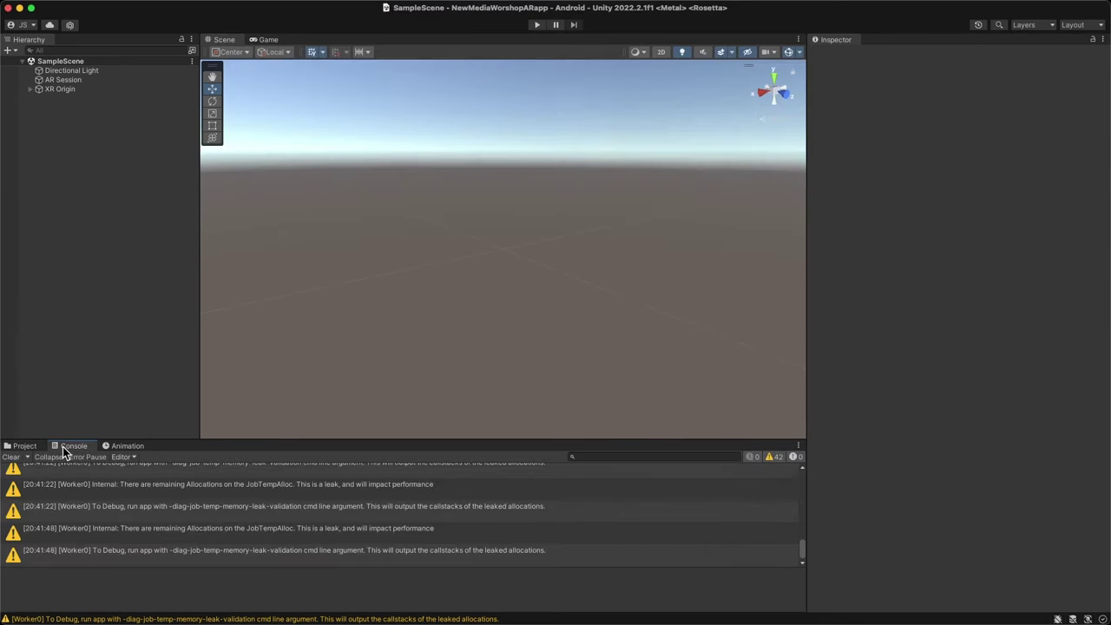
left_click(26, 446)
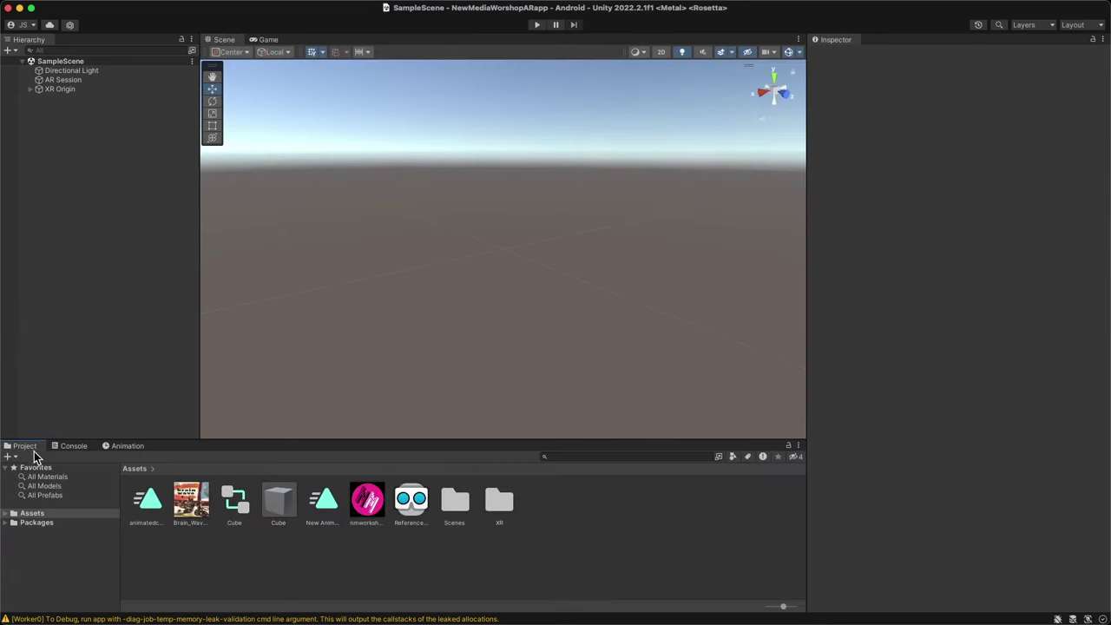
left_click(72, 448)
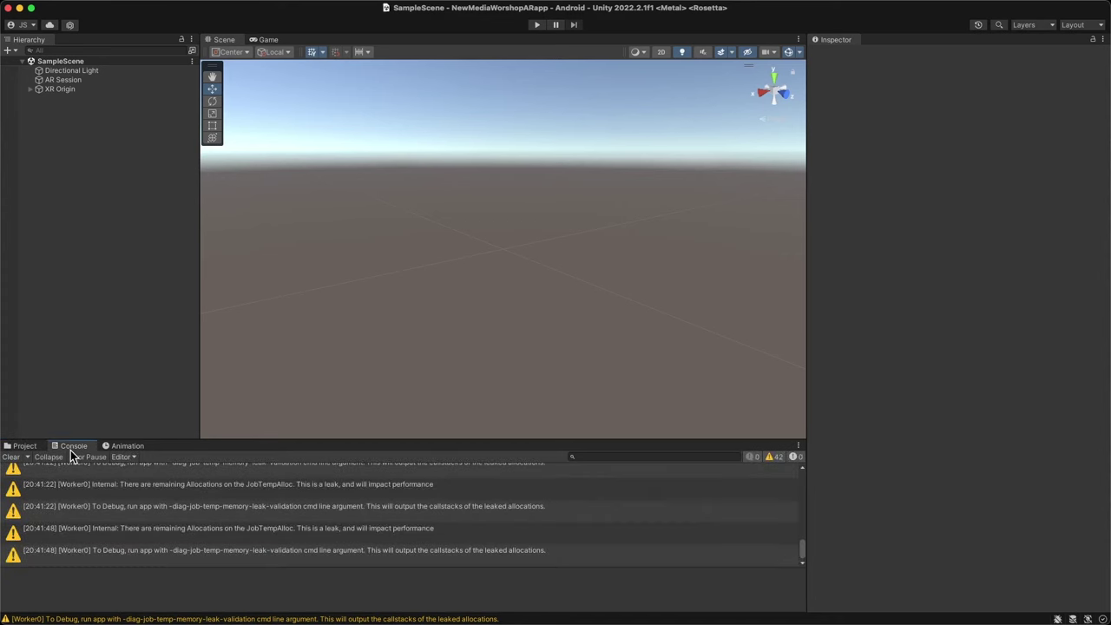
left_click(24, 446)
Reopen the Android Player settings via File > Build Settings
mouse_move(136, 3)
left_click(67, 7)
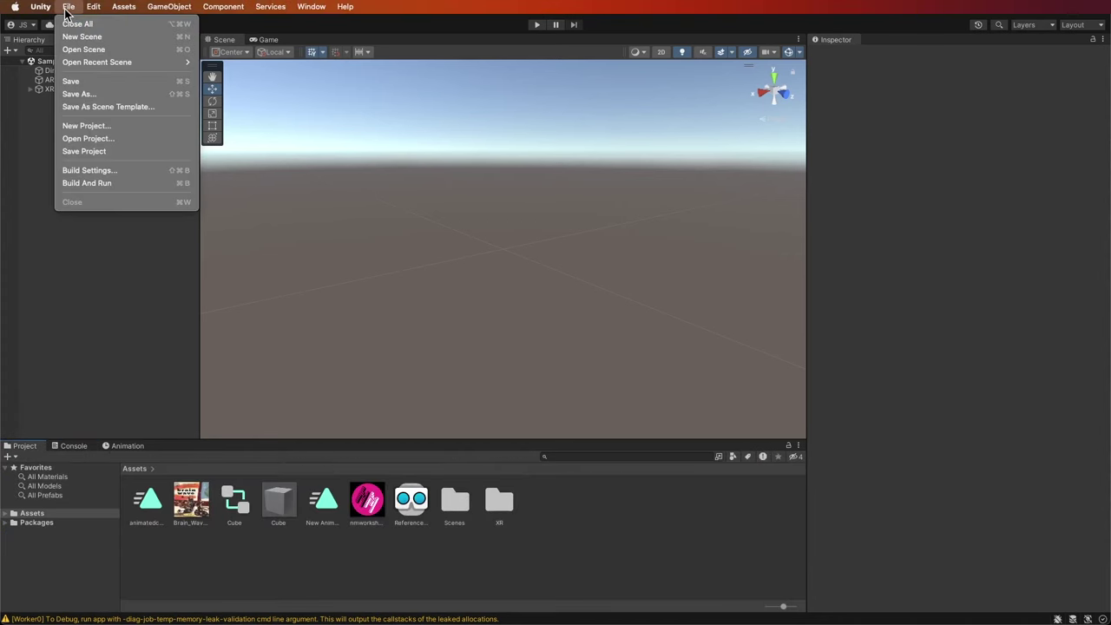
left_click(87, 170)
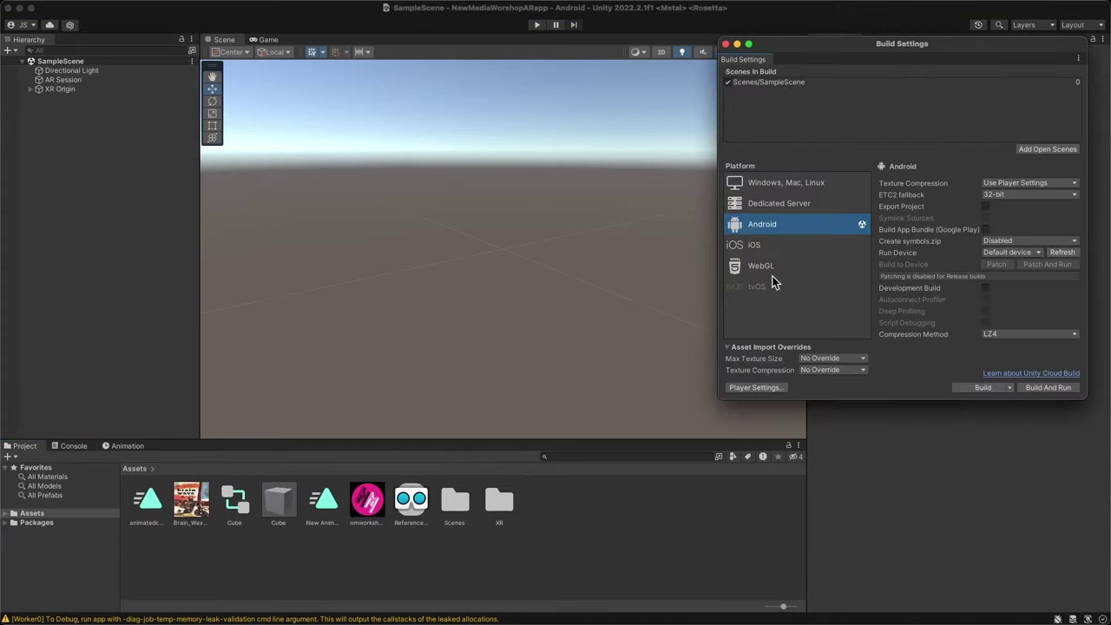
left_click(756, 388)
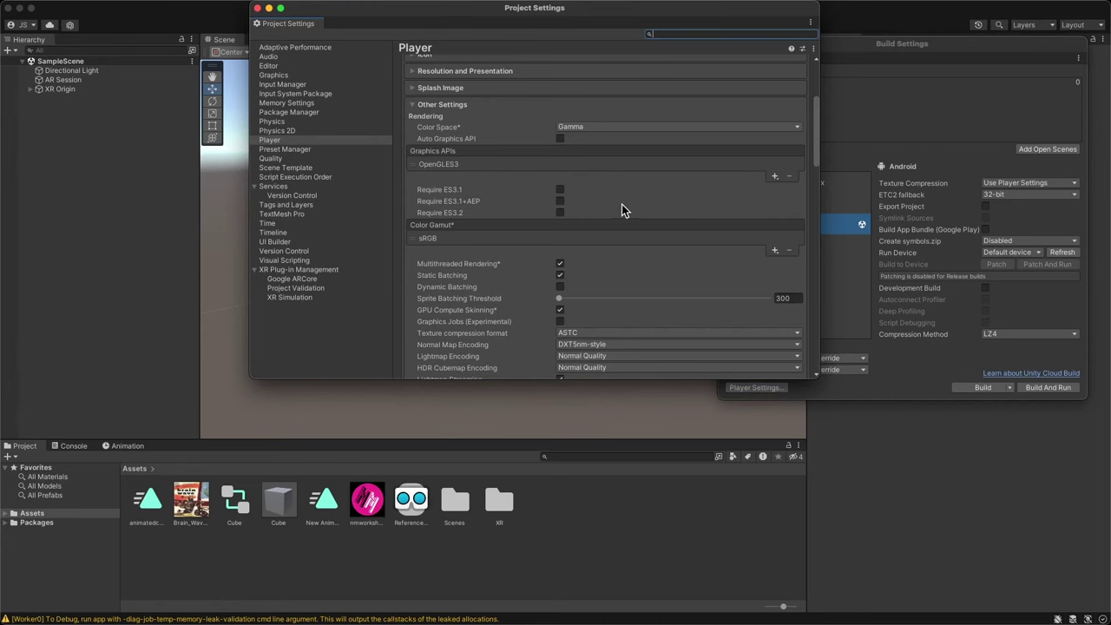
Replace the Company Name with NMWorkshop and correct the mistyped letter
scroll(621, 210, "down", 2)
scroll(623, 209, "down", 4)
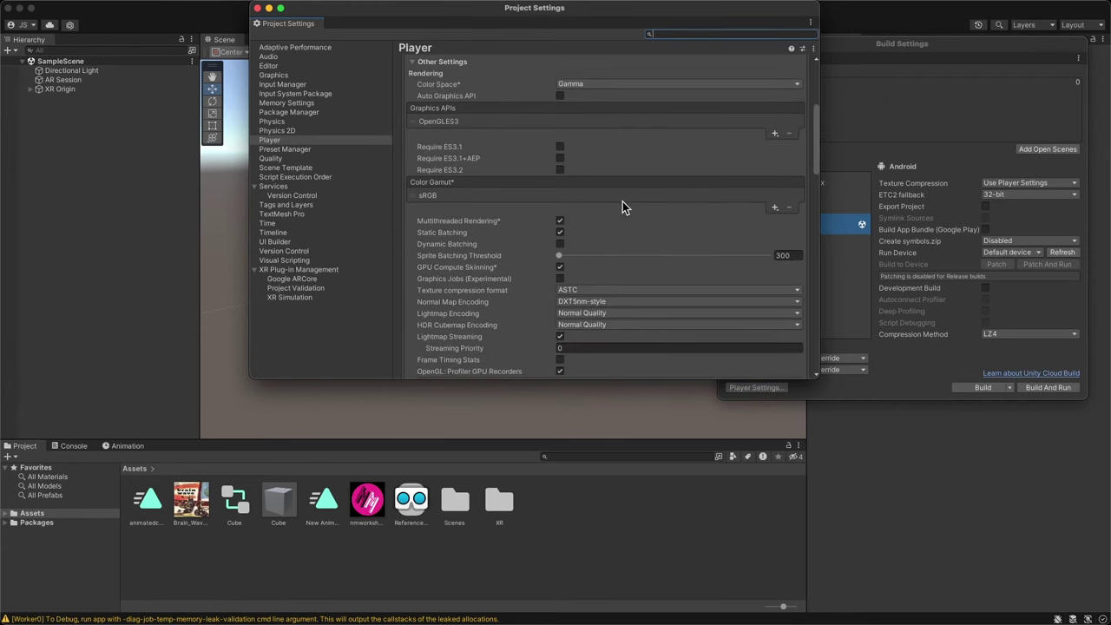
scroll(604, 208, "down", 10)
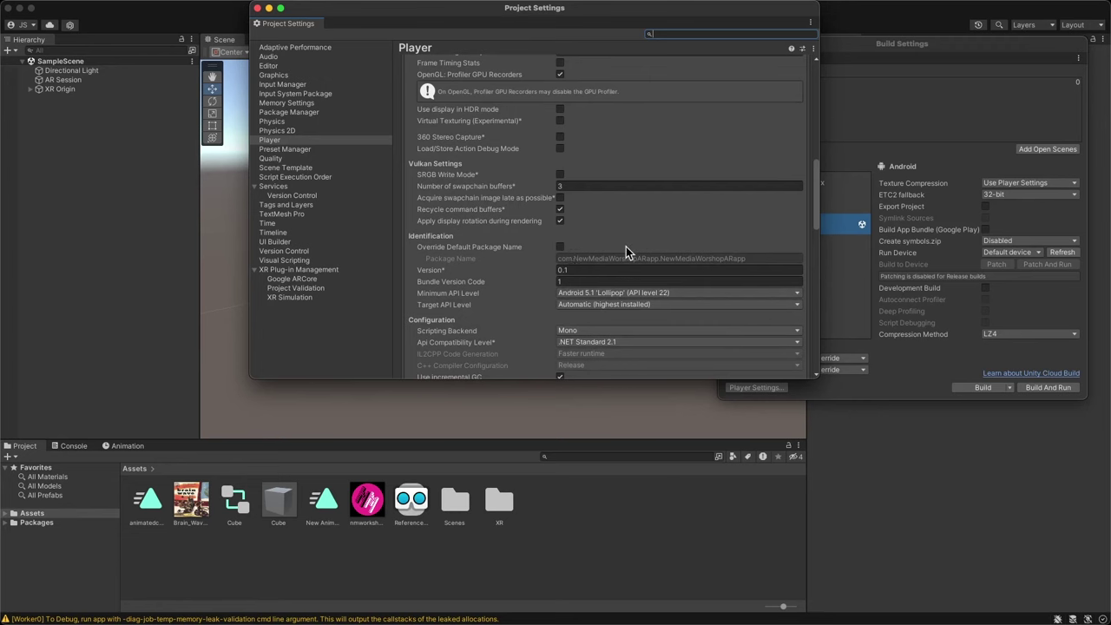
scroll(626, 246, "up", 5)
scroll(626, 246, "up", 5)
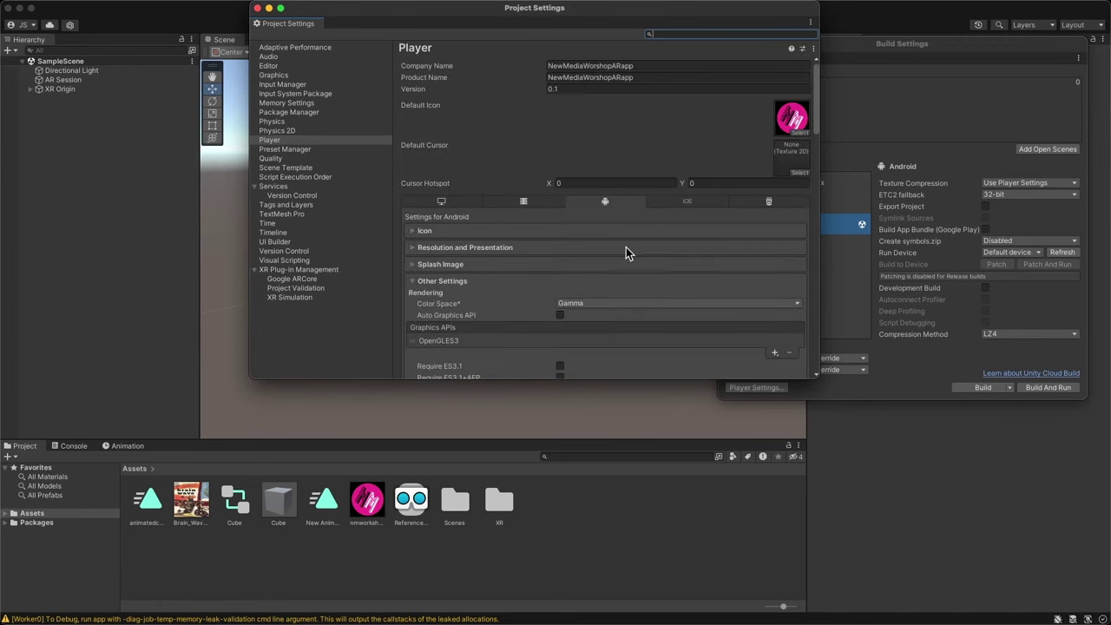
left_click(595, 65)
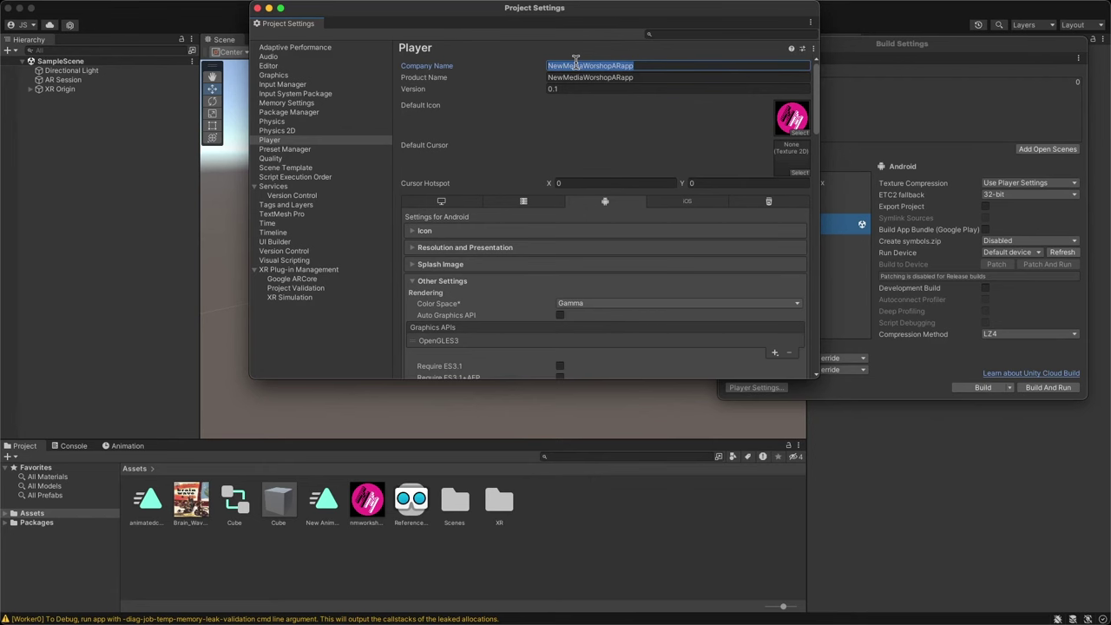
type("NMWorkshop")
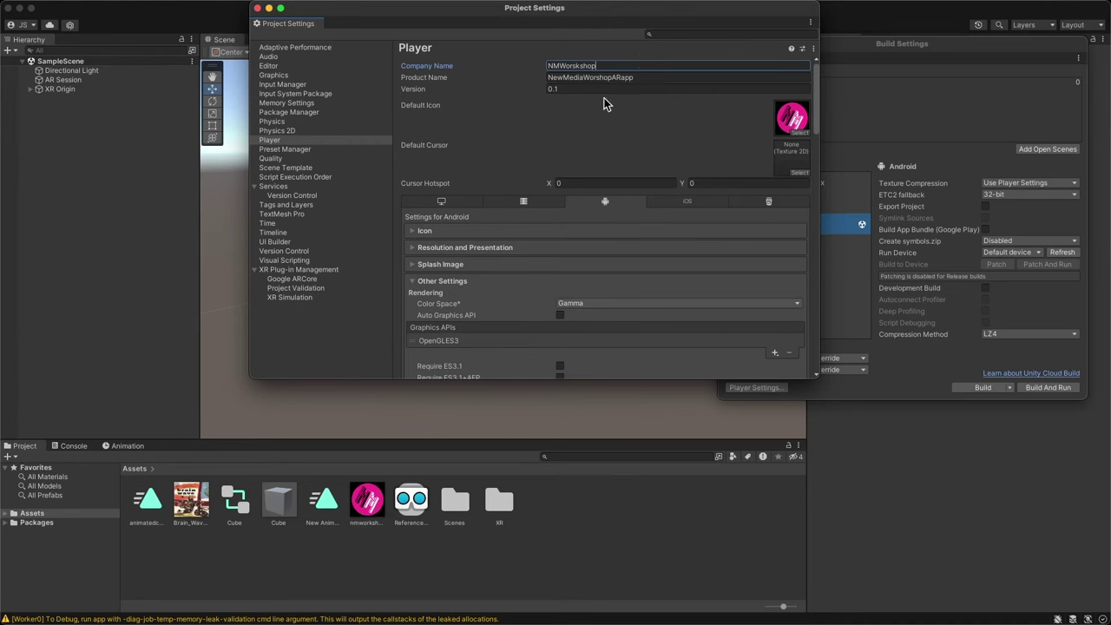
left_click(574, 65)
key("BackSpace")
type("r")
Toggle the Override Default Package Name option, leaving it off
scroll(538, 251, "down", 10)
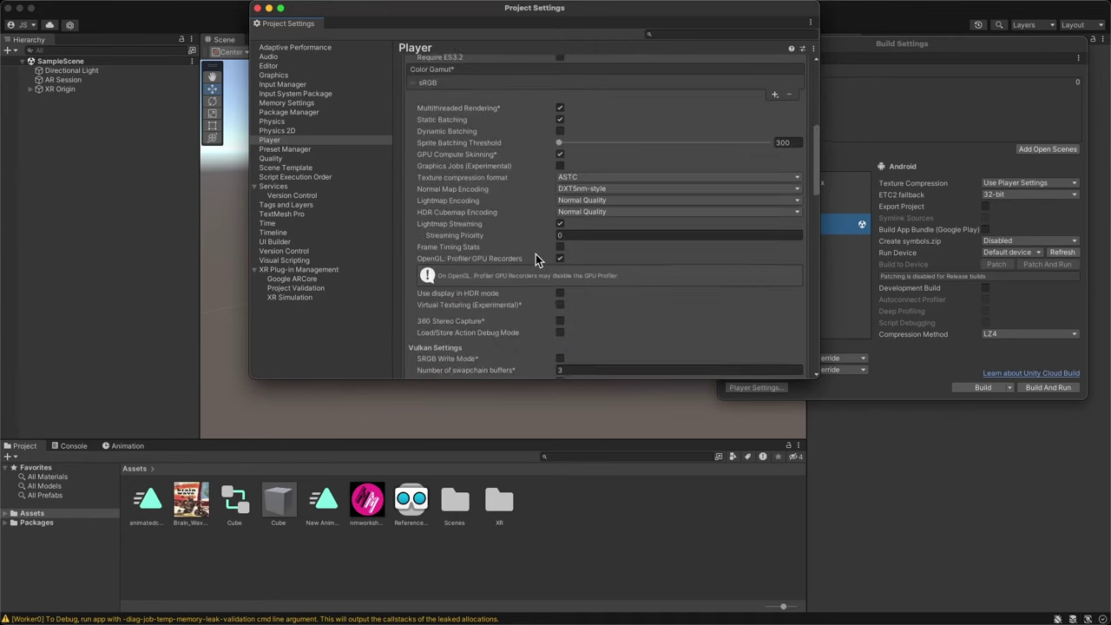
scroll(535, 257, "down", 5)
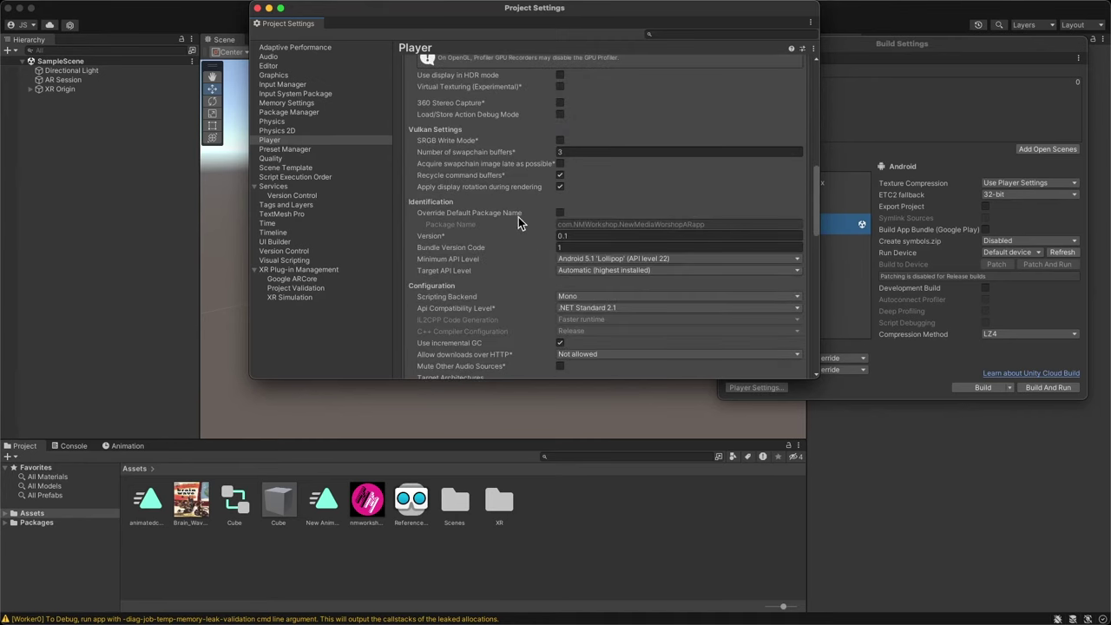
left_click(560, 212)
left_click(560, 213)
left_click(560, 213)
left_click(559, 213)
left_click(560, 213)
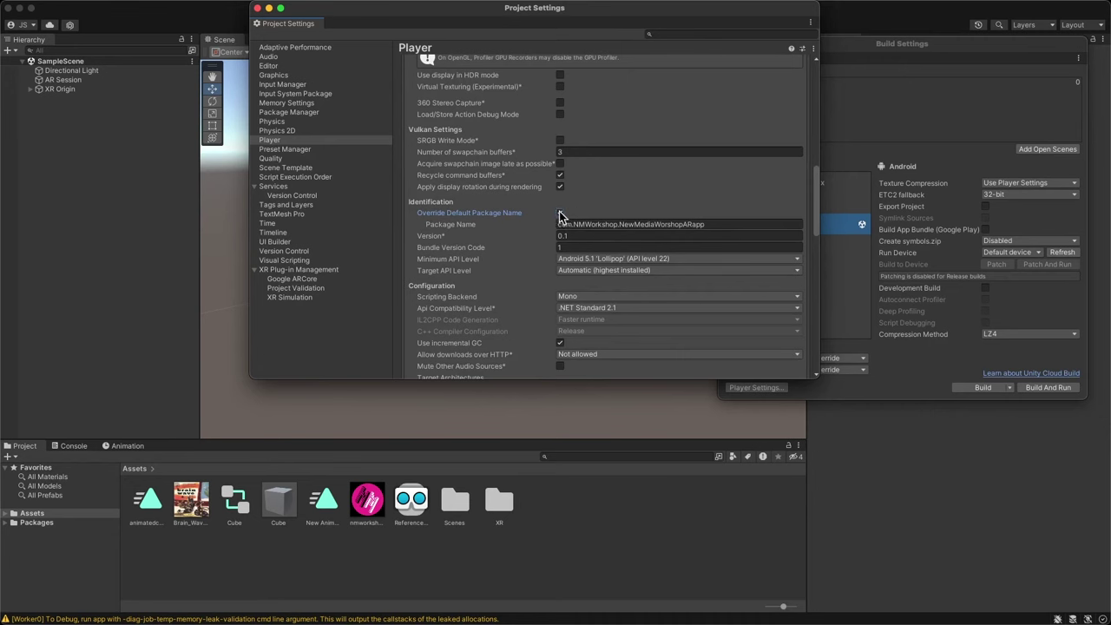
left_click(560, 212)
Set the Minimum API Level to Android 7.1 'Nougat'
scroll(544, 229, "down", 1)
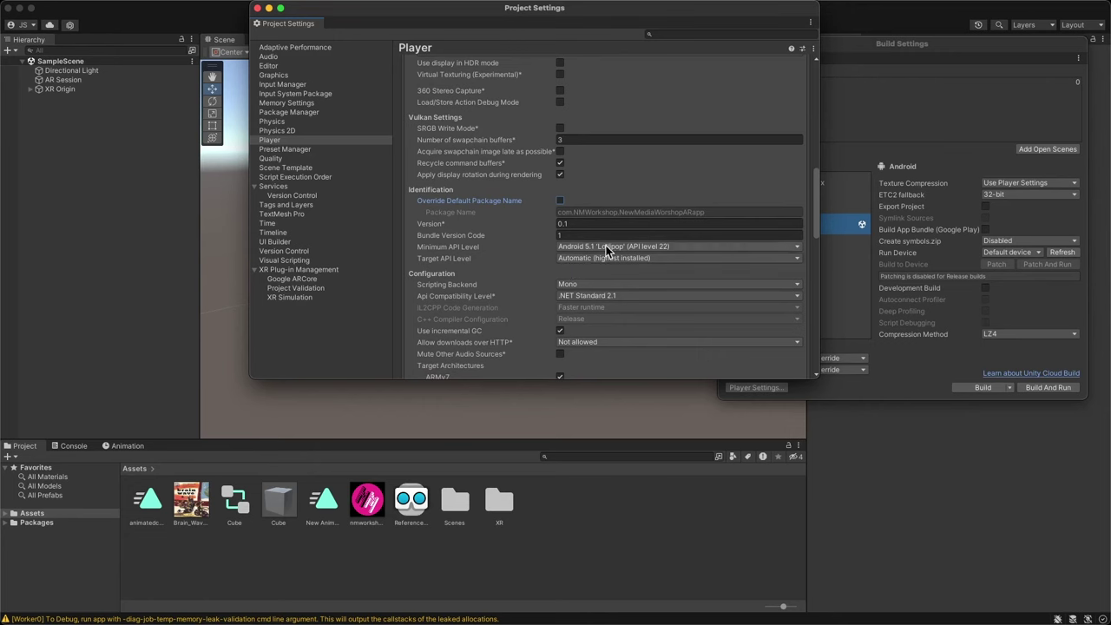
left_click(670, 247)
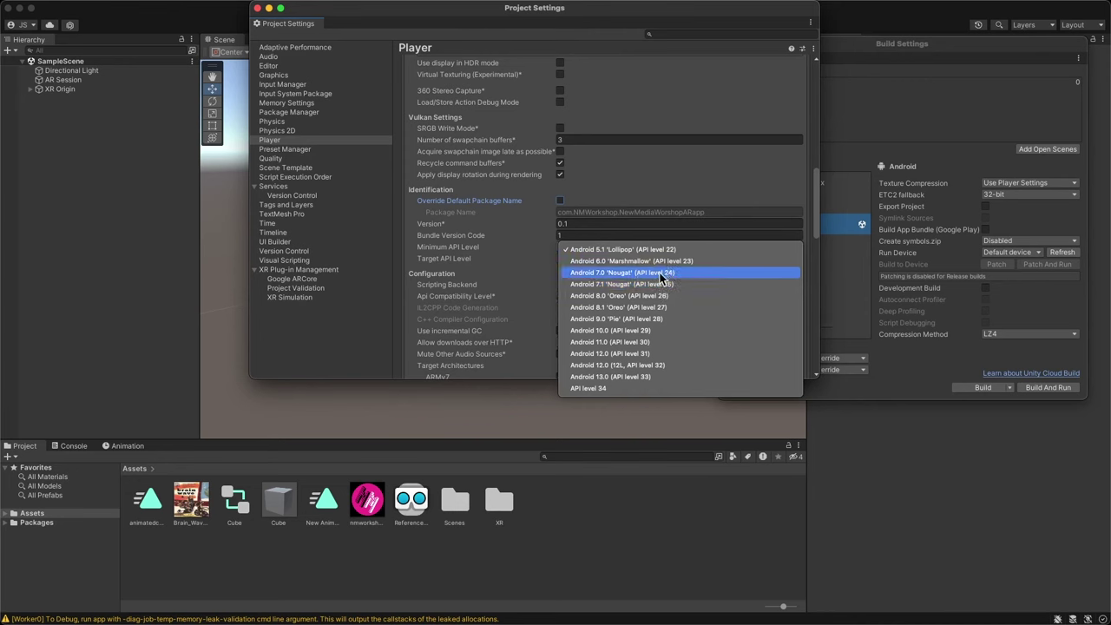
left_click(665, 285)
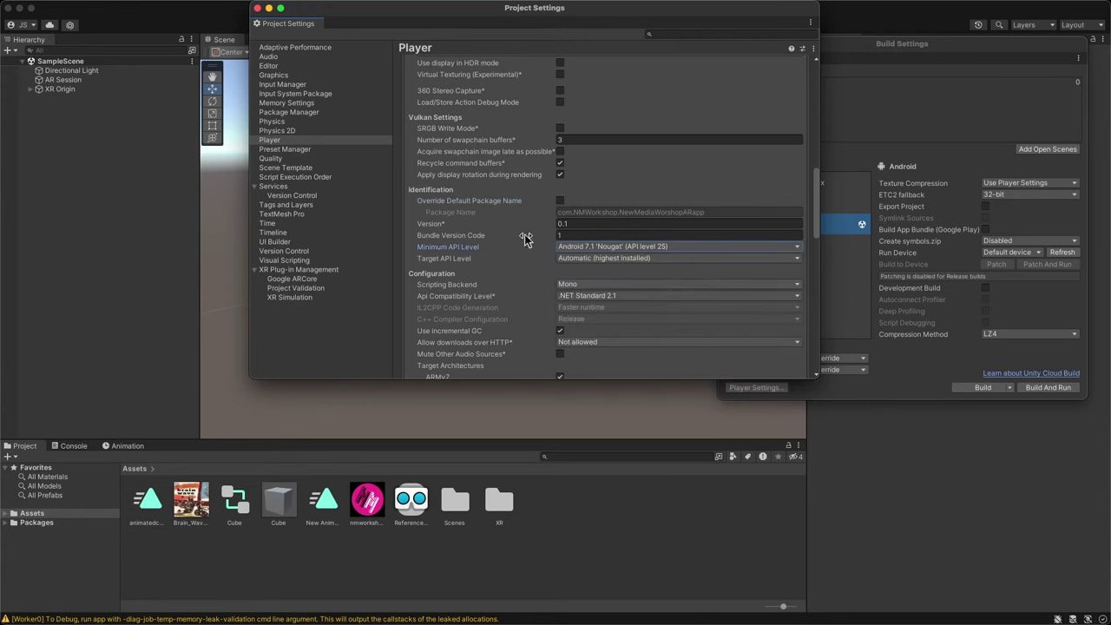
scroll(521, 251, "down", 6)
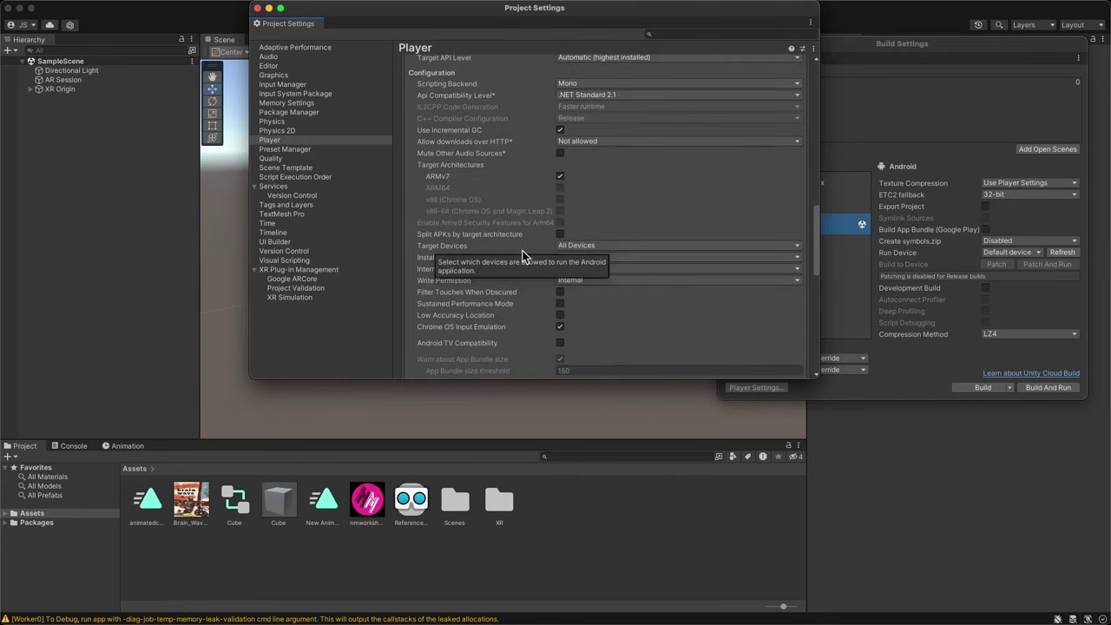
scroll(522, 250, "down", 12)
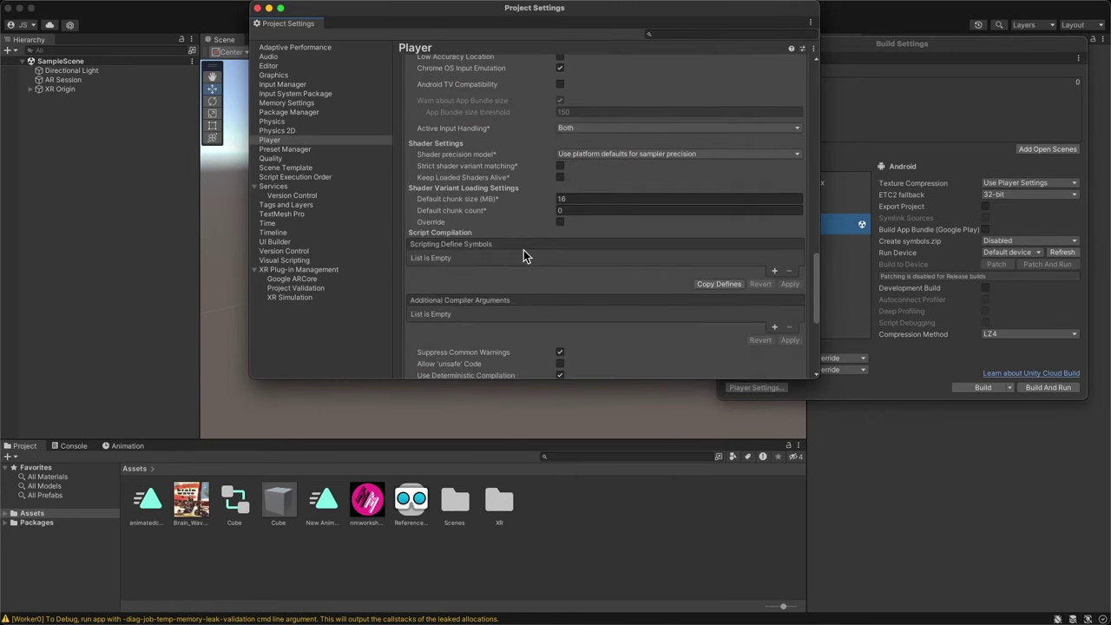
scroll(524, 250, "down", 3)
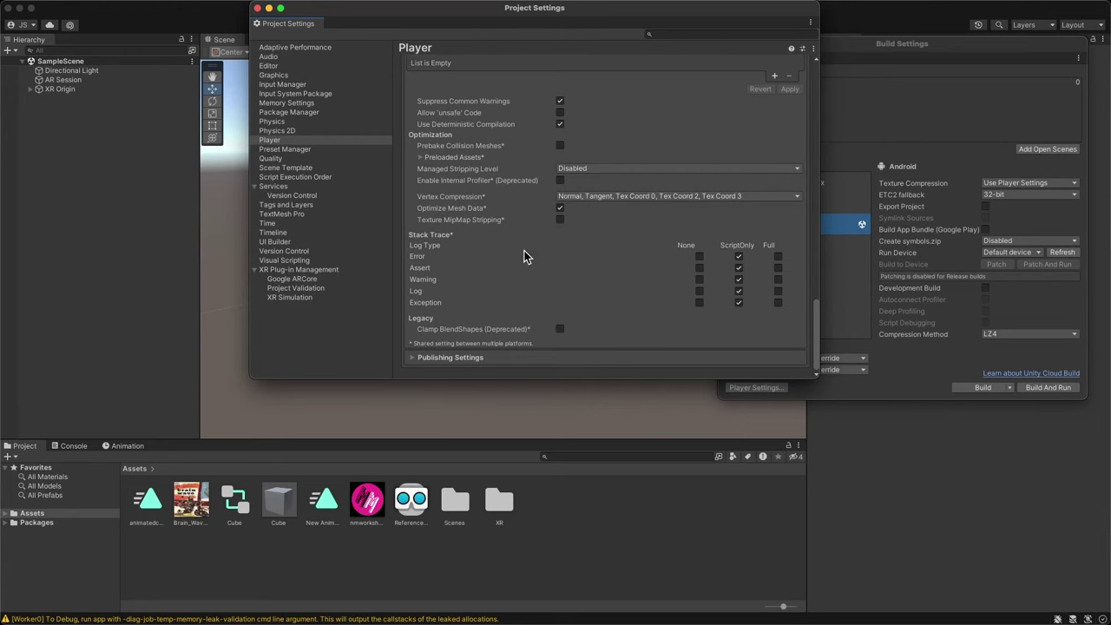
scroll(525, 251, "up", 20)
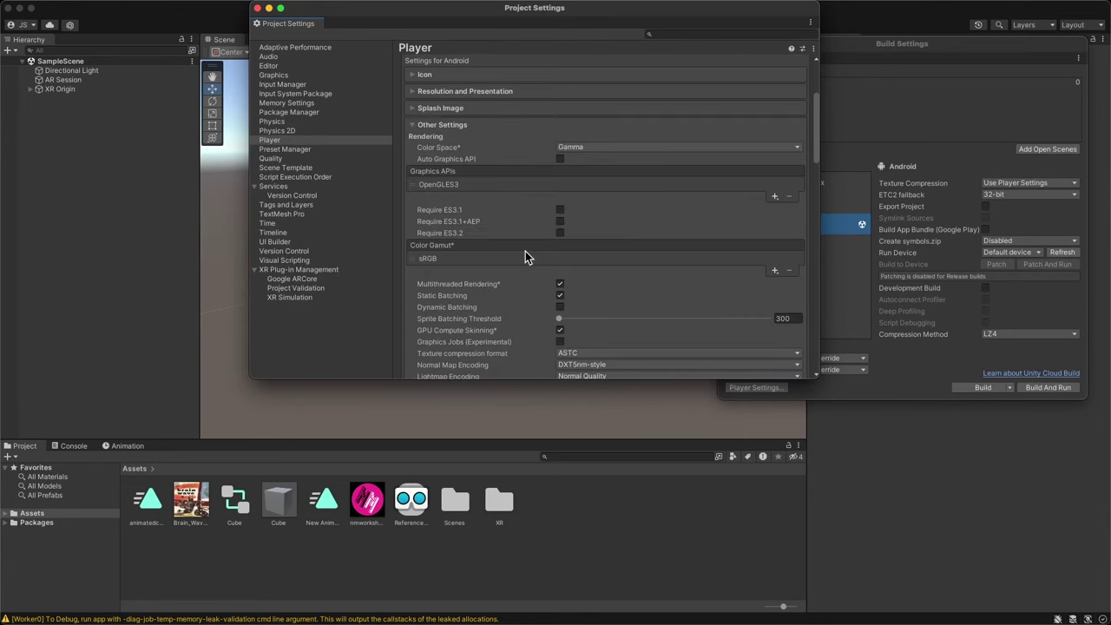
scroll(525, 251, "up", 3)
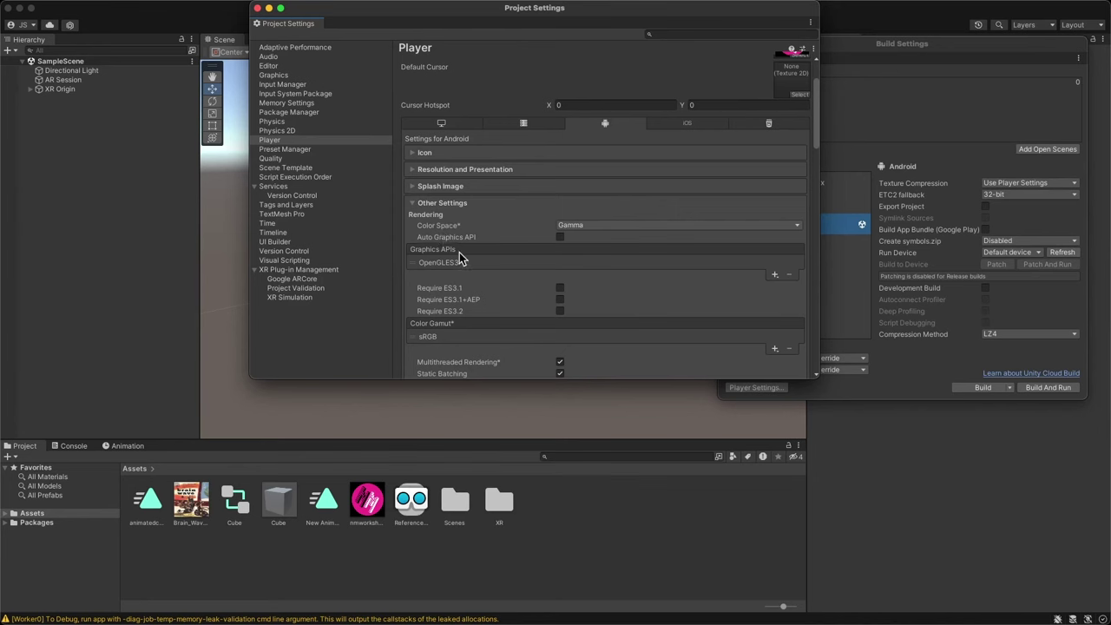
Apply Fix All and the OpenGLES3 fix in the ARCore Project Validation page
left_click(299, 269)
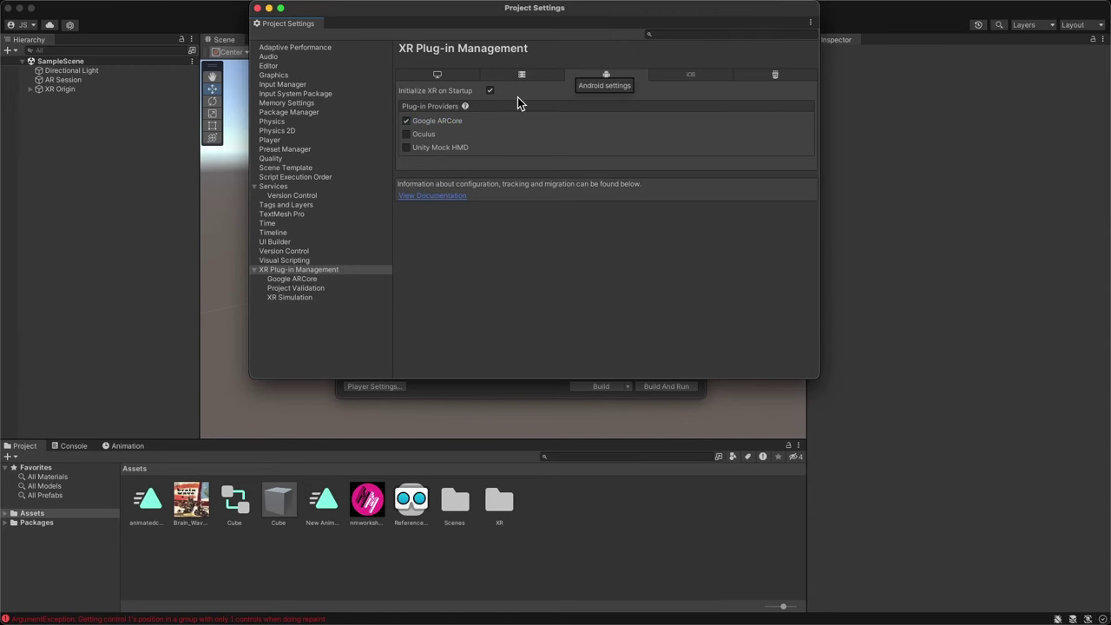
left_click(304, 279)
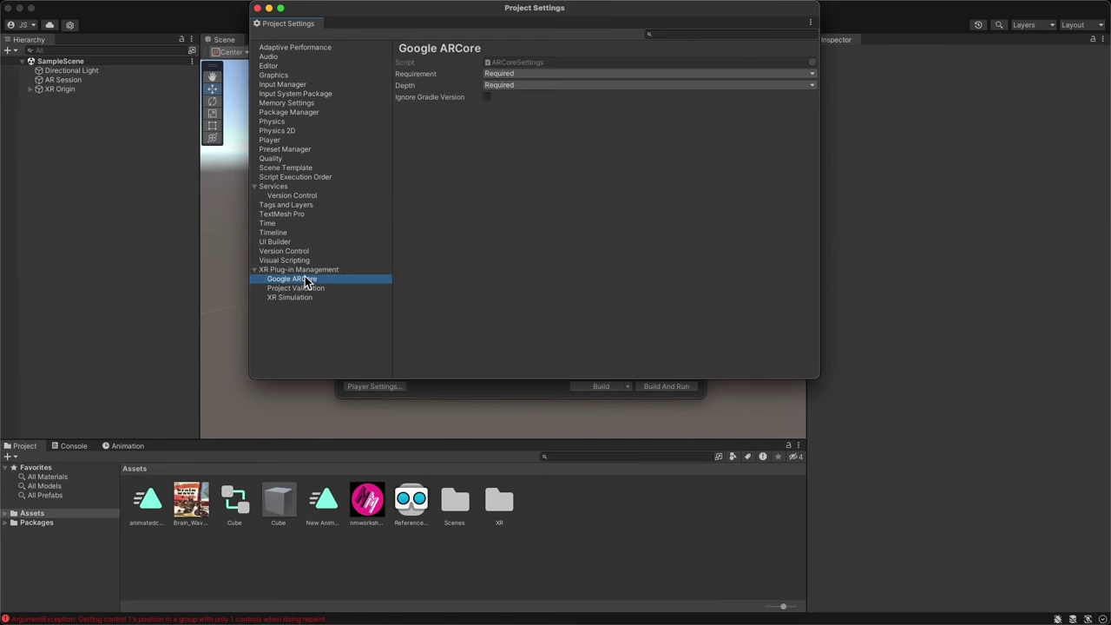
left_click(303, 290)
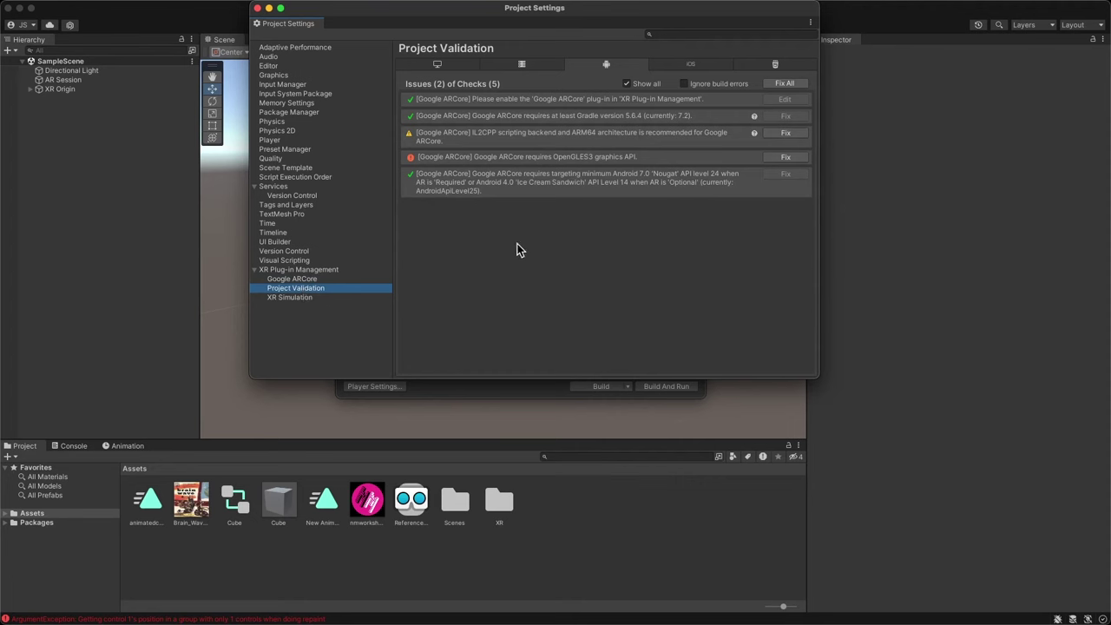
left_click(790, 84)
left_click(785, 157)
Look at the XR Simulation settings, then return to the Player settings
left_click(297, 300)
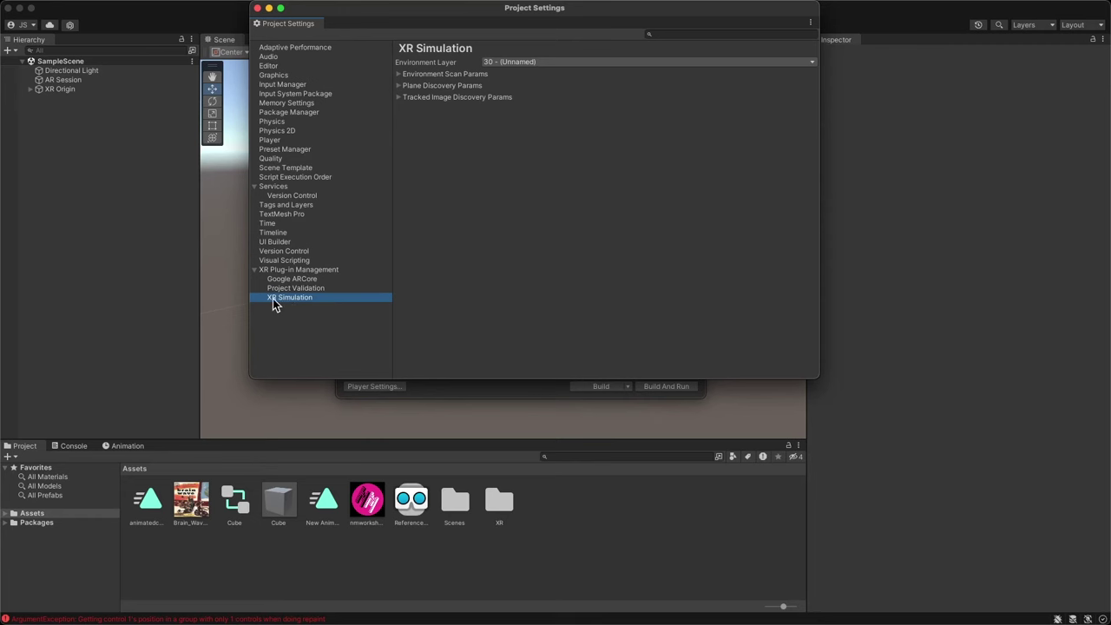
left_click(279, 273)
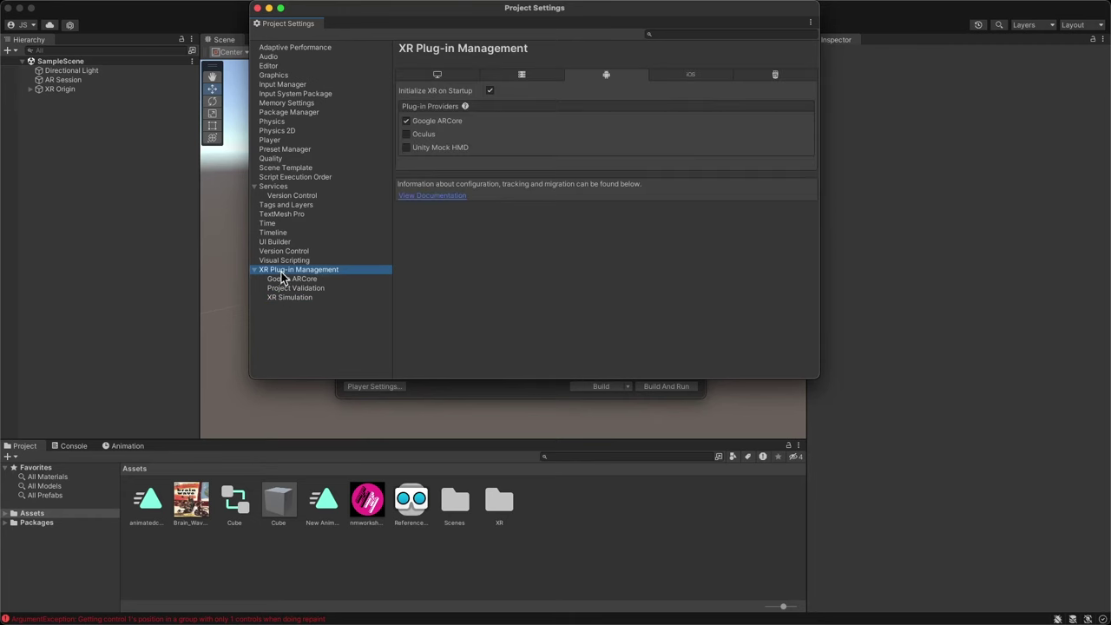
left_click(271, 142)
Turn off Auto Graphics API and remove Vulkan so only OpenGLES3 remains
scroll(496, 298, "down", 3)
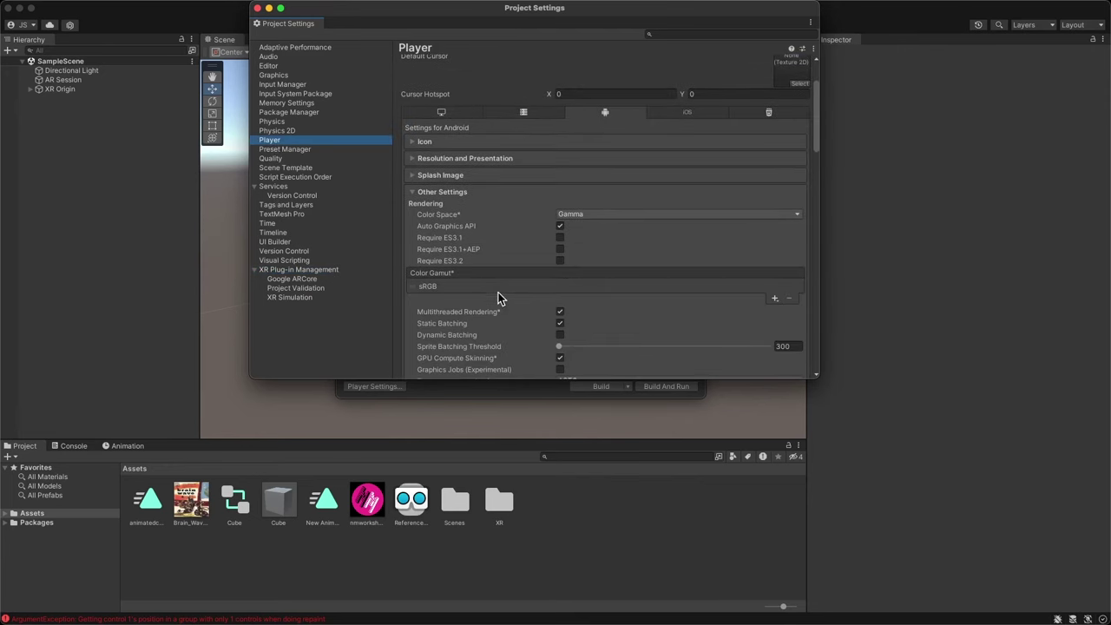
left_click(561, 227)
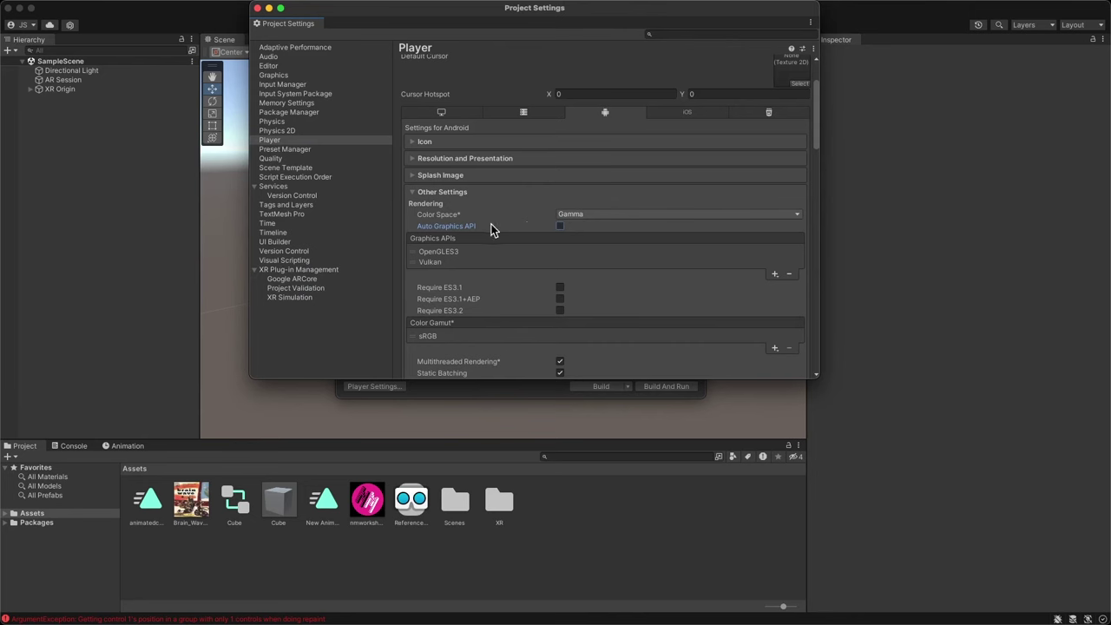
left_click(439, 265)
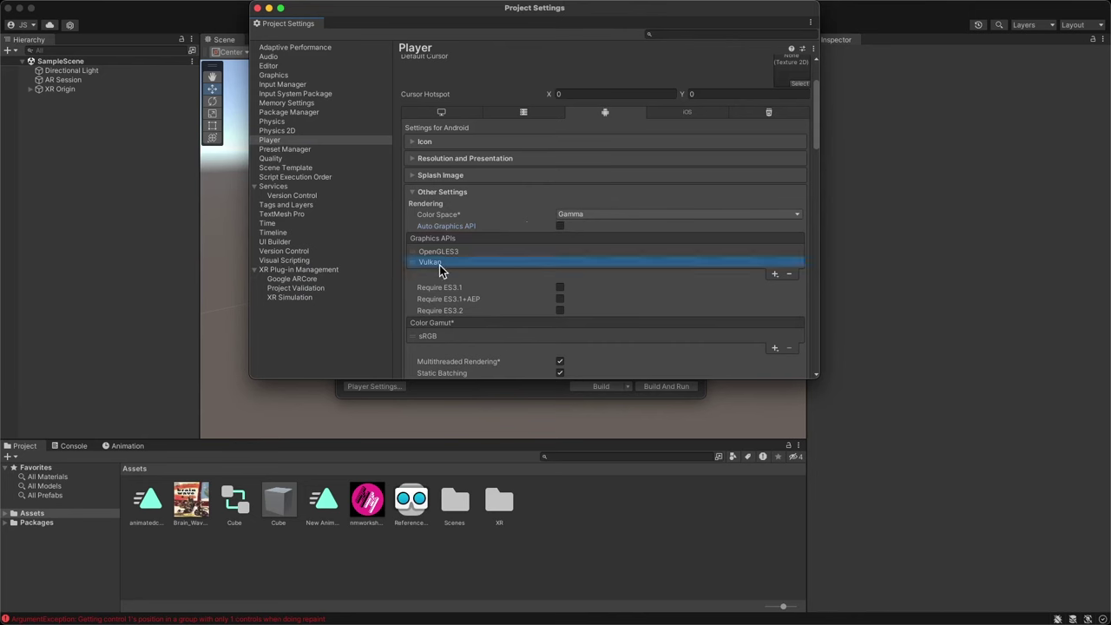
left_click(789, 274)
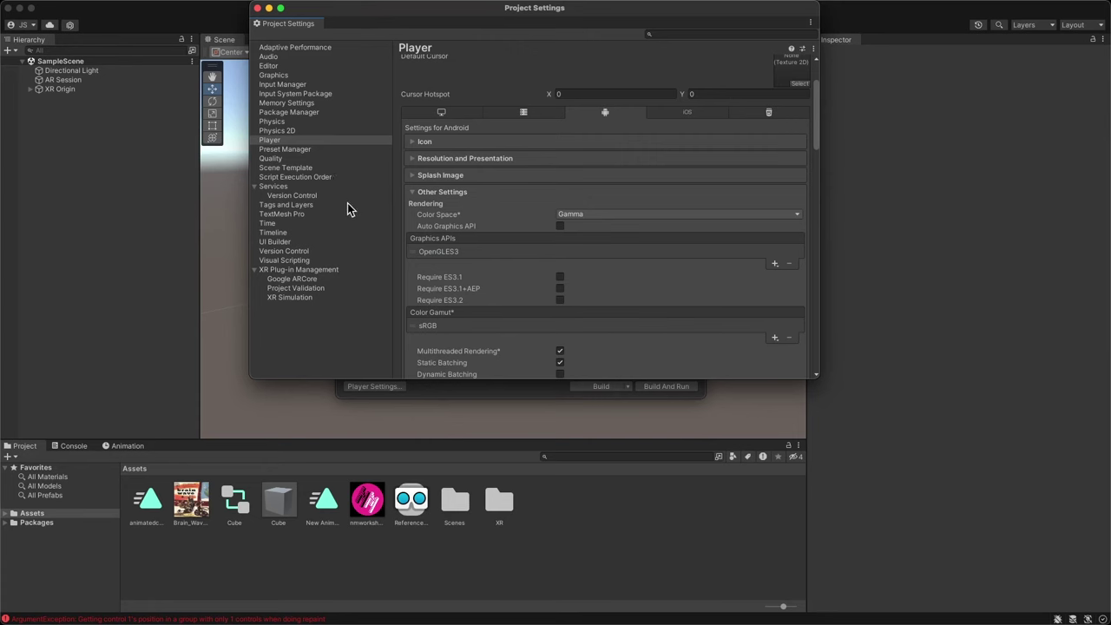
Confirm in Project Validation that all five Google ARCore checks now pass
left_click(290, 269)
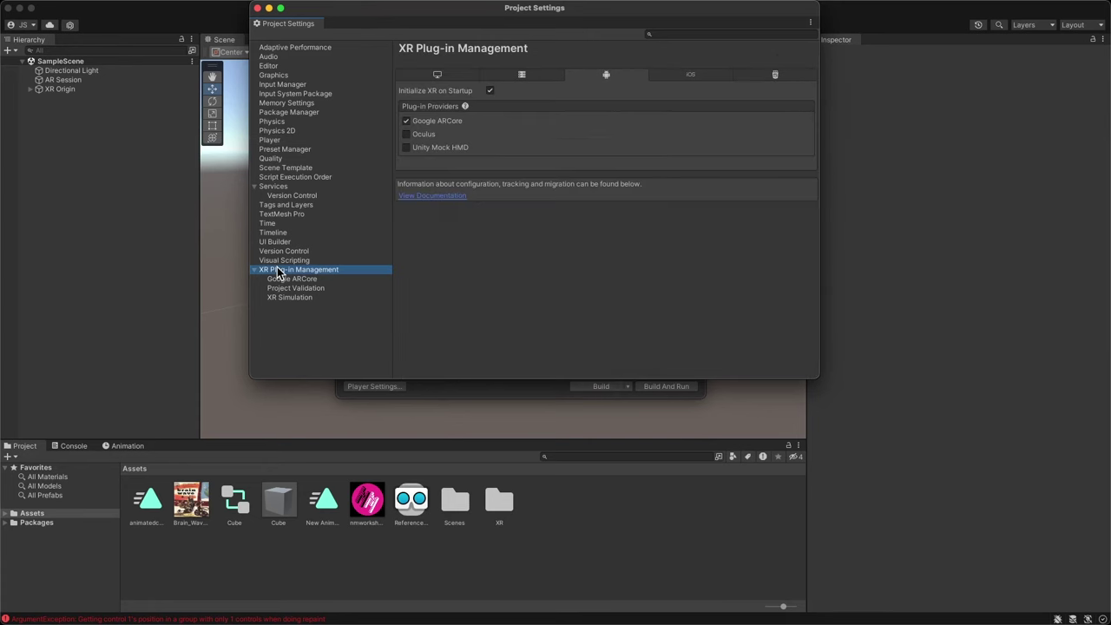
left_click(295, 288)
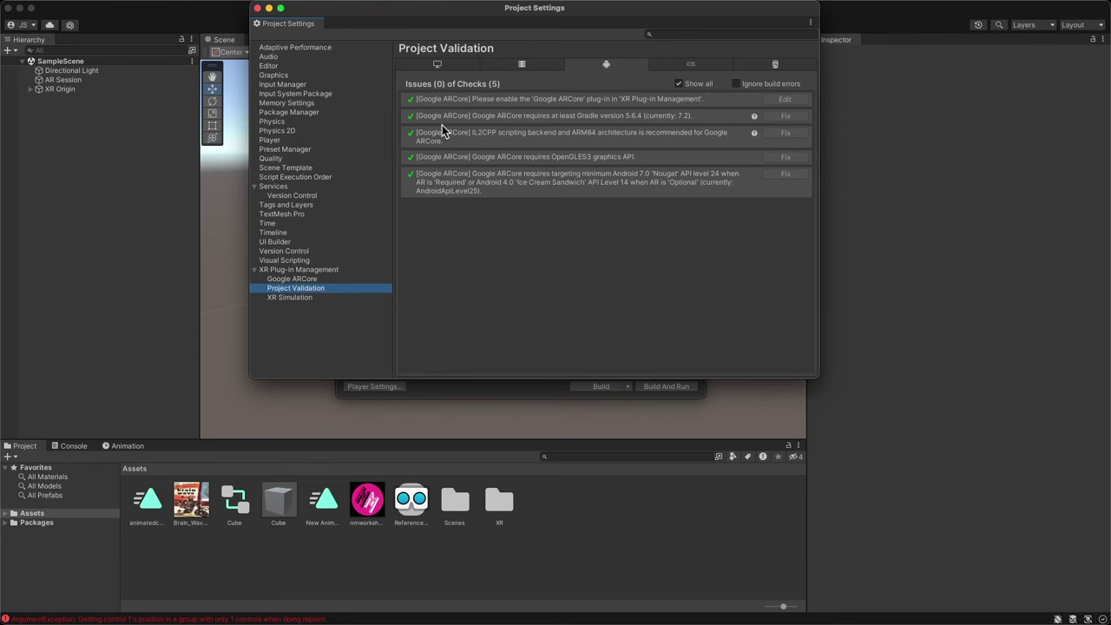
left_click(291, 270)
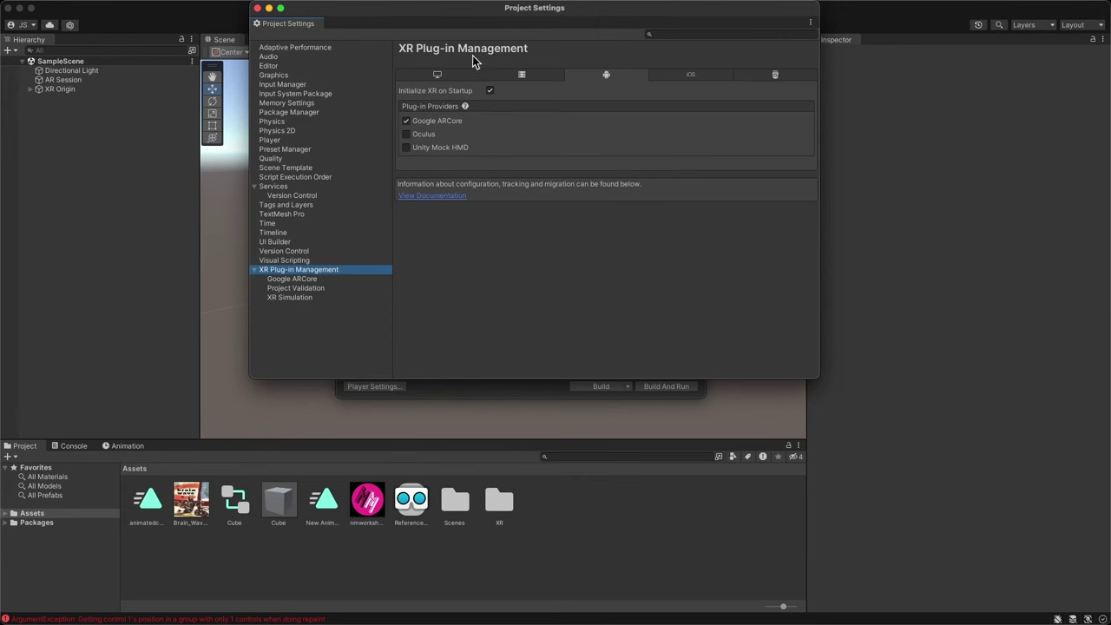
left_click(297, 287)
left_click(292, 270)
left_click(295, 282)
left_click(296, 288)
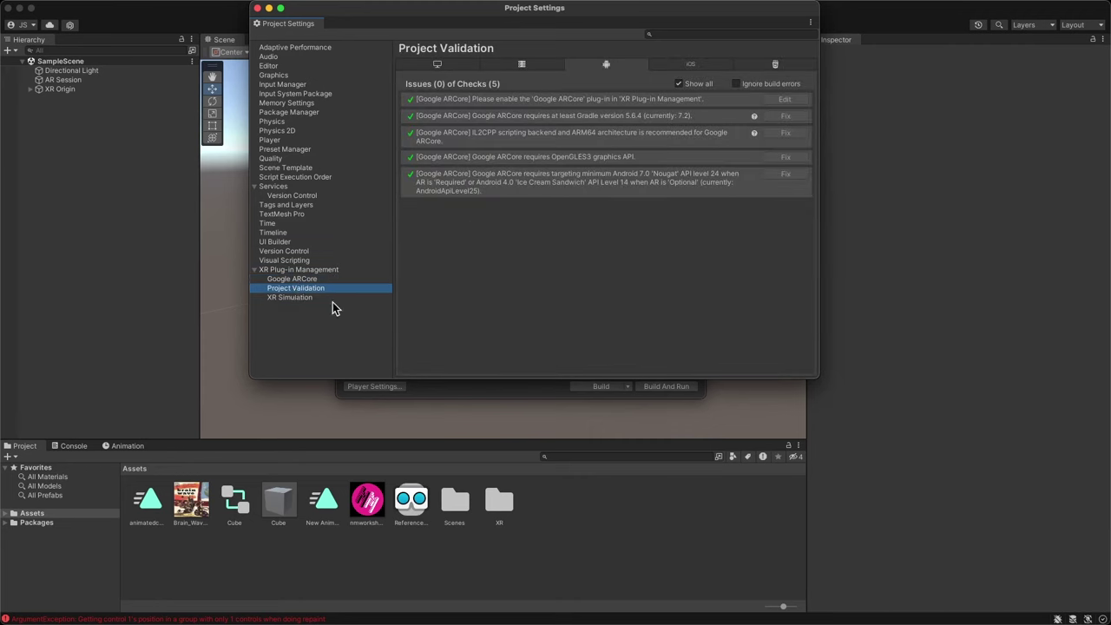
left_click(280, 299)
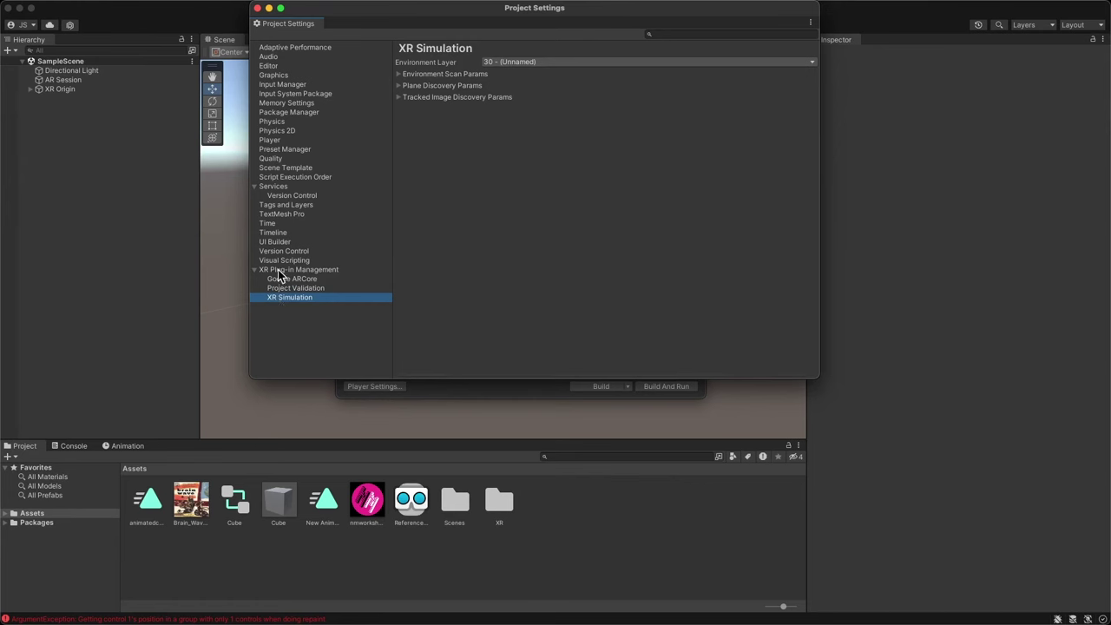
Glance at the Player settings once more, then close the Project Settings window
left_click(271, 141)
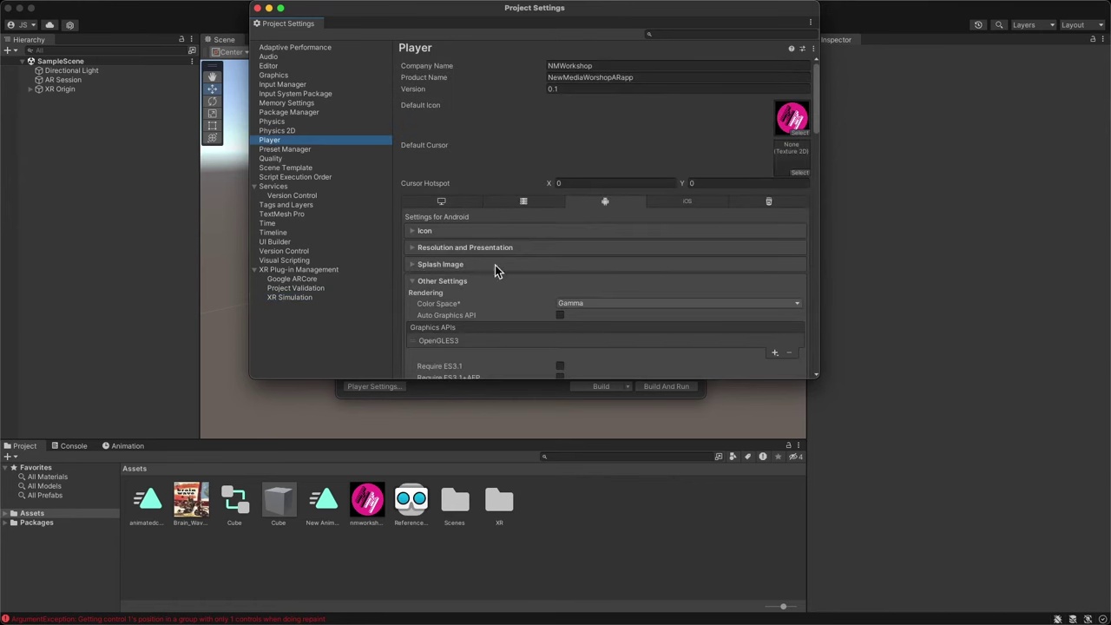
scroll(507, 311, "down", 2)
scroll(507, 306, "down", 1)
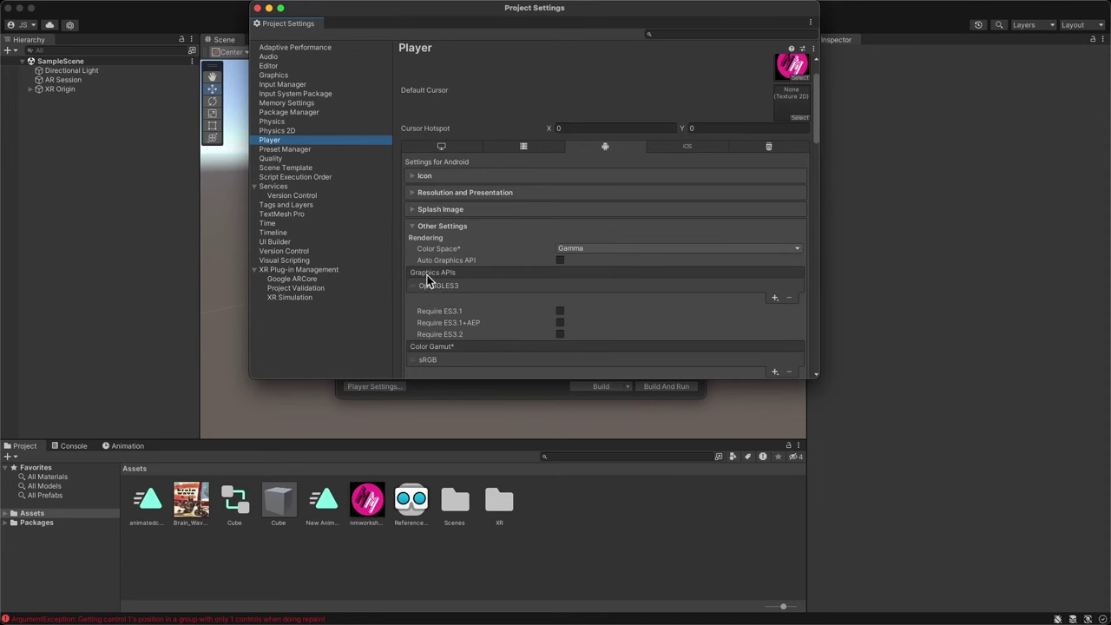
left_click(257, 8)
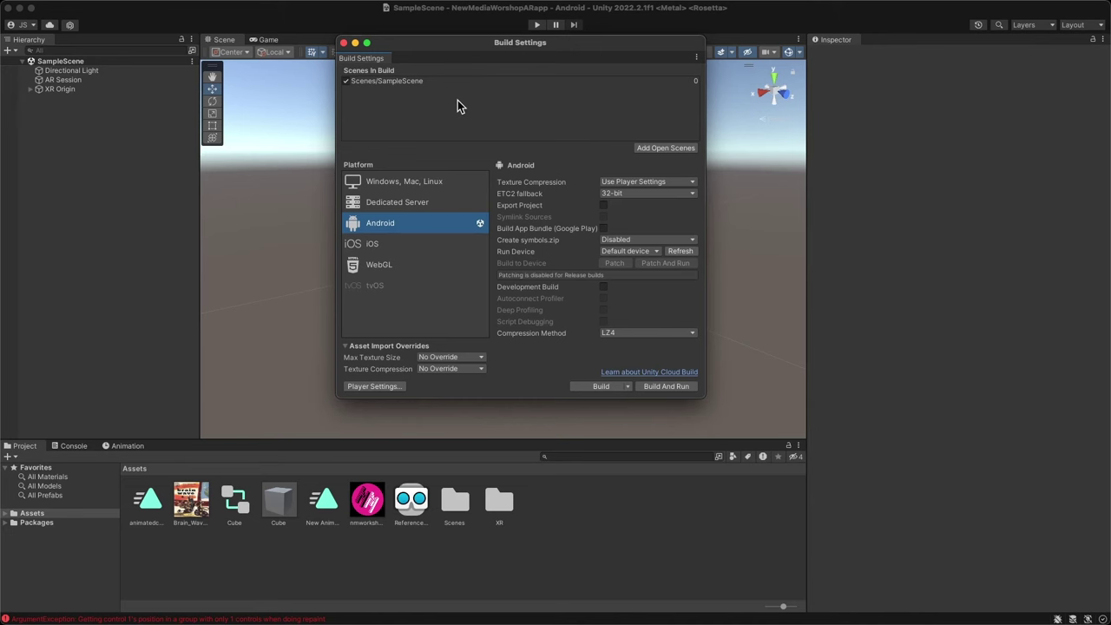
Open and dismiss the Run Device list in the Android Build Settings
left_click(642, 245)
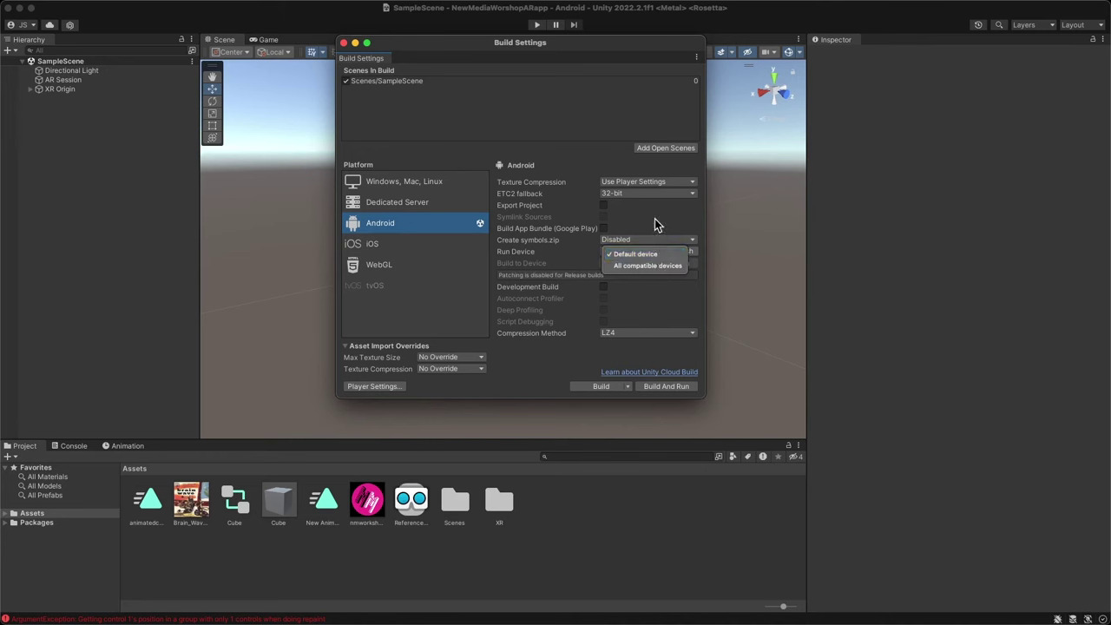
left_click(639, 220)
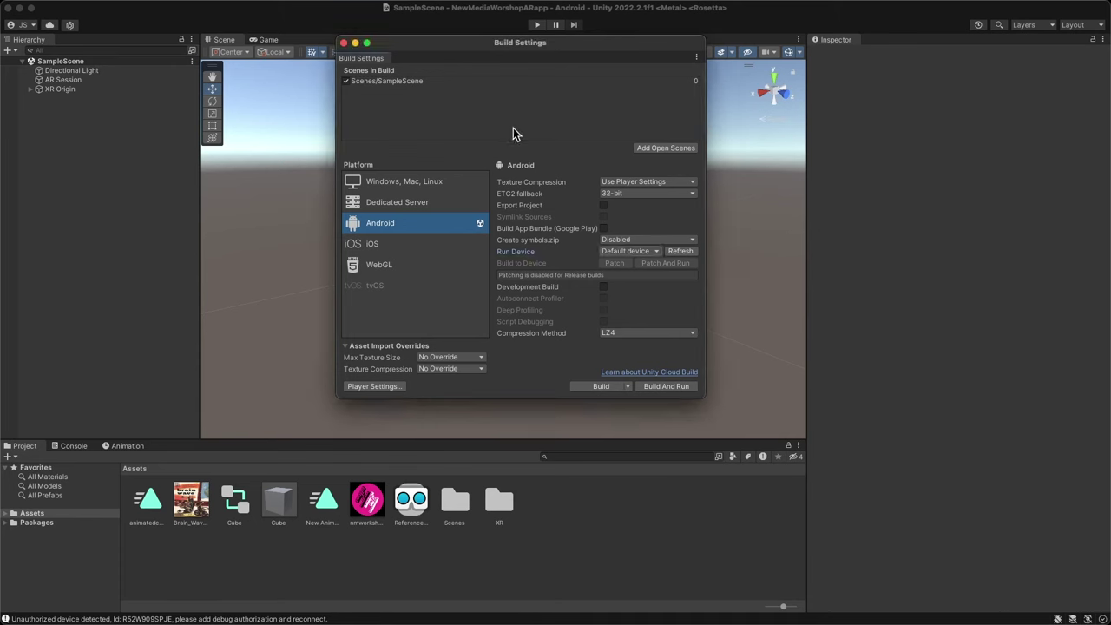
Refresh the connected devices and choose the Samsung SM phone as the Android run device
left_click(656, 251)
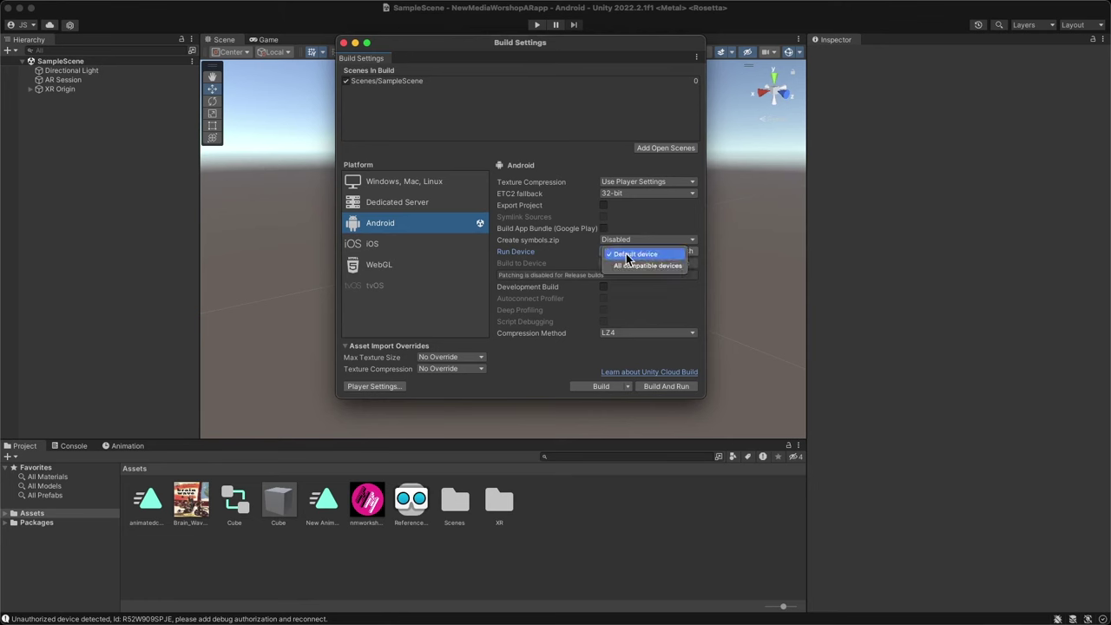
left_click(651, 257)
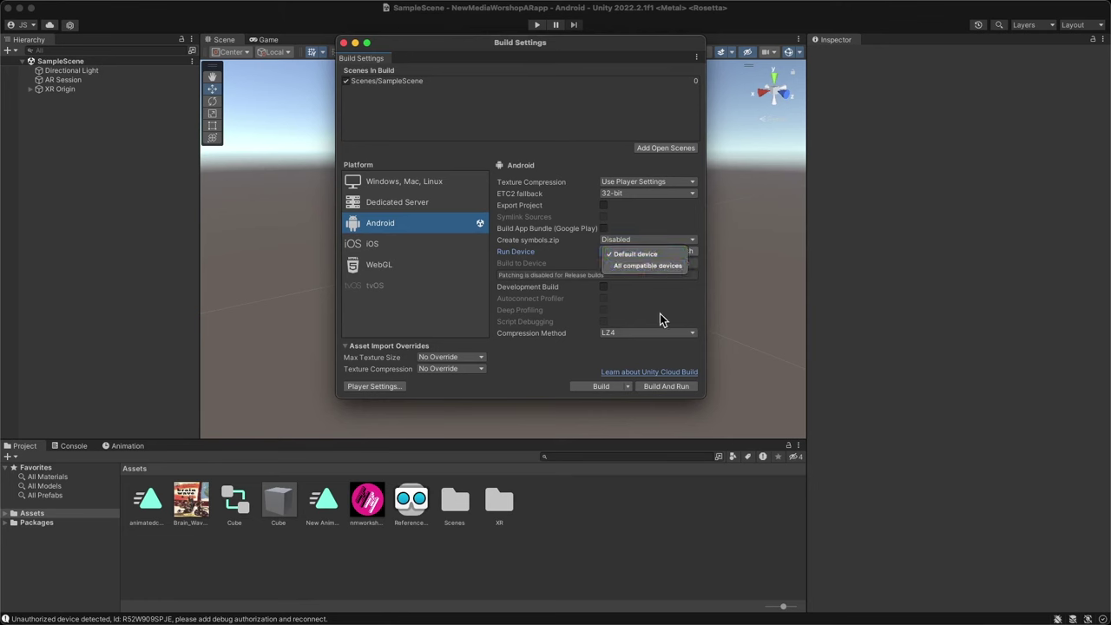
left_click(686, 251)
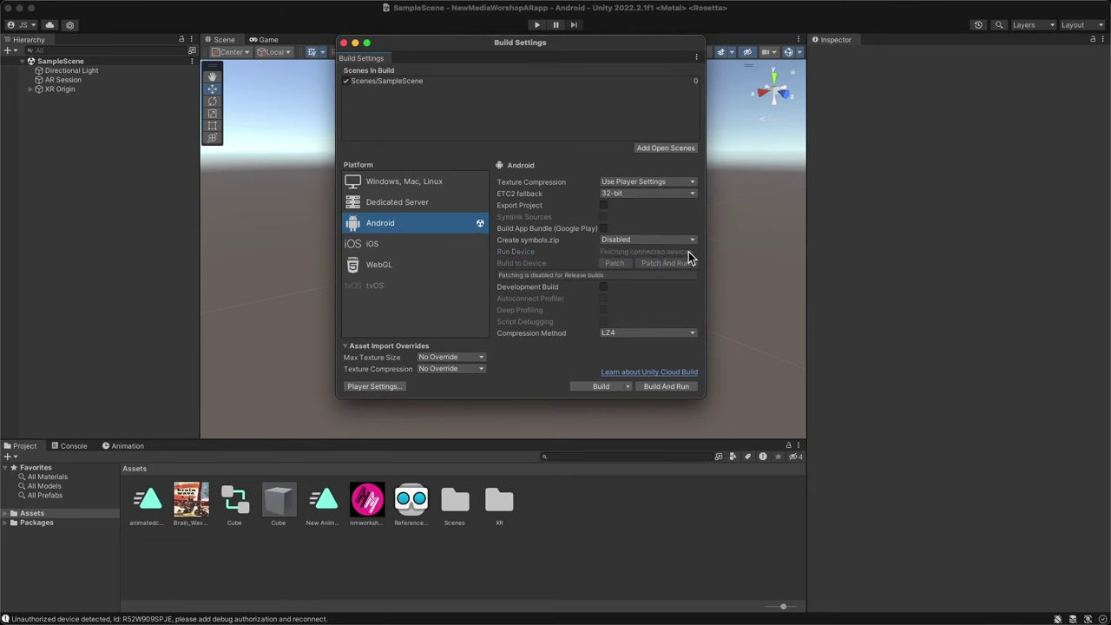
left_click(690, 253)
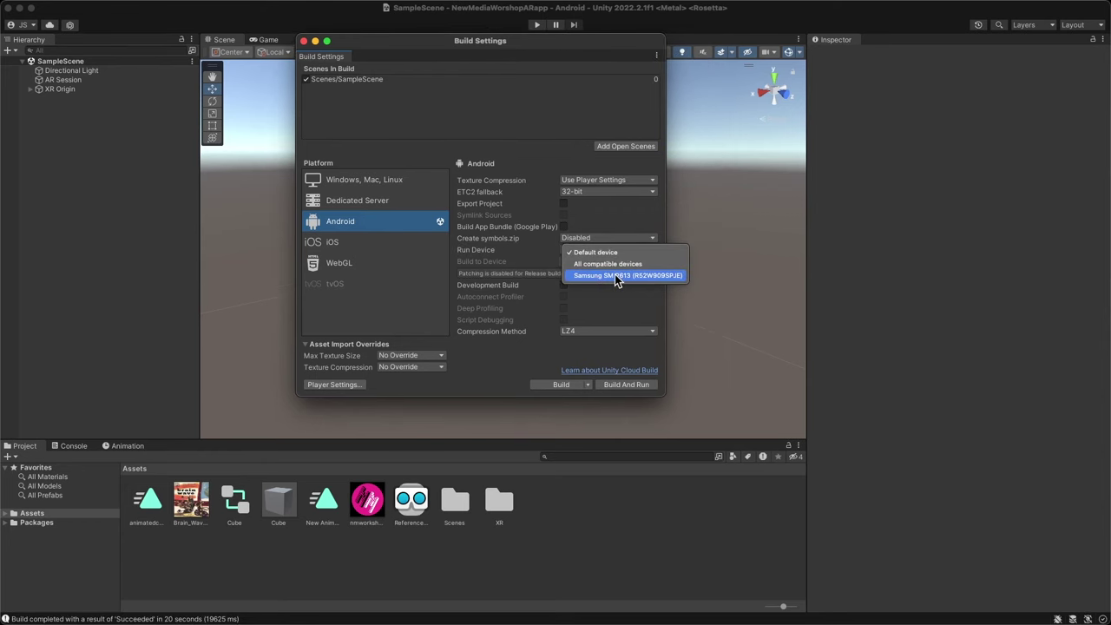
left_click(617, 276)
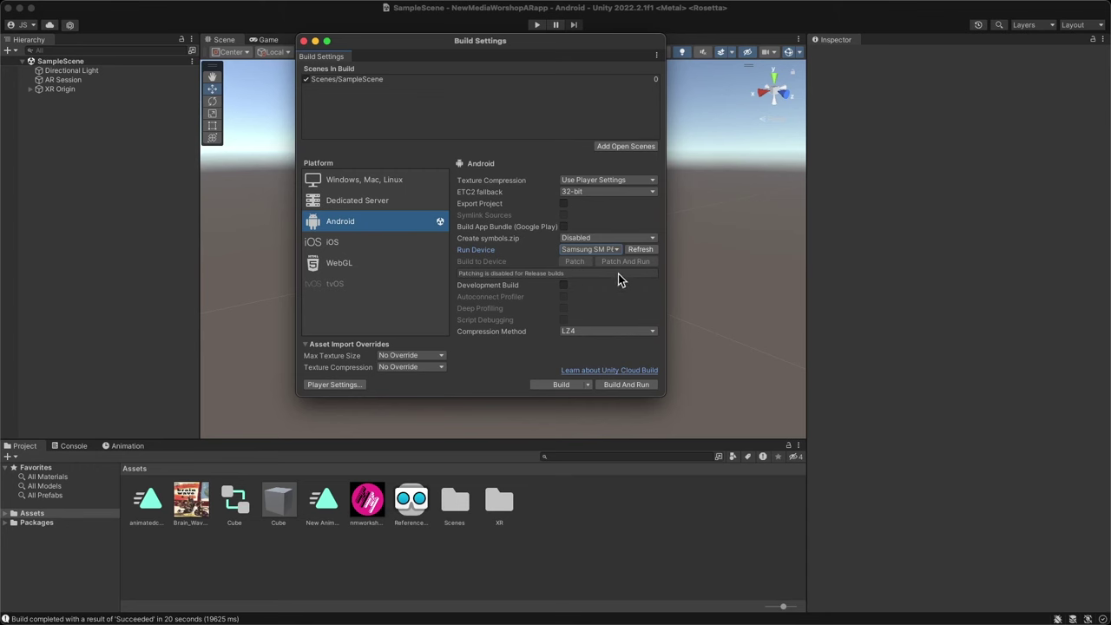
Enable Development Build, then review the Company Name and Product Name in Player Settings
left_click(563, 285)
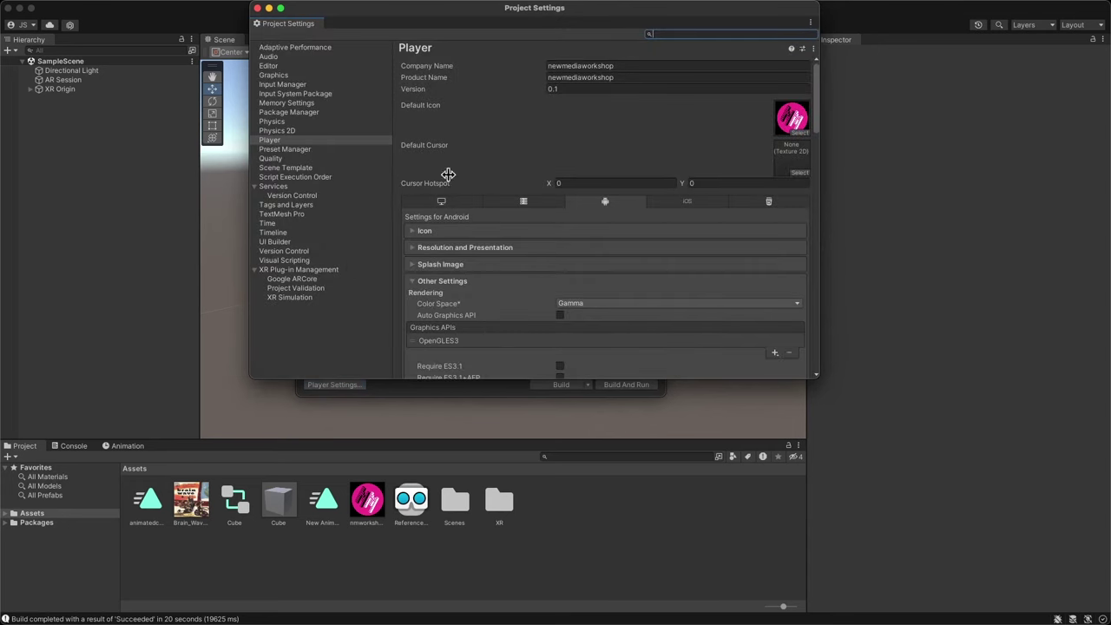
left_click_drag(549, 62, 616, 63)
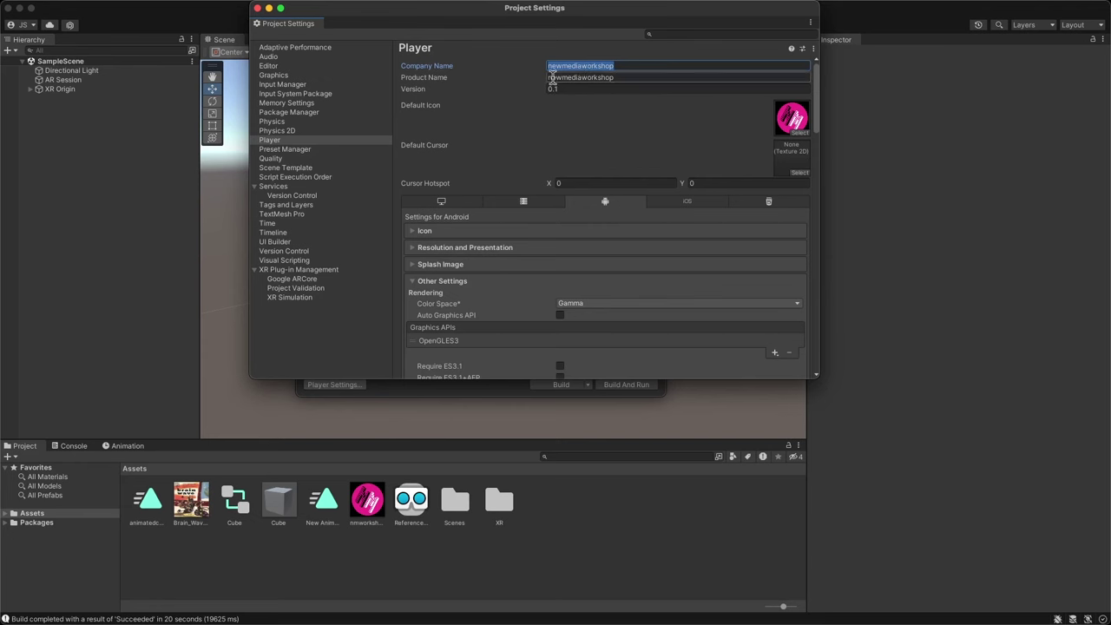
left_click(605, 80)
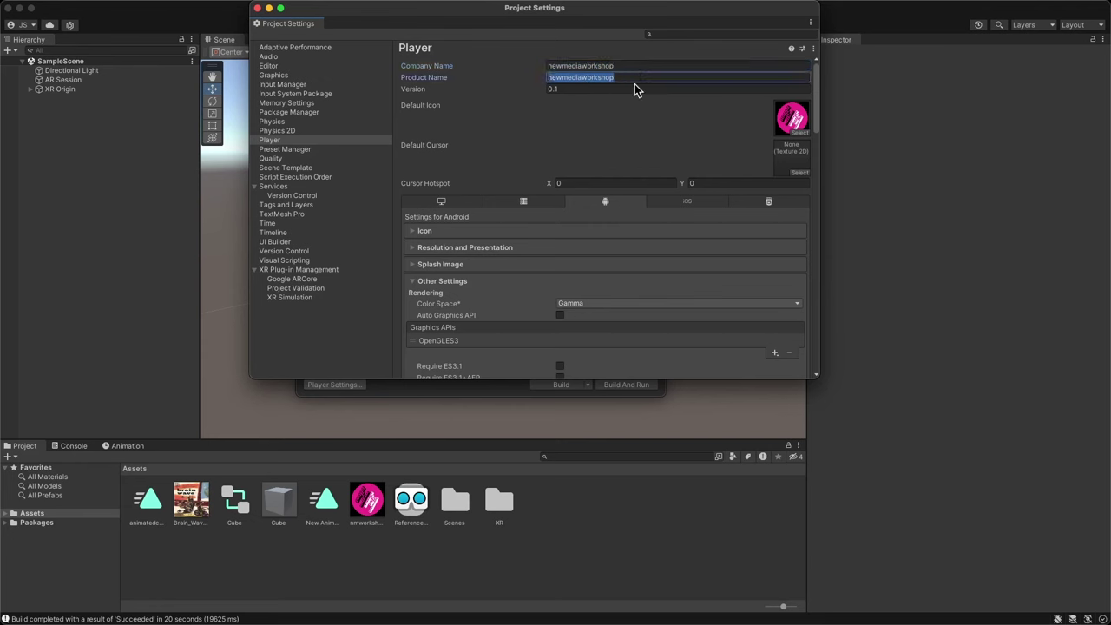
left_click(603, 67)
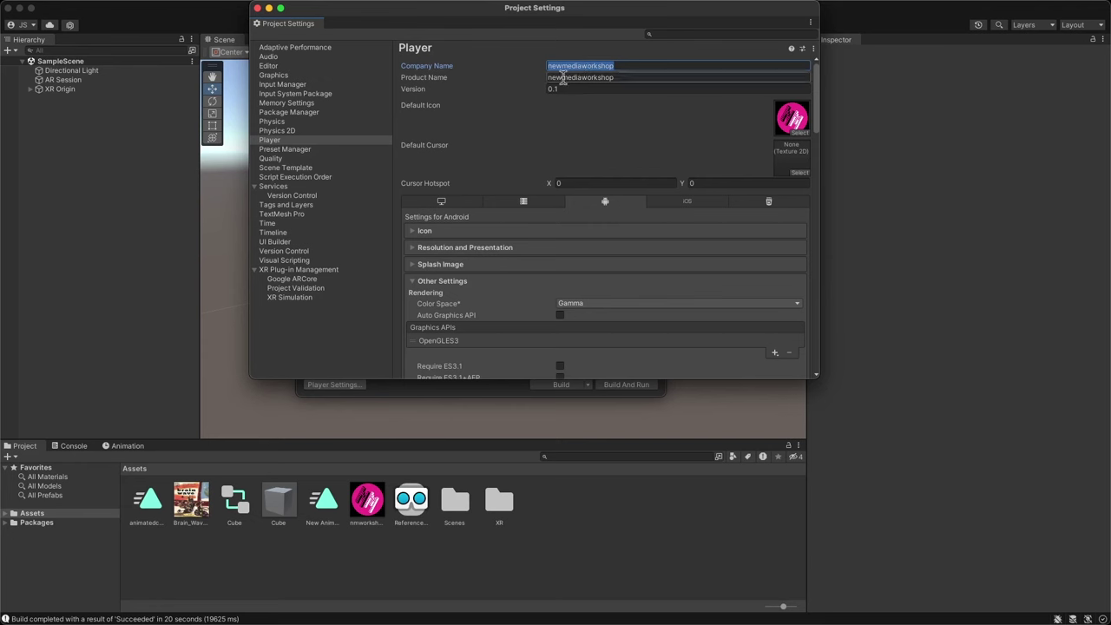
scroll(509, 178, "down", 10)
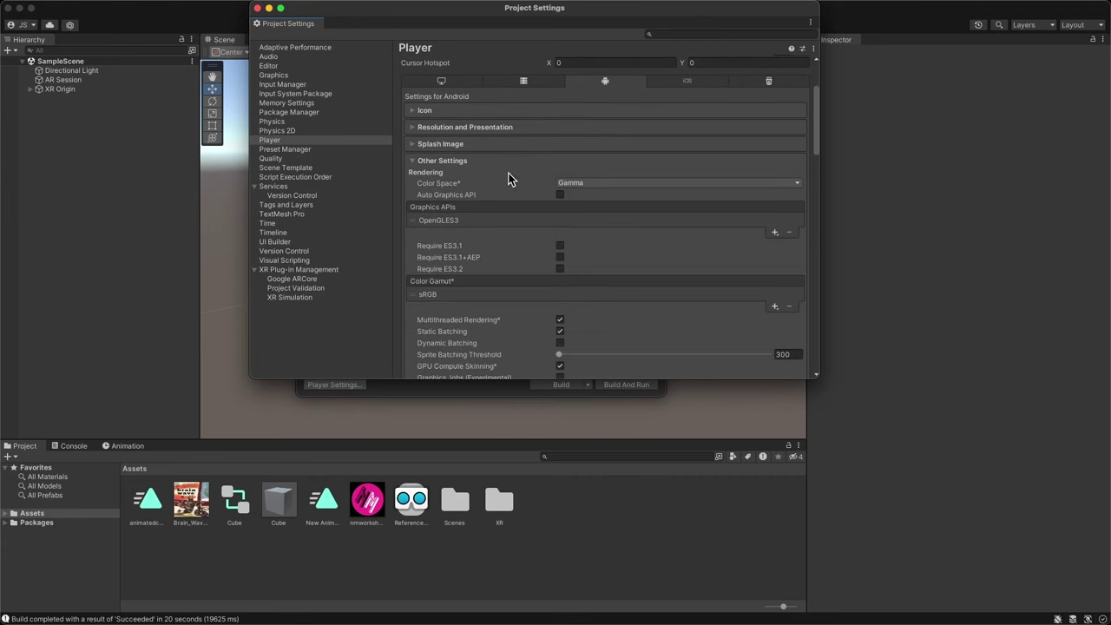
scroll(507, 192, "up", 4)
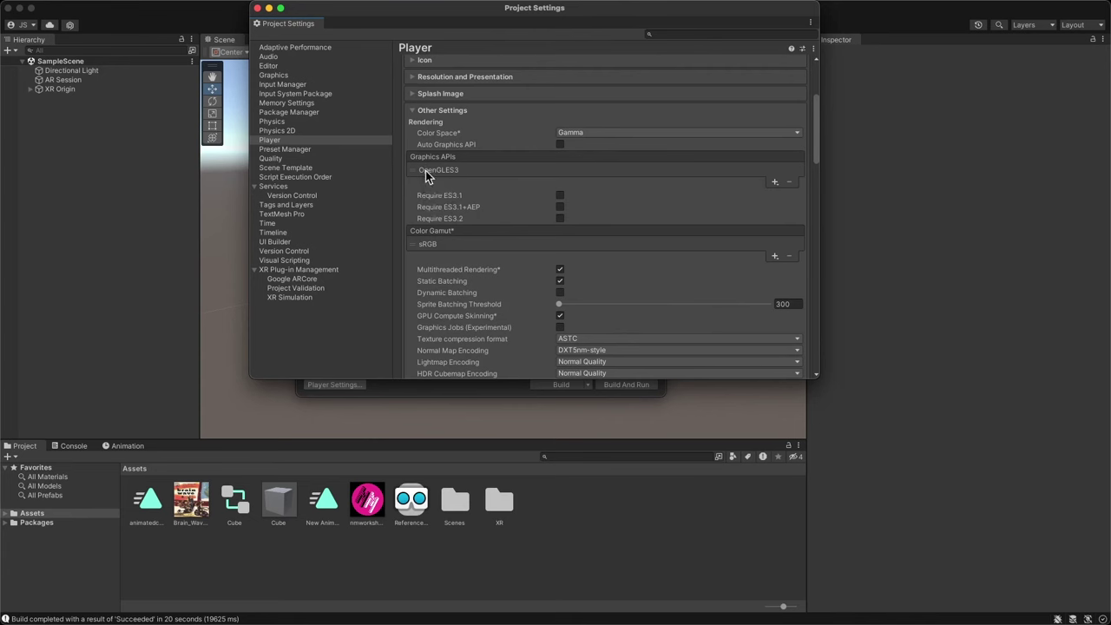
Check the Graphics APIs, leaving Auto Graphics API off with only OpenGLES3 listed
left_click(560, 145)
left_click(560, 145)
left_click(424, 170)
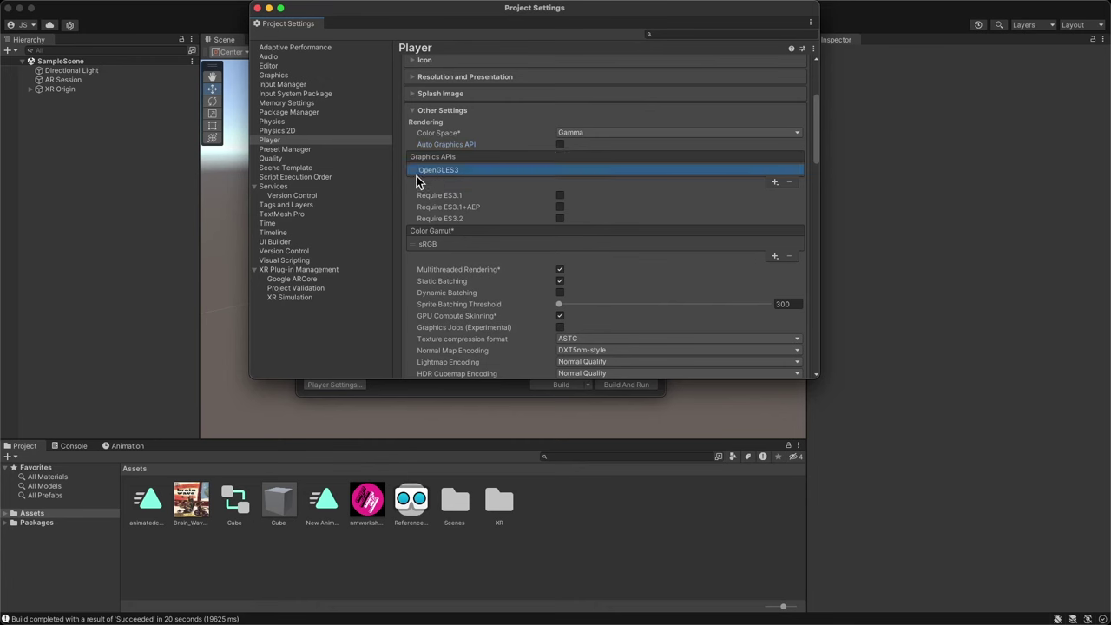
left_click(560, 146)
left_click(560, 146)
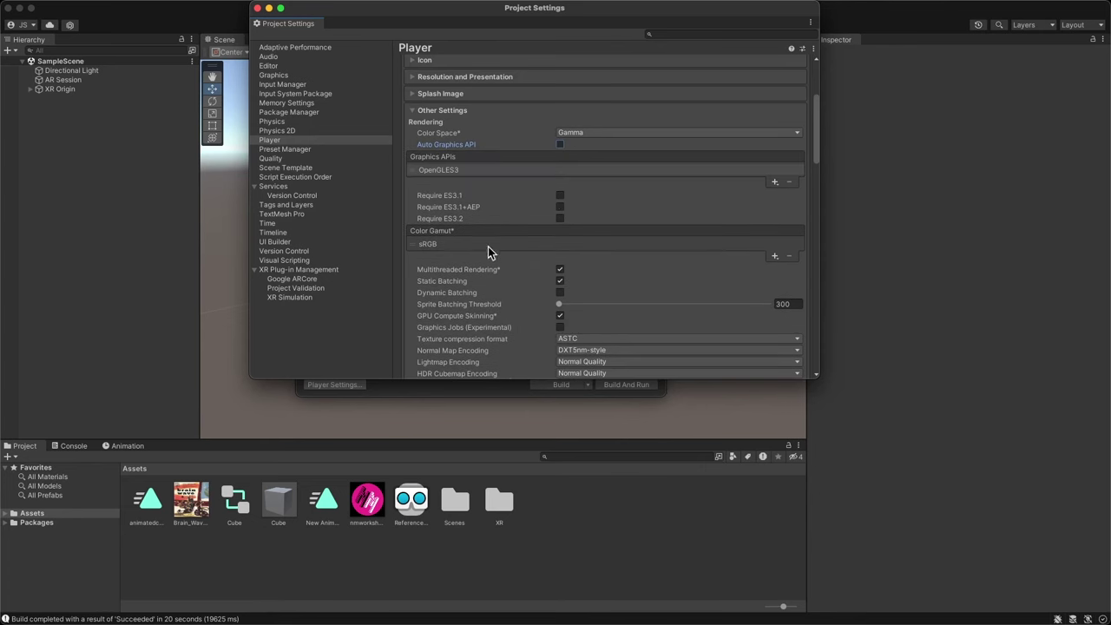
Confirm Google ARCore is enabled and all five ARCore validation checks pass, then close Project Settings
left_click(294, 270)
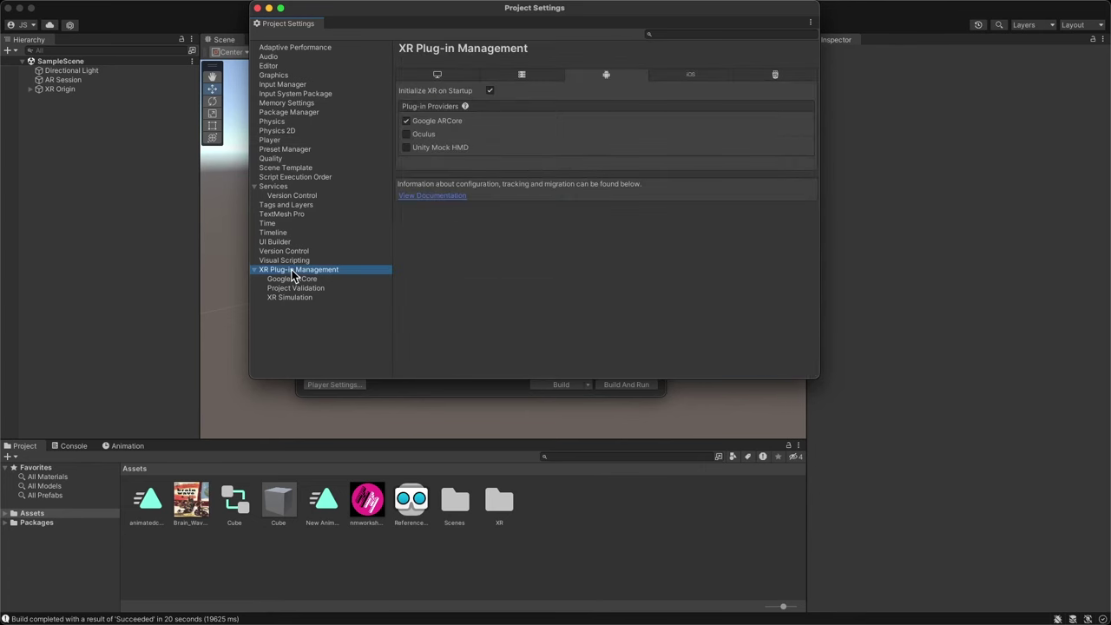
left_click(405, 121)
left_click(298, 280)
left_click(295, 289)
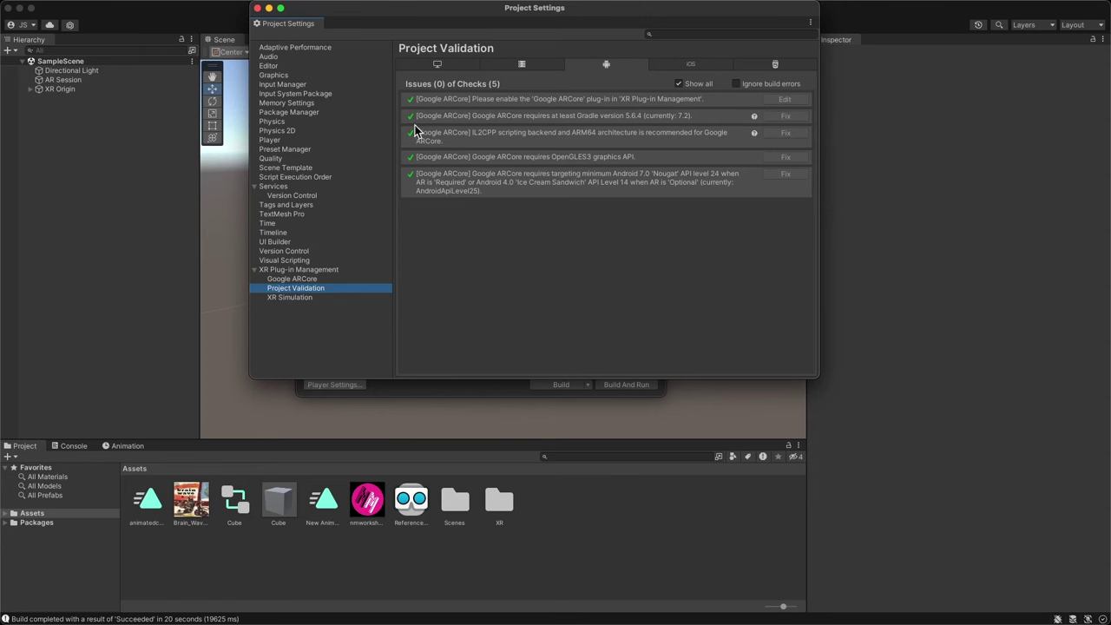
left_click(301, 297)
left_click(299, 291)
left_click(258, 8)
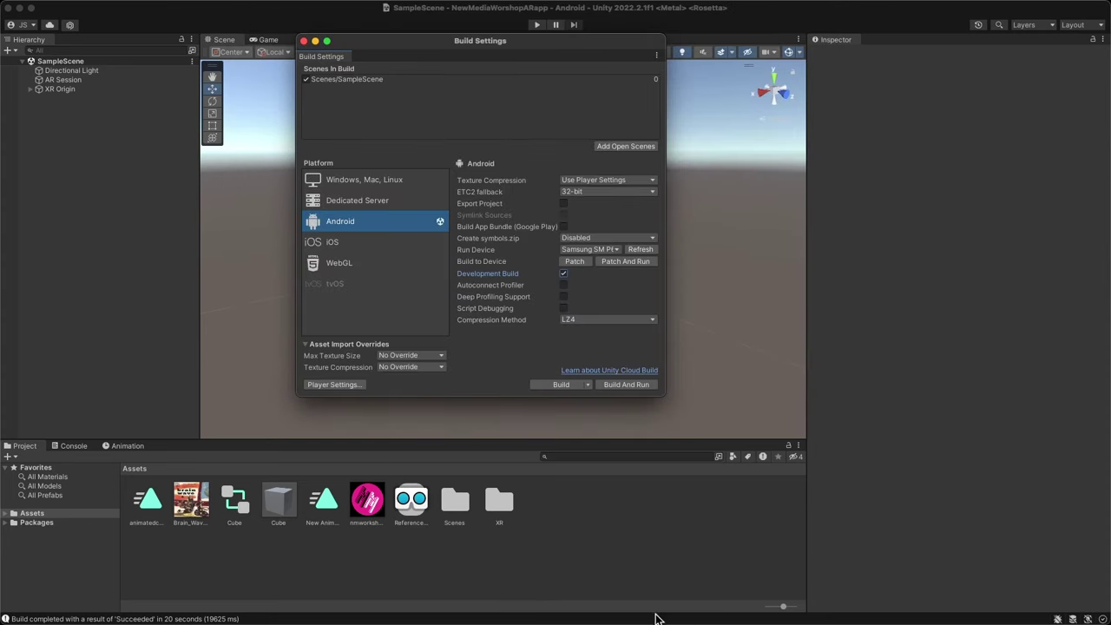
Reopen File > Build Settings from the main editor and reselect the Samsung device as run target
left_click(593, 609)
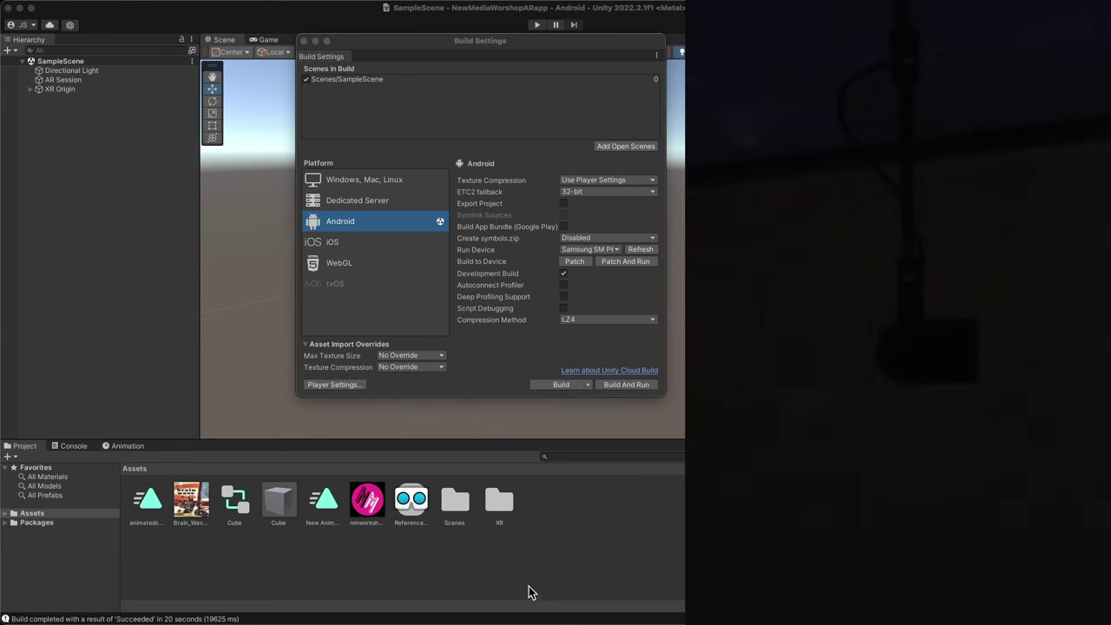
left_click(554, 524)
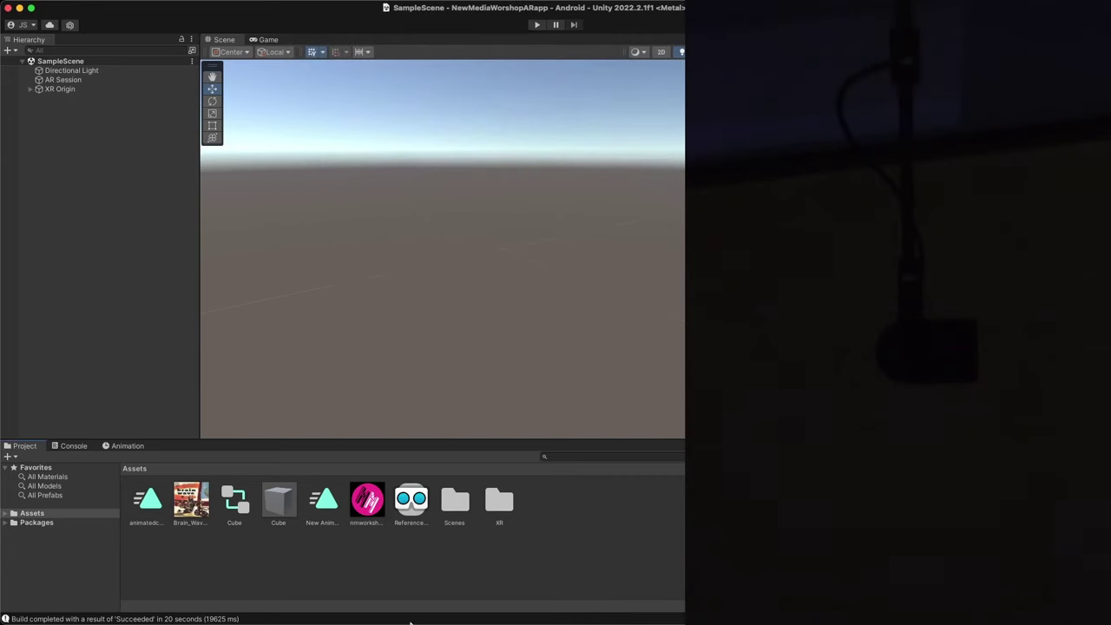
left_click(69, 6)
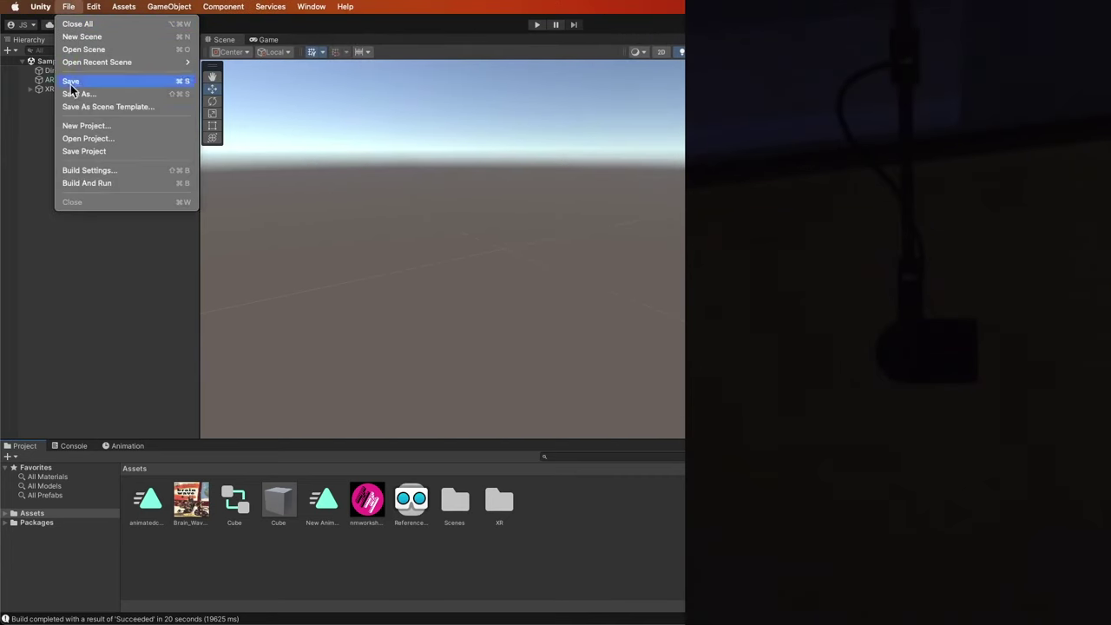
left_click(84, 171)
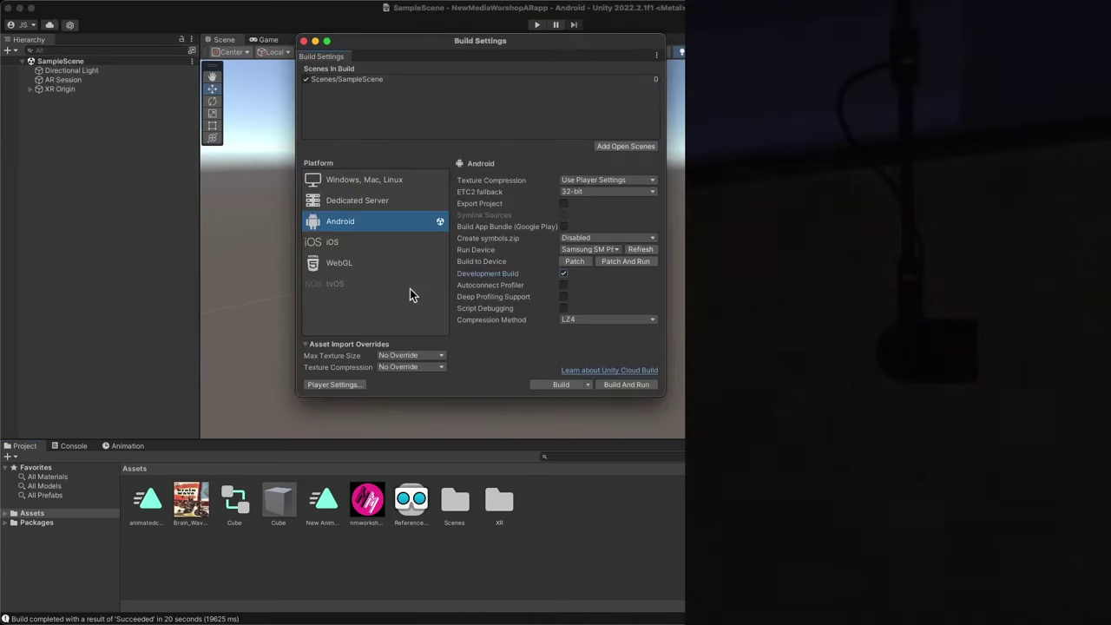
left_click(617, 249)
left_click(595, 259)
Patch And Run the development build on the Samsung phone until it reports Succeeded
left_click(622, 260)
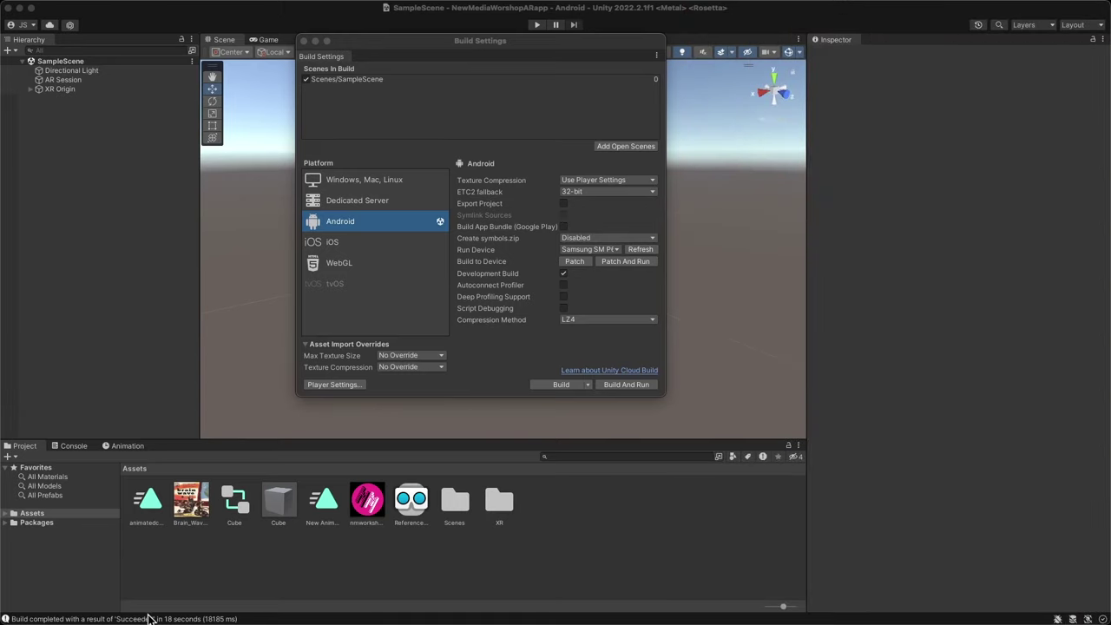
Close Build Settings and dismiss the Window menu without selecting anything
key("super+w")
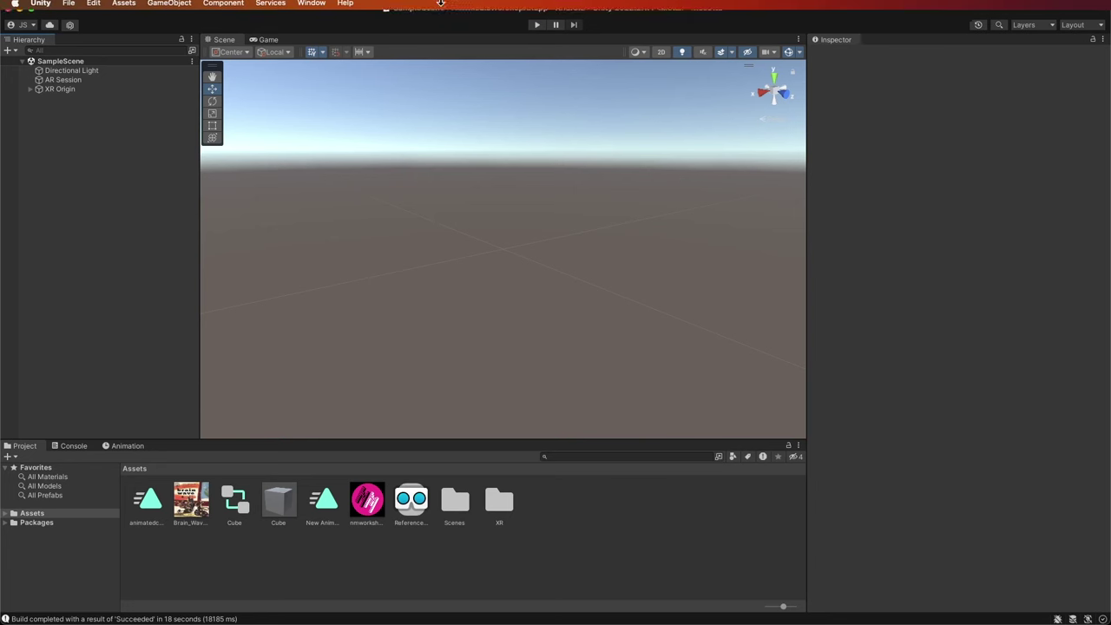
left_click(312, 8)
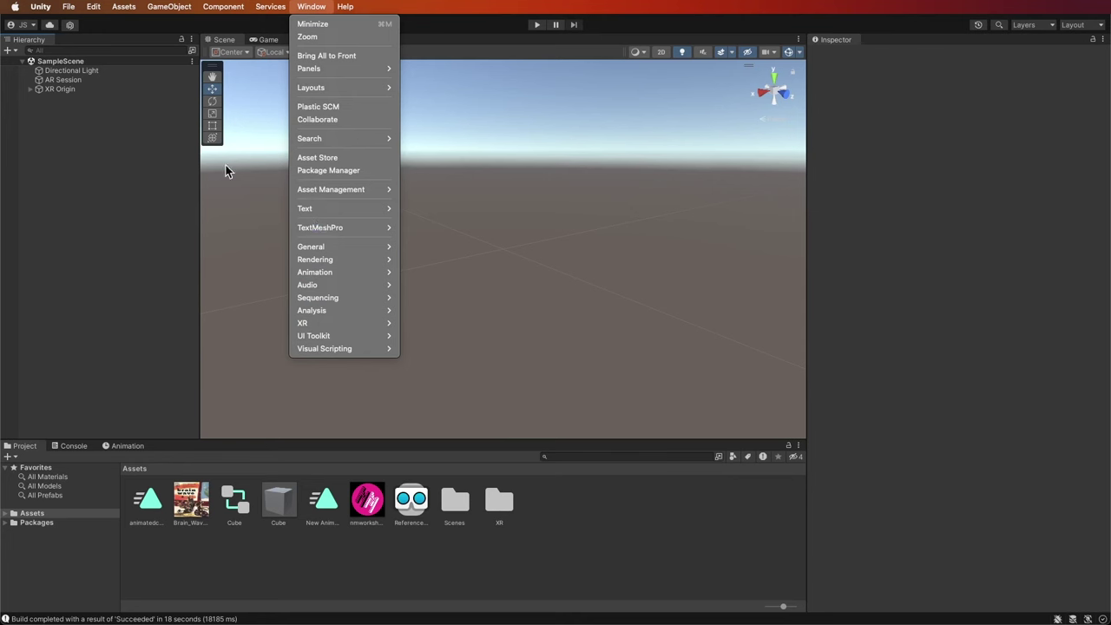
left_click(145, 191)
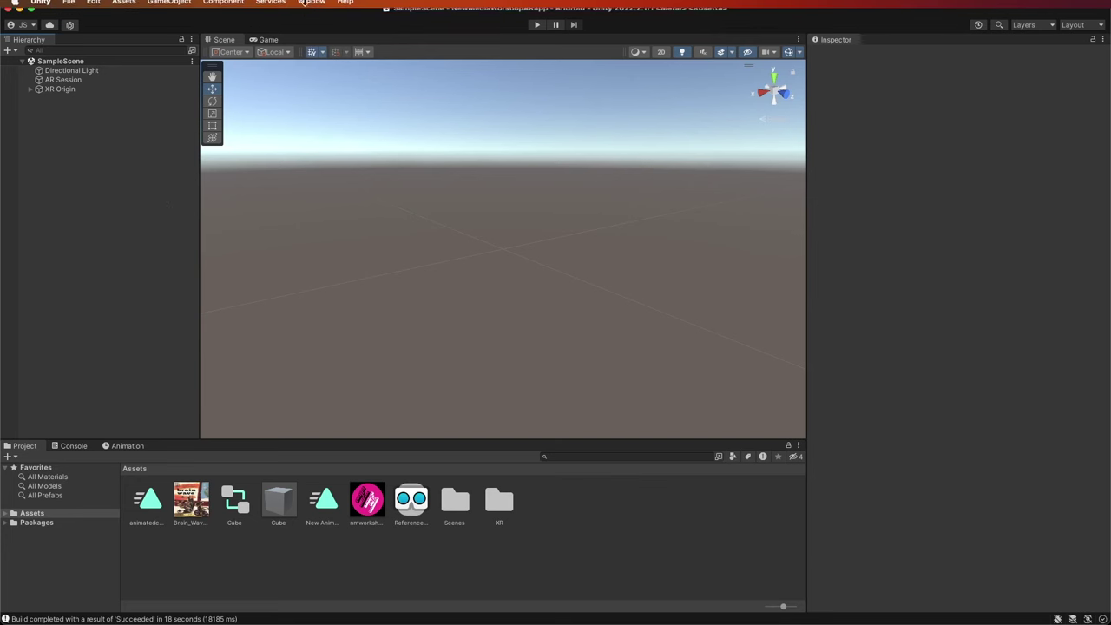